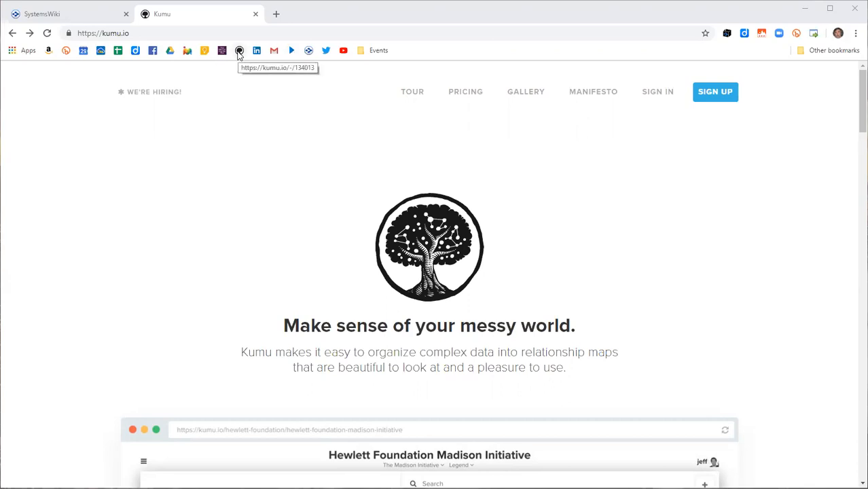
Step: Open the bookmarked Kumu Empty project in a new browser tab and switch to it
{"action": "right_click", "coordinate": [239, 54]}
{"action": "left_click", "coordinate": [256, 61]}
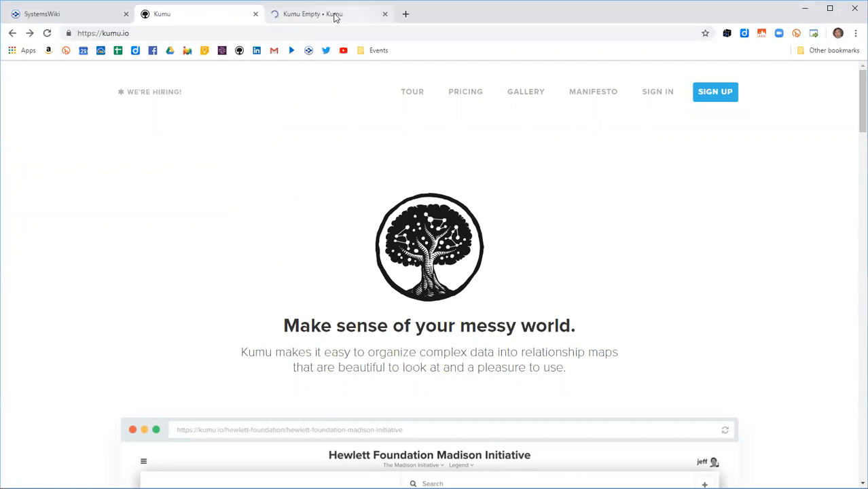
{"action": "left_click", "coordinate": [333, 15]}
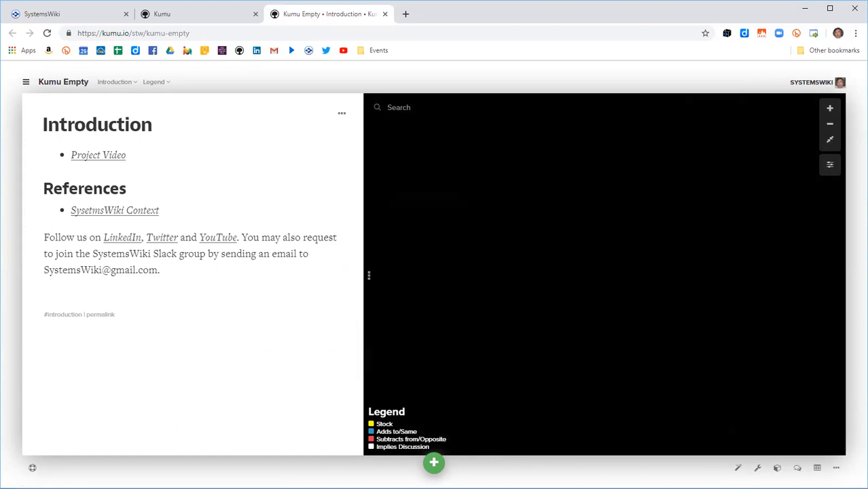
Step: Add an element labelled "an element" to the empty map and deselect it
{"action": "left_click", "coordinate": [433, 462]}
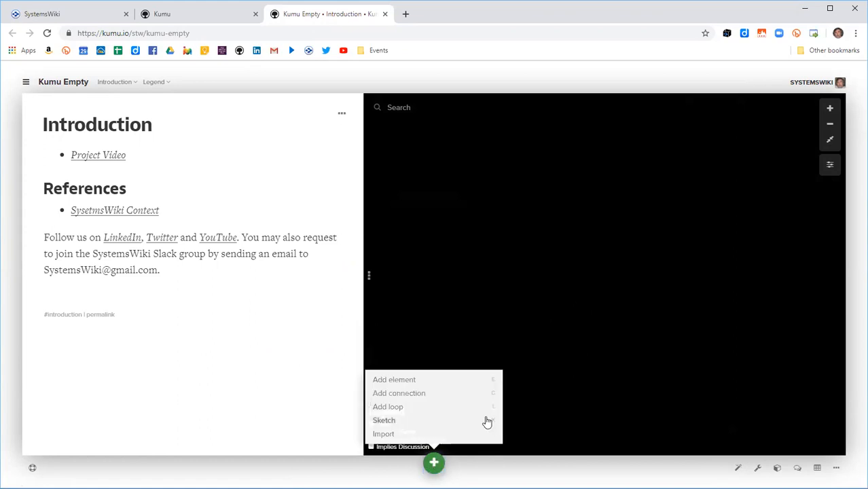
{"action": "left_click", "coordinate": [398, 380]}
{"action": "type", "text": "an element"}
{"action": "key", "text": "Return"}
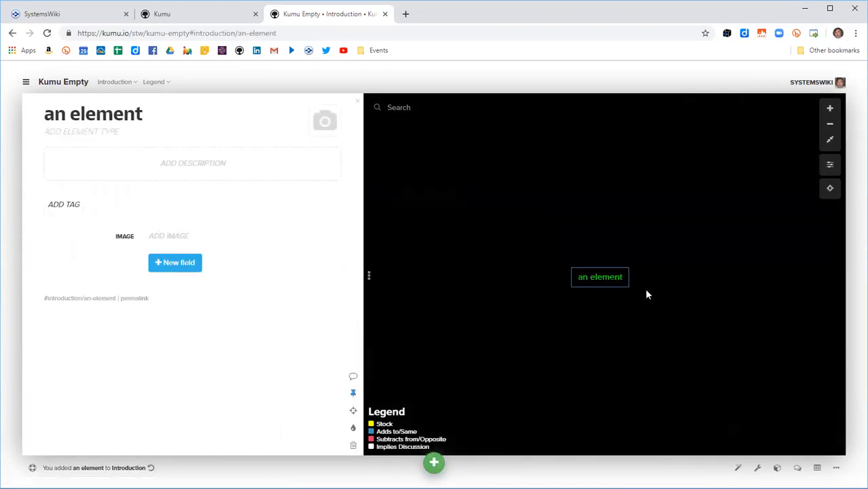
{"action": "left_click", "coordinate": [435, 463]}
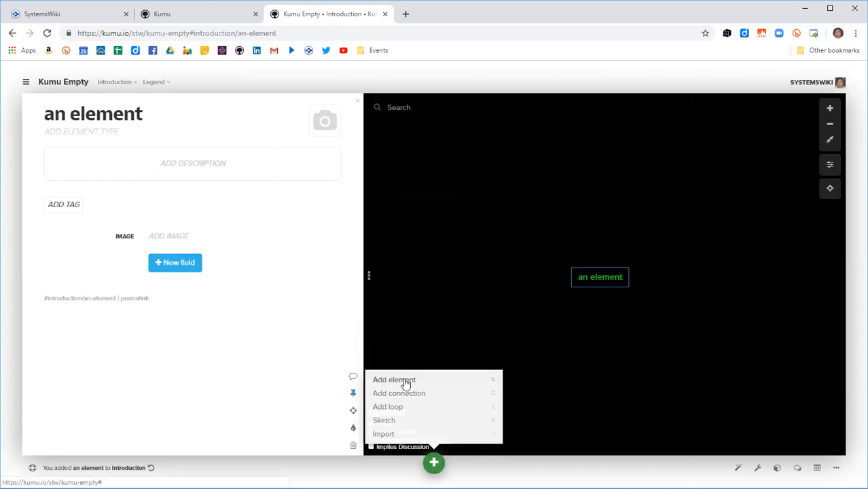
{"action": "left_click", "coordinate": [586, 365]}
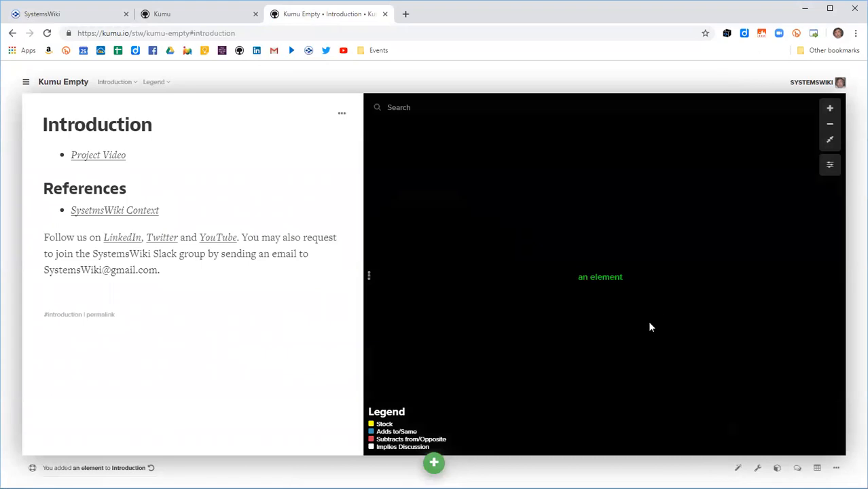
Step: Create "another element" up and to the right, connected from "an element", and shift "an element" slightly down and left
{"action": "left_click_drag", "start_coordinate": [601, 282], "coordinate": [659, 201]}
{"action": "type", "text": "another element"}
{"action": "key", "text": "Return"}
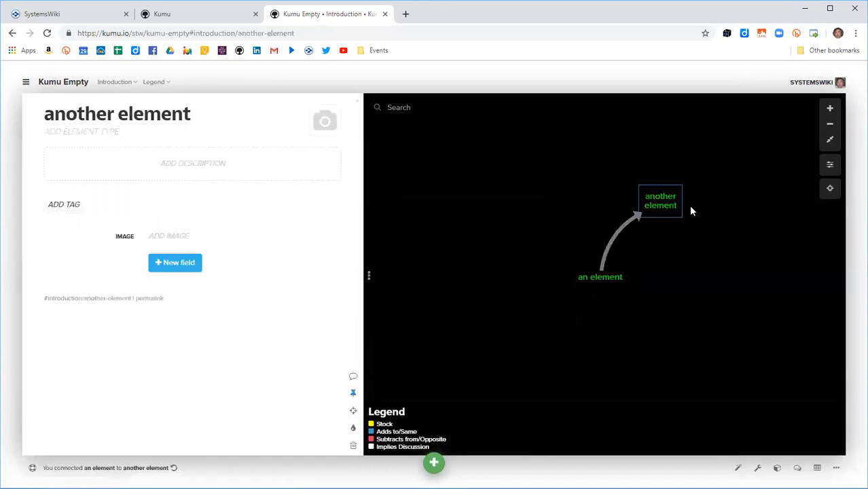
{"action": "left_click_drag", "start_coordinate": [620, 279], "coordinate": [615, 289]}
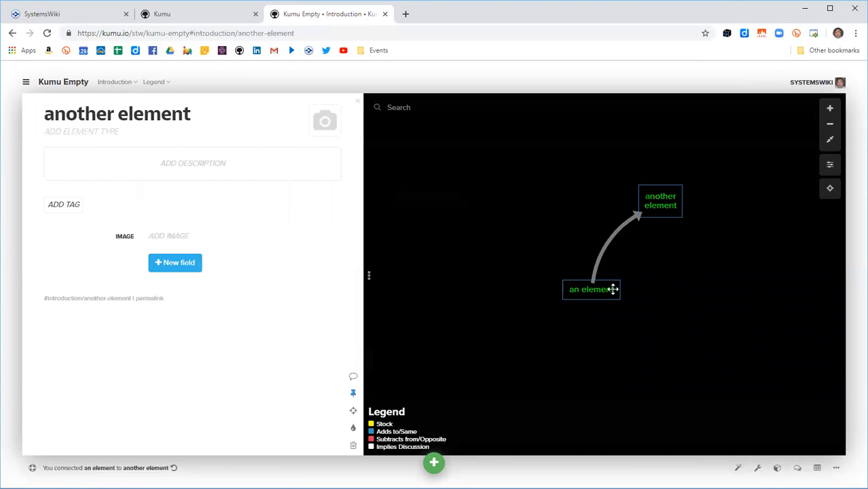
{"action": "left_click", "coordinate": [613, 242]}
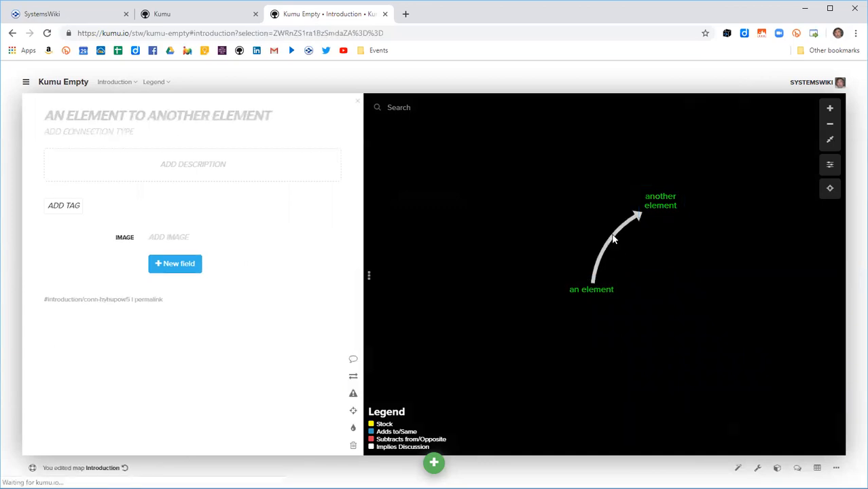
{"action": "left_click", "coordinate": [657, 247]}
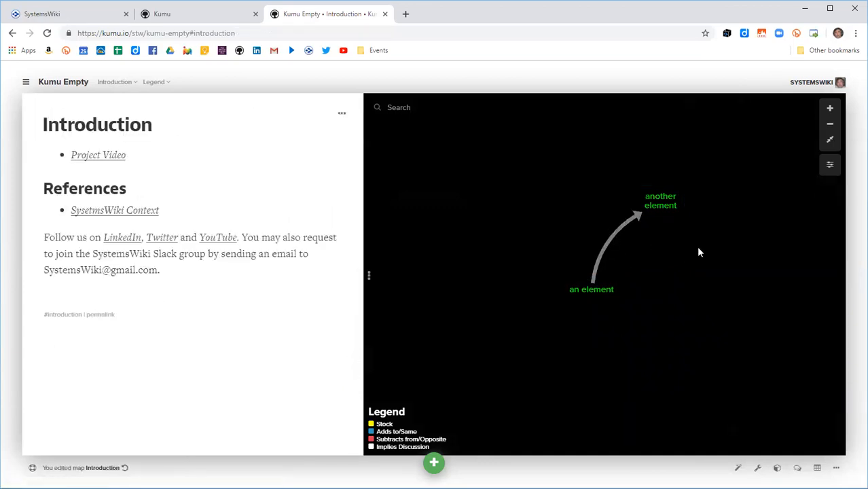
Step: Create "even more" below and right of "another element", connected from it, and move "an element" and "even more" farther apart
{"action": "left_click_drag", "start_coordinate": [677, 210], "coordinate": [739, 276]}
{"action": "type", "text": "enven m"}
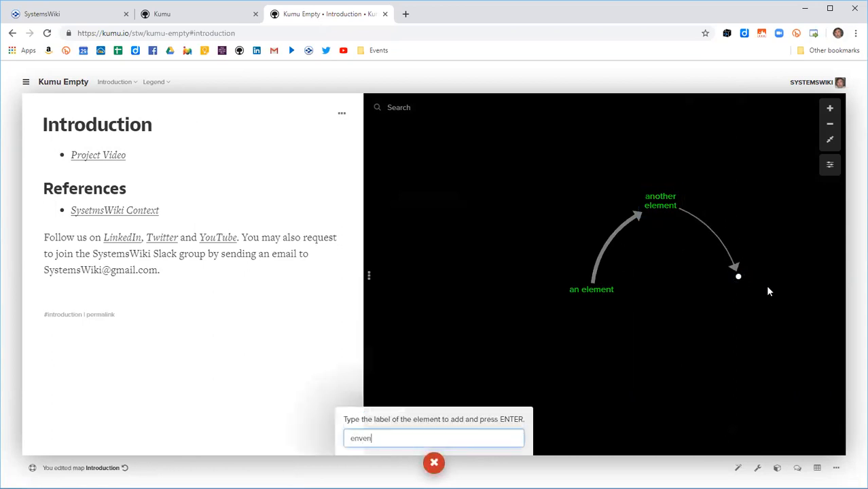
{"action": "key", "text": "BackSpace"}
{"action": "key", "text": "BackSpace"}
{"action": "key", "text": "BackSpace"}
{"action": "key", "text": "BackSpace"}
{"action": "key", "text": "BackSpace"}
{"action": "key", "text": "BackSpace"}
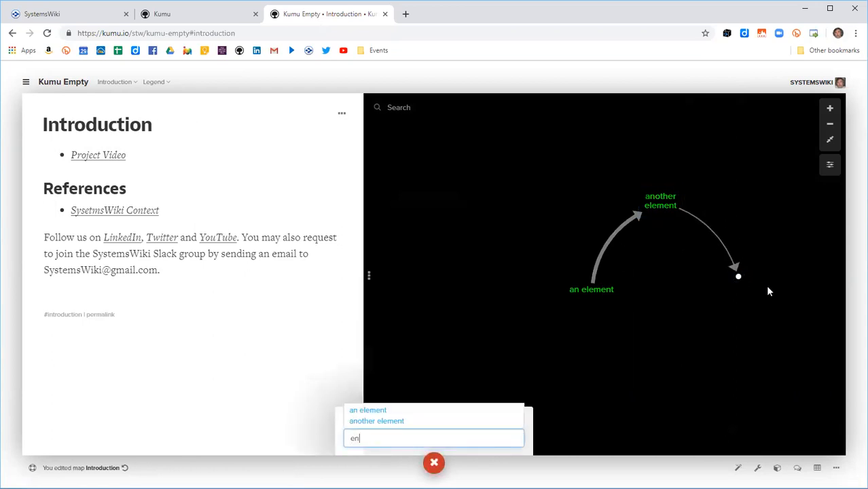
{"action": "type", "text": "ven more"}
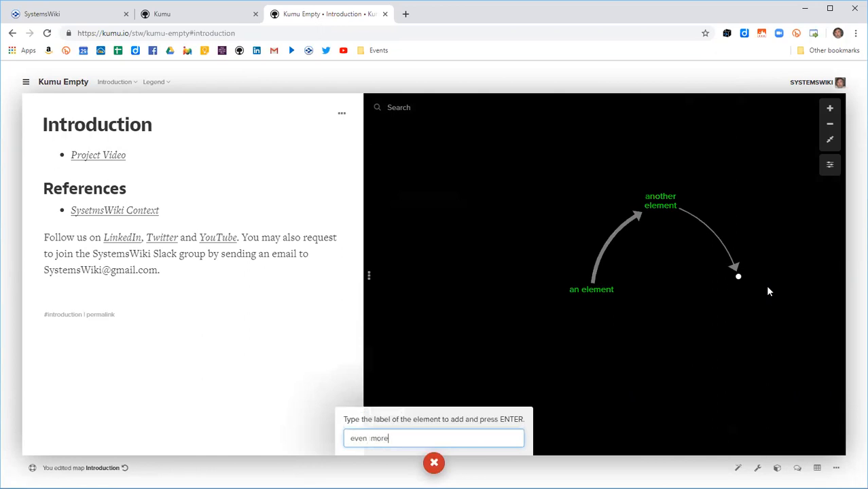
{"action": "key", "text": "Return"}
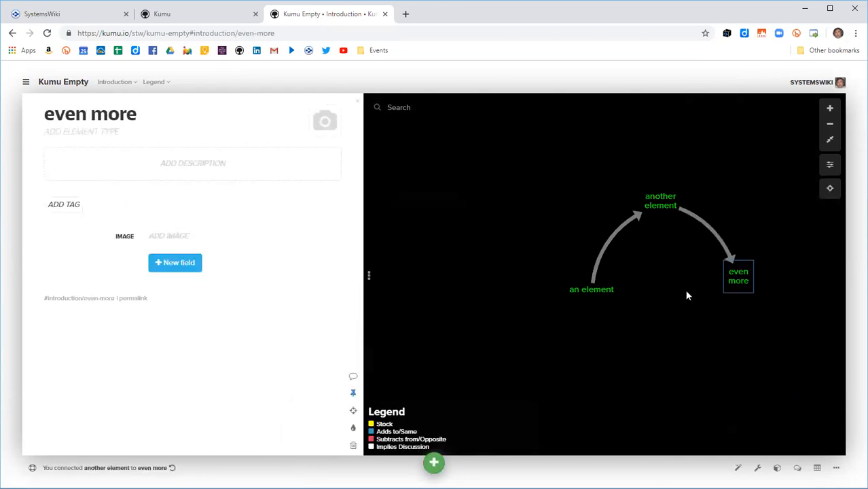
{"action": "left_click_drag", "start_coordinate": [602, 295], "coordinate": [578, 286]}
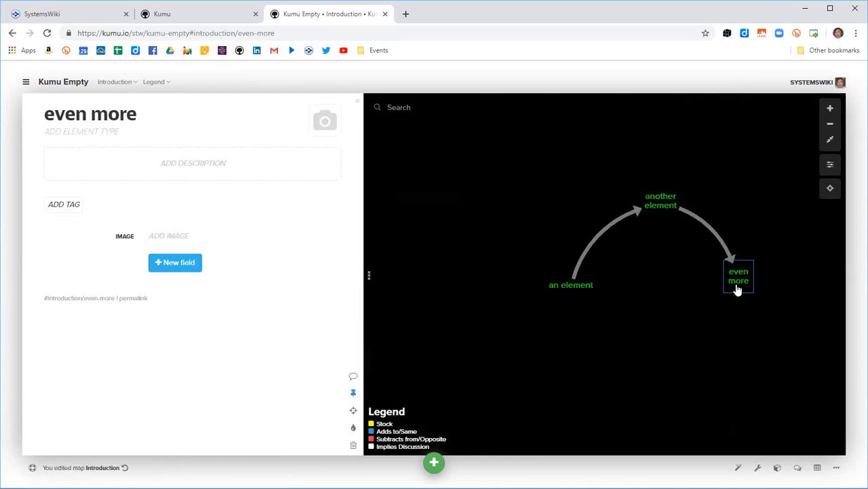
{"action": "left_click_drag", "start_coordinate": [742, 293], "coordinate": [760, 298]}
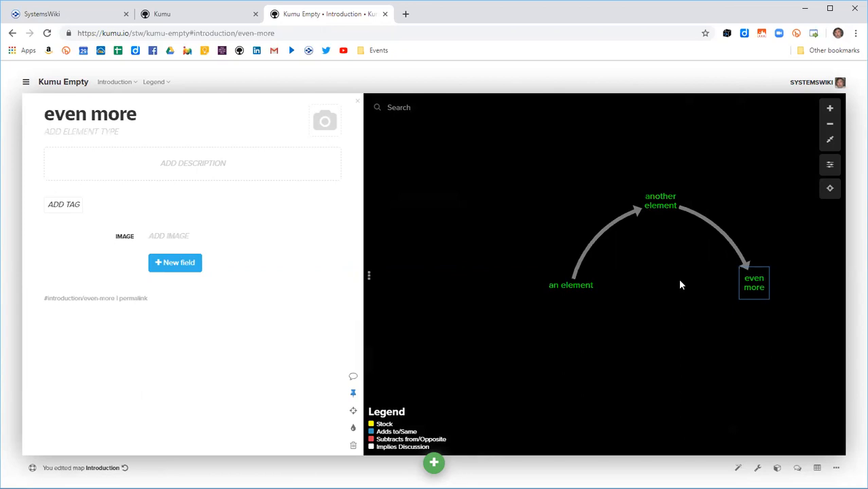
Step: Add a loop labelled "a loop" from the two connections through "another element" and lower its label within the arc
{"action": "left_click", "coordinate": [435, 464]}
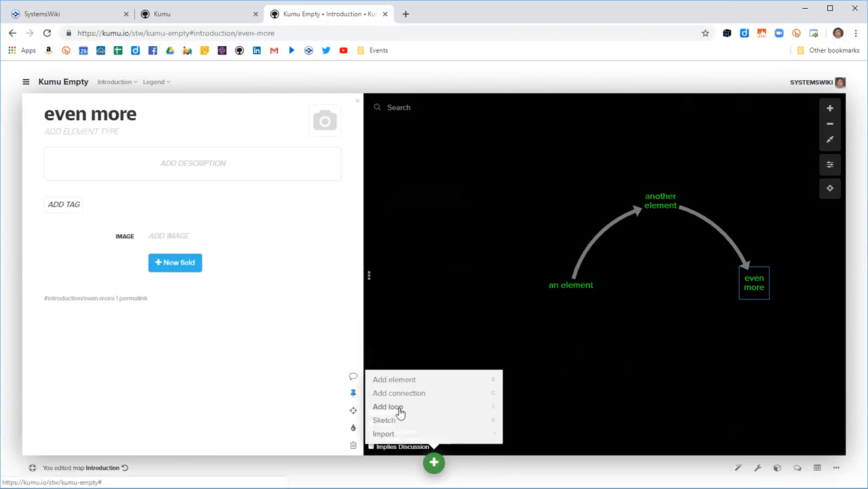
{"action": "left_click", "coordinate": [398, 408]}
{"action": "left_click", "coordinate": [467, 438]}
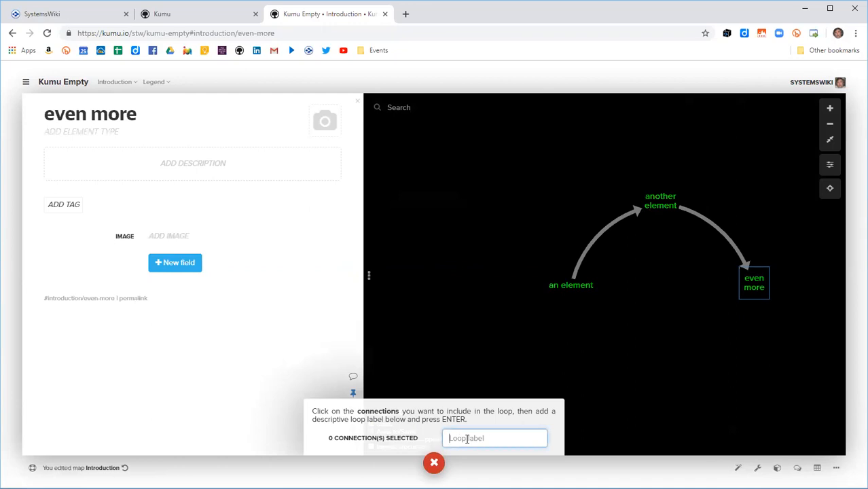
{"action": "type", "text": "a loop"}
{"action": "left_click", "coordinate": [598, 246]}
{"action": "left_click", "coordinate": [724, 237]}
{"action": "left_click", "coordinate": [498, 438]}
{"action": "key", "text": "Return"}
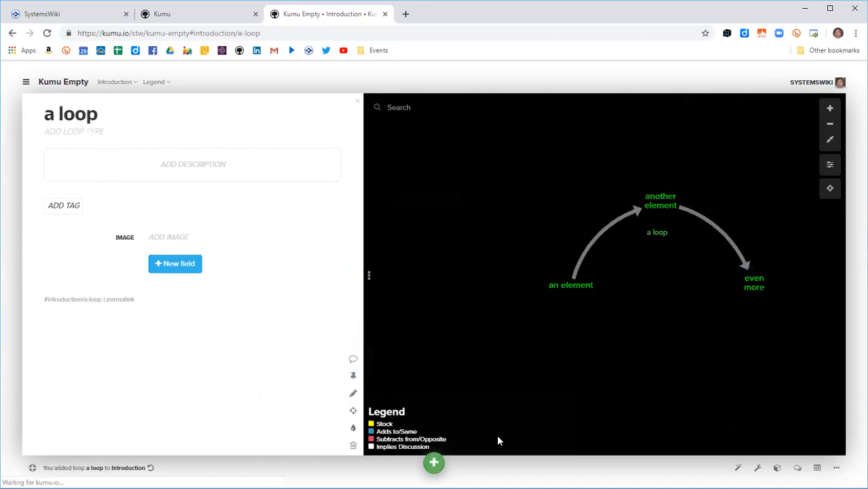
{"action": "left_click_drag", "start_coordinate": [657, 235], "coordinate": [662, 248]}
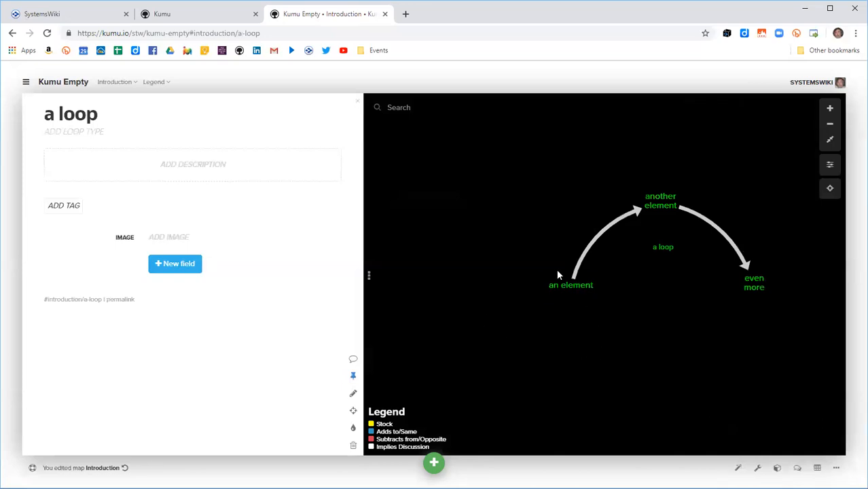
Step: Create "some more element" up and to the left, connected from "an element", and move it farther outward
{"action": "left_click_drag", "start_coordinate": [571, 285], "coordinate": [501, 225]}
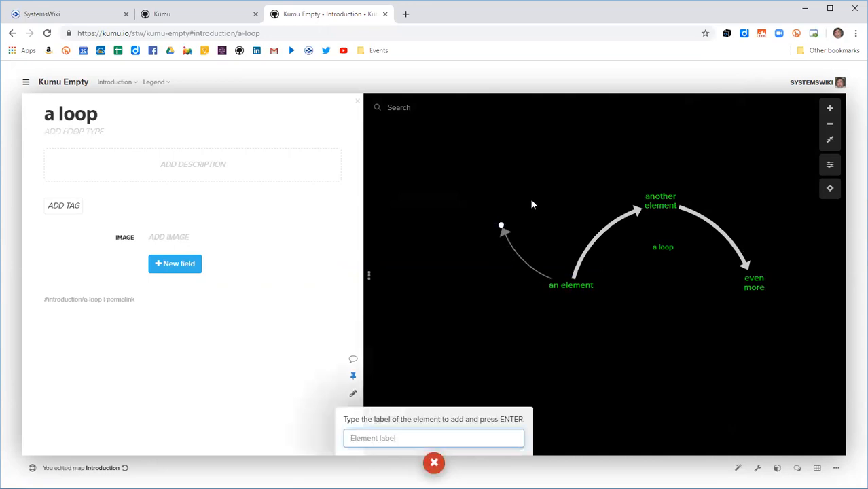
{"action": "type", "text": "some more element"}
{"action": "key", "text": "Return"}
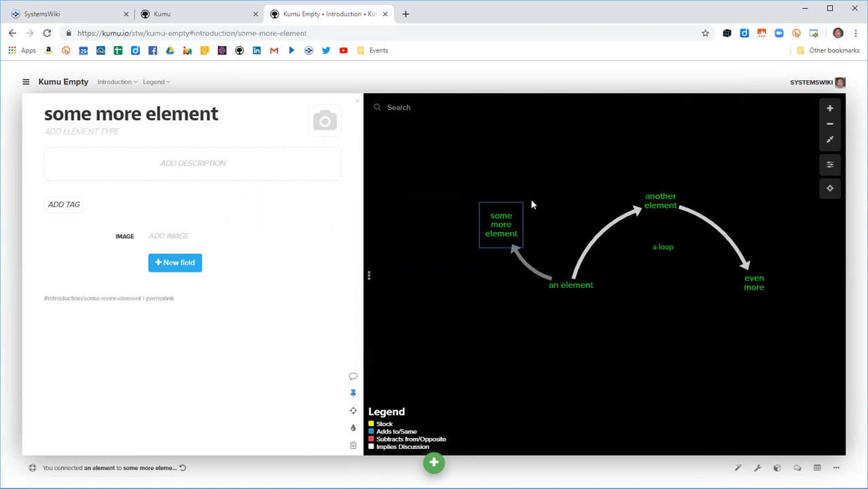
{"action": "left_click_drag", "start_coordinate": [507, 225], "coordinate": [482, 217]}
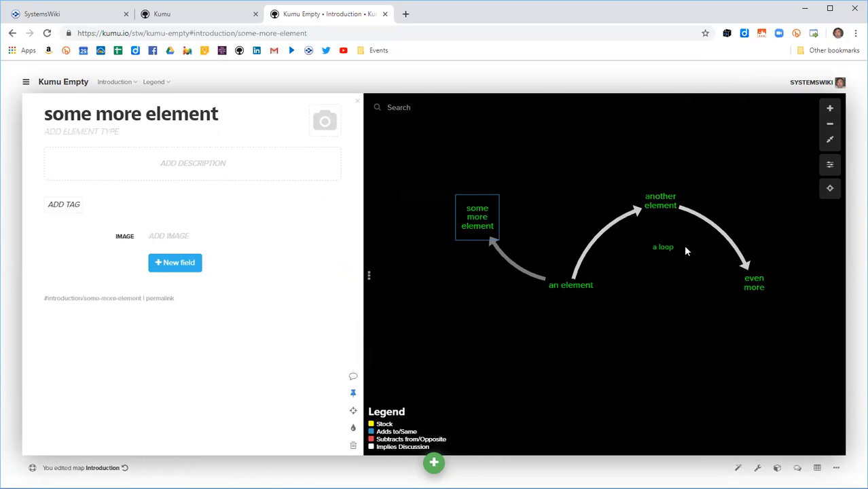
Step: Nudge the "a loop" label slightly within the arc beneath "another element"
{"action": "mouse_move", "coordinate": [666, 251]}
{"action": "left_mouse_down"}
{"action": "mouse_move", "coordinate": [666, 265]}
{"action": "mouse_move", "coordinate": [667, 252]}
{"action": "left_mouse_up"}
{"action": "left_click", "coordinate": [683, 292]}
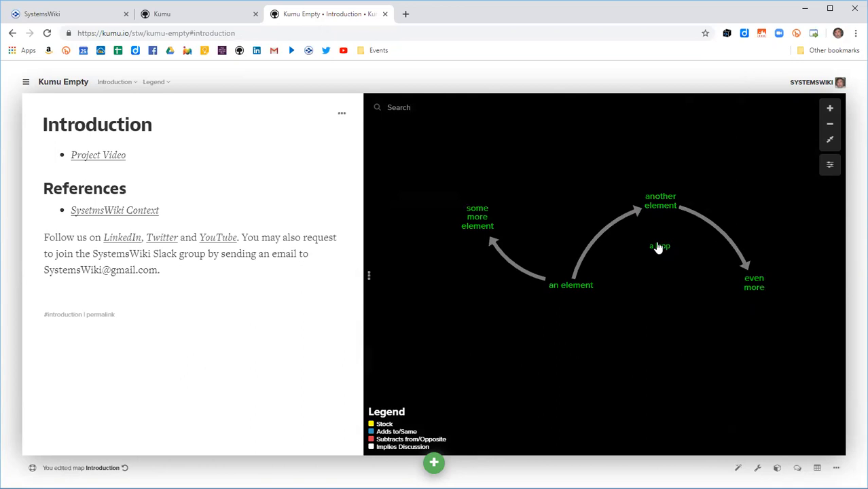
{"action": "left_click_drag", "start_coordinate": [656, 243], "coordinate": [658, 246]}
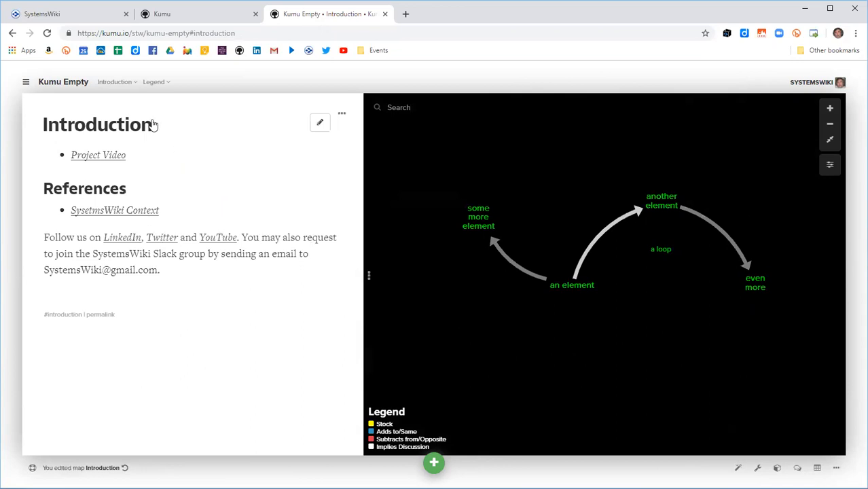
Step: Examine the Markdown source of the map's Introduction and the empty description editor of "an element"
{"action": "left_click", "coordinate": [321, 125]}
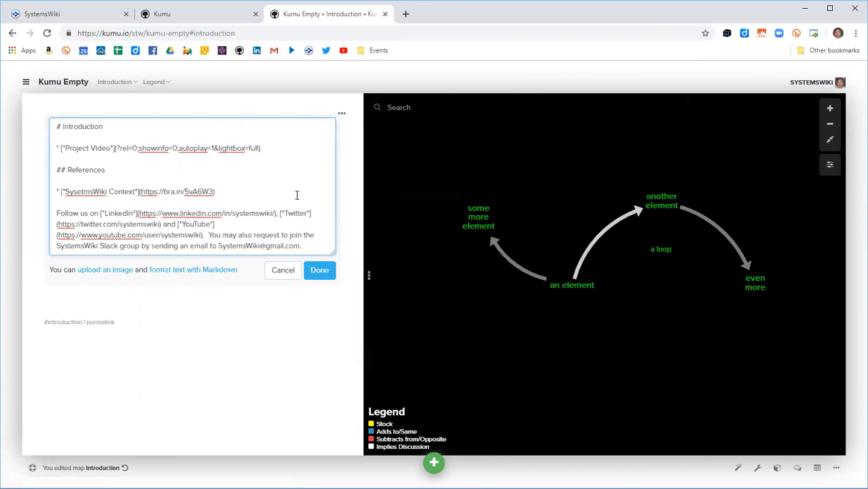
{"action": "left_click", "coordinate": [314, 273]}
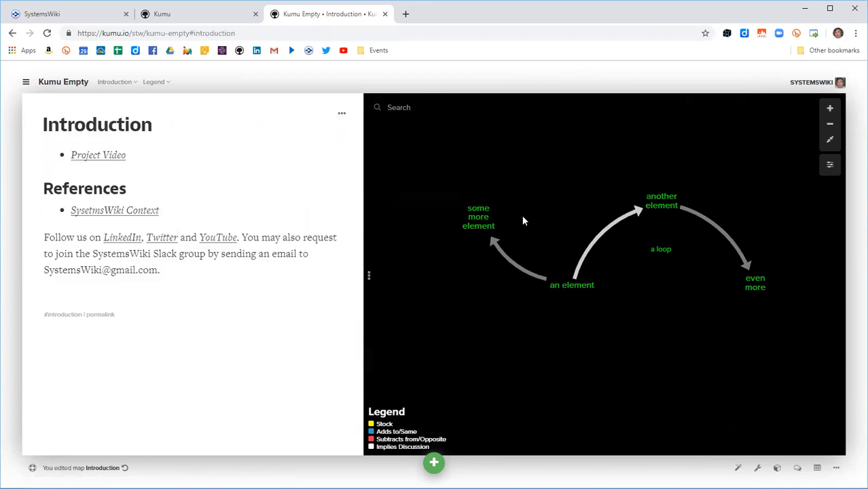
{"action": "left_click", "coordinate": [588, 290]}
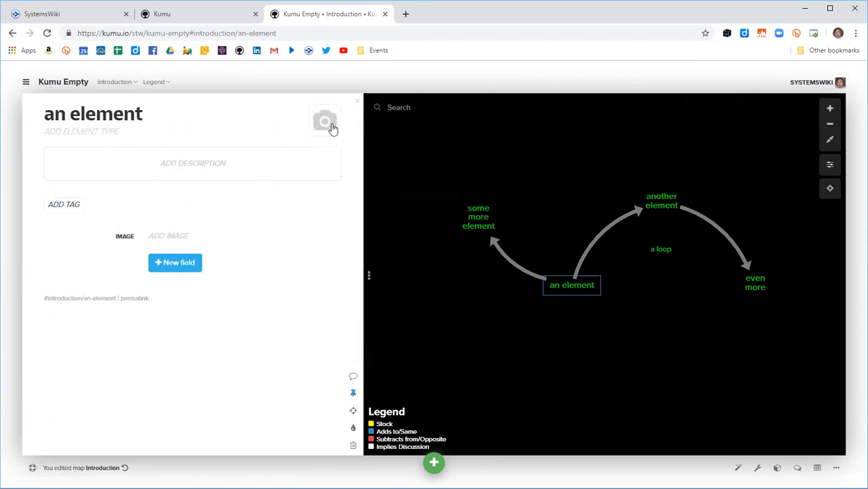
{"action": "left_click", "coordinate": [330, 155]}
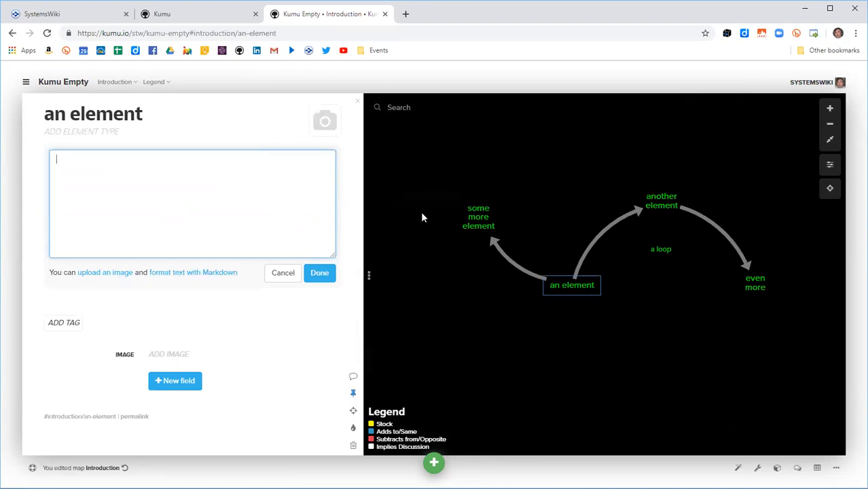
{"action": "left_click", "coordinate": [284, 274]}
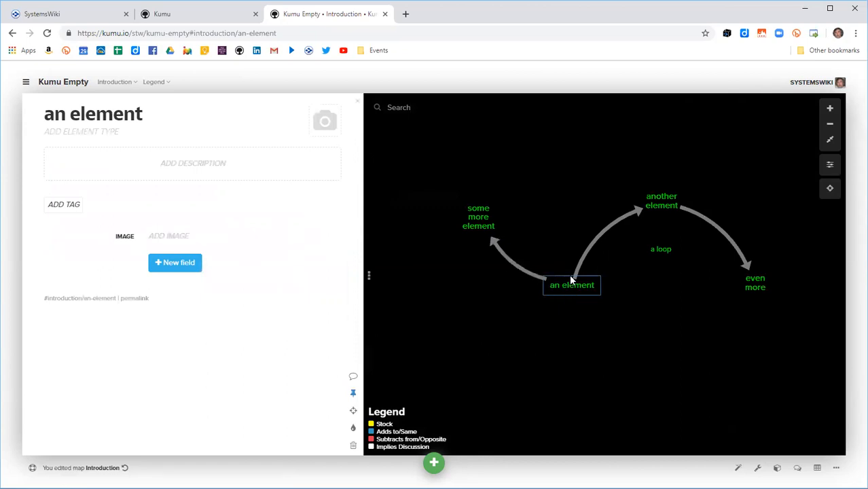
Step: Examine the profiles of the connection from "an element" to "another element" and of the loop "a loop"
{"action": "left_click", "coordinate": [598, 242]}
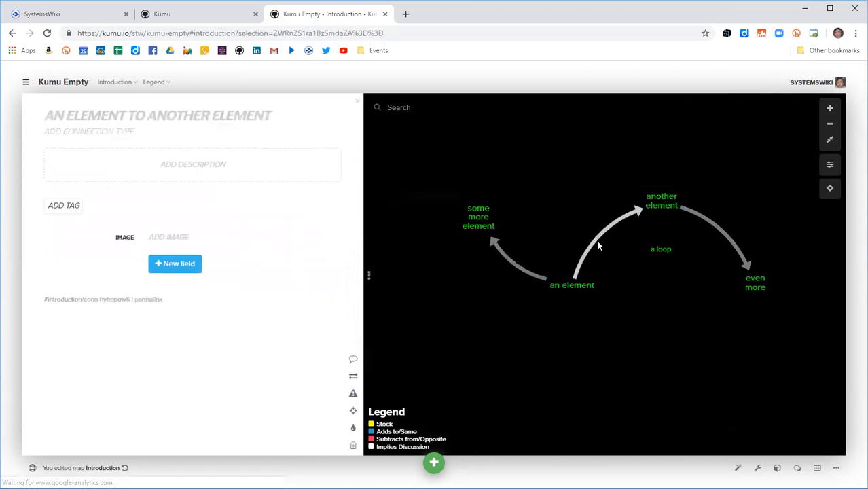
{"action": "left_click", "coordinate": [656, 248]}
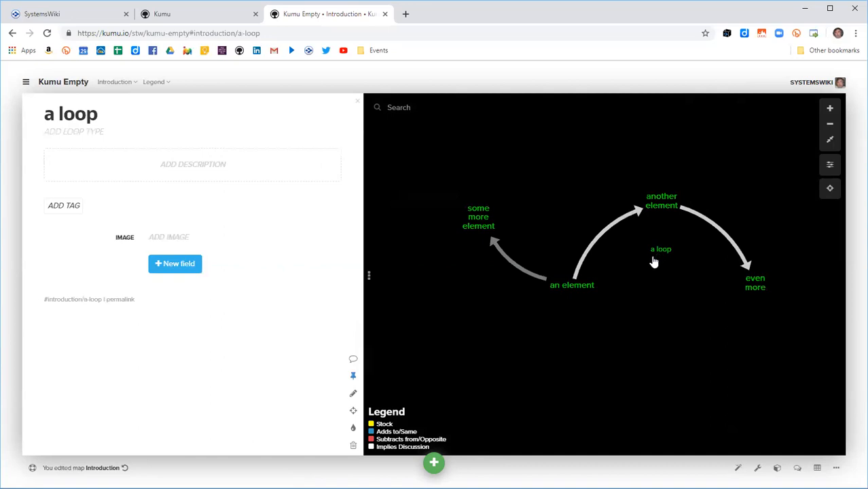
{"action": "left_click", "coordinate": [603, 238]}
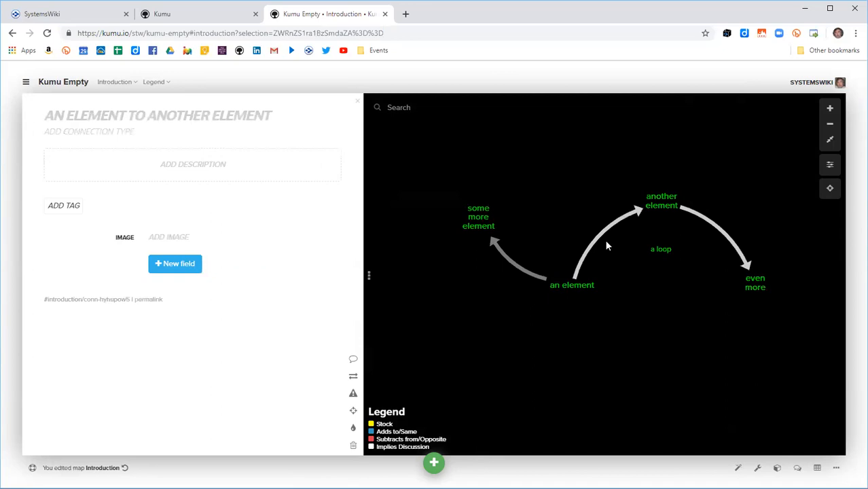
{"action": "left_click", "coordinate": [688, 303]}
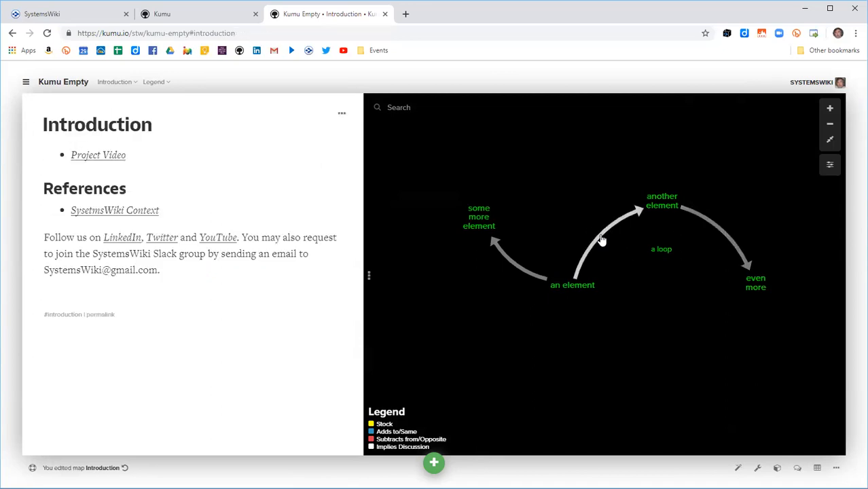
{"action": "left_click", "coordinate": [603, 237]}
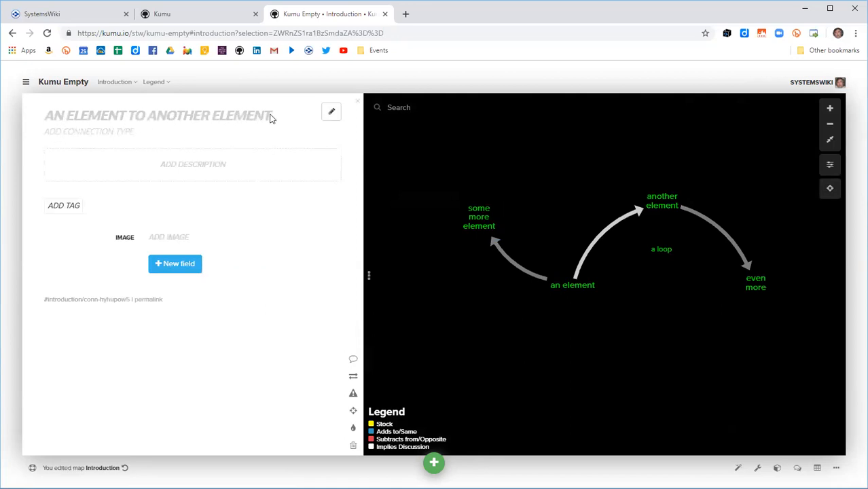
Step: Label the connection from "an element" to "another element" as "my first connection"
{"action": "left_click", "coordinate": [333, 119]}
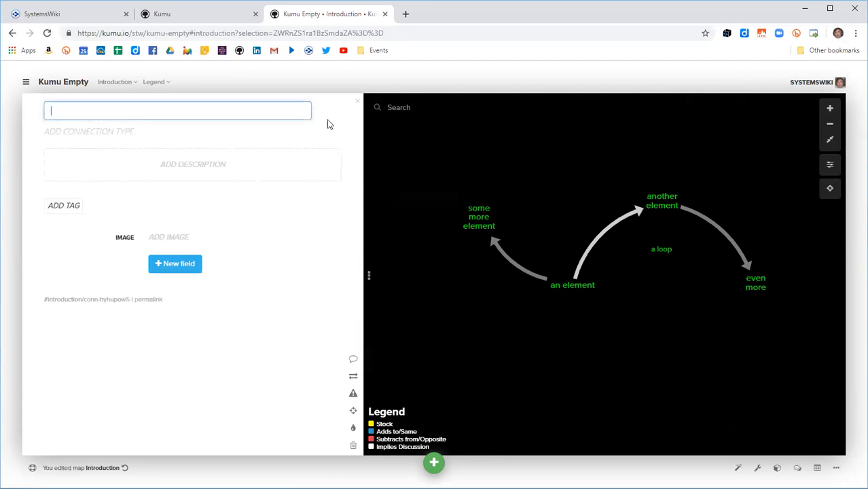
{"action": "type", "text": "my first  connection"}
{"action": "key", "text": "Return"}
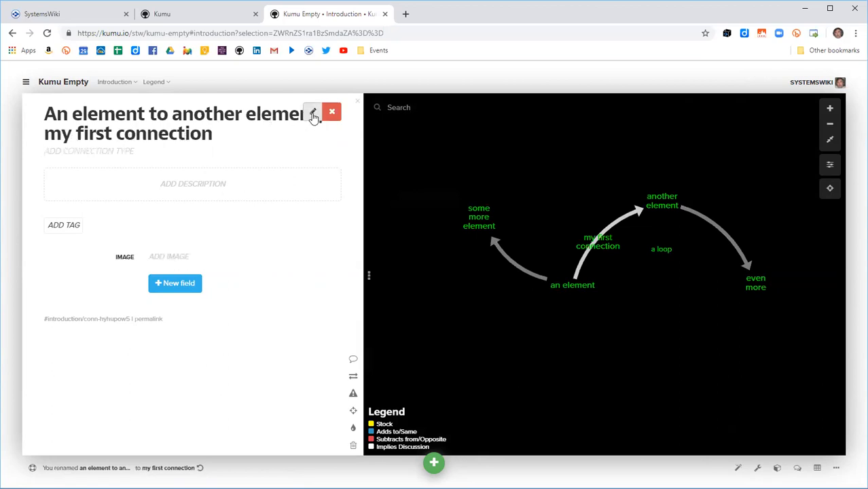
{"action": "left_click", "coordinate": [403, 171]}
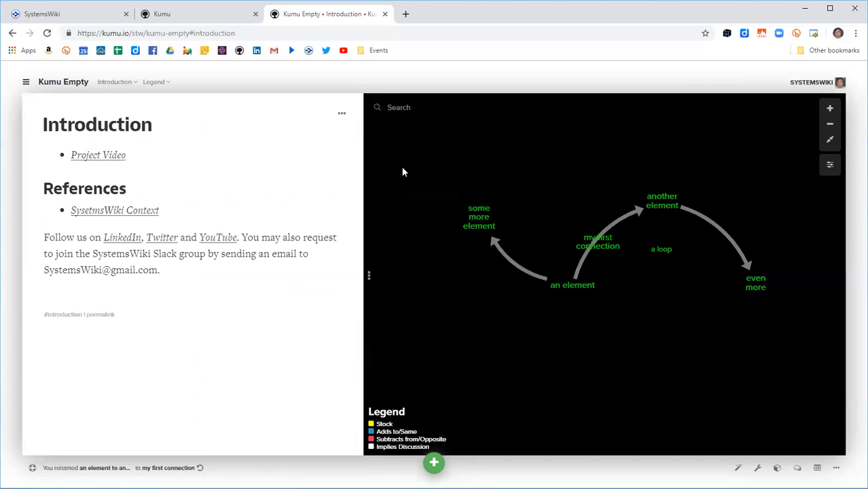
Step: Examine the element type choices offered in the profile of "some more element" without assigning one
{"action": "left_click", "coordinate": [478, 212]}
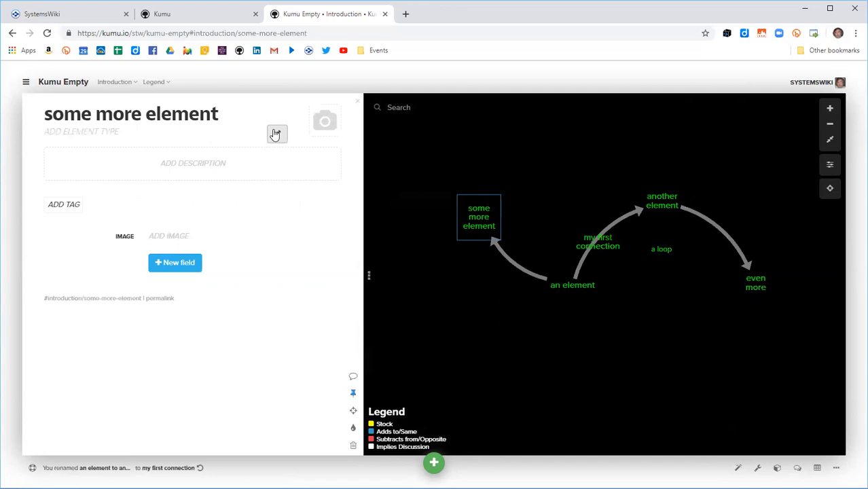
{"action": "left_click", "coordinate": [275, 133]}
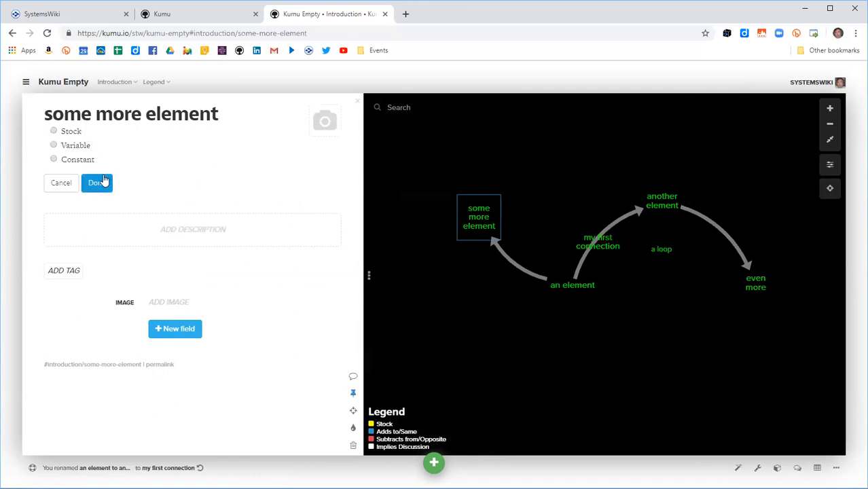
{"action": "left_click", "coordinate": [503, 314]}
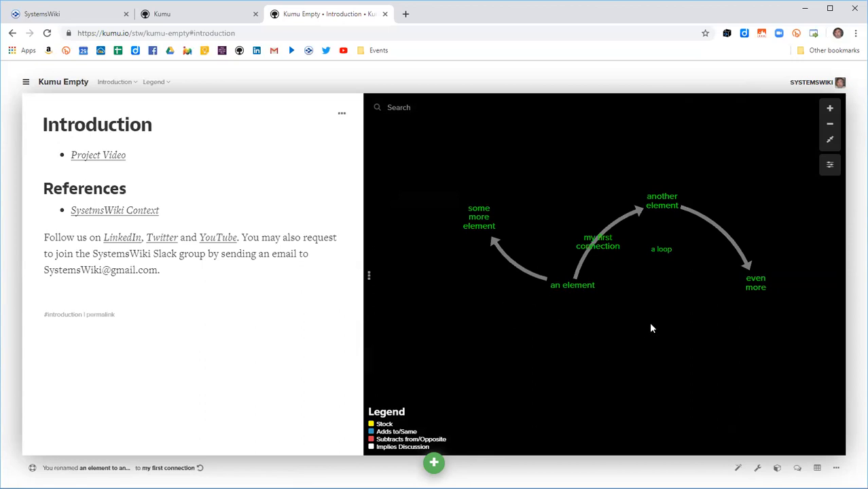
{"action": "left_click", "coordinate": [482, 221]}
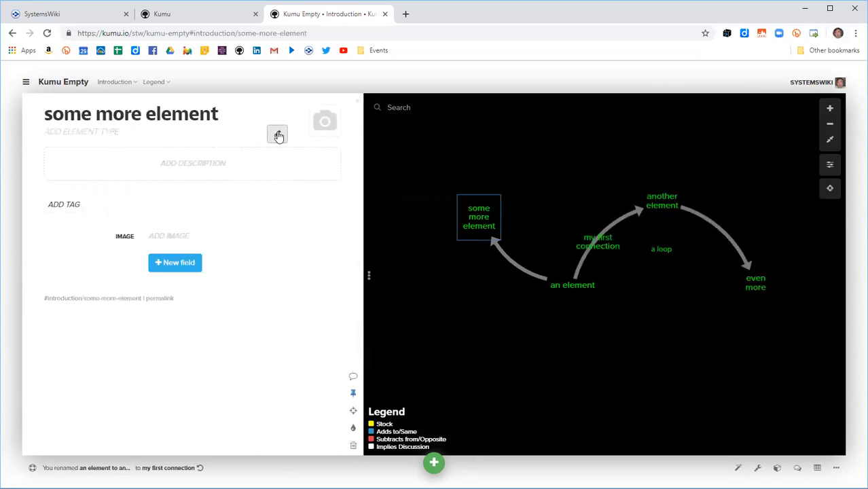
{"action": "left_click", "coordinate": [277, 134]}
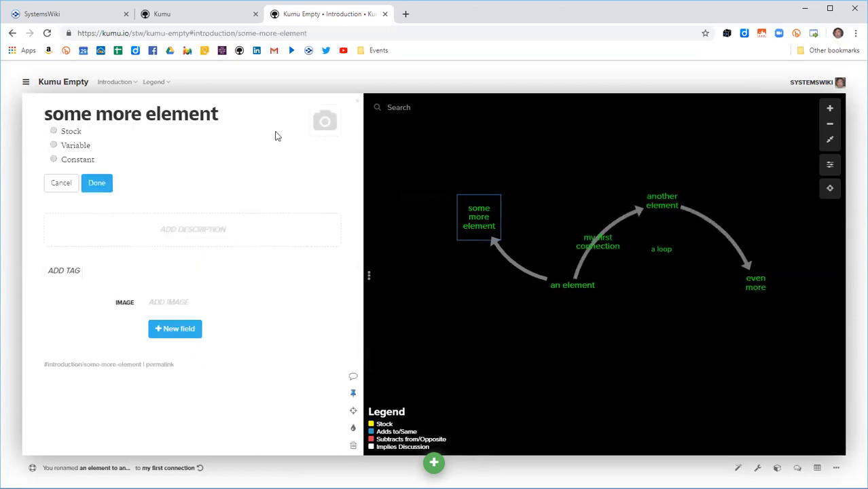
{"action": "left_click", "coordinate": [458, 278]}
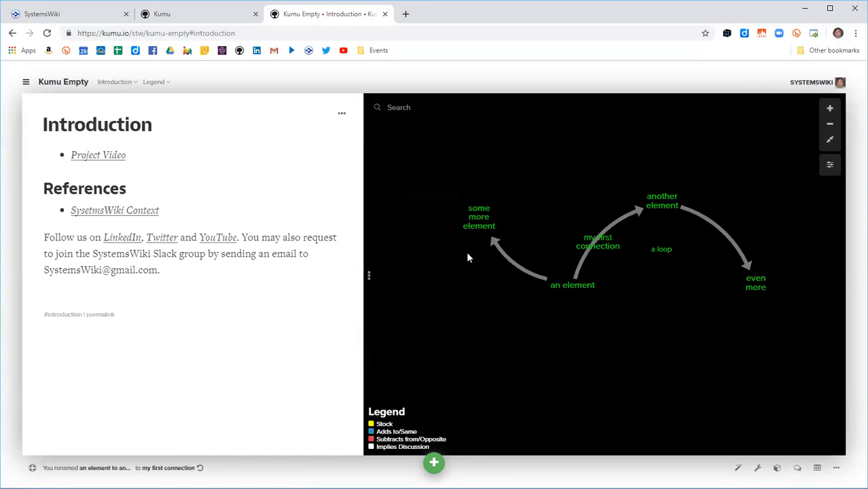
Step: Examine the project's field definitions and the allowed choices of the Element Type field
{"action": "left_click", "coordinate": [26, 82]}
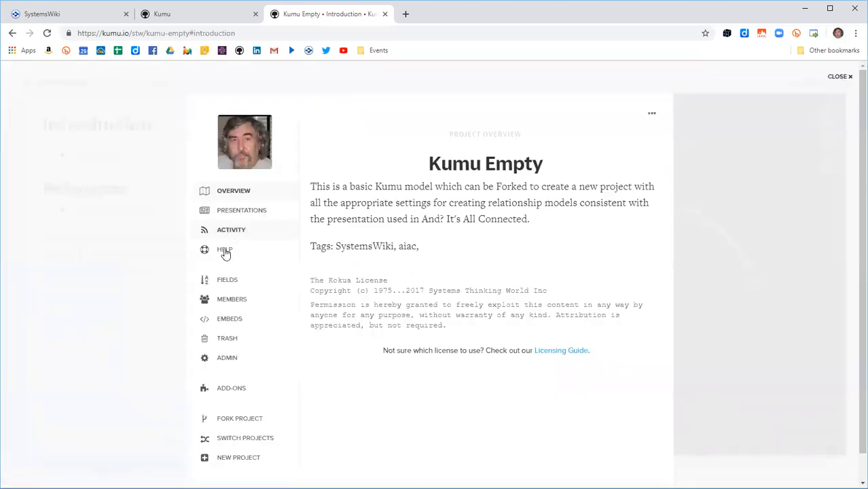
{"action": "left_click", "coordinate": [227, 280]}
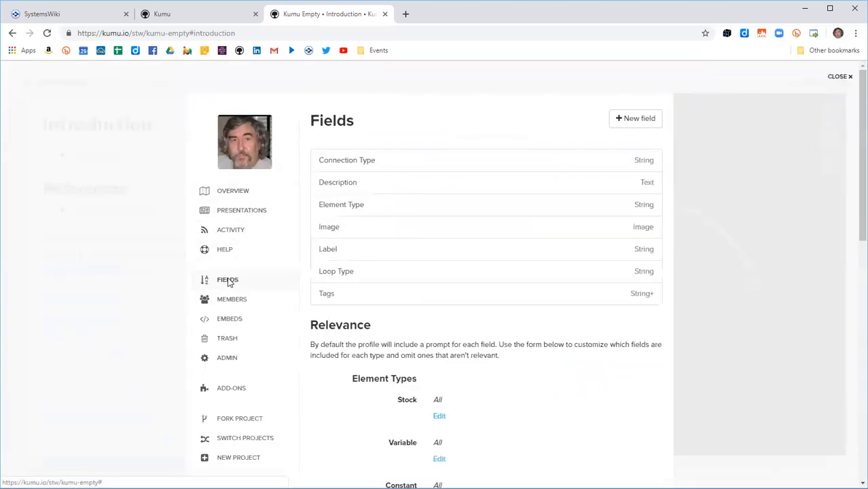
{"action": "left_click", "coordinate": [335, 205]}
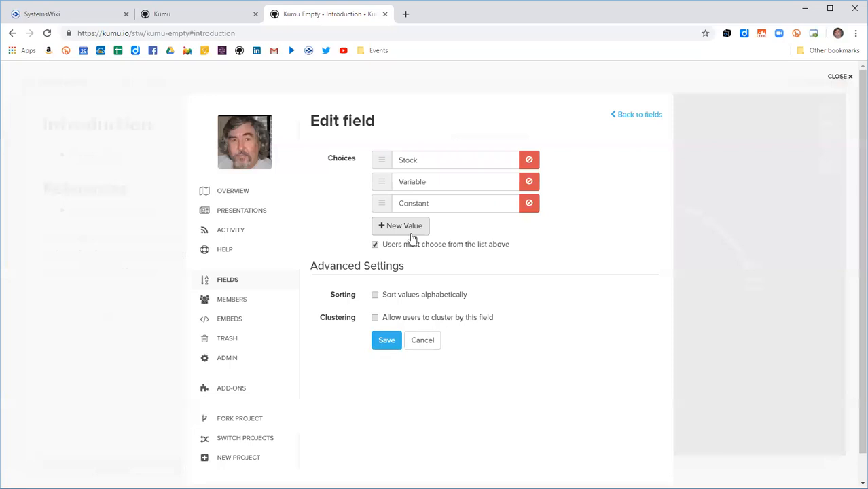
{"action": "left_click", "coordinate": [840, 79]}
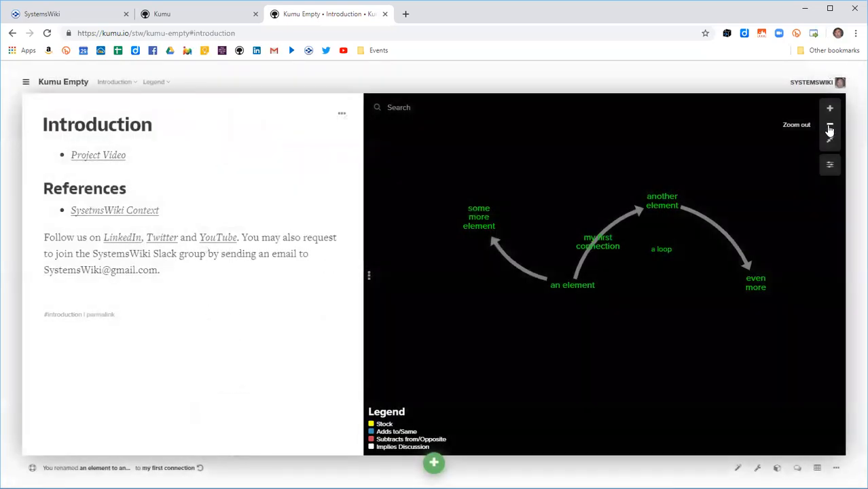
{"action": "left_click", "coordinate": [26, 82]}
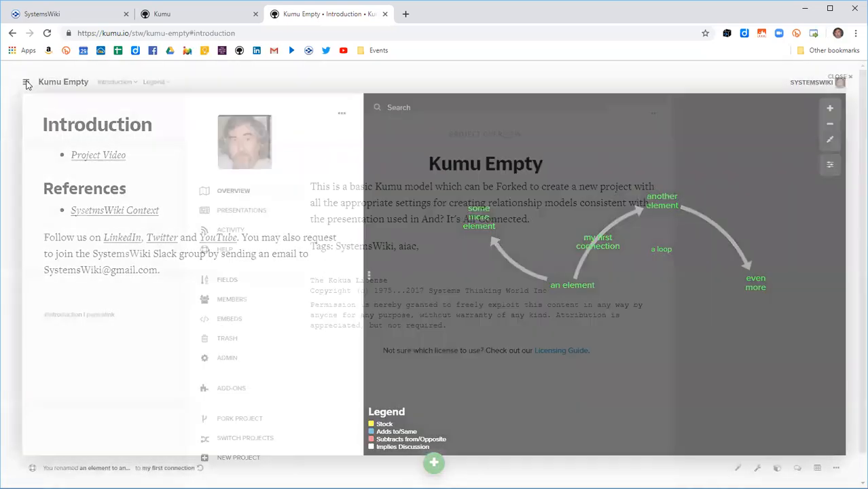
{"action": "left_click", "coordinate": [227, 282]}
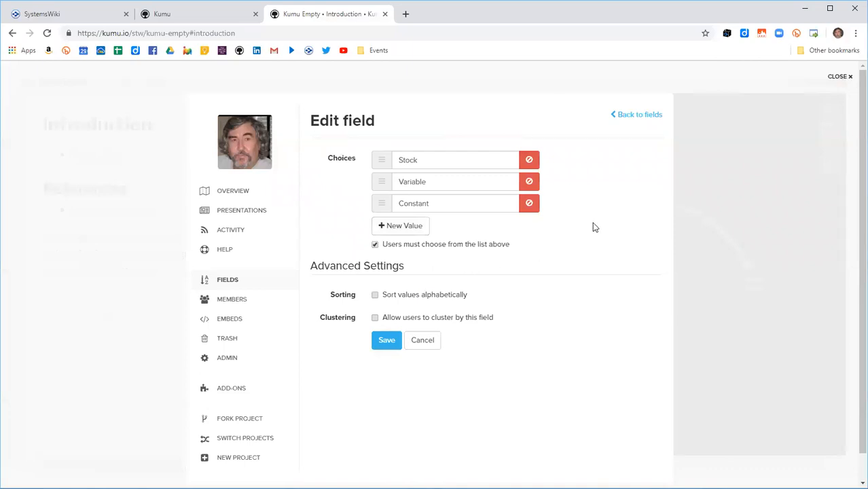
{"action": "left_click", "coordinate": [838, 76]}
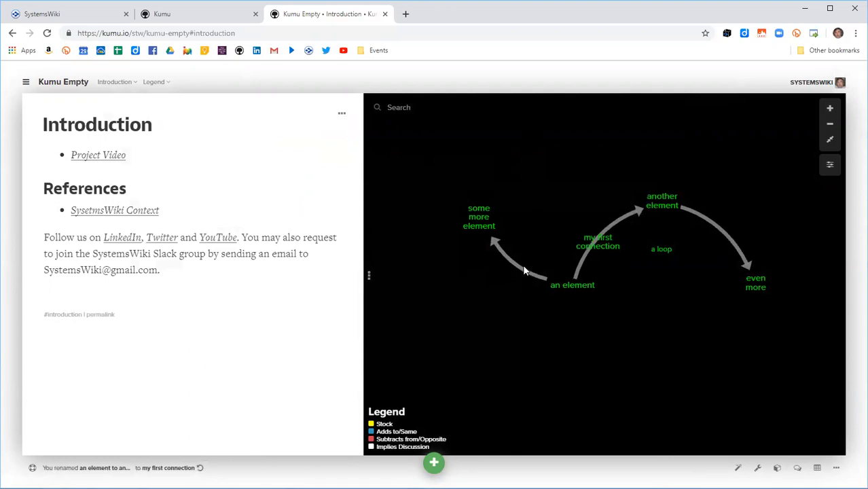
Step: Set the element type of "an element" to Stock
{"action": "left_click", "coordinate": [573, 288]}
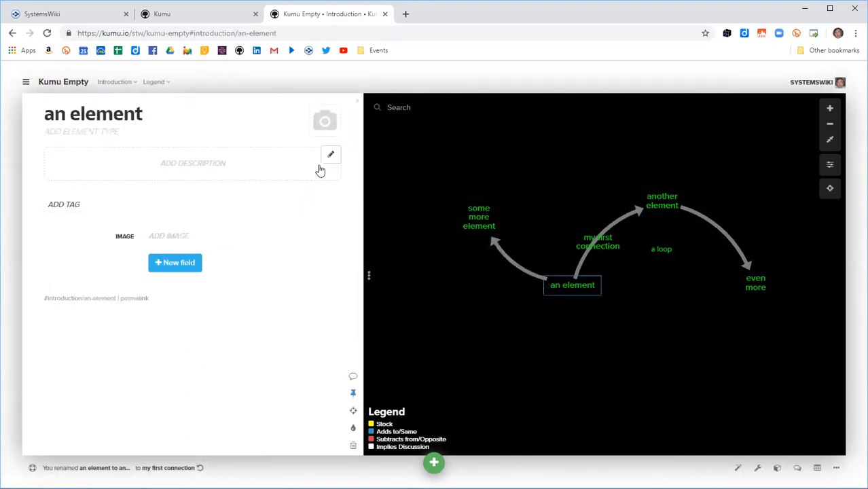
{"action": "left_click", "coordinate": [245, 133]}
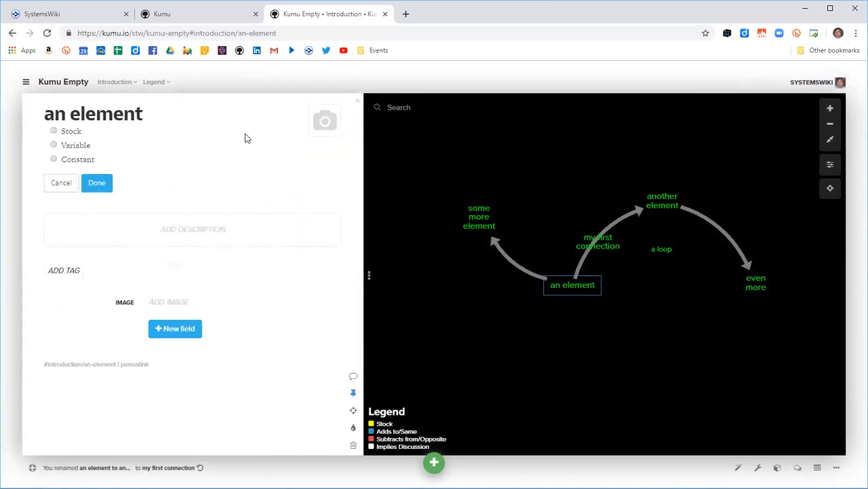
{"action": "left_click", "coordinate": [53, 131]}
{"action": "left_click", "coordinate": [103, 188]}
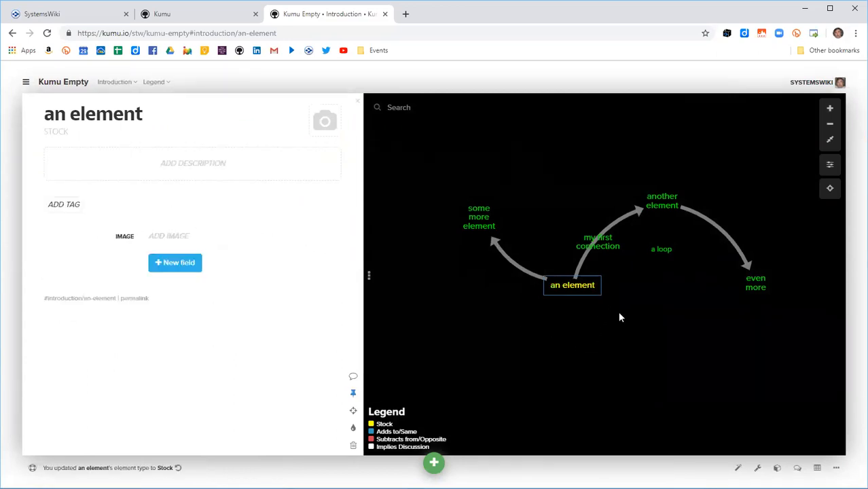
Step: Set the connection type from "an element" to "some more element" to Adds to/Same
{"action": "left_click", "coordinate": [513, 266]}
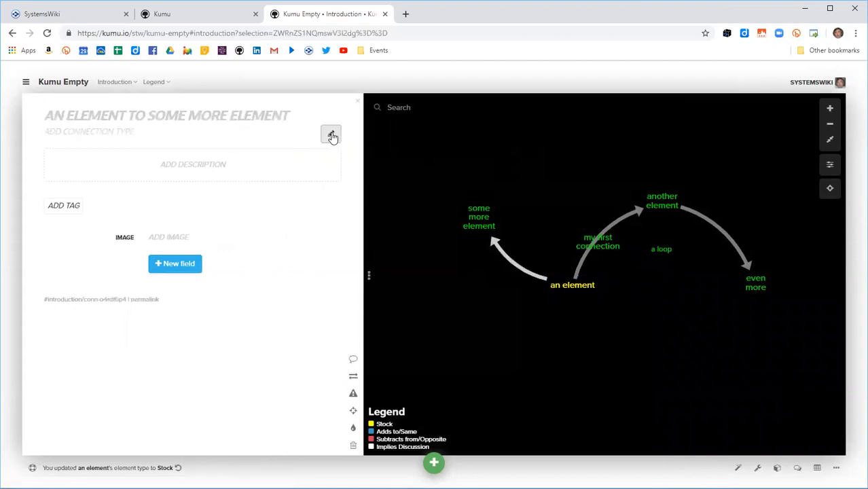
{"action": "left_click", "coordinate": [330, 134]}
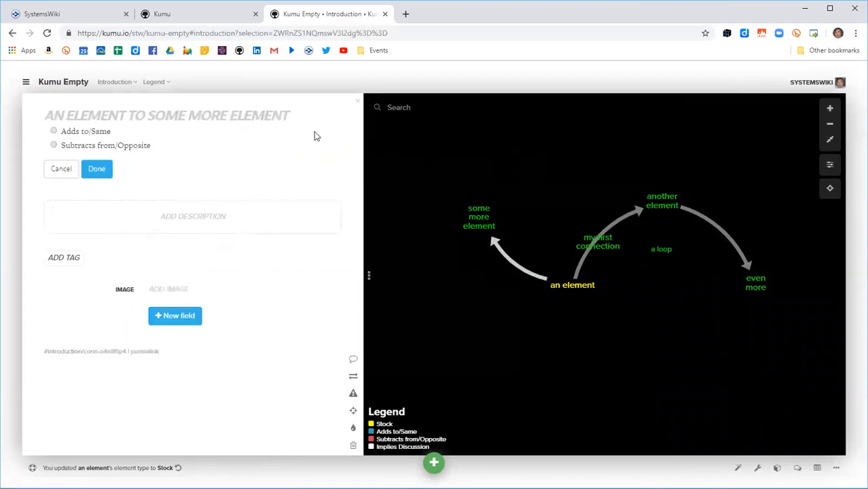
{"action": "left_click", "coordinate": [53, 133]}
{"action": "left_click", "coordinate": [97, 169]}
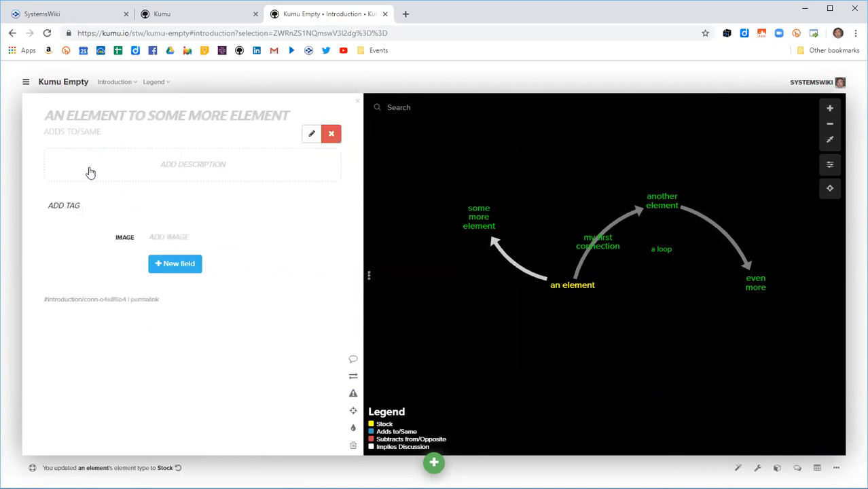
Step: Change the connection type from "an element" to "some more element" to Subtracts from/Opposite
{"action": "left_click", "coordinate": [312, 134]}
{"action": "left_click", "coordinate": [53, 145]}
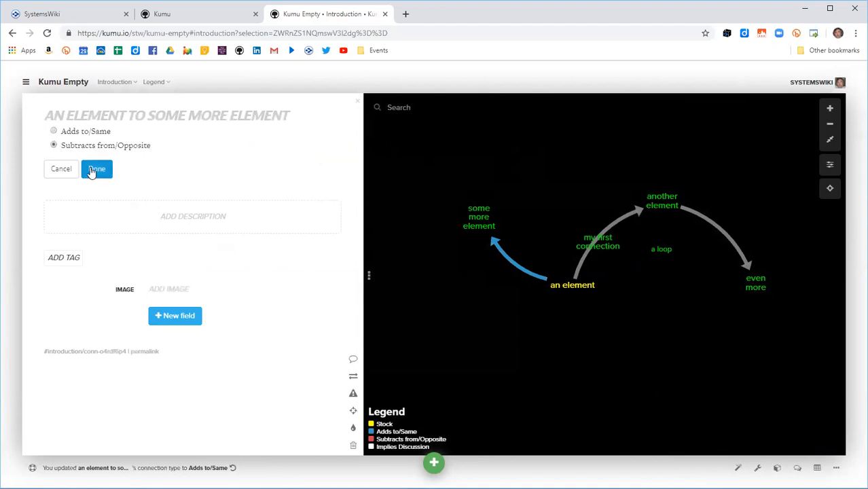
{"action": "left_click", "coordinate": [97, 169]}
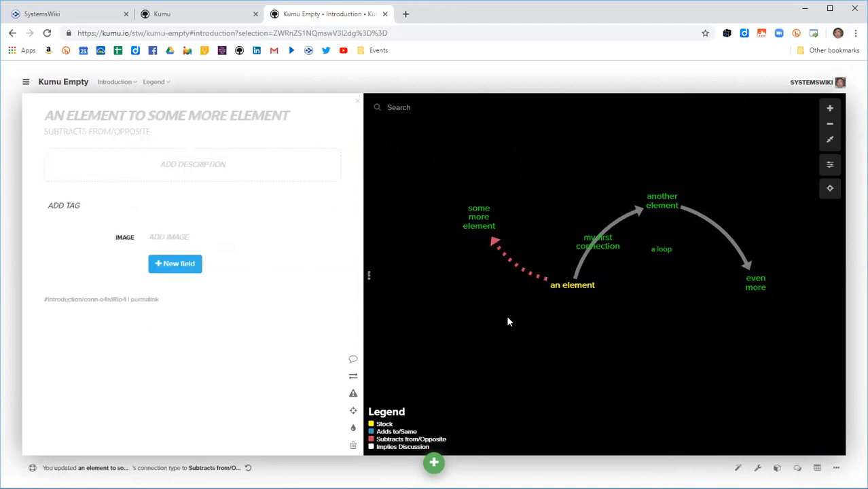
{"action": "mouse_move", "coordinate": [314, 134]}
Step: Open the Legend view's settings, expand the Size By options, and color the elements by Element Type
{"action": "left_click", "coordinate": [830, 167]}
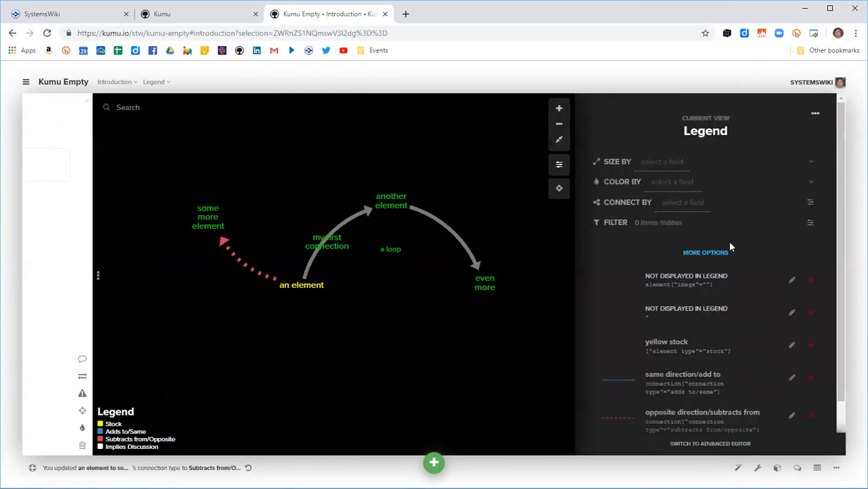
{"action": "left_click", "coordinate": [671, 184]}
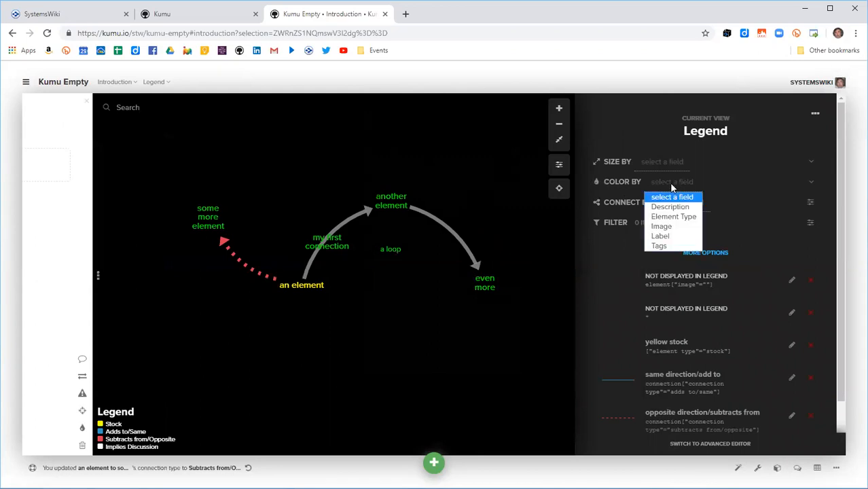
{"action": "left_click", "coordinate": [810, 163]}
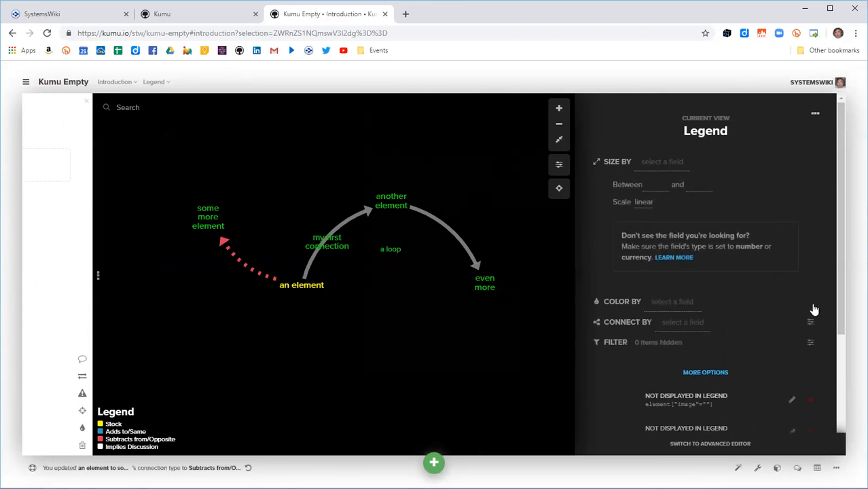
{"action": "left_click", "coordinate": [676, 301]}
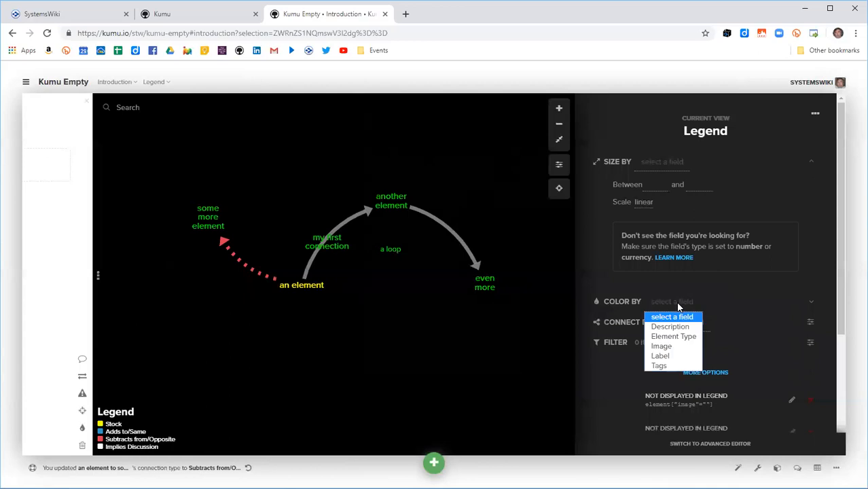
{"action": "left_click", "coordinate": [676, 337]}
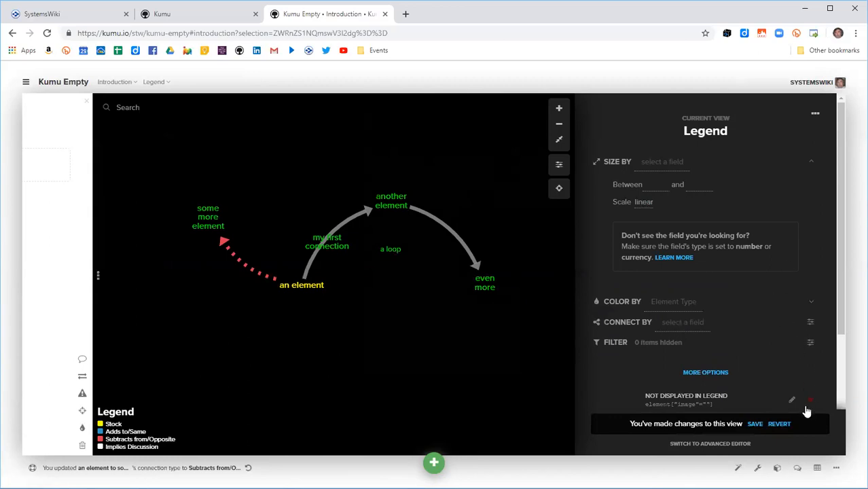
Step: View the Legend view's advanced editor and examine the decoration settings of the element["image"=""] rule
{"action": "left_click", "coordinate": [644, 451]}
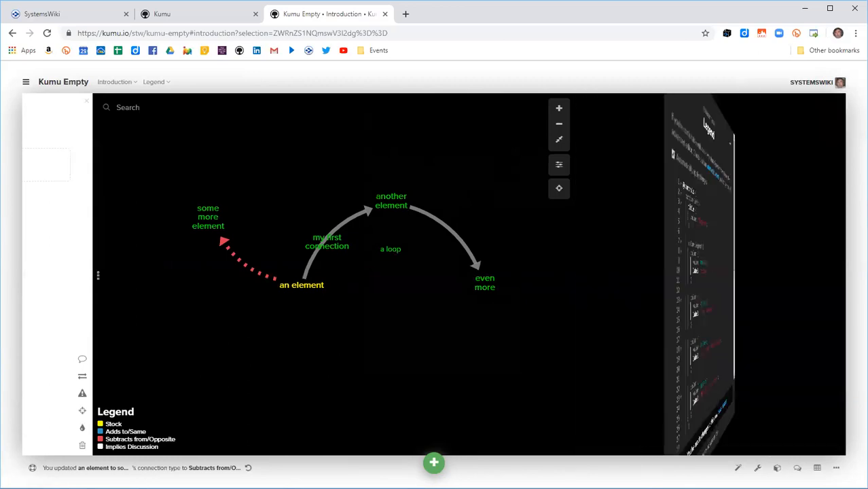
{"action": "left_click", "coordinate": [729, 448]}
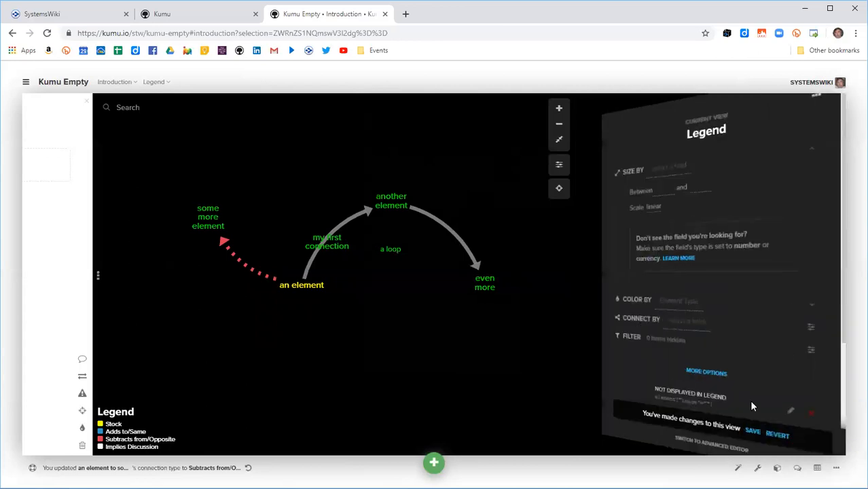
{"action": "scroll", "coordinate": [788, 291], "scroll_direction": "down", "scroll_amount": 3}
{"action": "scroll", "coordinate": [768, 312], "scroll_direction": "down", "scroll_amount": 1}
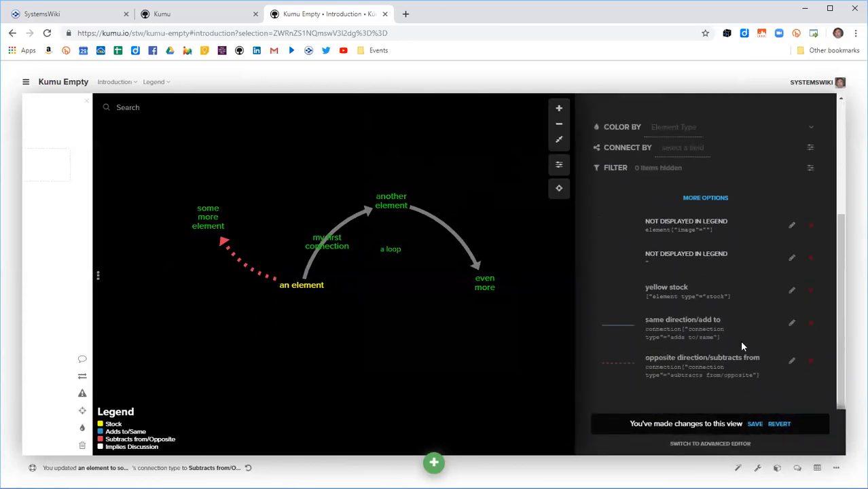
{"action": "left_click", "coordinate": [792, 227]}
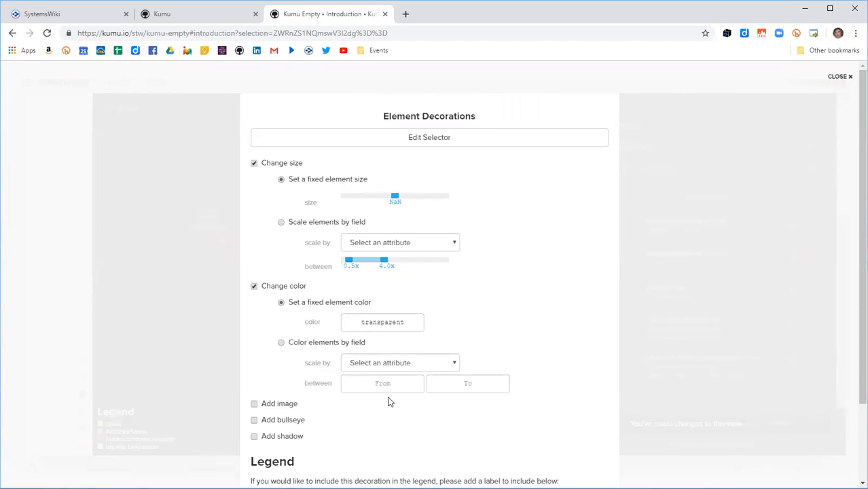
{"action": "scroll", "coordinate": [568, 347], "scroll_direction": "down", "scroll_amount": 2}
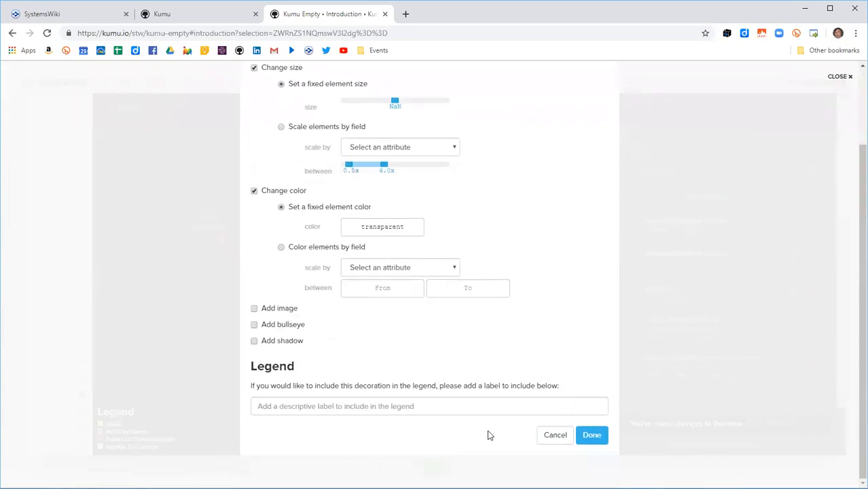
{"action": "left_click", "coordinate": [556, 436]}
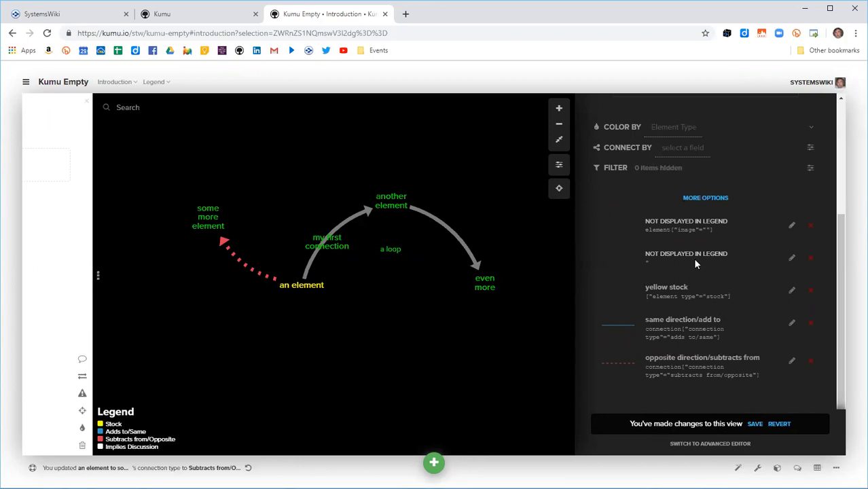
Step: Examine the Legend view's code in the advanced editor, covering its controls, settings and decoration rules, and close the view settings
{"action": "left_click", "coordinate": [714, 444]}
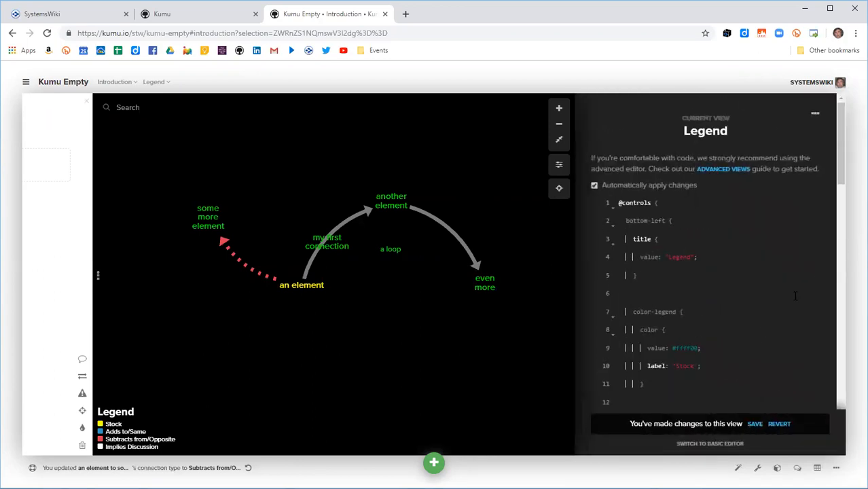
{"action": "scroll", "coordinate": [798, 286], "scroll_direction": "down", "scroll_amount": 5}
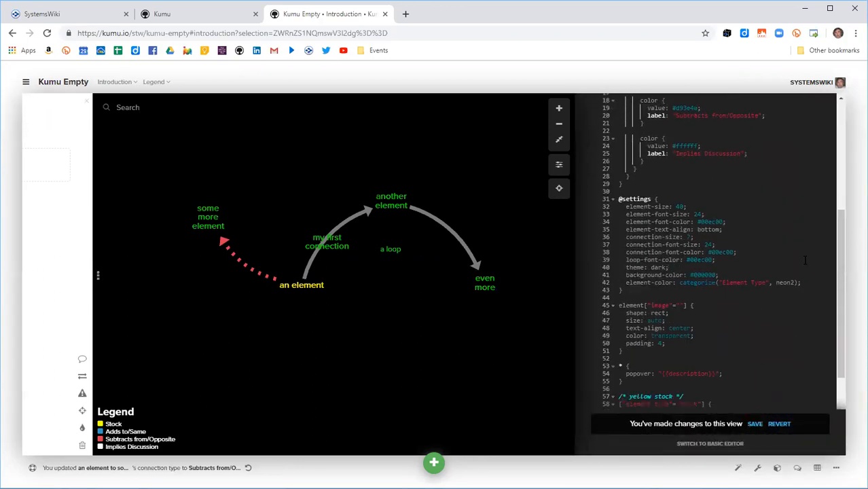
{"action": "scroll", "coordinate": [806, 260], "scroll_direction": "down", "scroll_amount": 4}
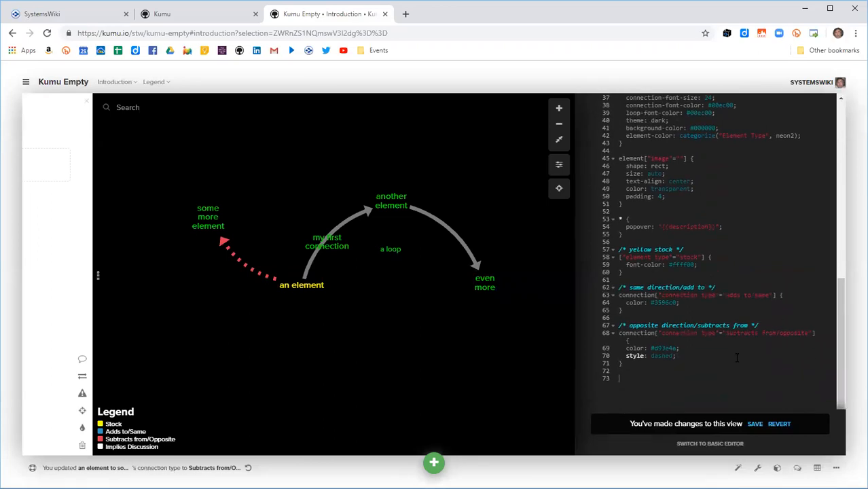
{"action": "scroll", "coordinate": [795, 287], "scroll_direction": "up", "scroll_amount": 2}
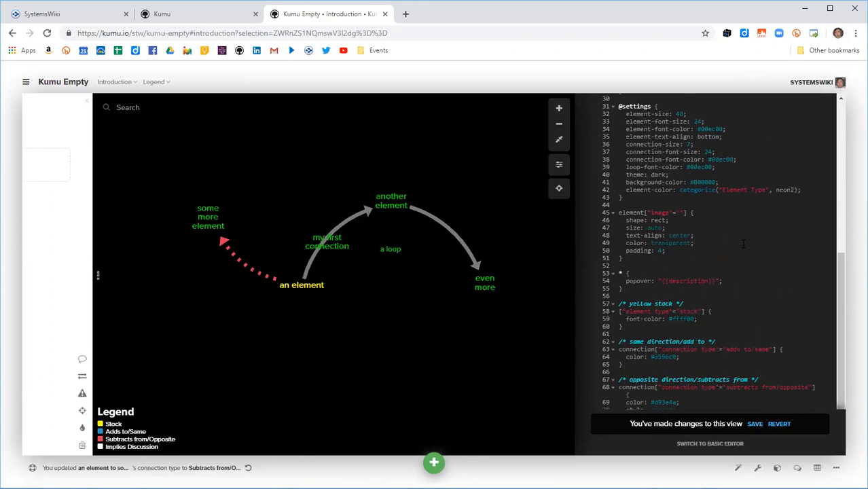
{"action": "scroll", "coordinate": [753, 269], "scroll_direction": "up", "scroll_amount": 2}
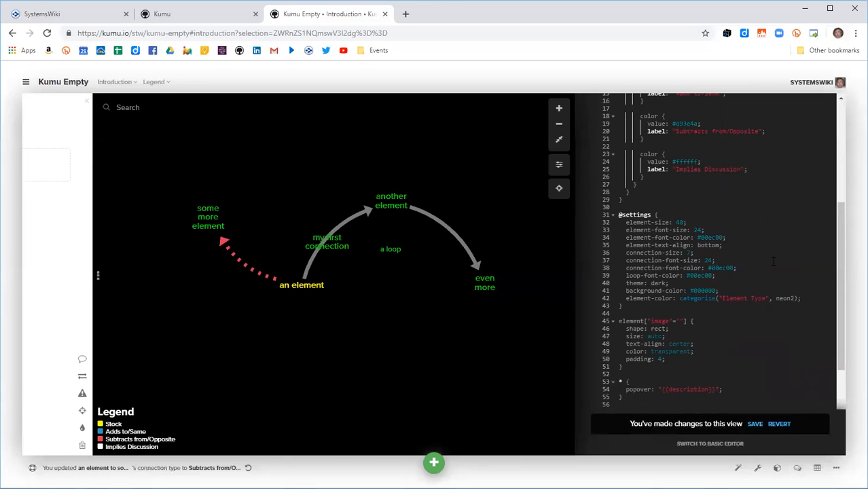
{"action": "scroll", "coordinate": [774, 261], "scroll_direction": "up", "scroll_amount": 3}
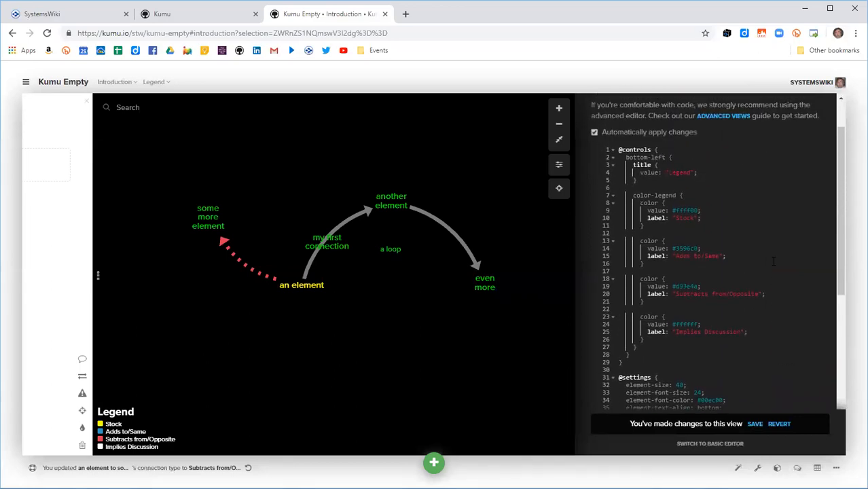
{"action": "scroll", "coordinate": [774, 261], "scroll_direction": "down", "scroll_amount": 3}
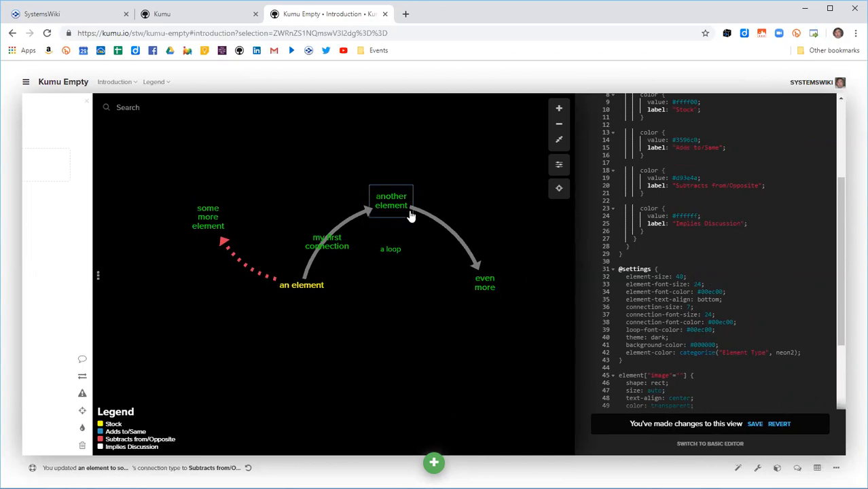
{"action": "left_click", "coordinate": [558, 166]}
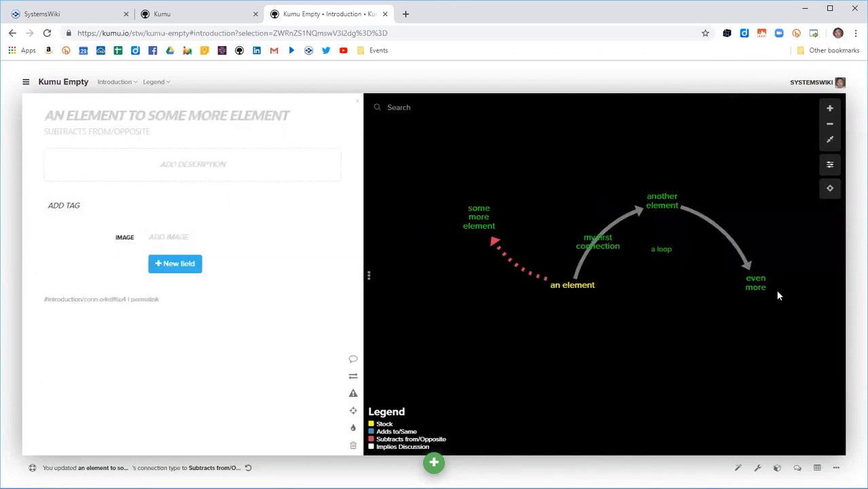
Step: Focus the map on the "an element" to "some more element" connection and clear the focus again
{"action": "left_click", "coordinate": [830, 192]}
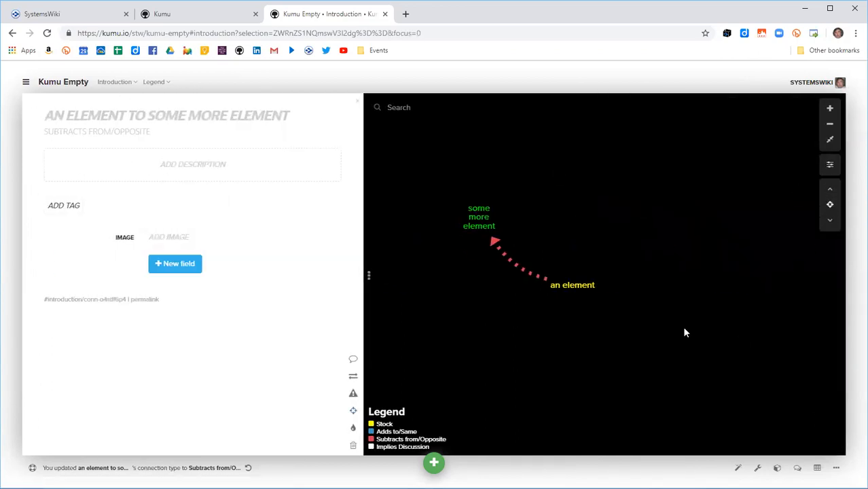
{"action": "left_click", "coordinate": [831, 204]}
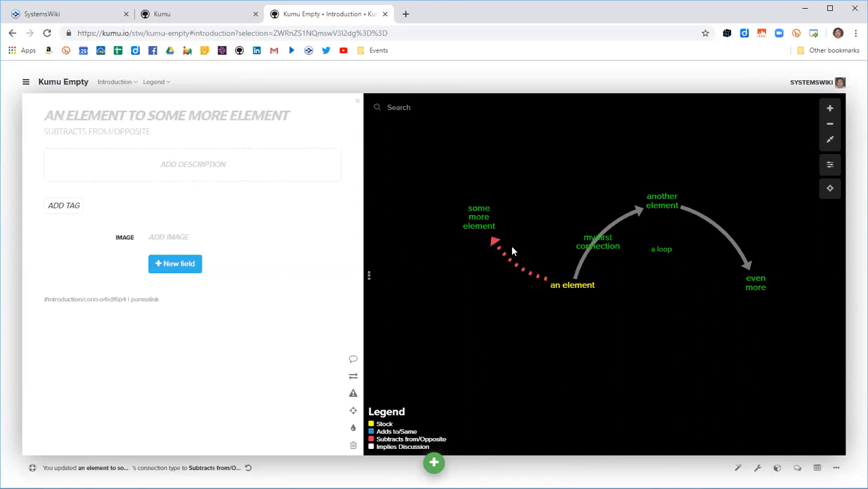
Step: View the Kumu Empty project's overview and its option for forking the project, and return to the map
{"action": "left_click", "coordinate": [27, 85]}
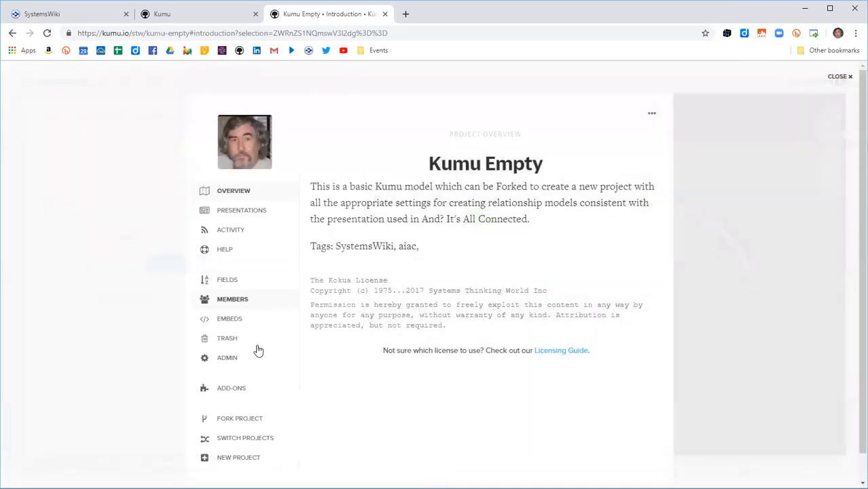
{"action": "left_click", "coordinate": [236, 422]}
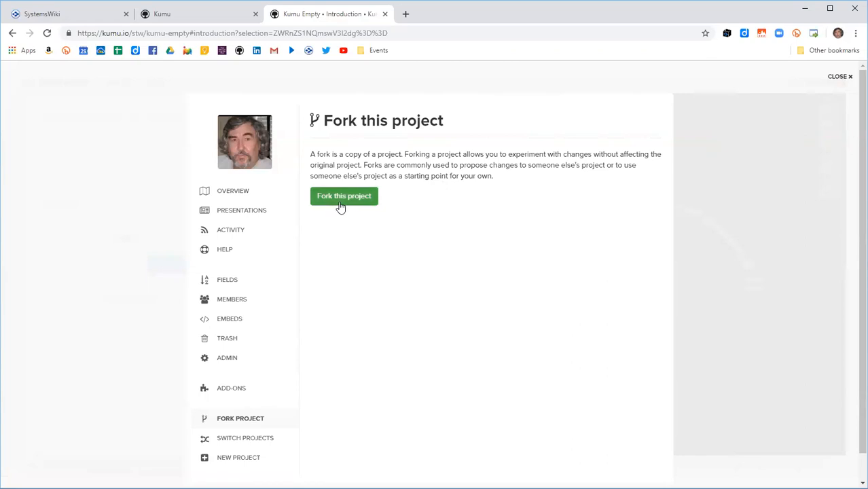
{"action": "left_click", "coordinate": [842, 79]}
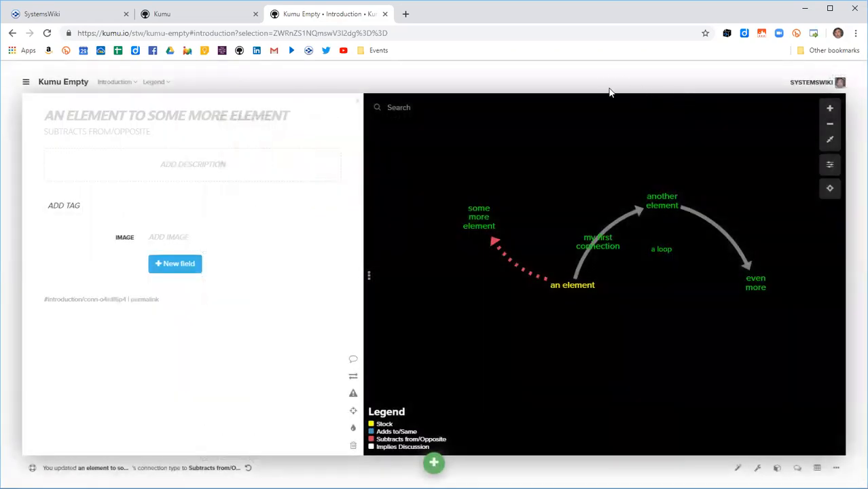
{"action": "left_click_drag", "start_coordinate": [601, 132], "coordinate": [593, 159]}
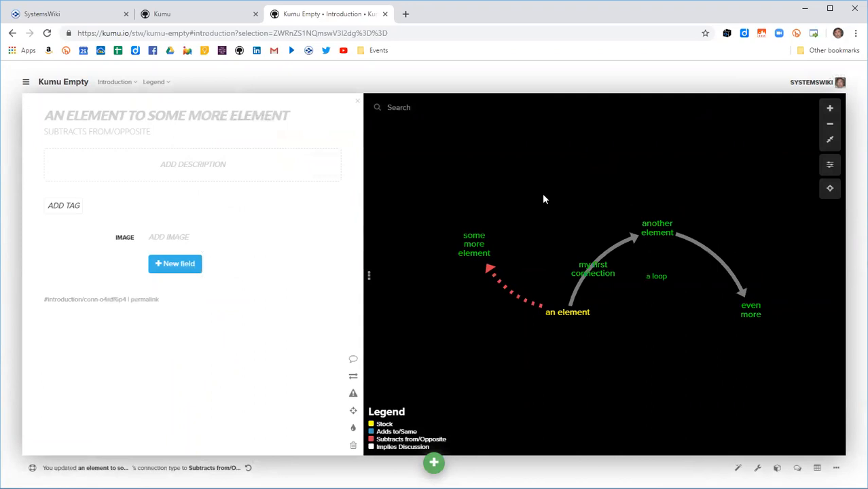
Step: View the project's Members page with its managers, contributors and observers, and return to the map
{"action": "left_click", "coordinate": [26, 82]}
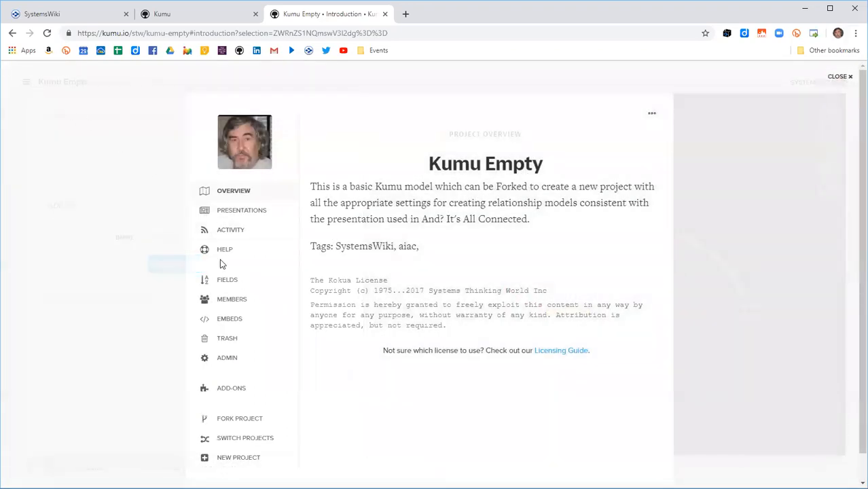
{"action": "left_click", "coordinate": [227, 303]}
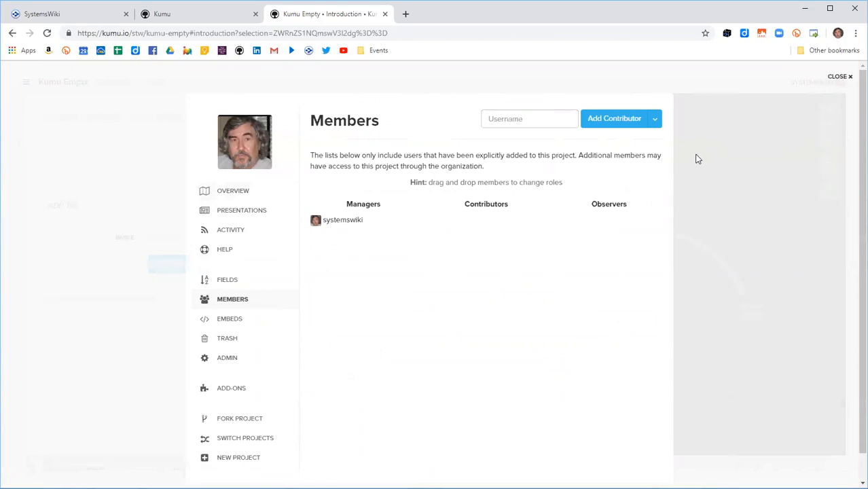
{"action": "left_click", "coordinate": [841, 77]}
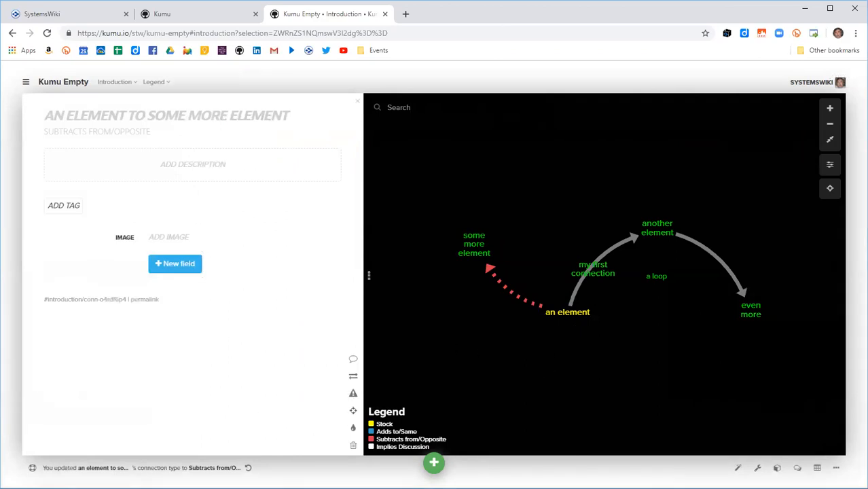
Step: Open Kumu's Help page and look through its lists of basic and advanced shortcuts
{"action": "left_click", "coordinate": [32, 469]}
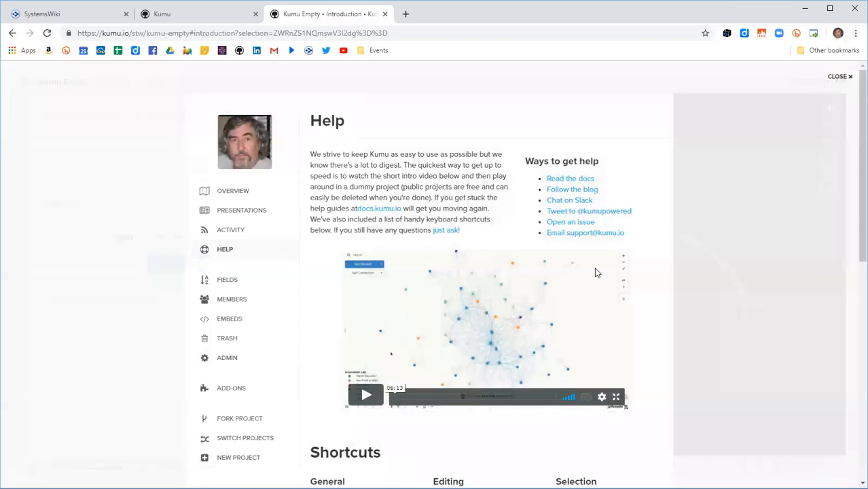
{"action": "scroll", "coordinate": [636, 249], "scroll_direction": "down", "scroll_amount": 3}
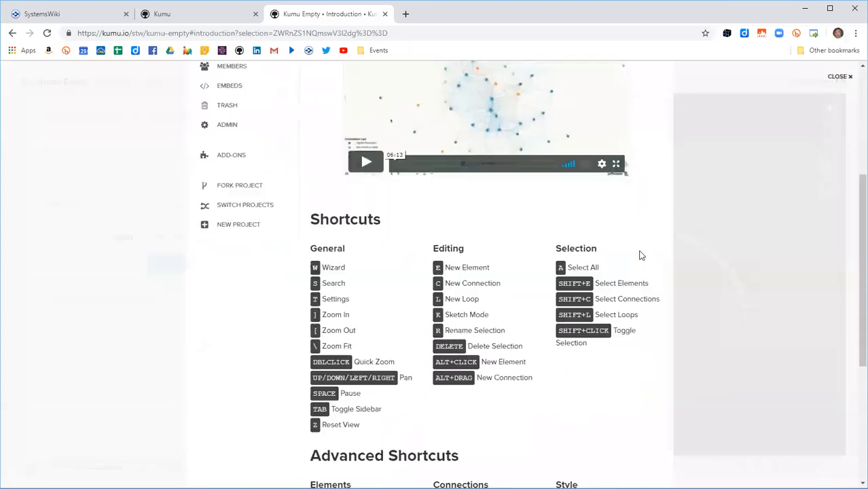
{"action": "scroll", "coordinate": [640, 252], "scroll_direction": "down", "scroll_amount": 1}
{"action": "scroll", "coordinate": [616, 326], "scroll_direction": "down", "scroll_amount": 2}
{"action": "scroll", "coordinate": [636, 324], "scroll_direction": "up", "scroll_amount": 1}
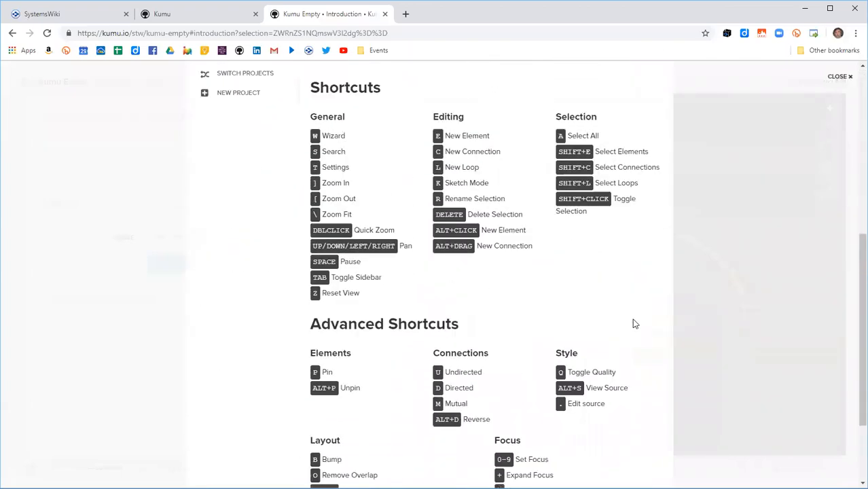
{"action": "scroll", "coordinate": [635, 321], "scroll_direction": "up", "scroll_amount": 5}
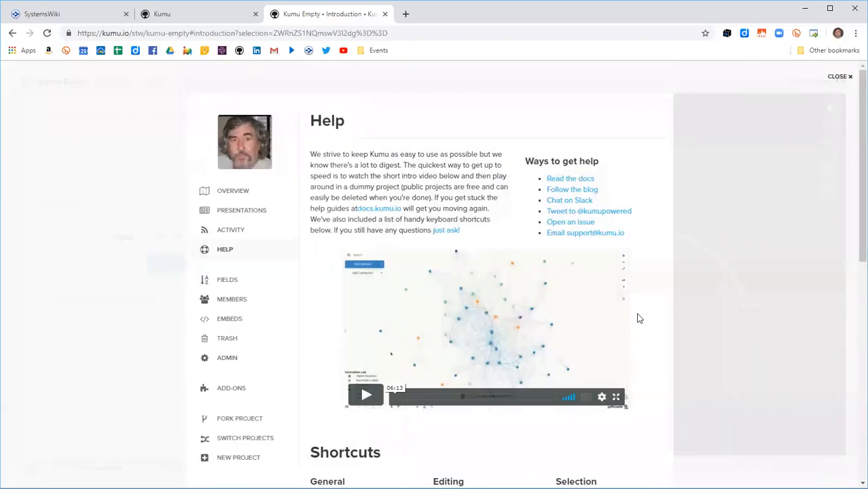
Step: Read the welcome page and contents list of the Kumu docs, close them, and return to the map
{"action": "left_click", "coordinate": [570, 181]}
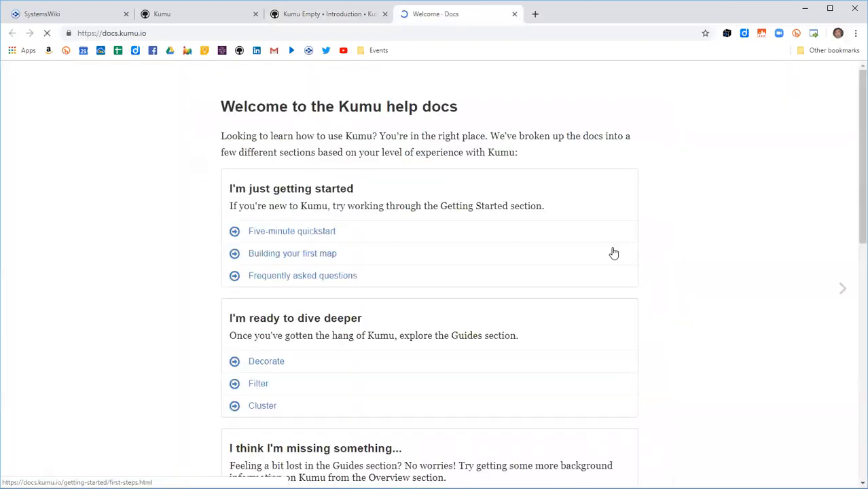
{"action": "left_click_drag", "start_coordinate": [157, 116], "coordinate": [182, 102]}
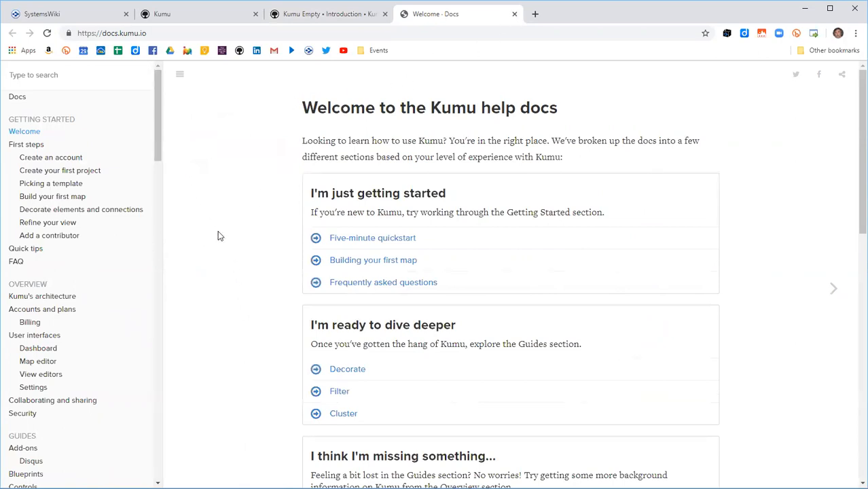
{"action": "left_click", "coordinate": [514, 14]}
{"action": "left_click", "coordinate": [840, 76]}
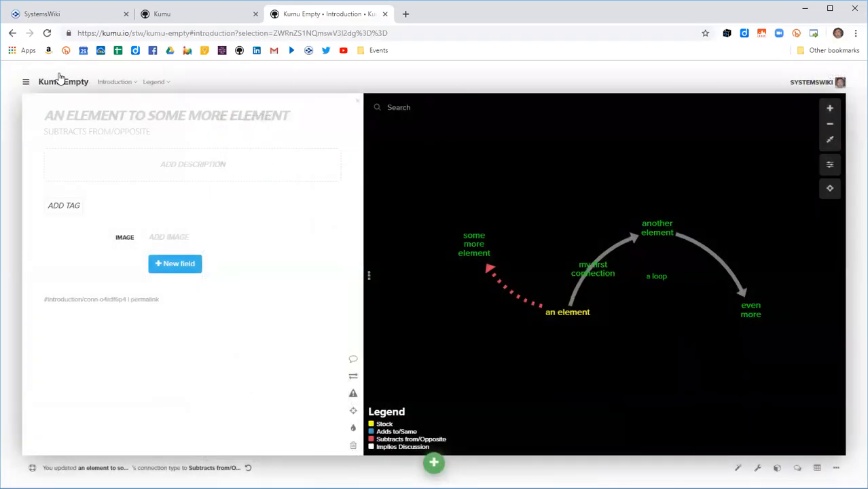
Step: Start a new project, leaving the current one without saving its view changes, and assign it to the stw account
{"action": "left_click", "coordinate": [26, 82]}
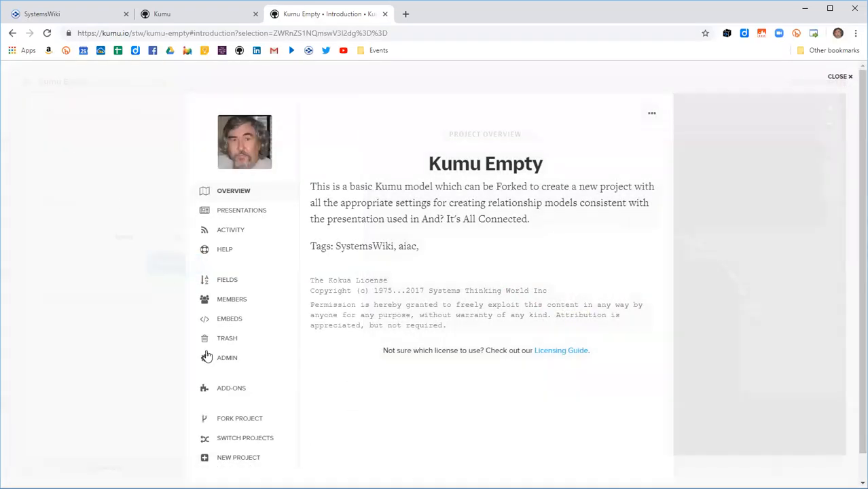
{"action": "left_click", "coordinate": [233, 458]}
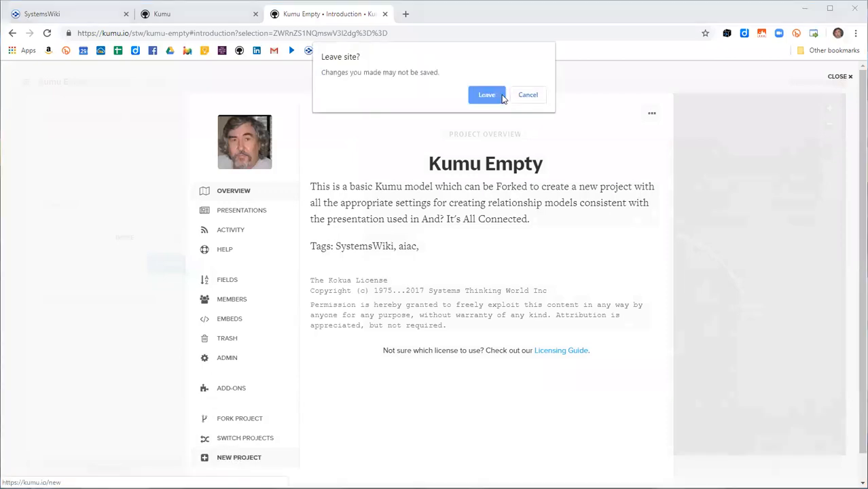
{"action": "left_click", "coordinate": [486, 96]}
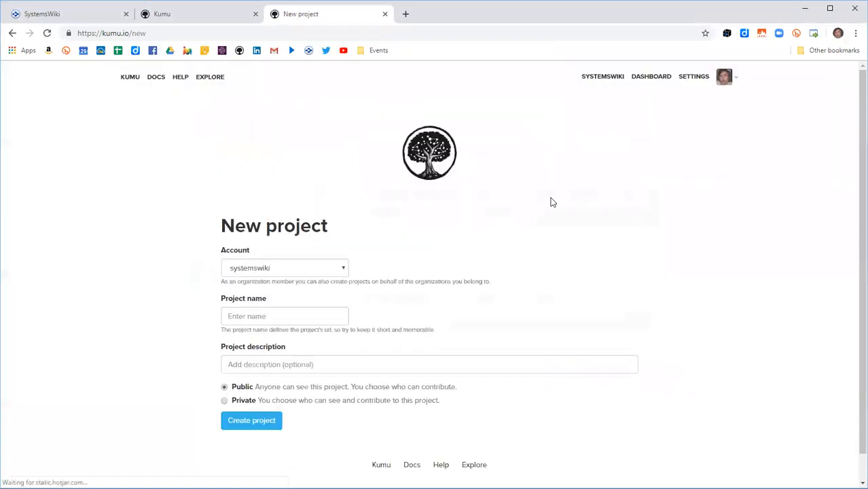
{"action": "left_click", "coordinate": [343, 271]}
{"action": "left_click", "coordinate": [343, 272]}
{"action": "left_click", "coordinate": [343, 272]}
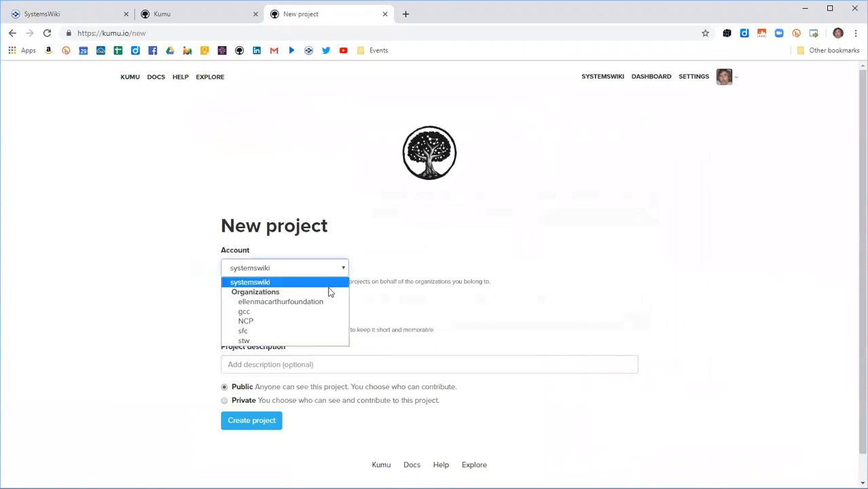
{"action": "left_click", "coordinate": [312, 340]}
Step: Name the project "new test", describe it as "some test", and create it as a public project
{"action": "left_click", "coordinate": [284, 316]}
{"action": "type", "text": "new test"}
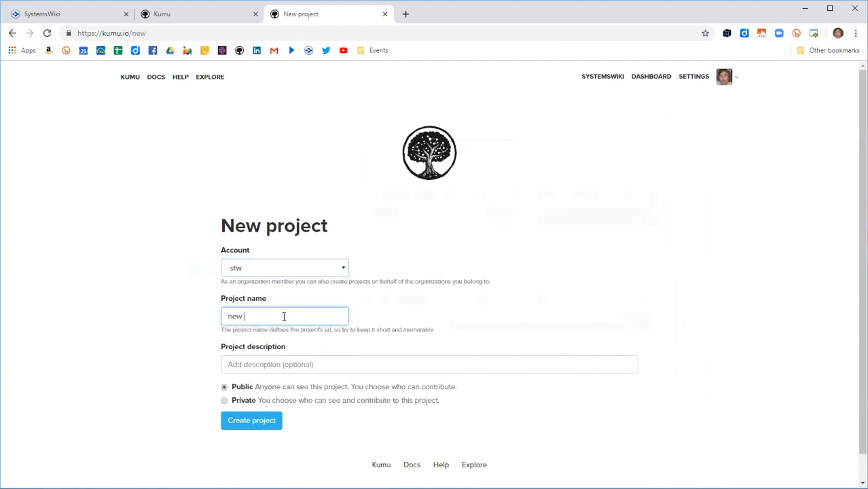
{"action": "left_click", "coordinate": [296, 365]}
{"action": "type", "text": "some test"}
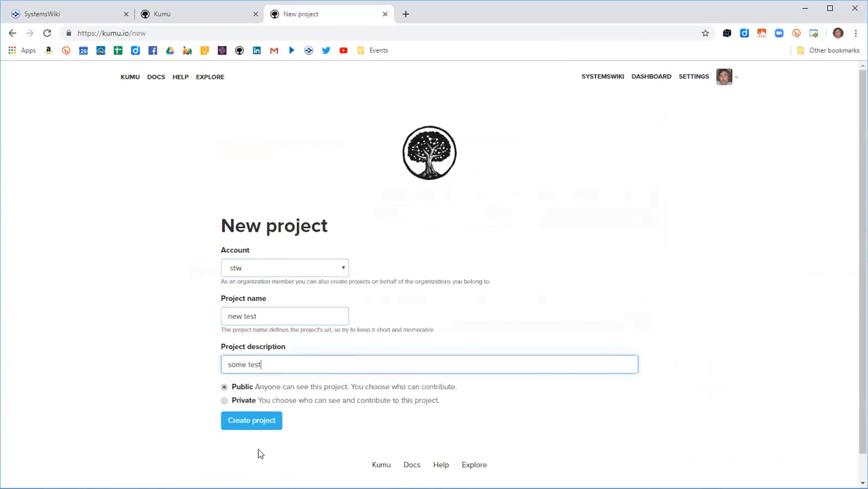
{"action": "left_click", "coordinate": [251, 420]}
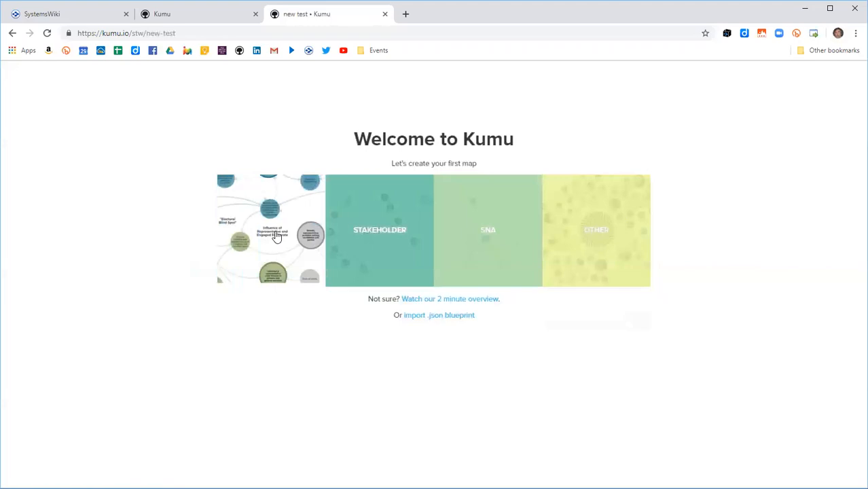
Step: Create the project's first map from the systems template and name it "intro"
{"action": "left_click", "coordinate": [276, 235]}
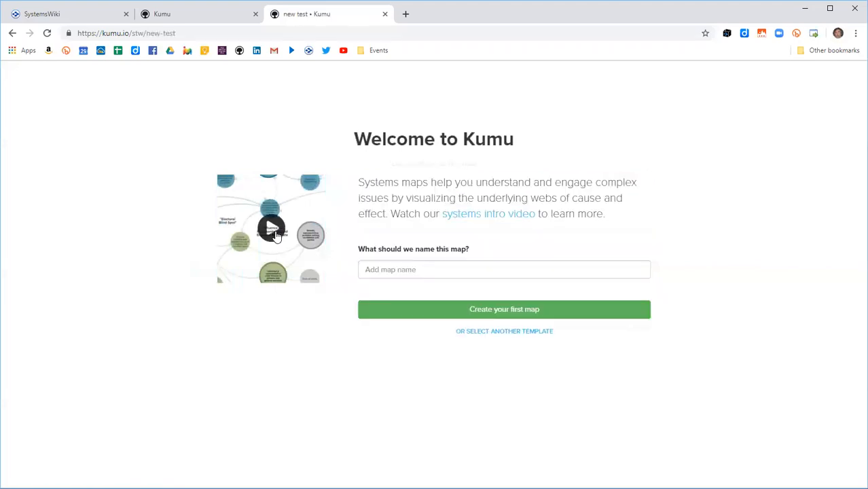
{"action": "left_click", "coordinate": [412, 269]}
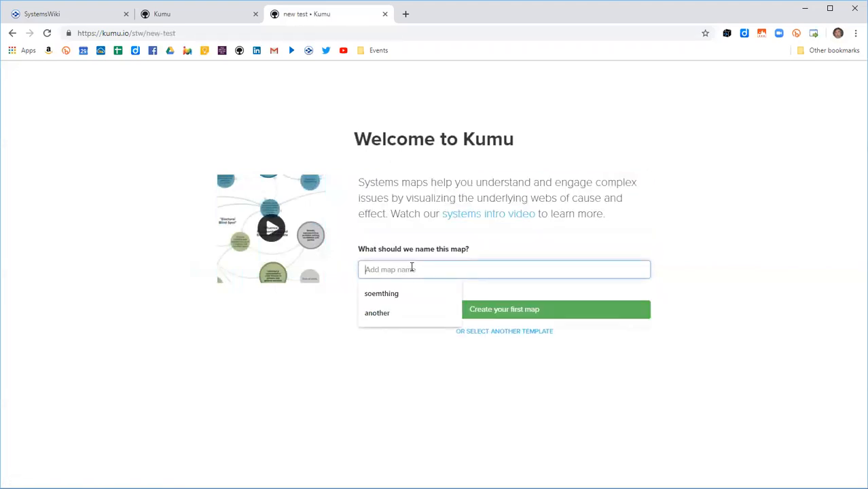
{"action": "type", "text": "i"}
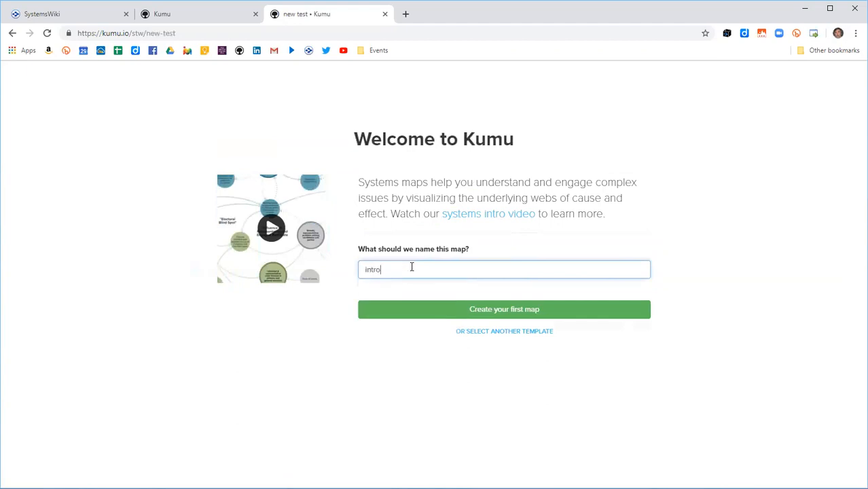
{"action": "type", "text": "ntro"}
{"action": "left_click", "coordinate": [479, 315]}
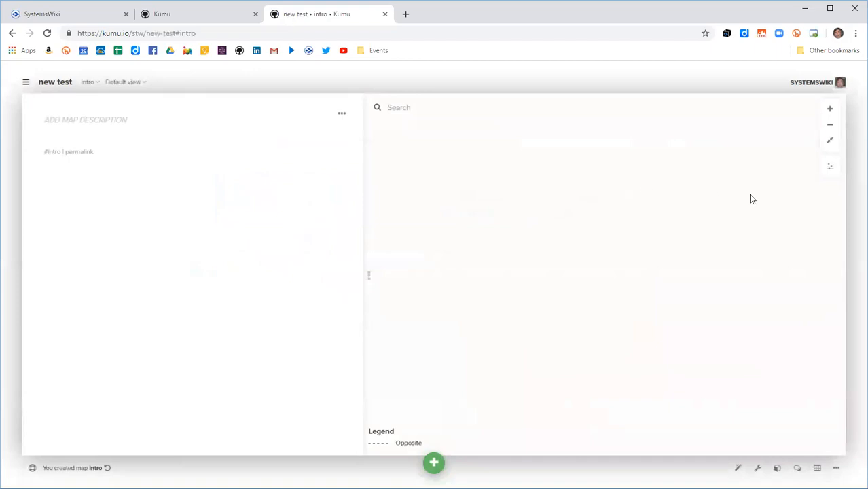
Step: Examine the view code that the systems template gives the intro map, and close the view settings
{"action": "left_click", "coordinate": [830, 168]}
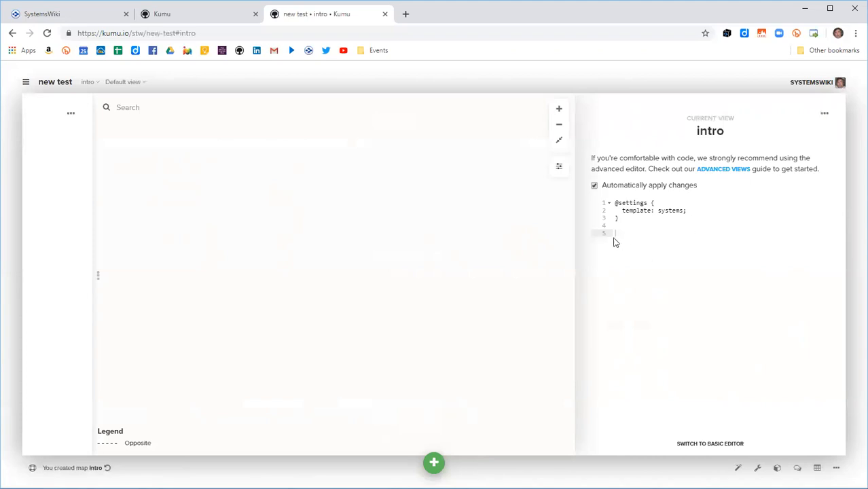
{"action": "left_click", "coordinate": [560, 169]}
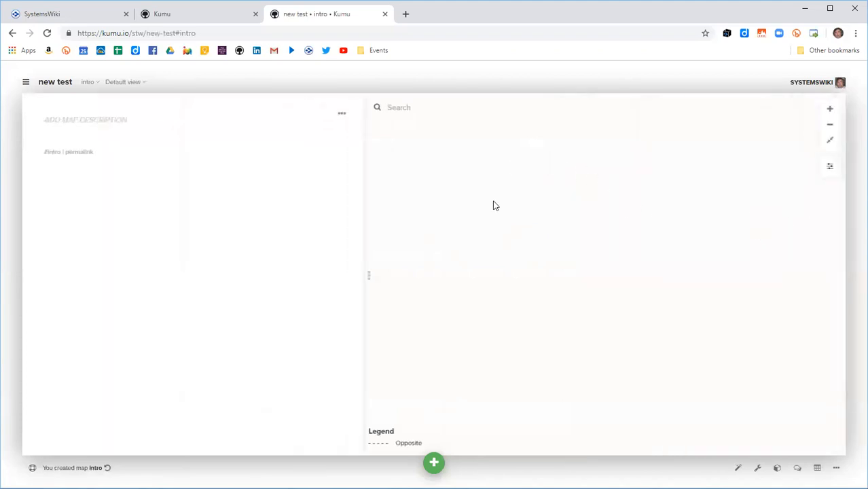
Step: Inspect the predefined choices of the project's Element Type and Connection Type fields, and return to the map
{"action": "left_click", "coordinate": [25, 83]}
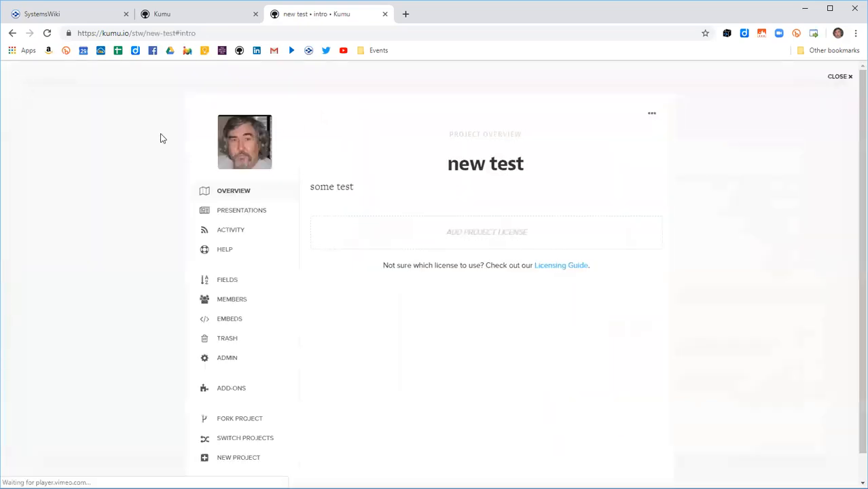
{"action": "left_click", "coordinate": [225, 281]}
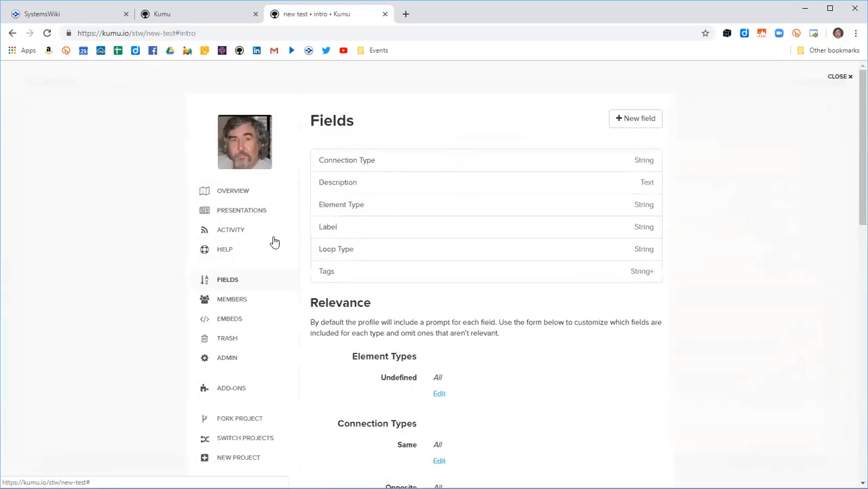
{"action": "left_click", "coordinate": [333, 207]}
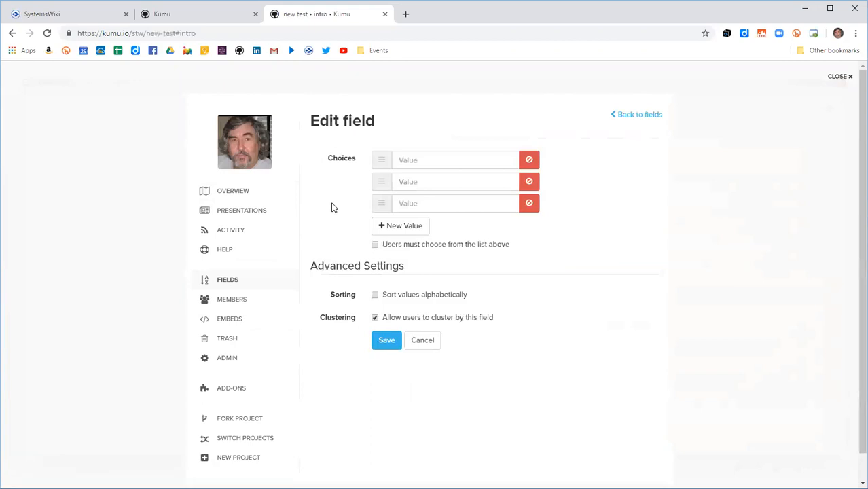
{"action": "left_click", "coordinate": [639, 115]}
{"action": "left_click", "coordinate": [376, 163]}
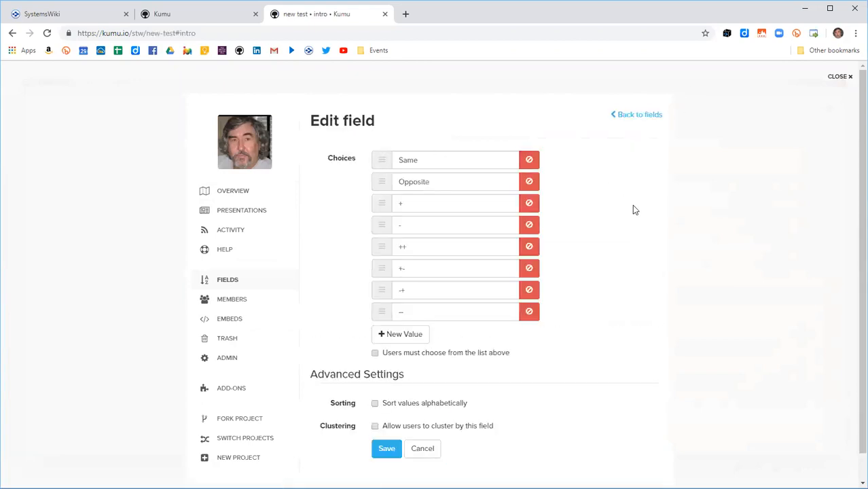
{"action": "left_click", "coordinate": [639, 115]}
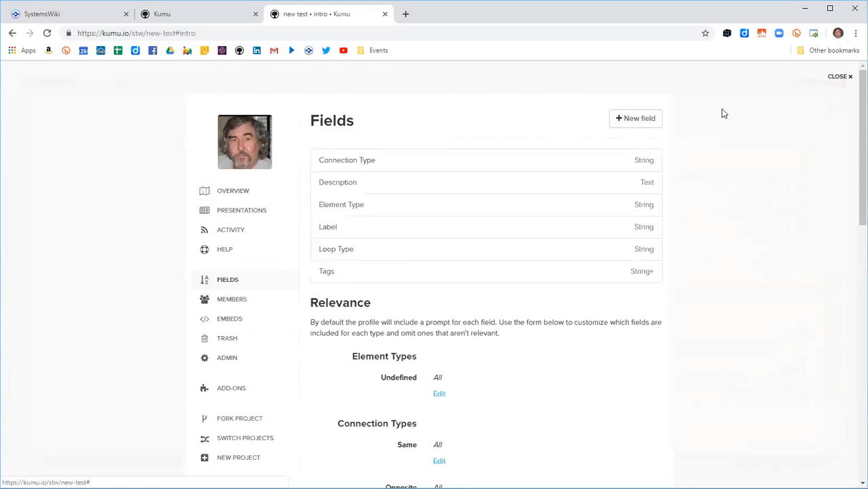
{"action": "left_click", "coordinate": [840, 77]}
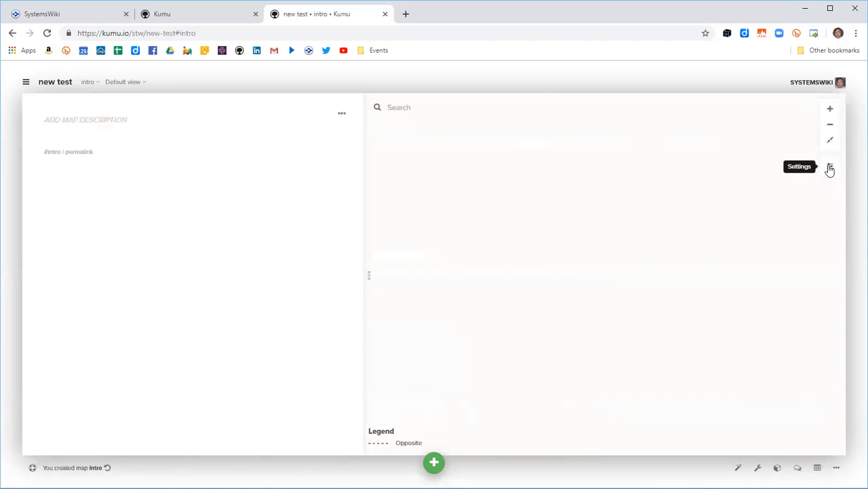
Step: Compare the intro view's settings in the basic and advanced editors, ending in the advanced editor, and close them
{"action": "left_click", "coordinate": [829, 168]}
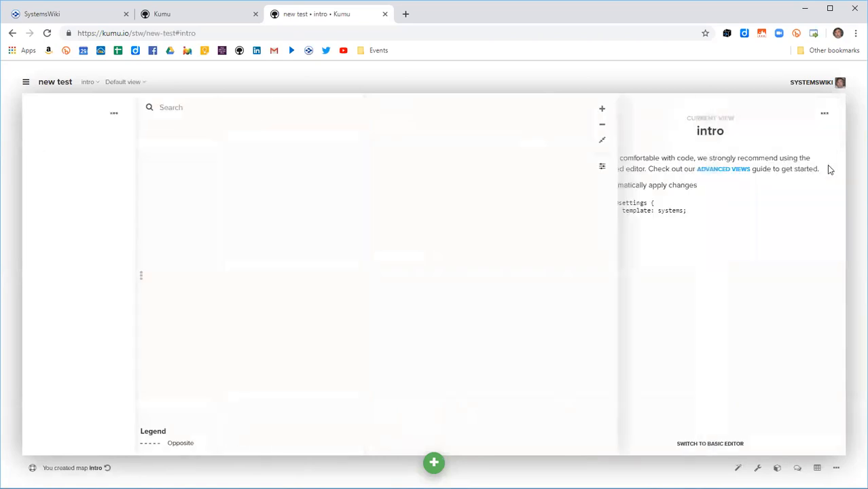
{"action": "left_click", "coordinate": [701, 444]}
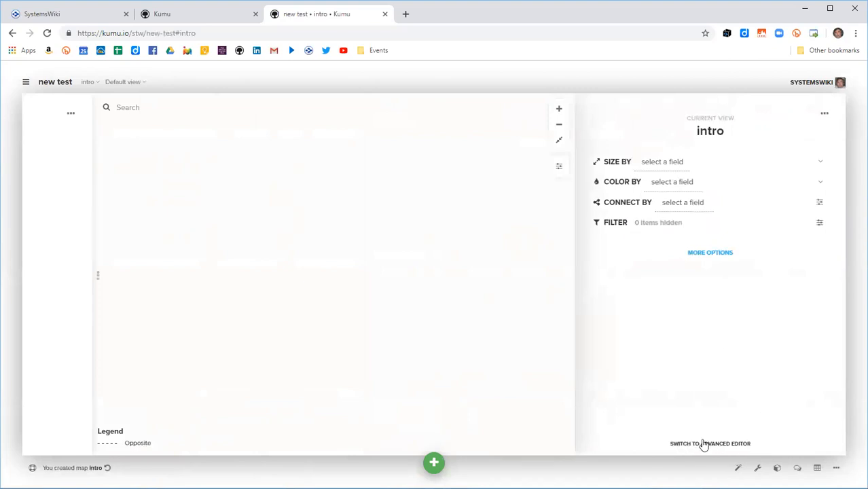
{"action": "left_click", "coordinate": [708, 446]}
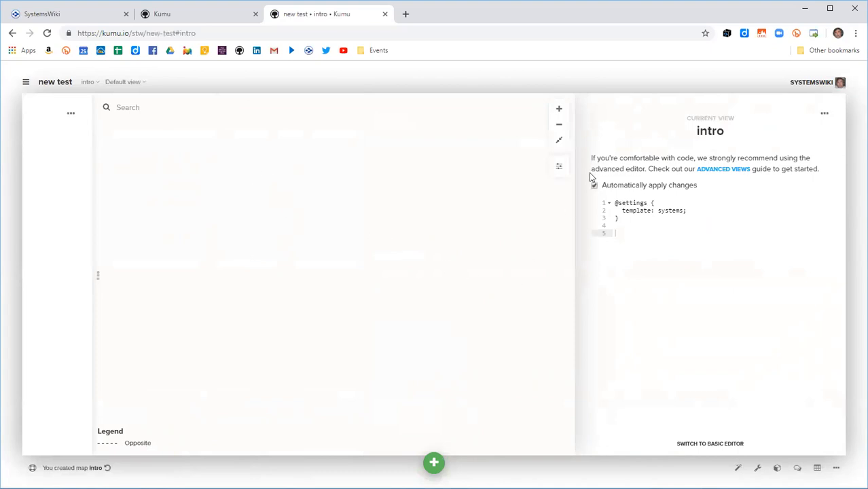
{"action": "left_click", "coordinate": [560, 168]}
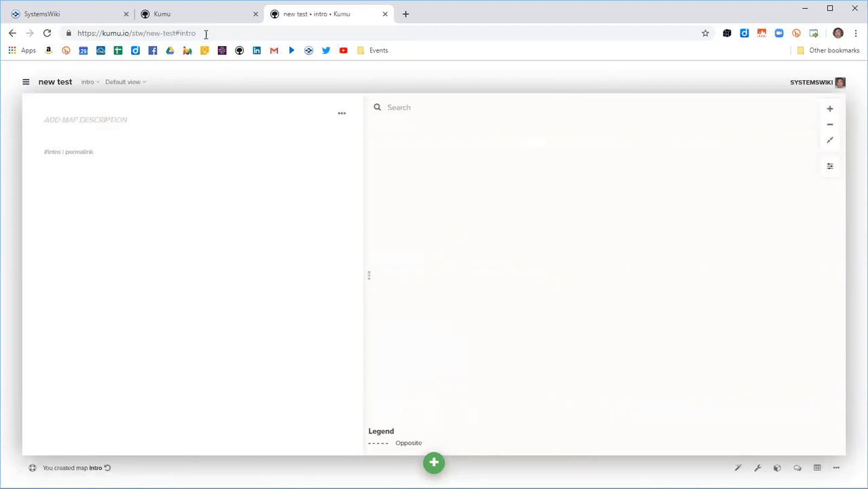
Step: Glance at the other Kumu browser tab, return to the new test project, and check its list of maps
{"action": "left_click", "coordinate": [192, 19]}
{"action": "left_click", "coordinate": [324, 21]}
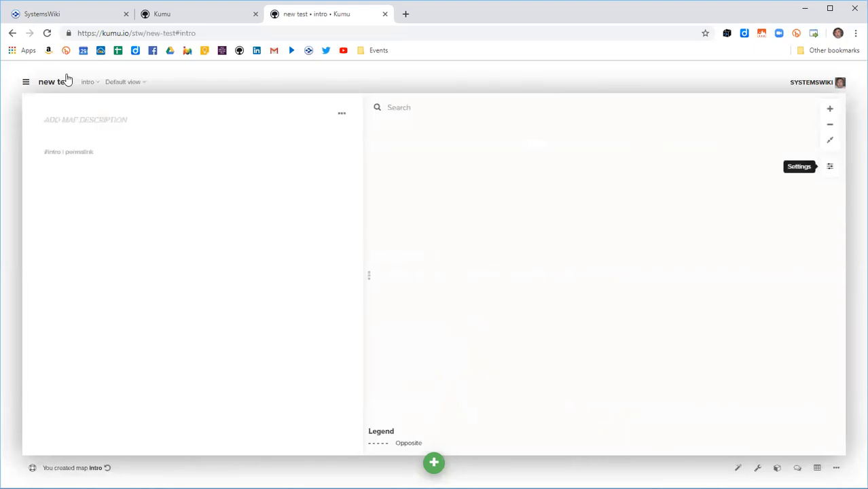
{"action": "left_click", "coordinate": [89, 82]}
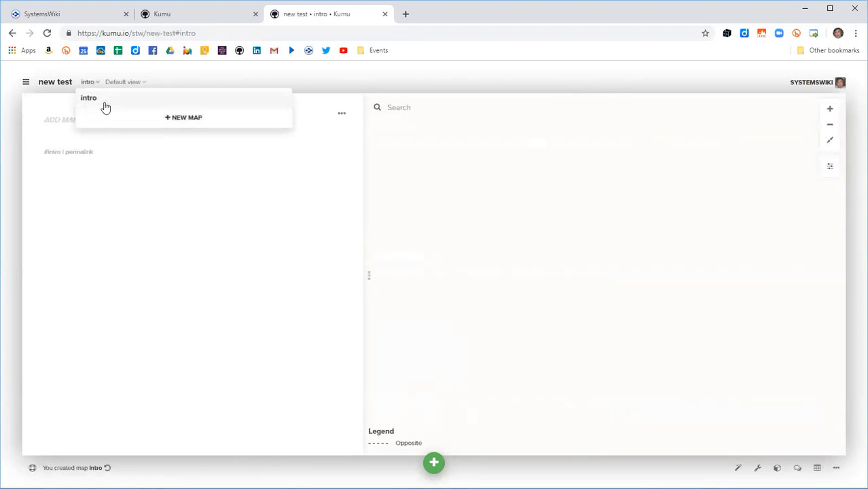
{"action": "left_click", "coordinate": [454, 225]}
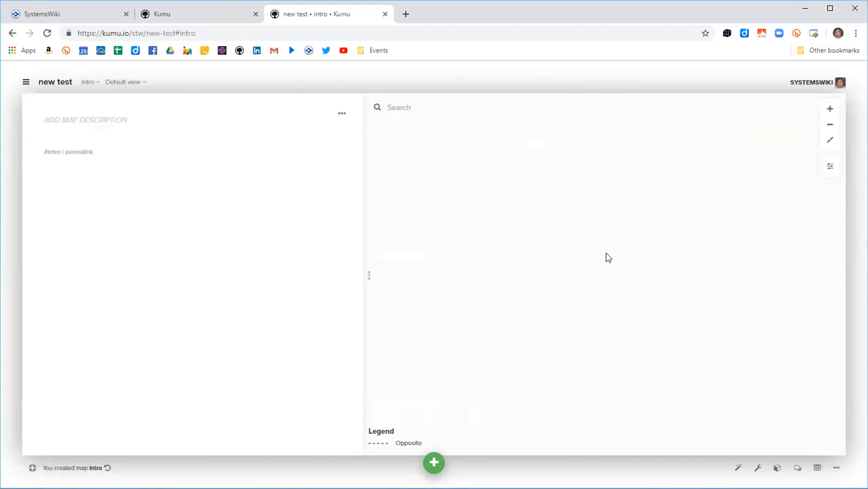
Step: Check the intro view's code against the project's list of views, and close both
{"action": "left_click", "coordinate": [829, 167]}
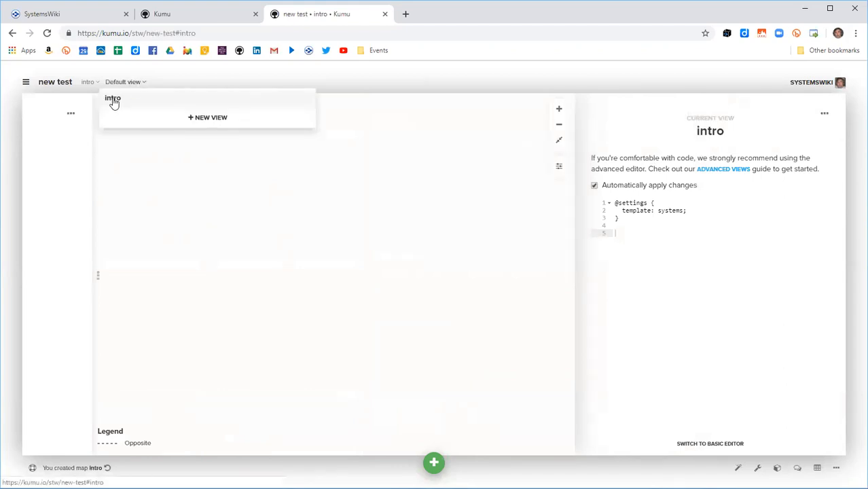
{"action": "left_click", "coordinate": [558, 172]}
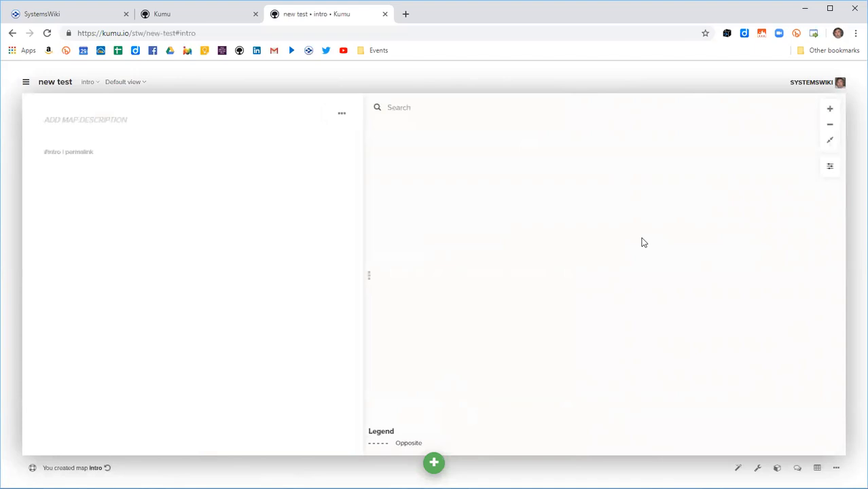
{"action": "left_click", "coordinate": [136, 83]}
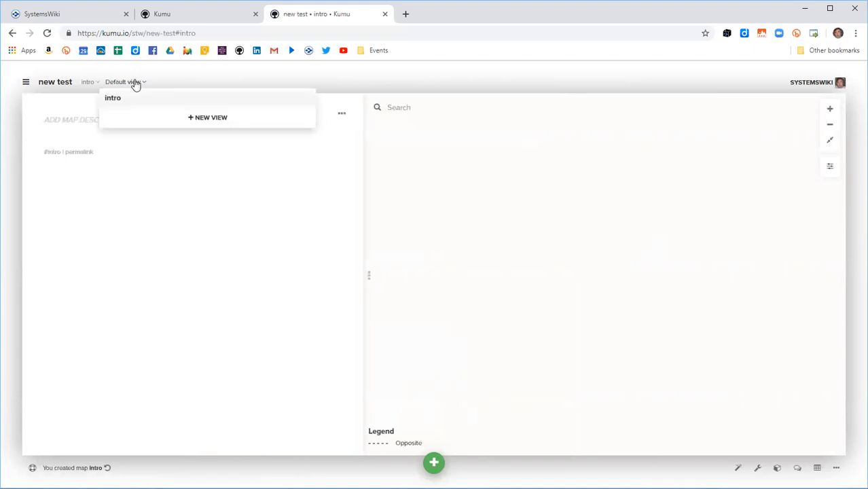
{"action": "left_click", "coordinate": [176, 77]}
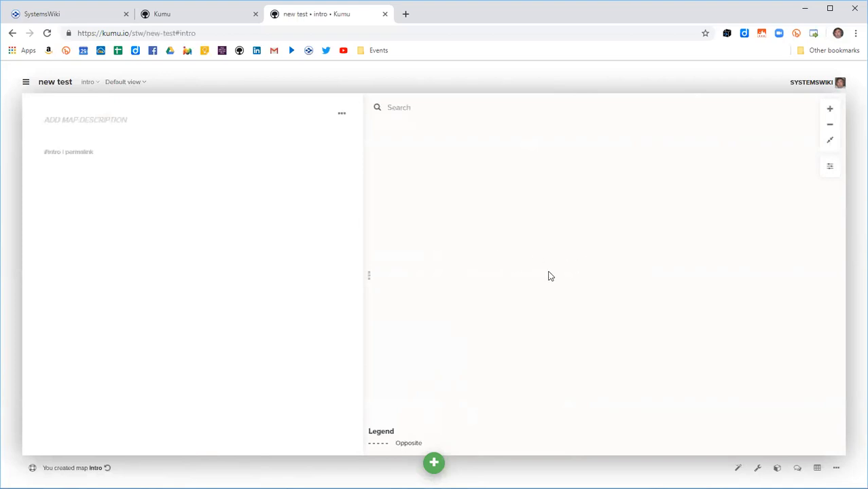
Step: Add an element labelled "an element" to the intro map
{"action": "left_click", "coordinate": [434, 464]}
{"action": "left_click", "coordinate": [401, 382]}
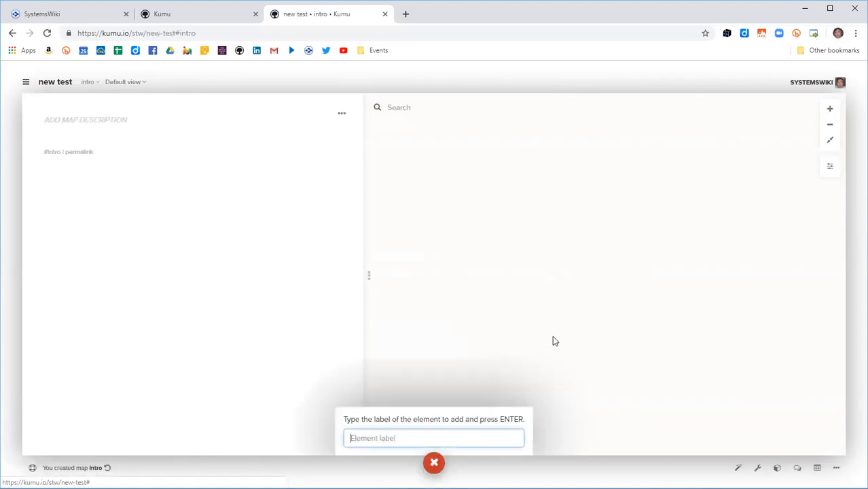
{"action": "type", "text": "an element"}
{"action": "key", "text": "Return"}
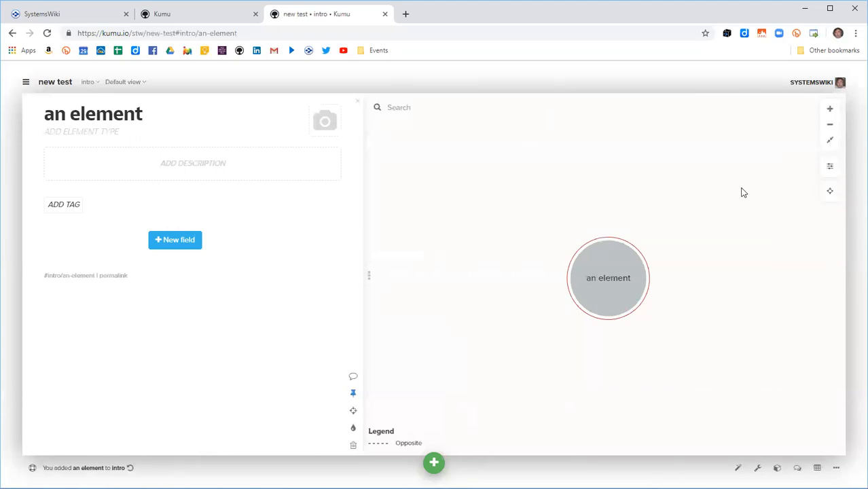
Step: Review the project's map list and the options available for the intro map, and close them
{"action": "left_click", "coordinate": [89, 82]}
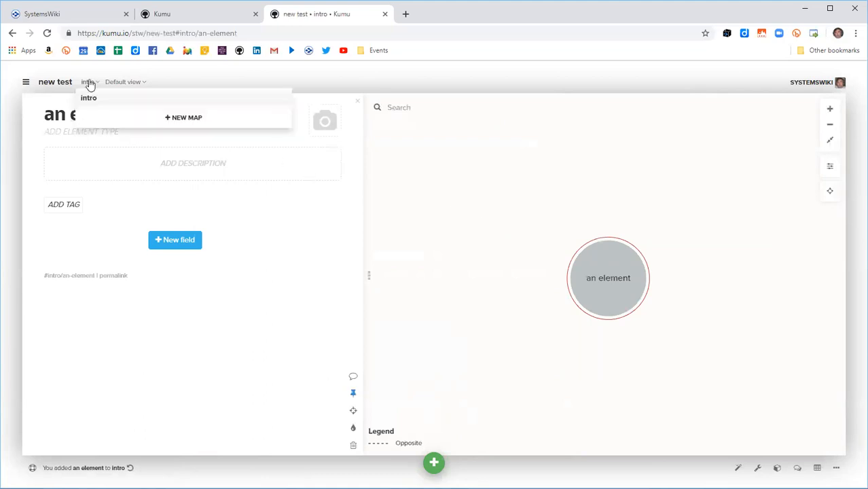
{"action": "left_click", "coordinate": [90, 83]}
{"action": "left_click", "coordinate": [423, 184]}
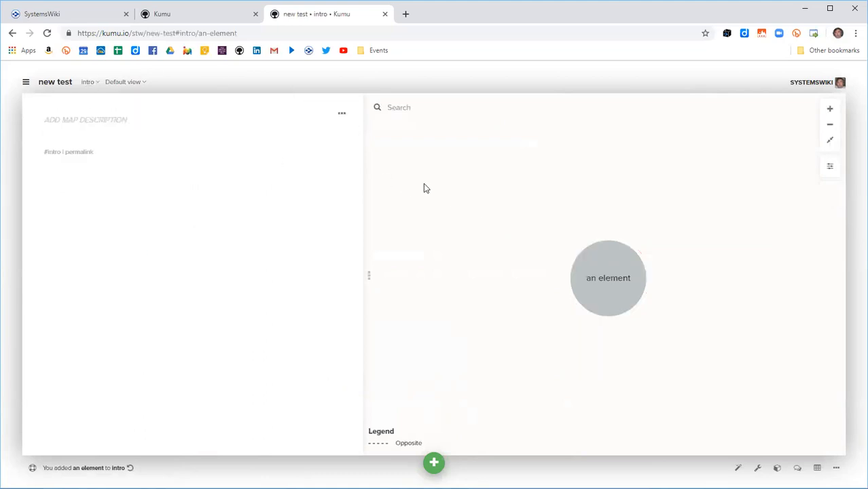
{"action": "left_click", "coordinate": [341, 113]}
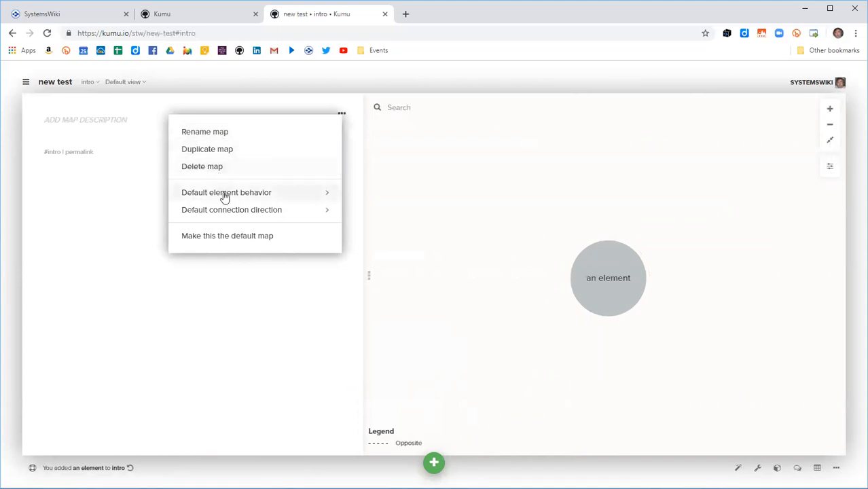
{"action": "left_click", "coordinate": [238, 289]}
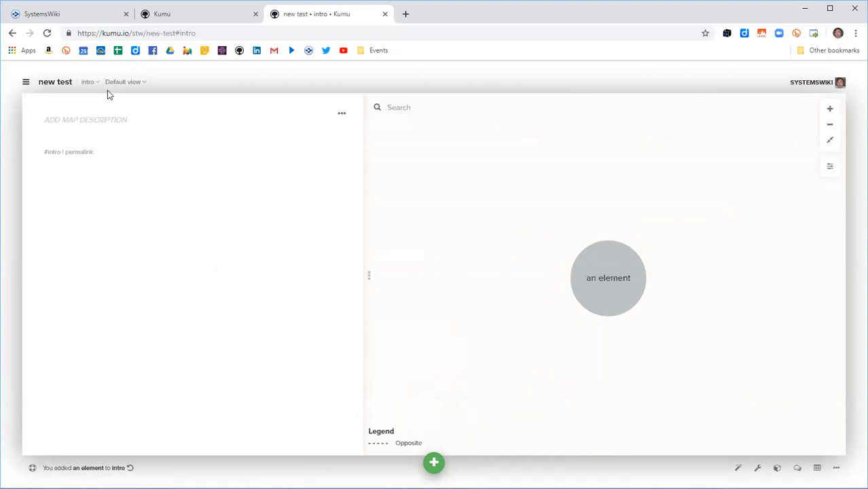
Step: Create a second map in the project from the stakeholder template and name it "another map"
{"action": "left_click", "coordinate": [87, 82]}
{"action": "left_click", "coordinate": [190, 125]}
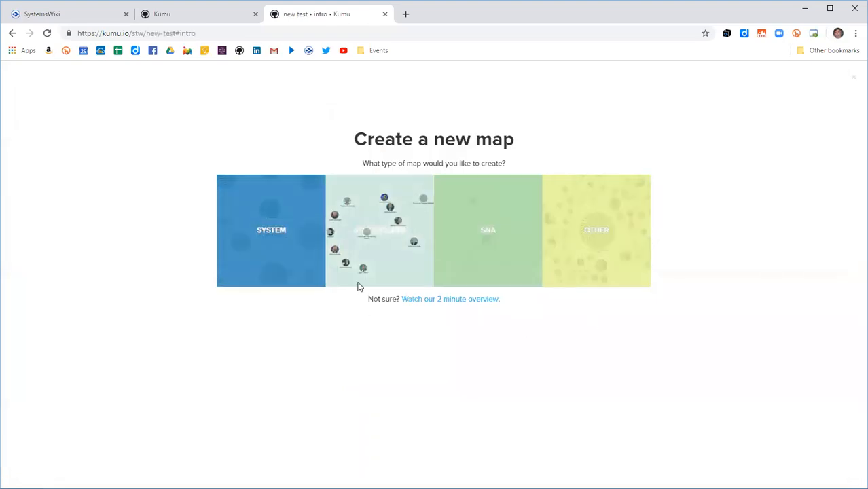
{"action": "left_click", "coordinate": [377, 234]}
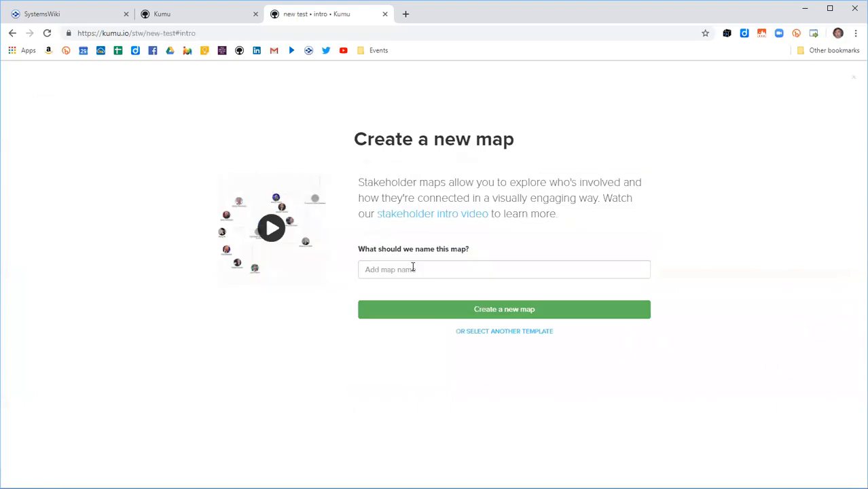
{"action": "left_click", "coordinate": [412, 270]}
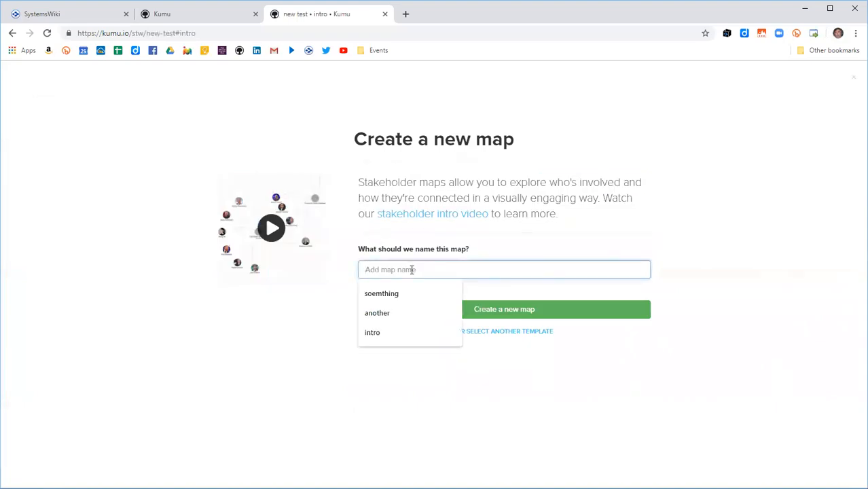
{"action": "type", "text": "another map"}
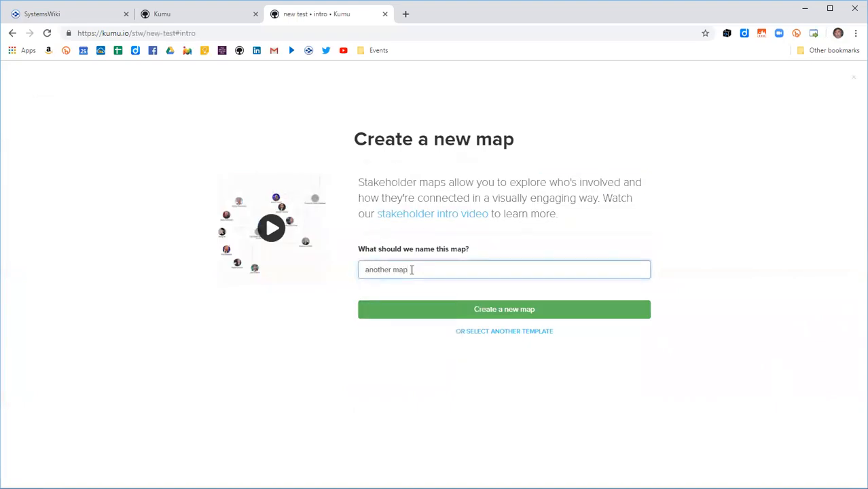
{"action": "left_click", "coordinate": [535, 310]}
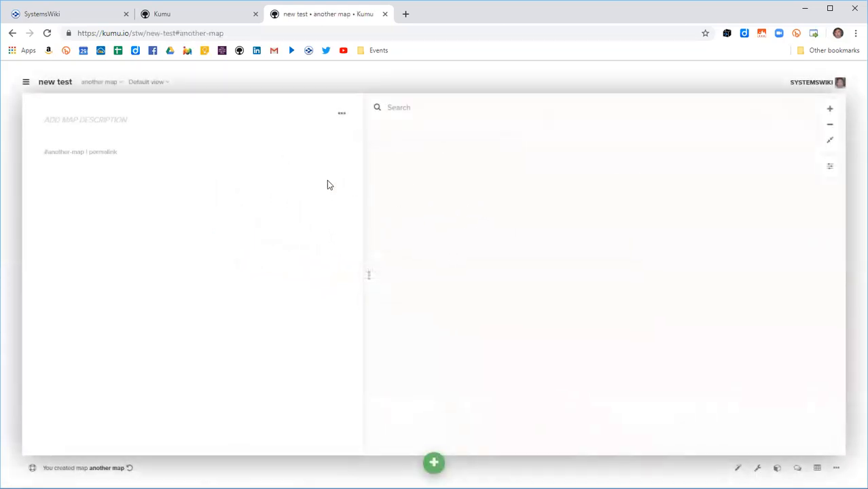
Step: Review the project's list of maps and its list of views while on another map, and close them
{"action": "left_click", "coordinate": [118, 85]}
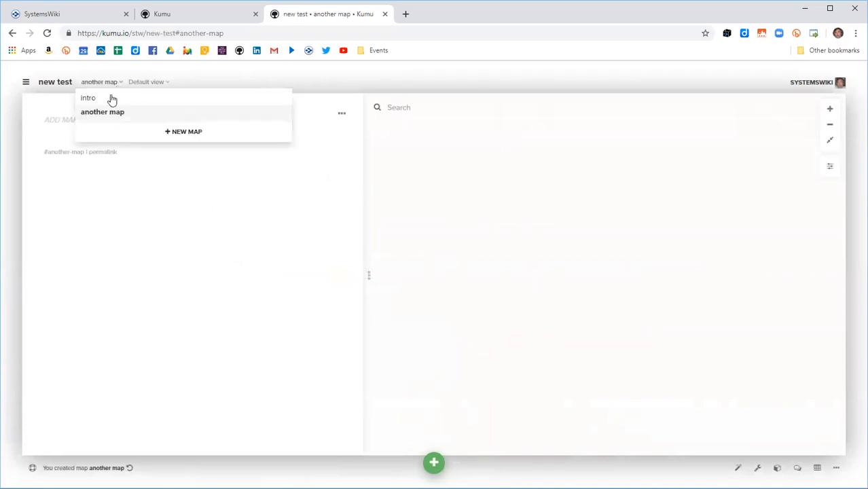
{"action": "left_click", "coordinate": [153, 82]}
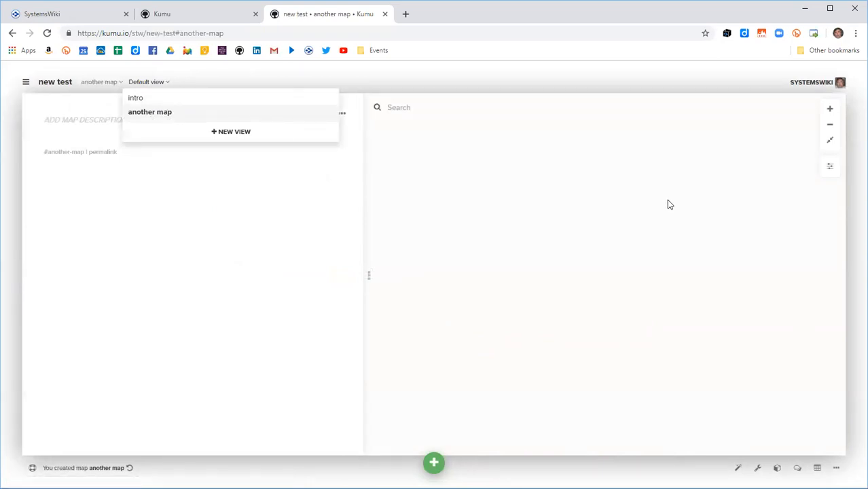
{"action": "left_click", "coordinate": [292, 248]}
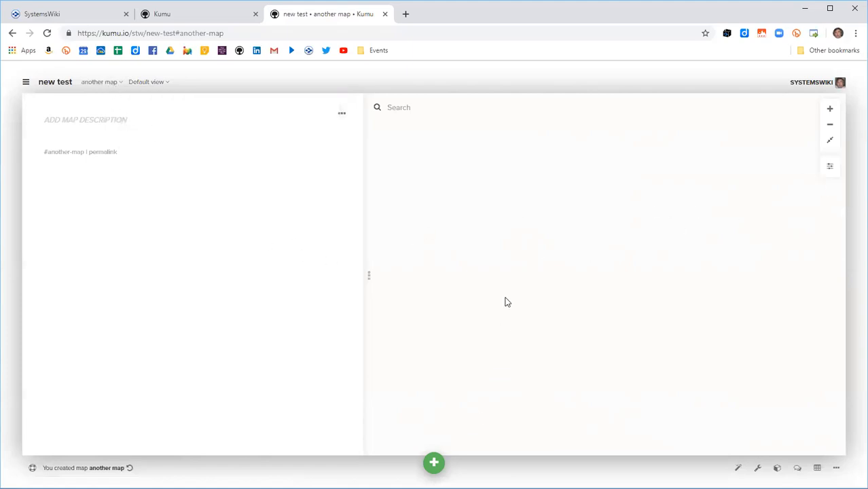
Step: Check the code of another map's default view, then display another map with the intro view and close the view's settings
{"action": "left_click", "coordinate": [830, 167]}
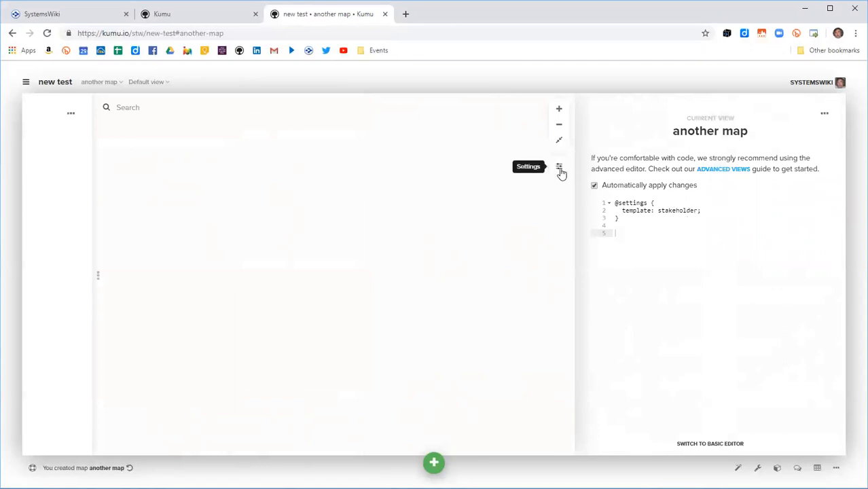
{"action": "left_click", "coordinate": [145, 83]}
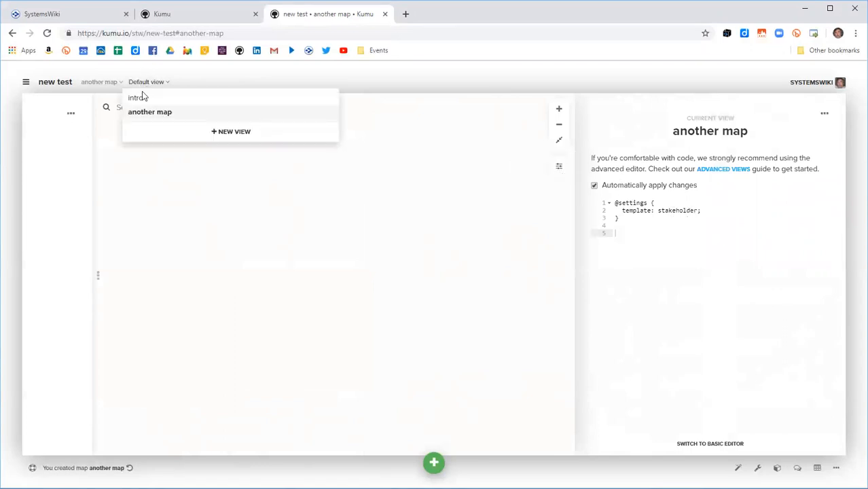
{"action": "left_click", "coordinate": [139, 98]}
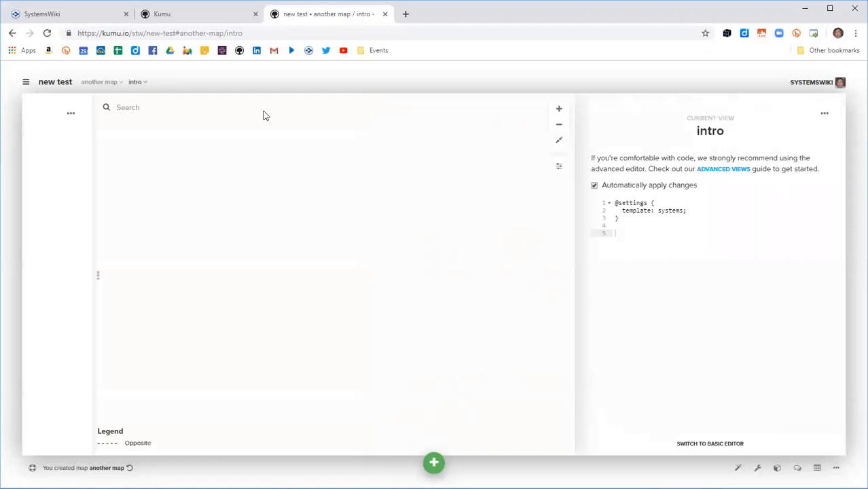
{"action": "left_click", "coordinate": [559, 167]}
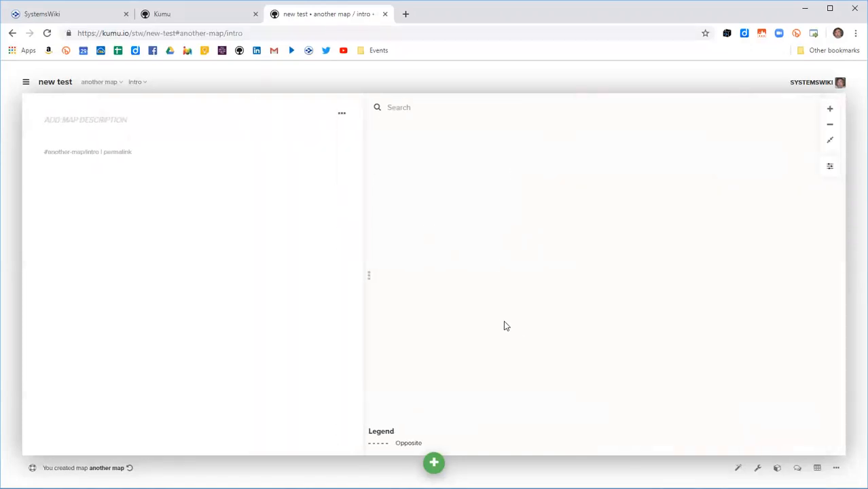
Step: Add the project's existing element "an element" to another map
{"action": "left_click", "coordinate": [434, 466]}
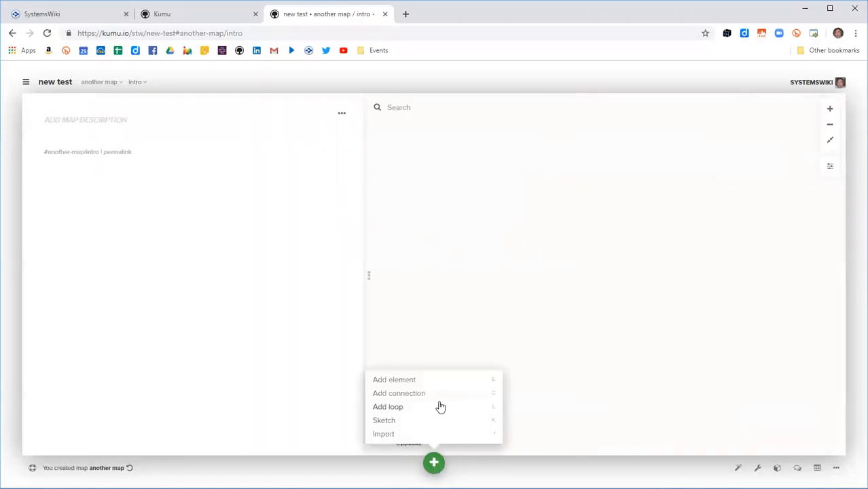
{"action": "left_click", "coordinate": [397, 380]}
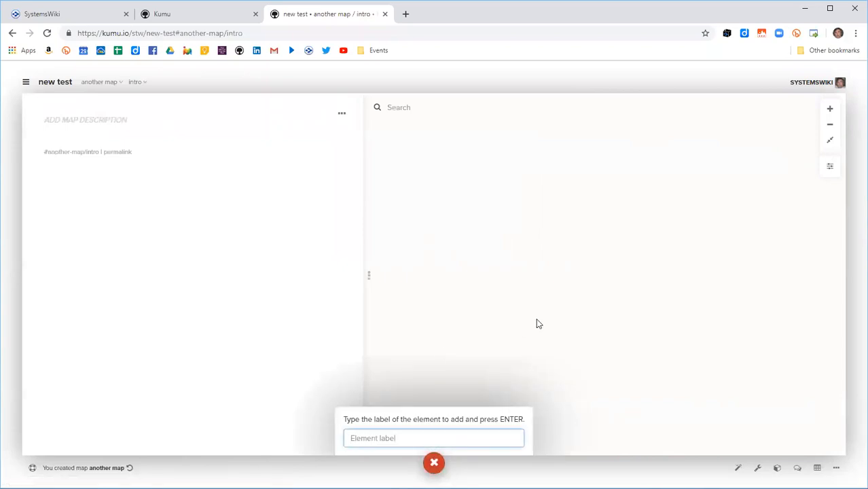
{"action": "type", "text": "a"}
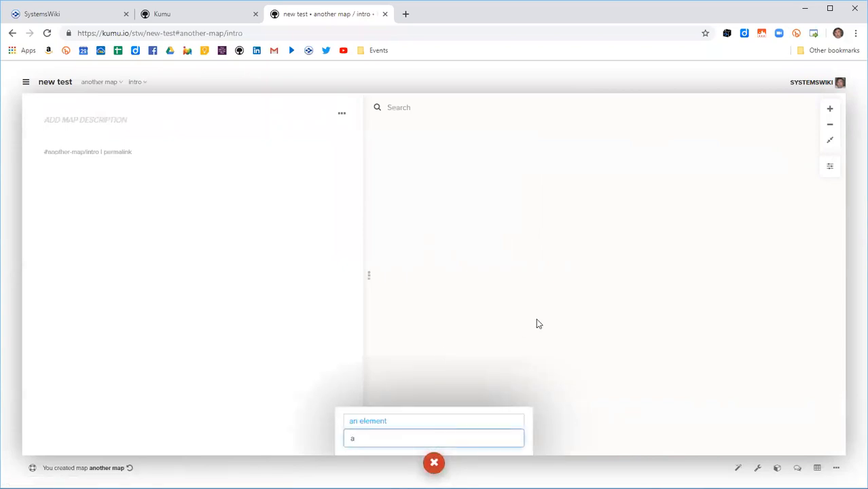
{"action": "left_click", "coordinate": [375, 420]}
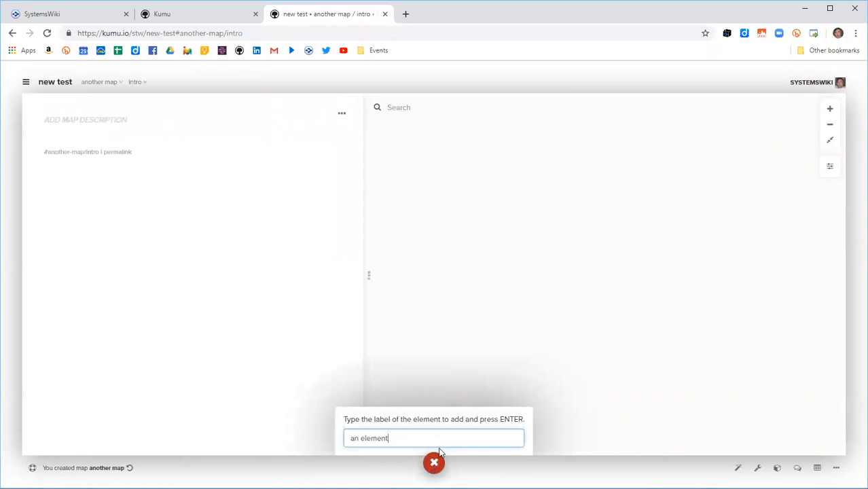
{"action": "key", "text": "Return"}
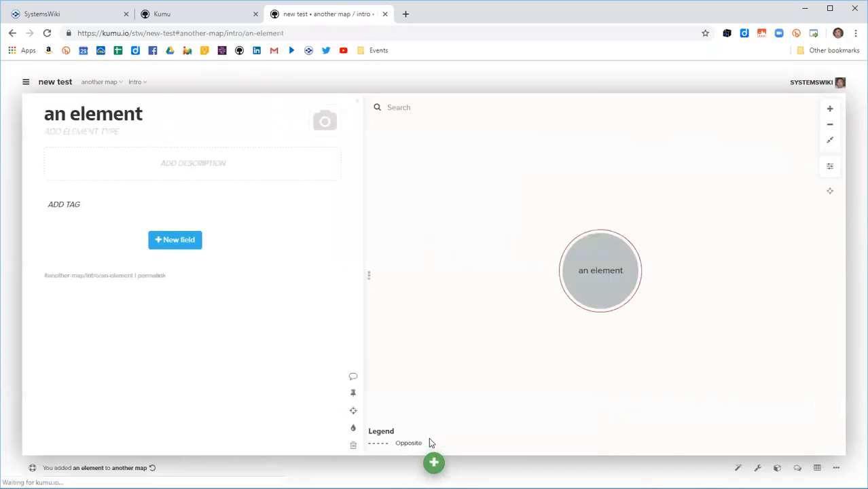
Step: On the intro map, give "an element" the description "this is some text"
{"action": "left_click", "coordinate": [114, 83]}
{"action": "left_click", "coordinate": [88, 98]}
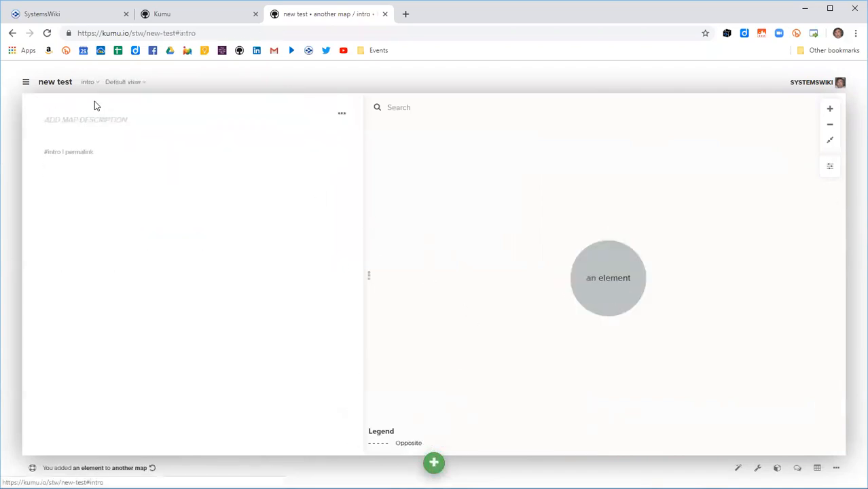
{"action": "left_click", "coordinate": [613, 279]}
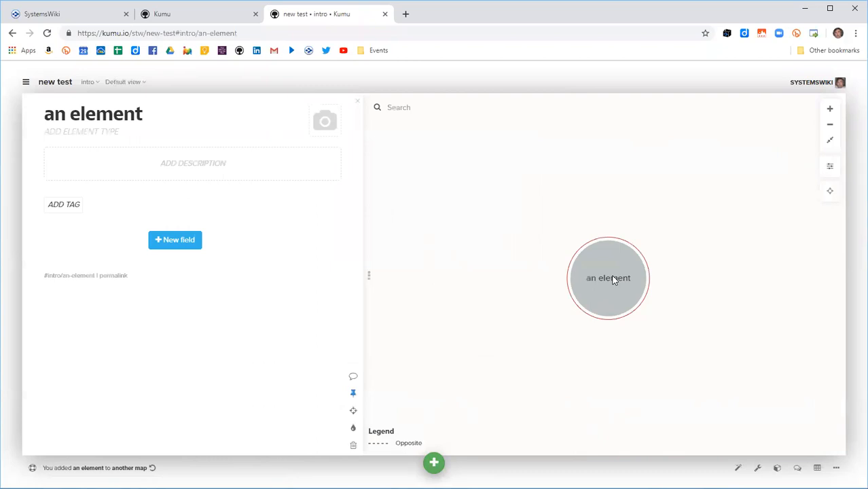
{"action": "left_click", "coordinate": [333, 156]}
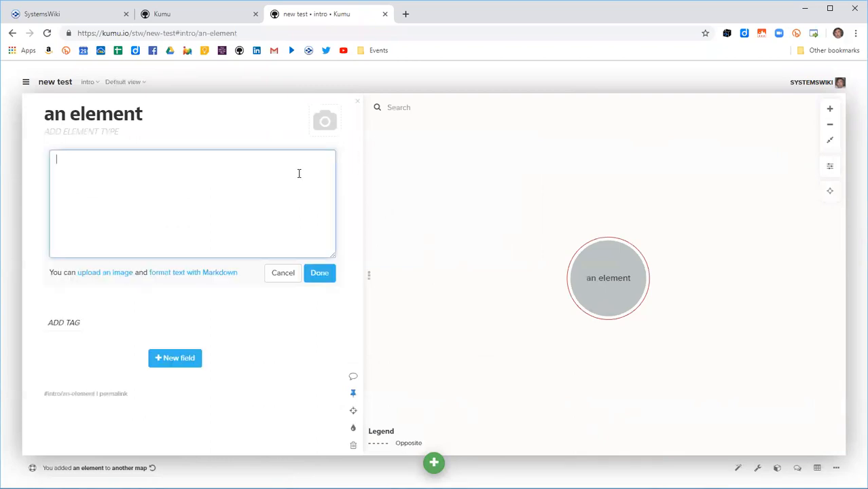
{"action": "type", "text": "this is some text"}
{"action": "key", "text": "Return"}
{"action": "left_click", "coordinate": [319, 273]}
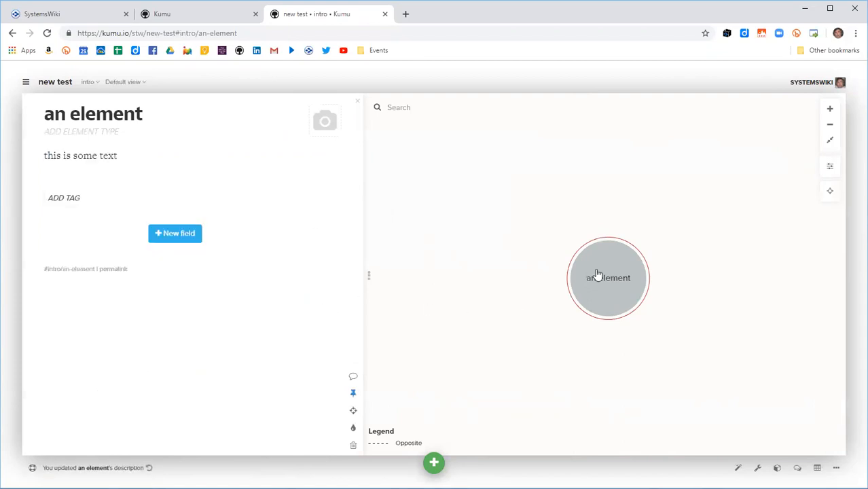
Step: Return to another map, check its view's code, and inspect the profile of "an element" there
{"action": "left_click", "coordinate": [88, 82]}
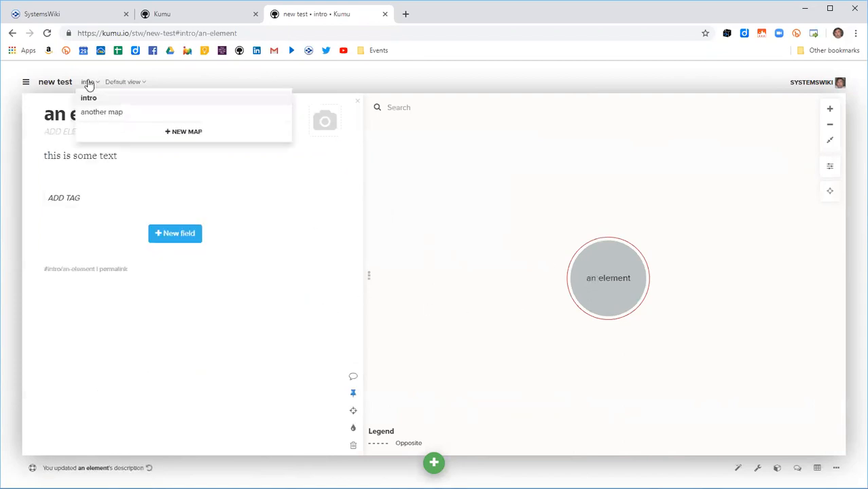
{"action": "left_click", "coordinate": [95, 113]}
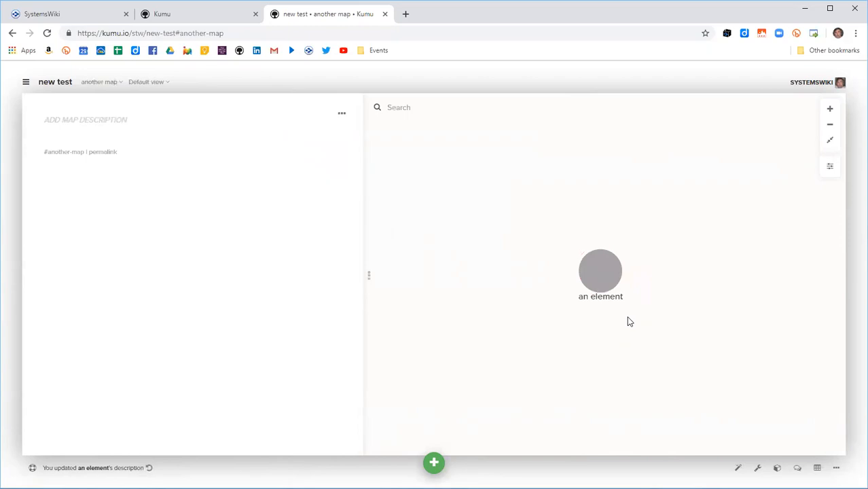
{"action": "left_click", "coordinate": [830, 166]}
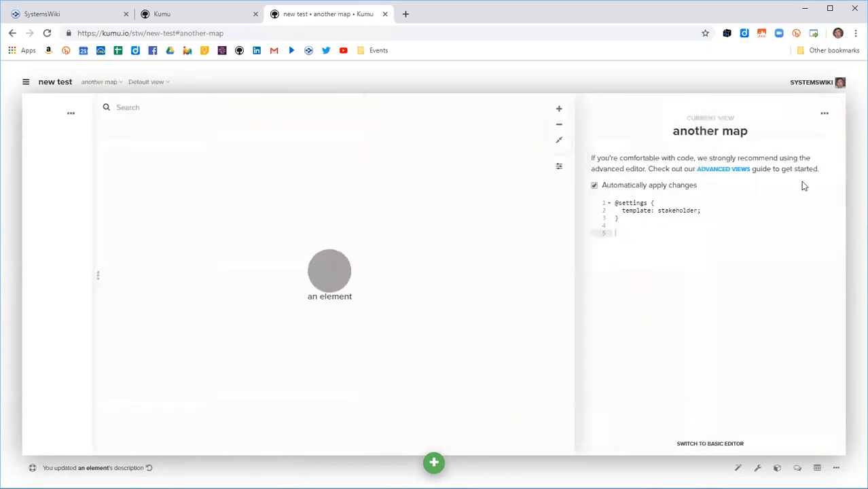
{"action": "left_click", "coordinate": [560, 168]}
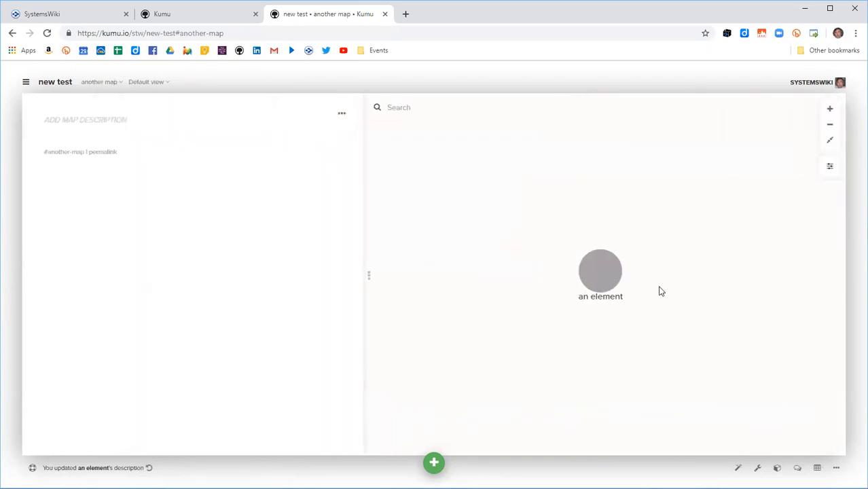
{"action": "left_click", "coordinate": [603, 270]}
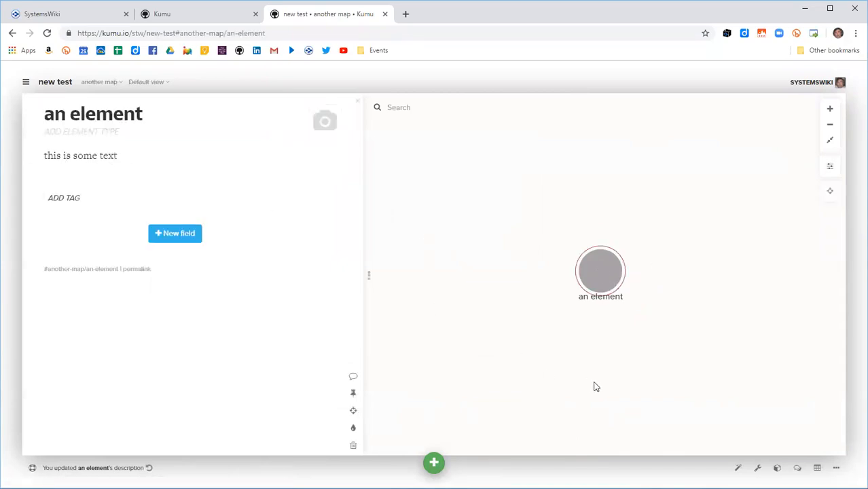
Step: Focus another map on "an element", examine the focus setting in the view's code, and clear the focus
{"action": "left_click", "coordinate": [831, 194]}
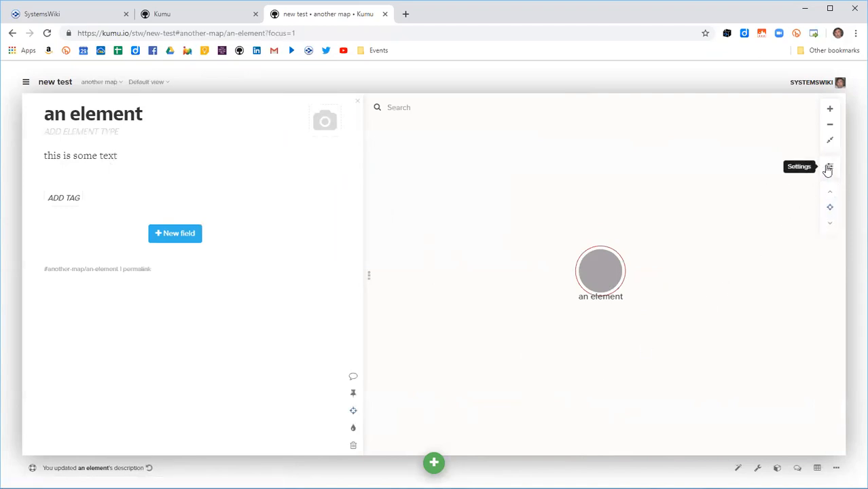
{"action": "left_click", "coordinate": [829, 167]}
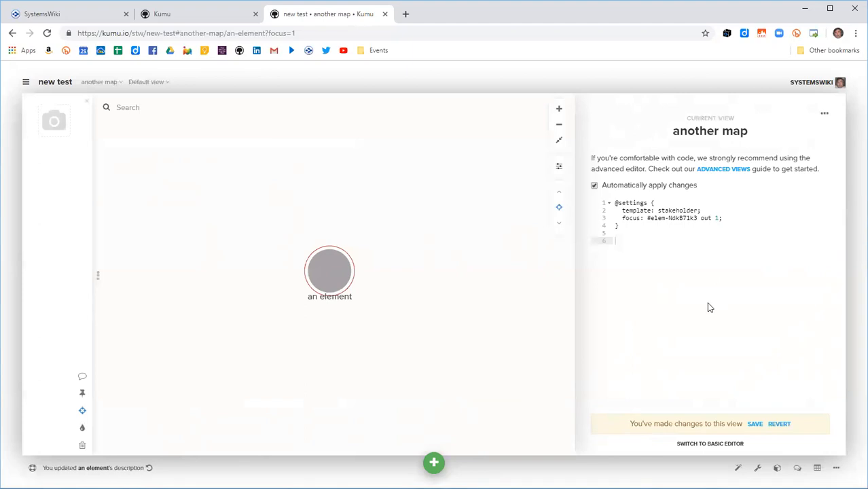
{"action": "left_click", "coordinate": [559, 208]}
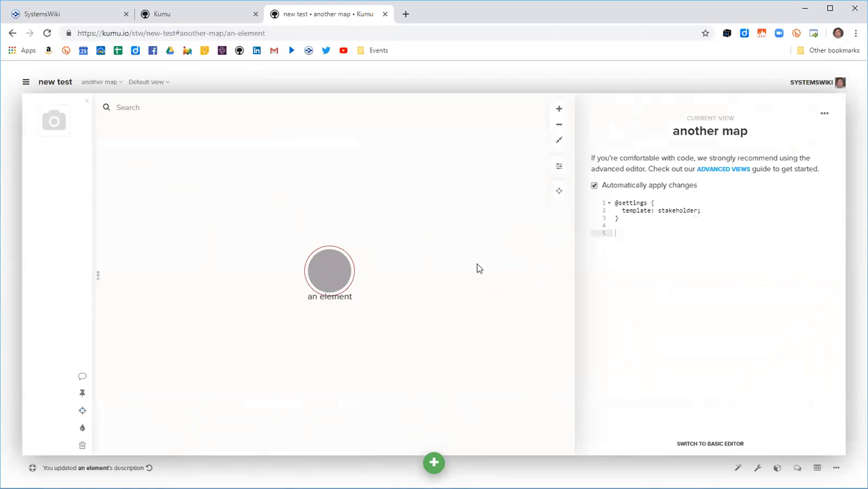
{"action": "left_click", "coordinate": [560, 166]}
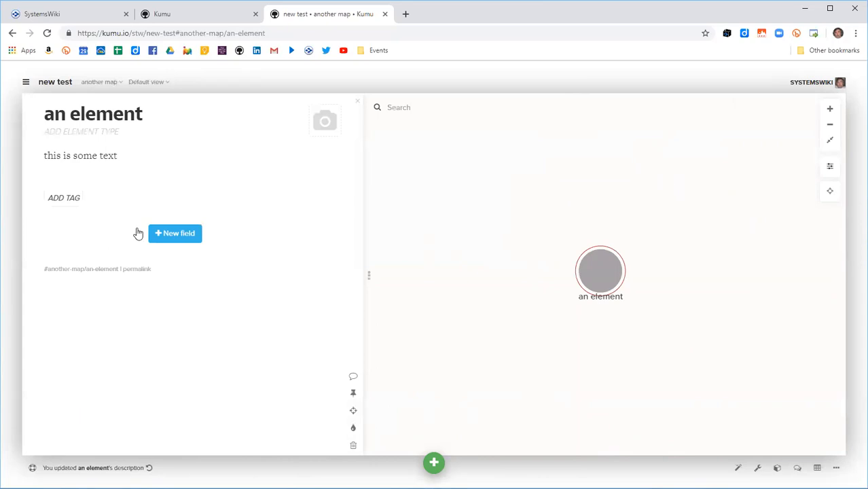
Step: Read the Kumu home page's example map and its overview of the supported kinds of mapping
{"action": "left_click", "coordinate": [195, 13]}
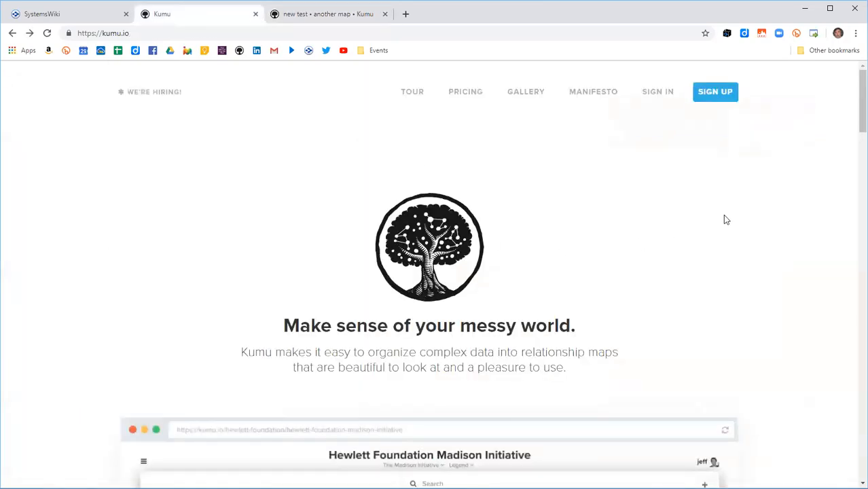
{"action": "scroll", "coordinate": [727, 204], "scroll_direction": "down", "scroll_amount": 5}
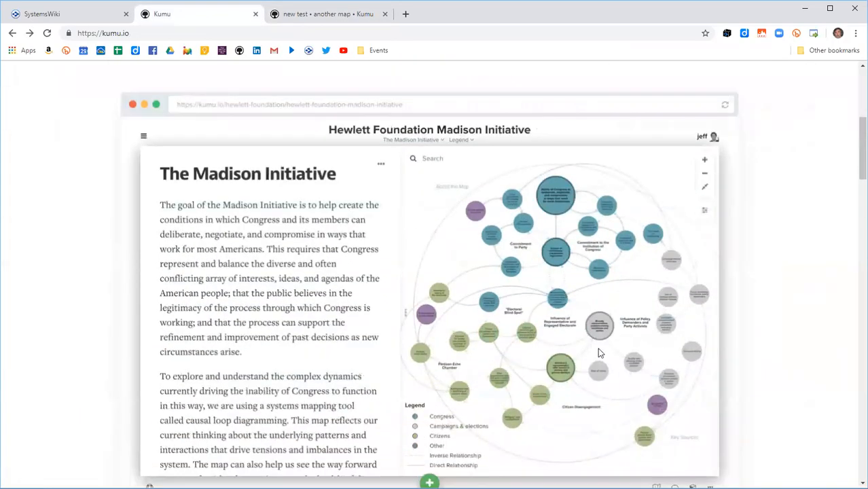
{"action": "scroll", "coordinate": [616, 348], "scroll_direction": "down", "scroll_amount": 1}
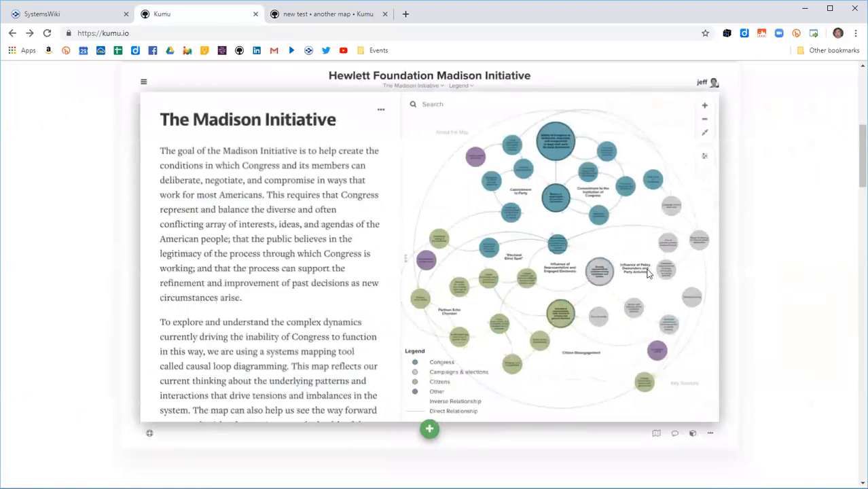
{"action": "scroll", "coordinate": [645, 268], "scroll_direction": "down", "scroll_amount": 6}
{"action": "scroll", "coordinate": [648, 265], "scroll_direction": "down", "scroll_amount": 3}
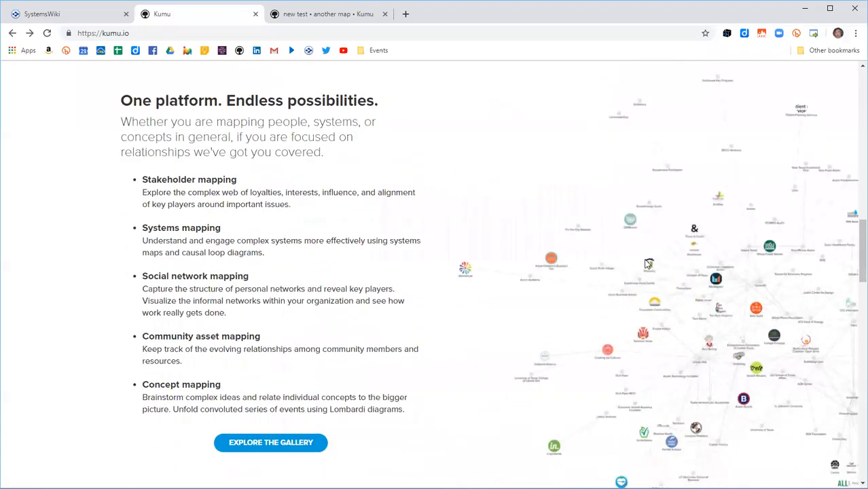
{"action": "scroll", "coordinate": [579, 324], "scroll_direction": "down", "scroll_amount": 1}
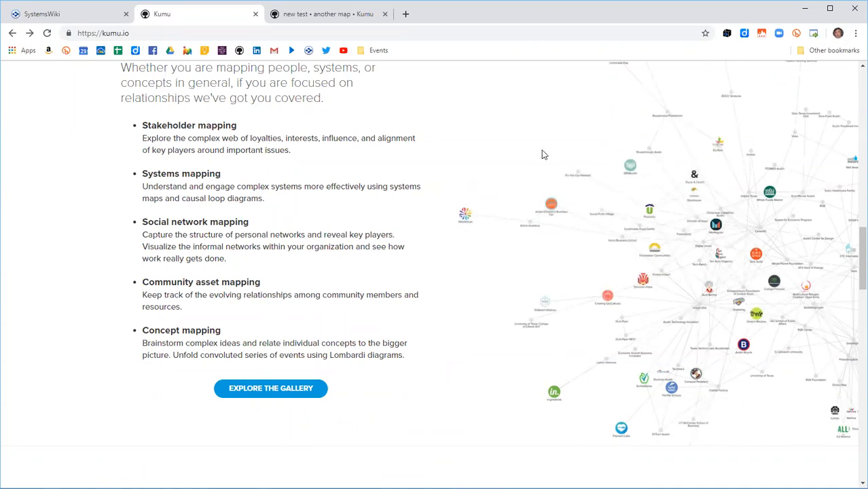
Step: Switch to the SystemsWiki brain, search it for "maf", and open the Kumu link of the PayPal Mafia thought
{"action": "left_click", "coordinate": [97, 15]}
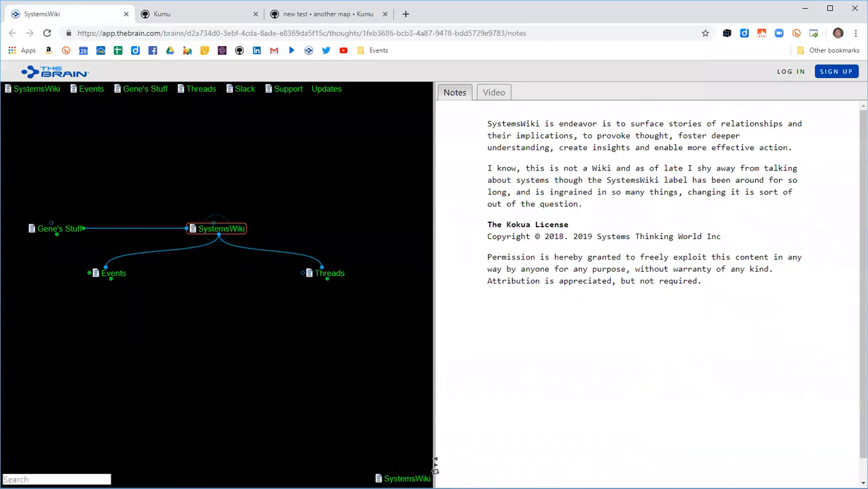
{"action": "type", "text": "maf"}
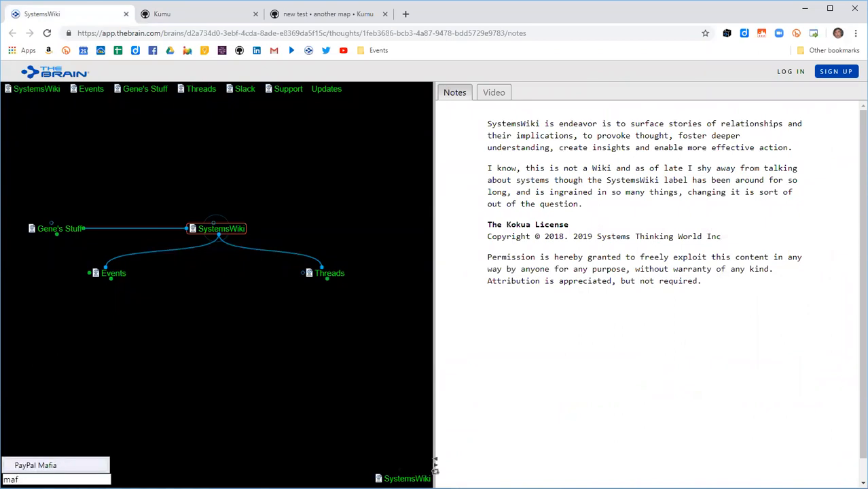
{"action": "key", "text": "Return"}
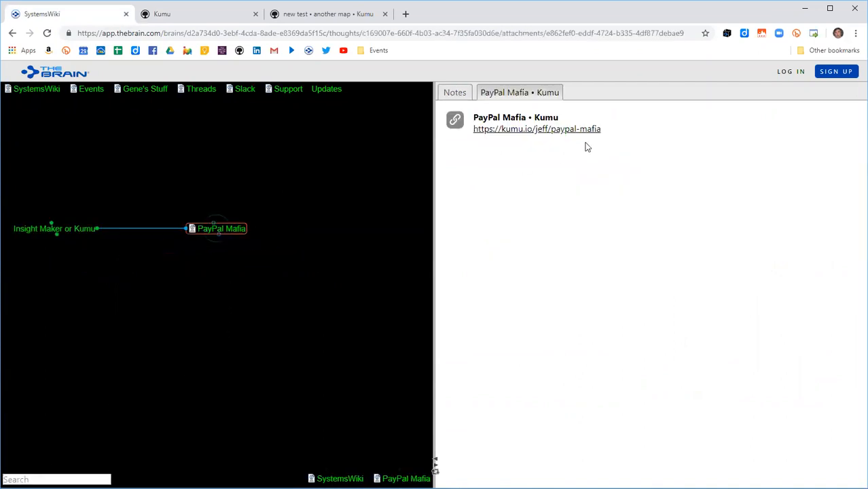
{"action": "left_click", "coordinate": [533, 131]}
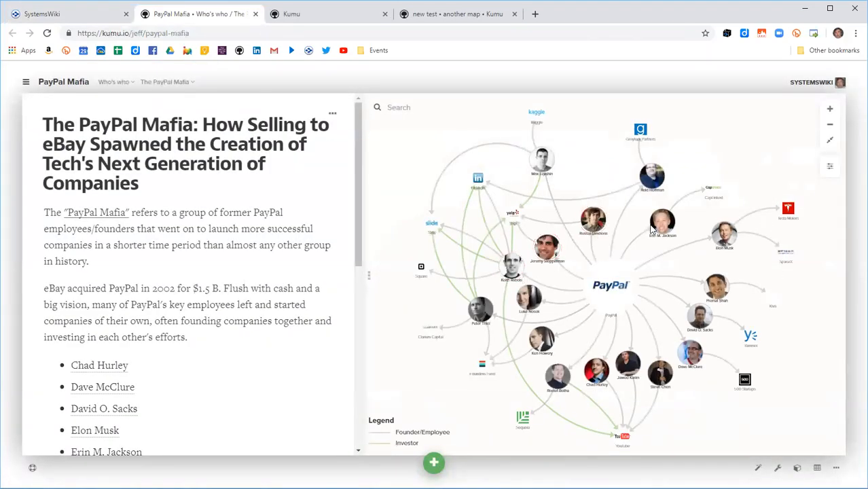
Step: Inspect the CapLinked company profile and its element type choices in the PayPal Mafia map, leaving the type as it is
{"action": "left_click", "coordinate": [714, 189]}
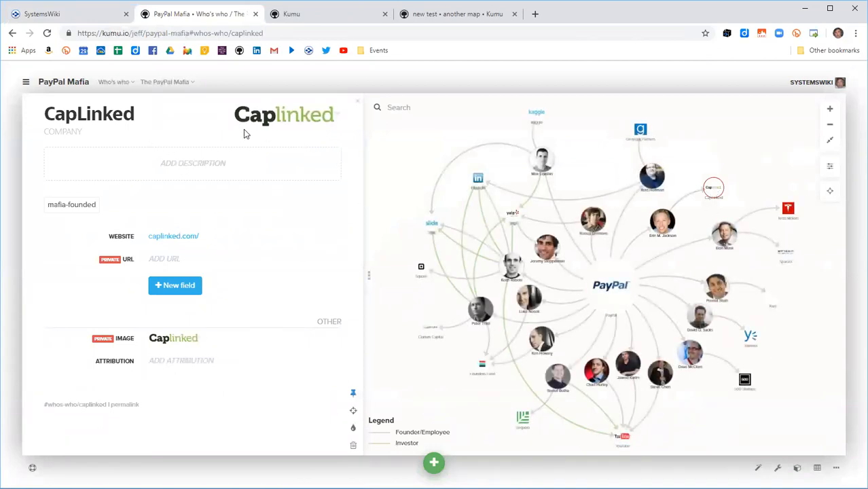
{"action": "left_click", "coordinate": [147, 134]}
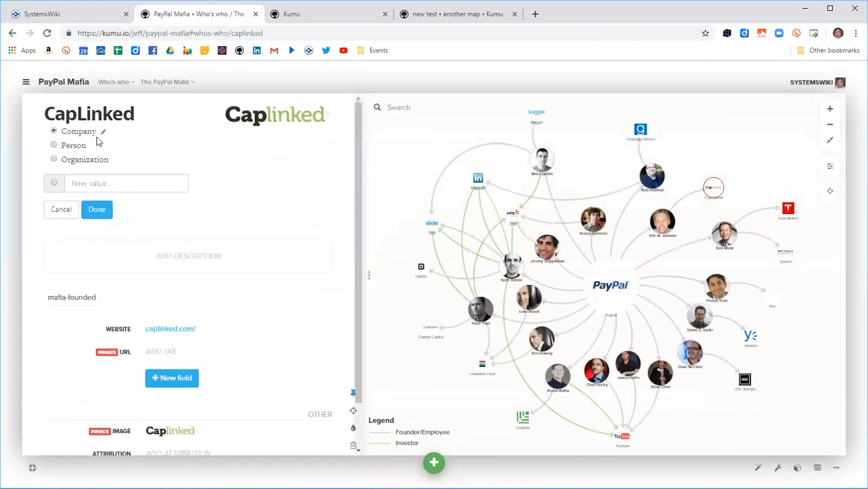
{"action": "left_click", "coordinate": [402, 159]}
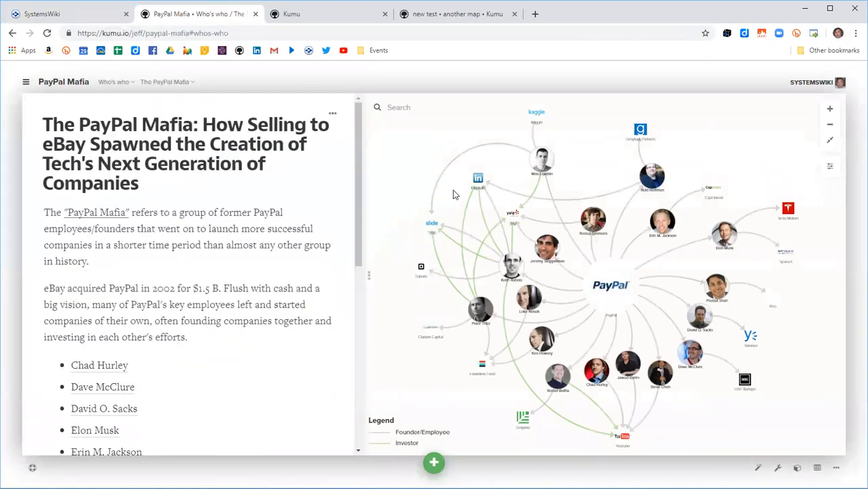
{"action": "left_click", "coordinate": [544, 166]}
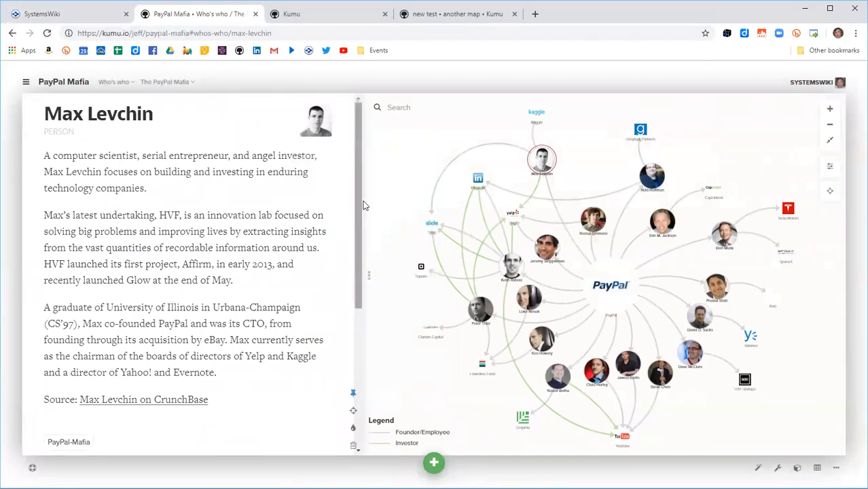
{"action": "left_click_drag", "start_coordinate": [358, 201], "coordinate": [352, 362]}
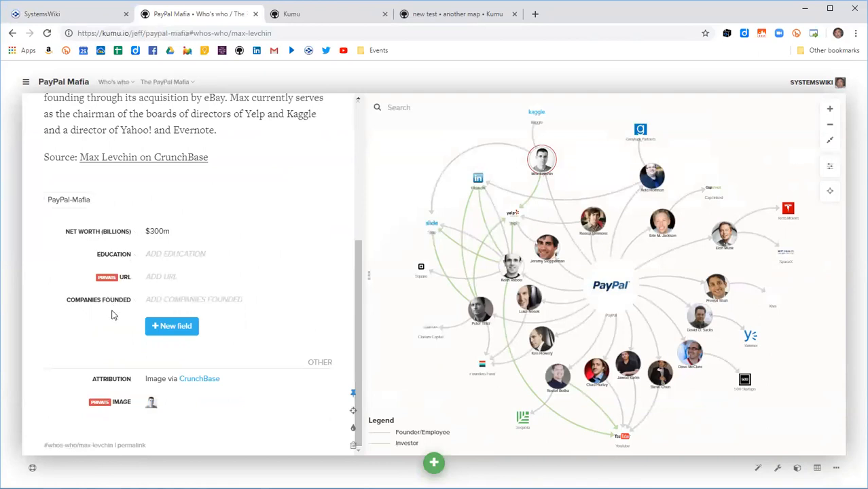
{"action": "left_click", "coordinate": [477, 180]}
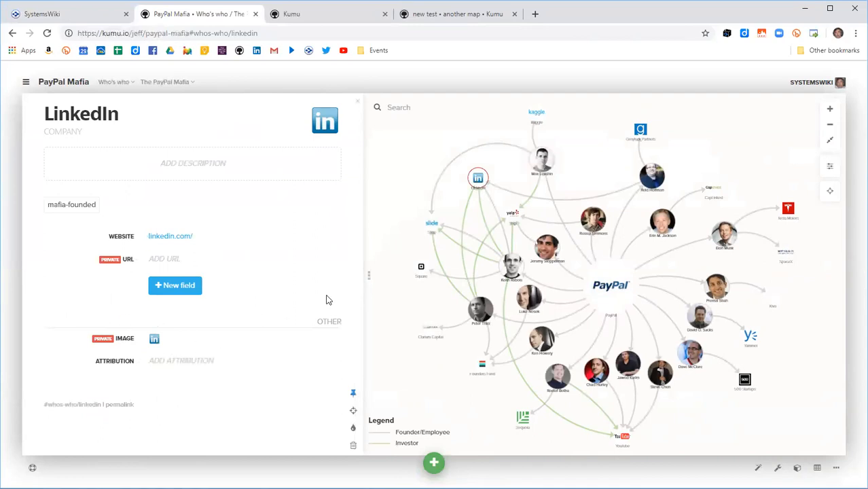
Step: Switch to the new test project, review its list of fields, and inspect the Label field's settings
{"action": "left_click", "coordinate": [360, 23]}
{"action": "left_click", "coordinate": [447, 12]}
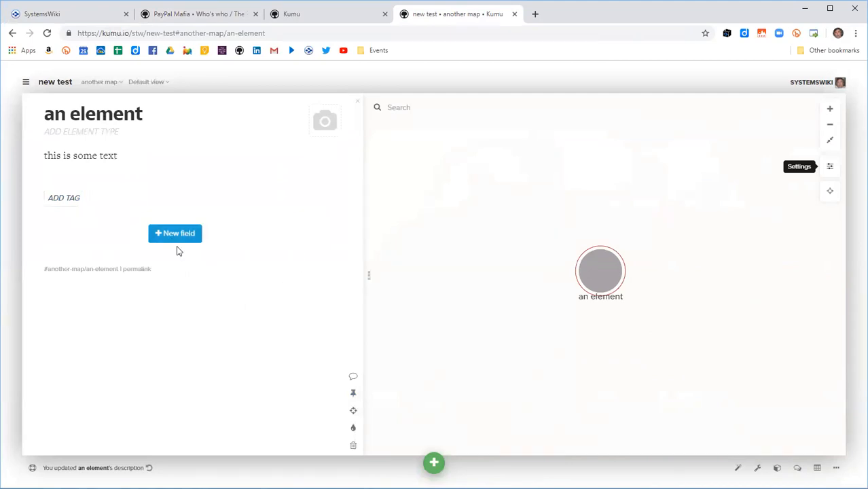
{"action": "left_click", "coordinate": [26, 82]}
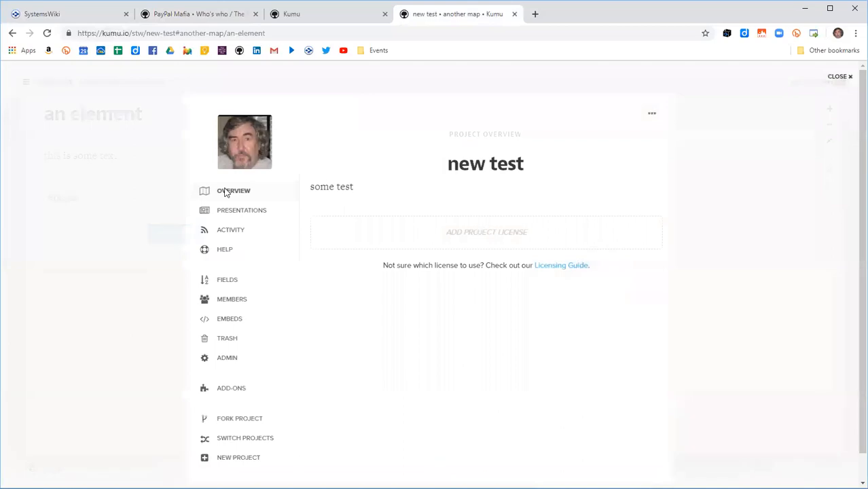
{"action": "left_click", "coordinate": [232, 281]}
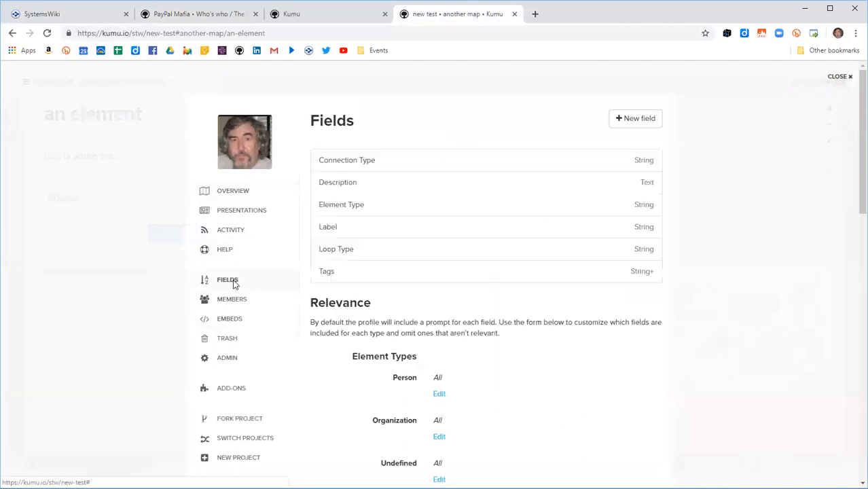
{"action": "left_click", "coordinate": [335, 232]}
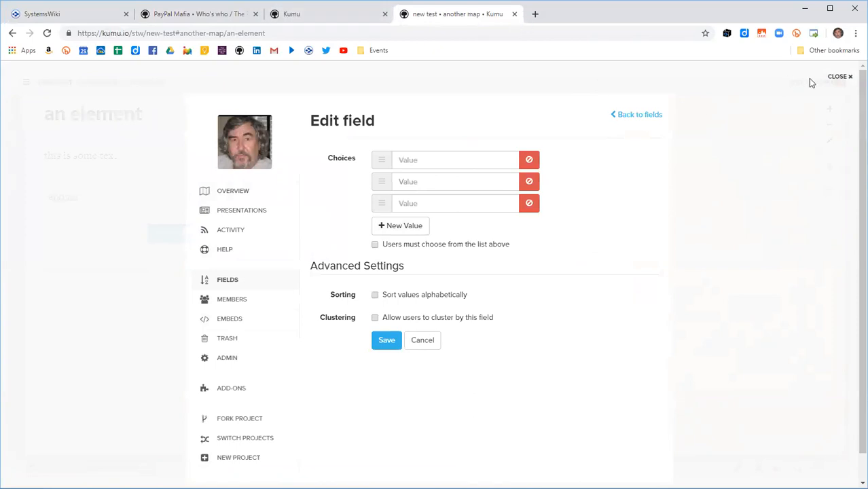
{"action": "left_click", "coordinate": [837, 77]}
Step: Add a custom field named "new field" with an empty value to "an element"
{"action": "left_click", "coordinate": [182, 237]}
{"action": "type", "text": "new field"}
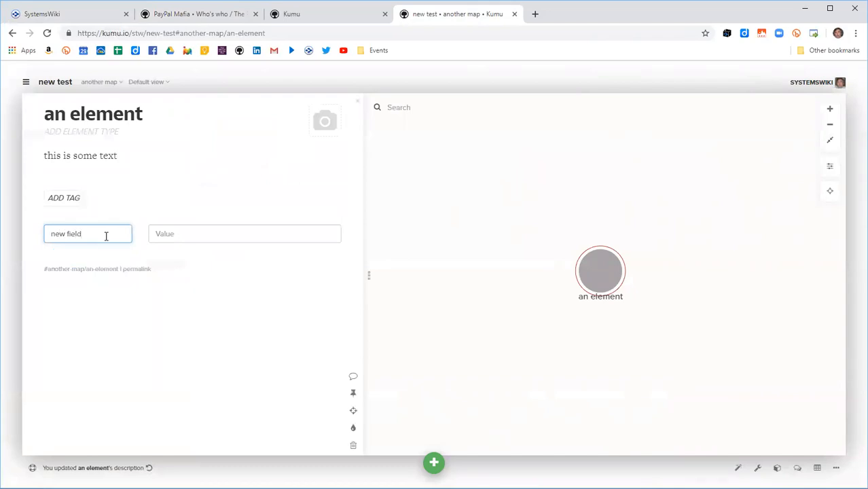
{"action": "left_click", "coordinate": [161, 301]}
{"action": "left_click", "coordinate": [106, 230]}
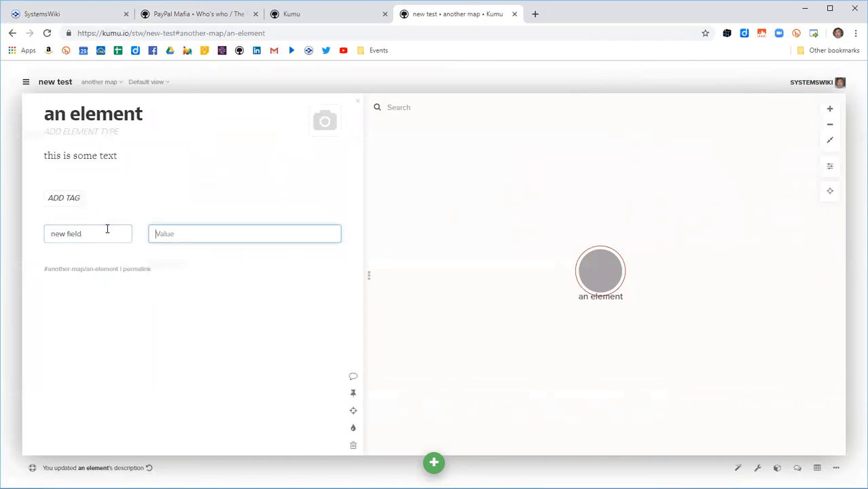
{"action": "key", "text": "Return"}
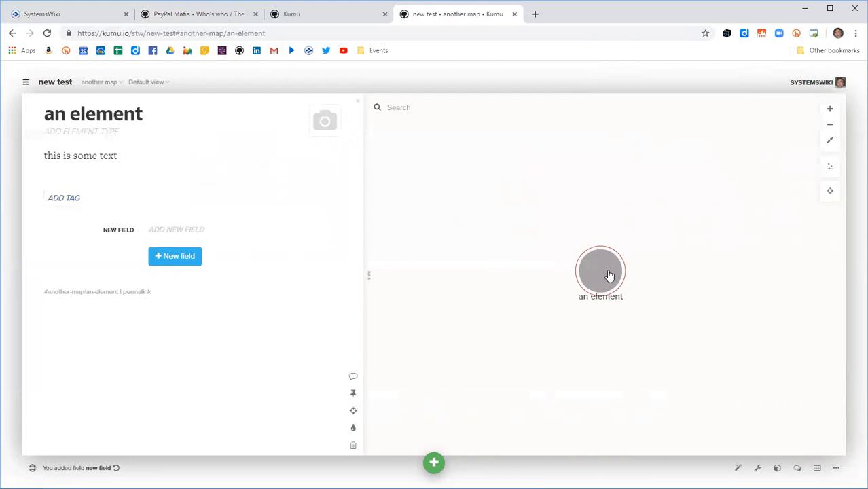
Step: Return to the PayPal Mafia map and examine the type choices of the LinkedIn element and the Max Levchin to Slide connection
{"action": "left_click", "coordinate": [198, 14]}
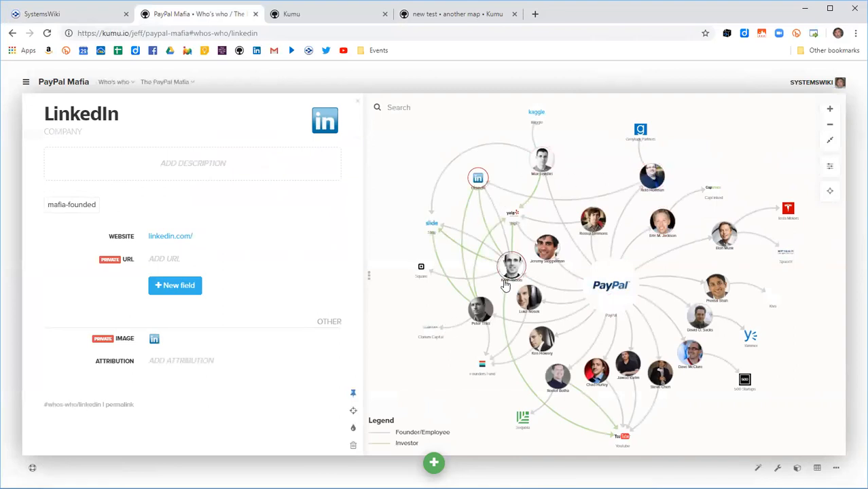
{"action": "mouse_move", "coordinate": [207, 132]}
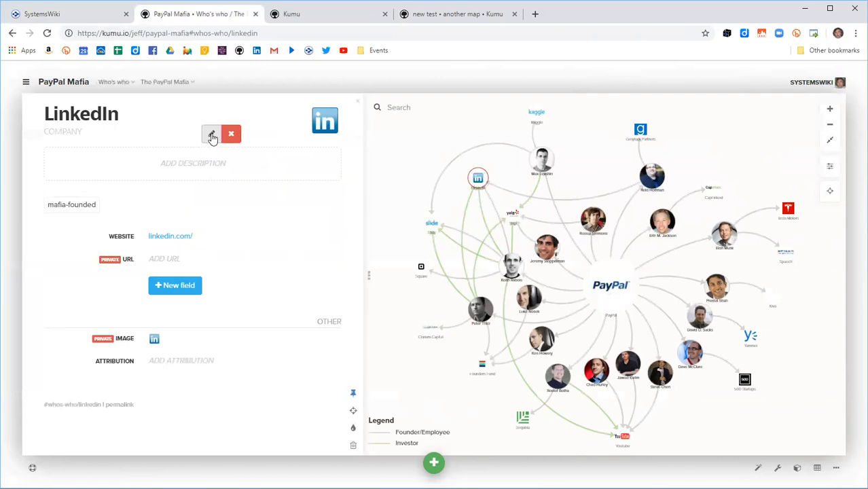
{"action": "left_click", "coordinate": [212, 136]}
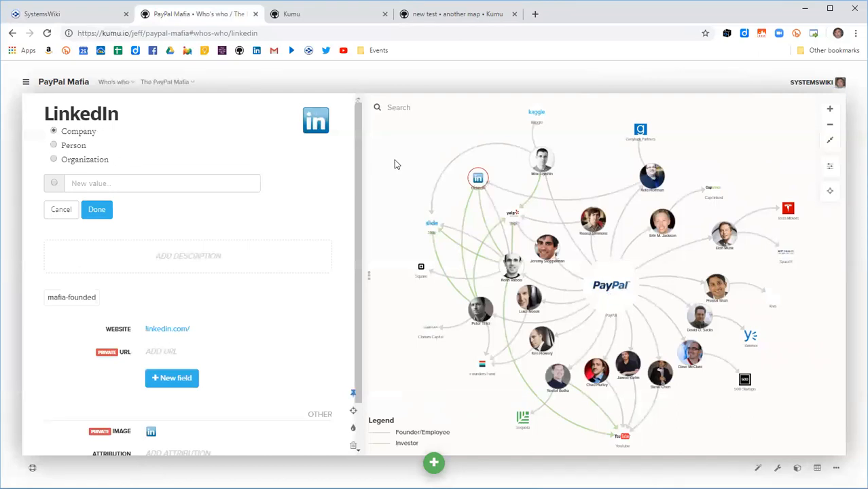
{"action": "left_click", "coordinate": [512, 152]}
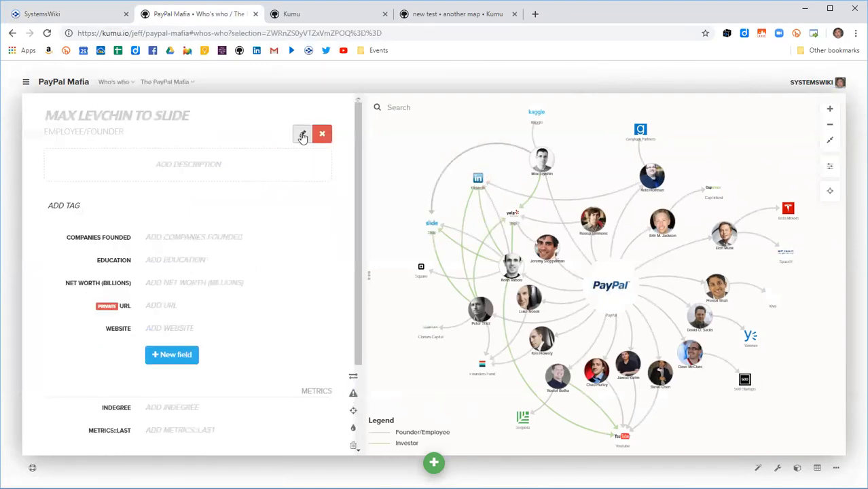
{"action": "left_click", "coordinate": [302, 134]}
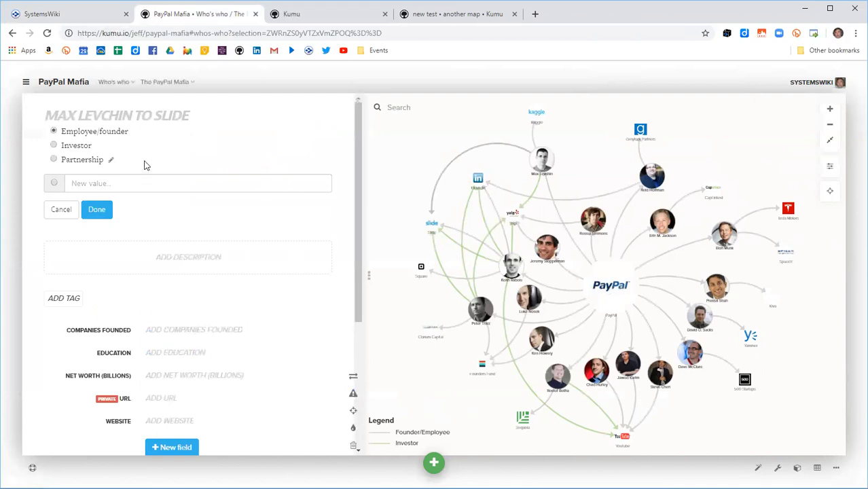
Step: Inspect the profiles of the Keith Rabois to LinkedIn, Reid Hoffman to LinkedIn, and Max Levchin to Kaggle connections
{"action": "left_click", "coordinate": [487, 224]}
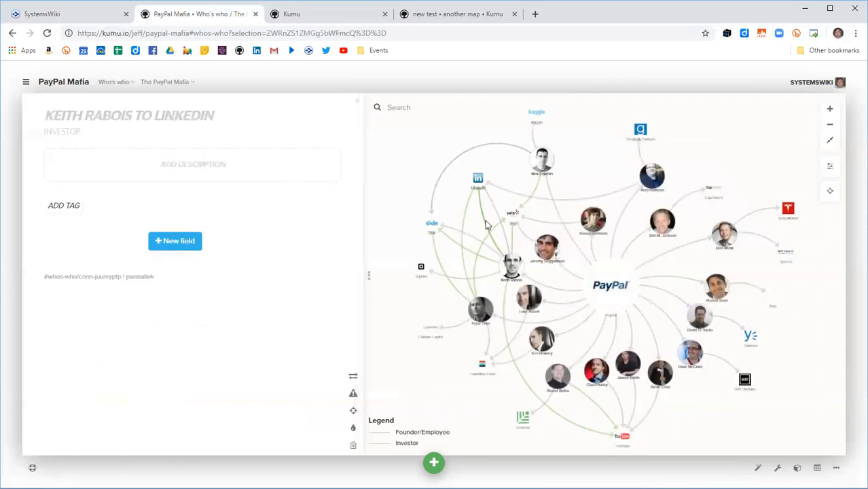
{"action": "left_click", "coordinate": [589, 201]}
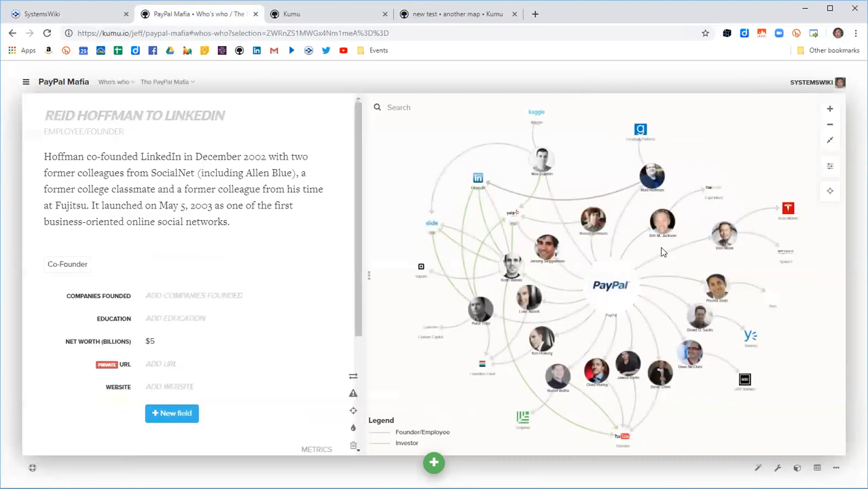
{"action": "left_click", "coordinate": [534, 138]}
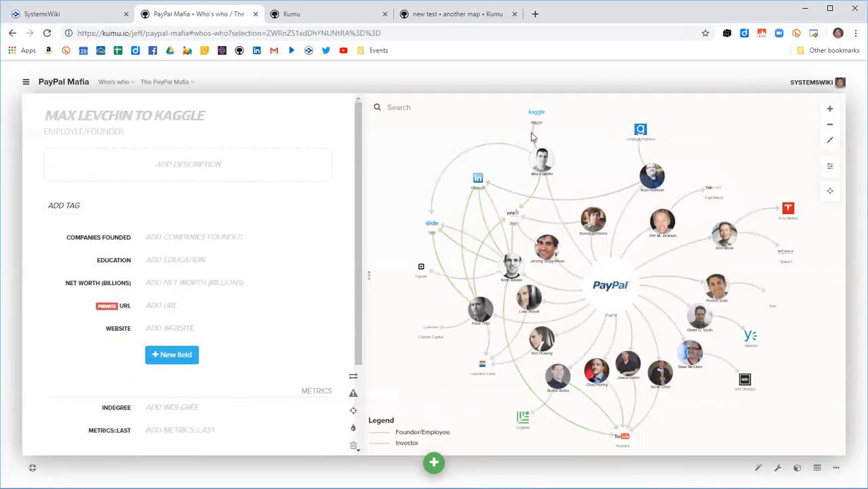
Step: Examine the PayPal Mafia view's code, including its general settings and the rules for connection types, element types, tags and focus
{"action": "left_click", "coordinate": [830, 168]}
{"action": "scroll", "coordinate": [796, 212], "scroll_direction": "down", "scroll_amount": 3}
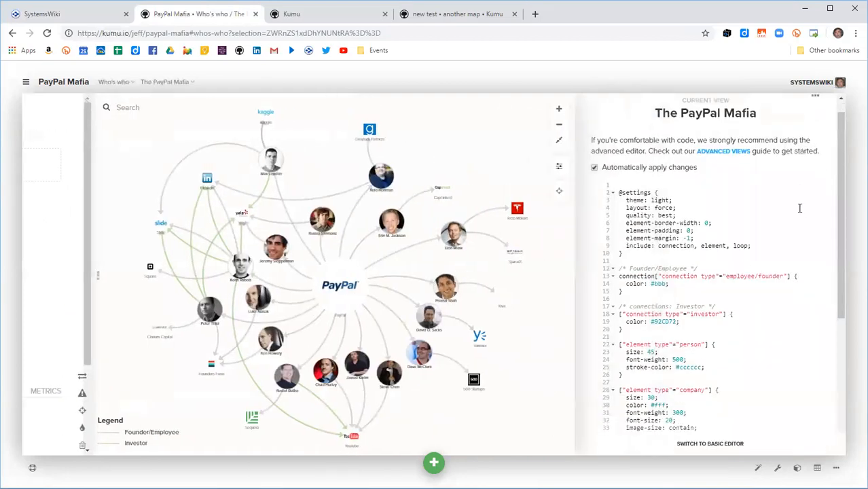
{"action": "scroll", "coordinate": [799, 233], "scroll_direction": "up", "scroll_amount": 2}
{"action": "scroll", "coordinate": [799, 258], "scroll_direction": "down", "scroll_amount": 5}
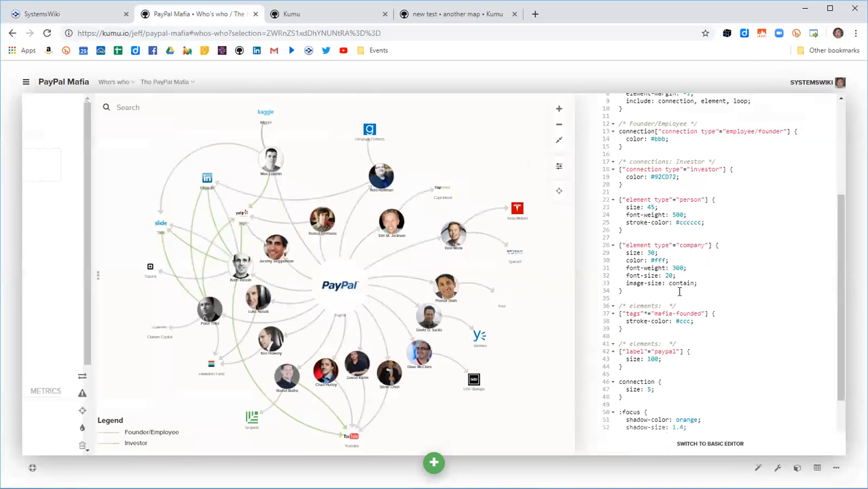
{"action": "scroll", "coordinate": [766, 305], "scroll_direction": "down", "scroll_amount": 1}
{"action": "scroll", "coordinate": [766, 305], "scroll_direction": "up", "scroll_amount": 1}
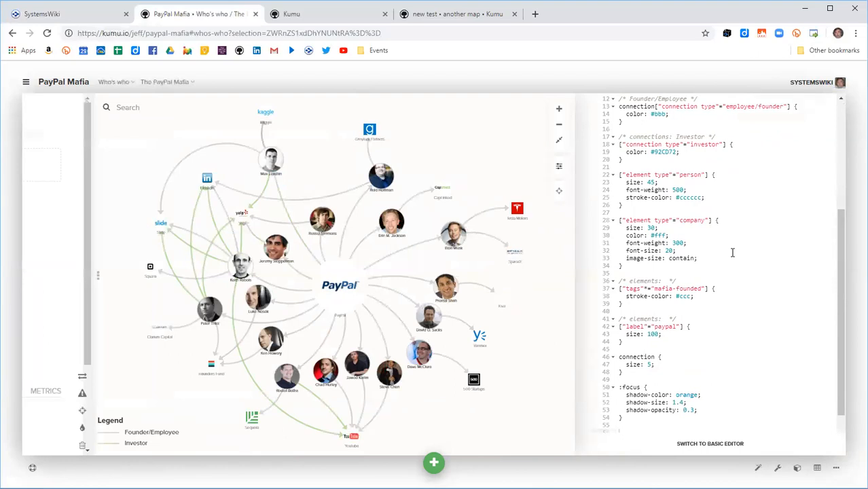
{"action": "scroll", "coordinate": [751, 273], "scroll_direction": "up", "scroll_amount": 3}
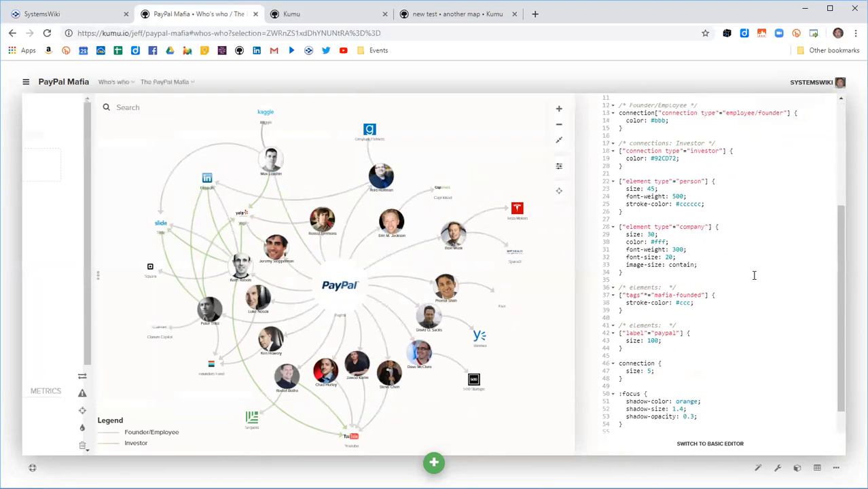
{"action": "scroll", "coordinate": [755, 276], "scroll_direction": "up", "scroll_amount": 2}
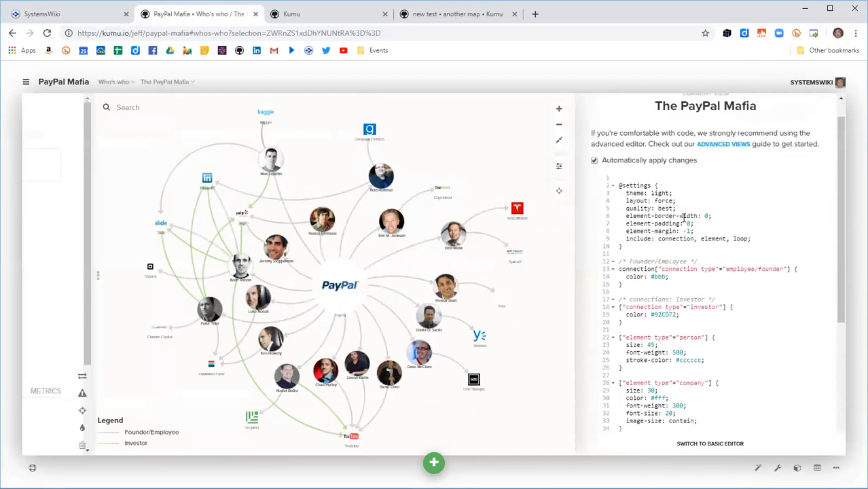
{"action": "left_click", "coordinate": [561, 169]}
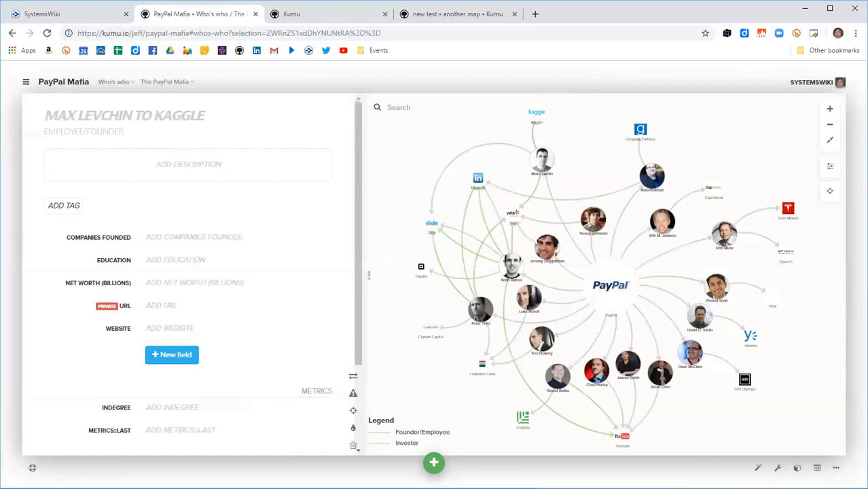
Step: Fork the PayPal Mafia project into the SystemsWiki account, open the fork, and check its project overview
{"action": "left_click", "coordinate": [27, 83]}
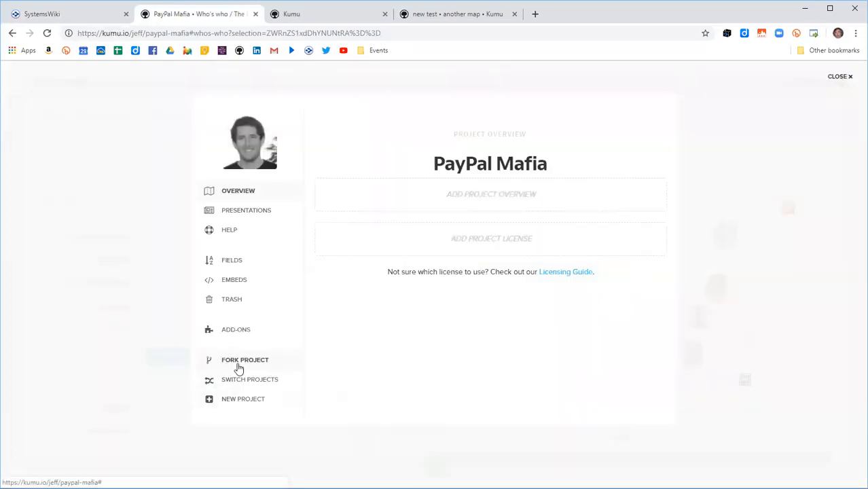
{"action": "left_click", "coordinate": [239, 362]}
{"action": "left_click", "coordinate": [347, 197]}
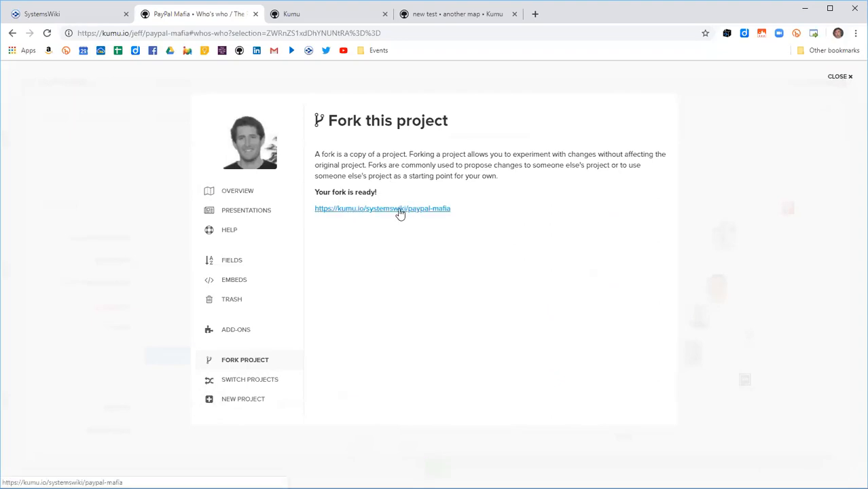
{"action": "left_click", "coordinate": [401, 209]}
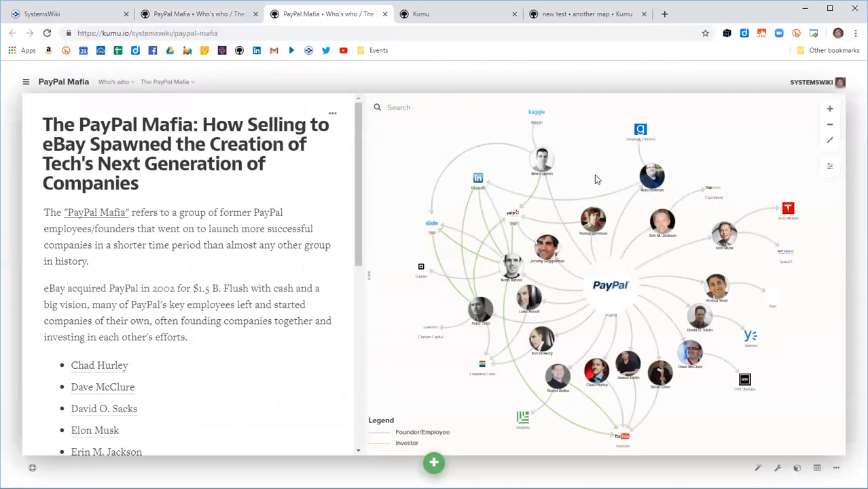
{"action": "left_click", "coordinate": [27, 84]}
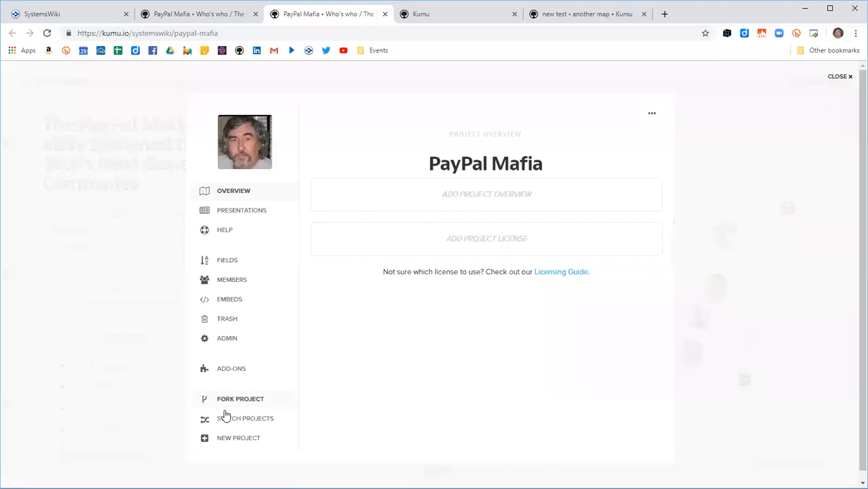
{"action": "left_click", "coordinate": [838, 77]}
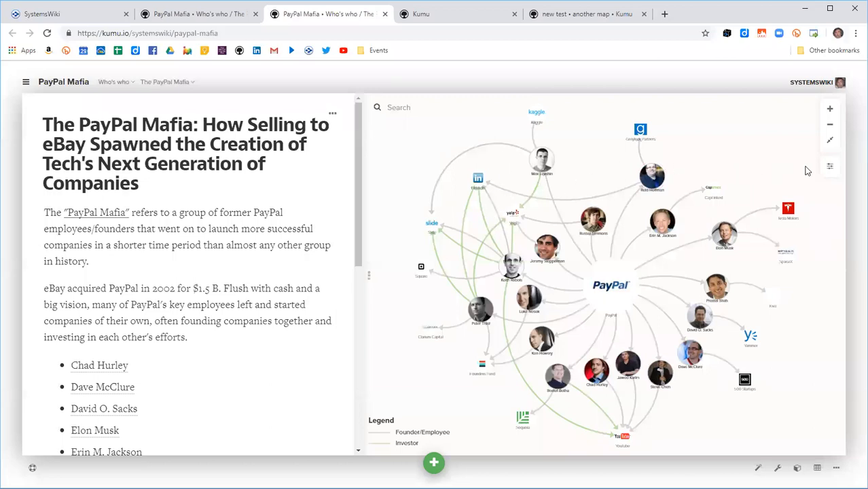
Step: Inspect the Max Levchin to Yelp connection in the fork, clear that selection, and select all connections in the map
{"action": "left_click", "coordinate": [539, 189]}
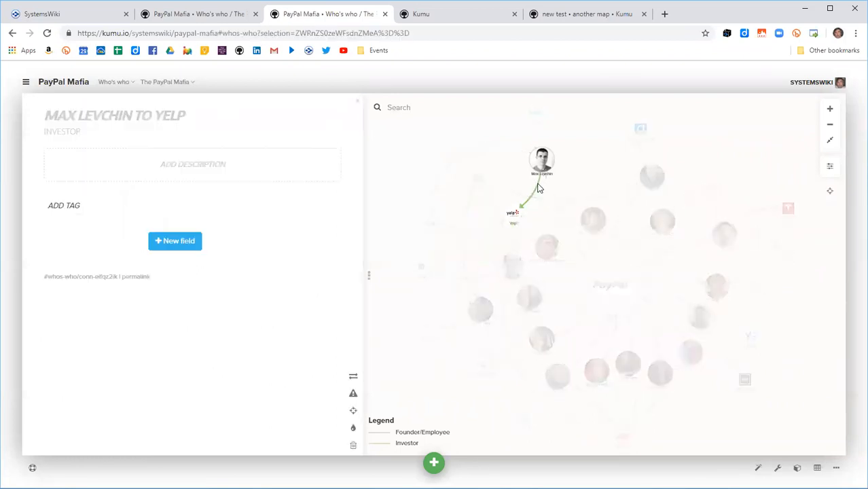
{"action": "left_click", "coordinate": [588, 161]}
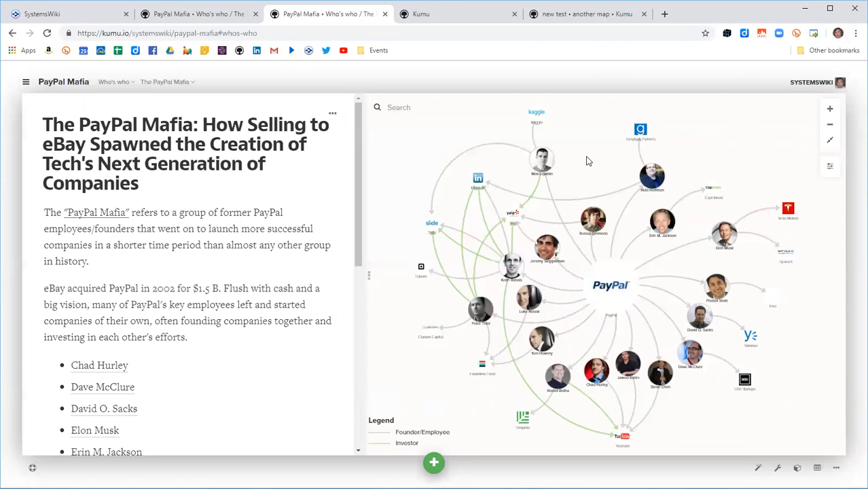
{"action": "key", "text": "ctrl+a"}
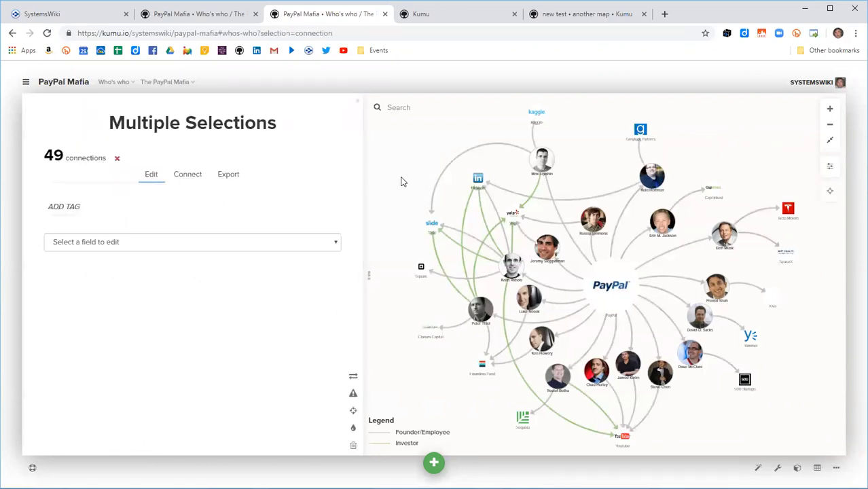
Step: Change the color of the employee/founder connections to #abcdef in the view's code
{"action": "mouse_move", "coordinate": [173, 230]}
{"action": "left_click", "coordinate": [326, 249]}
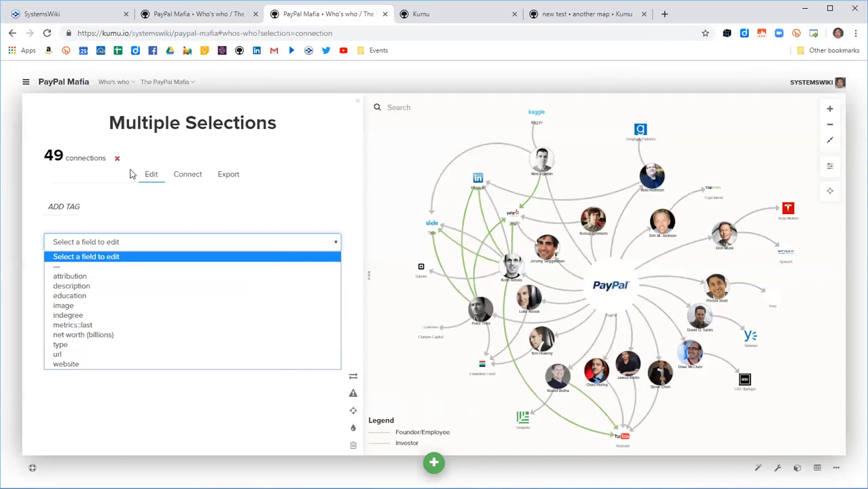
{"action": "left_click", "coordinate": [831, 171]}
{"action": "left_click", "coordinate": [831, 171]}
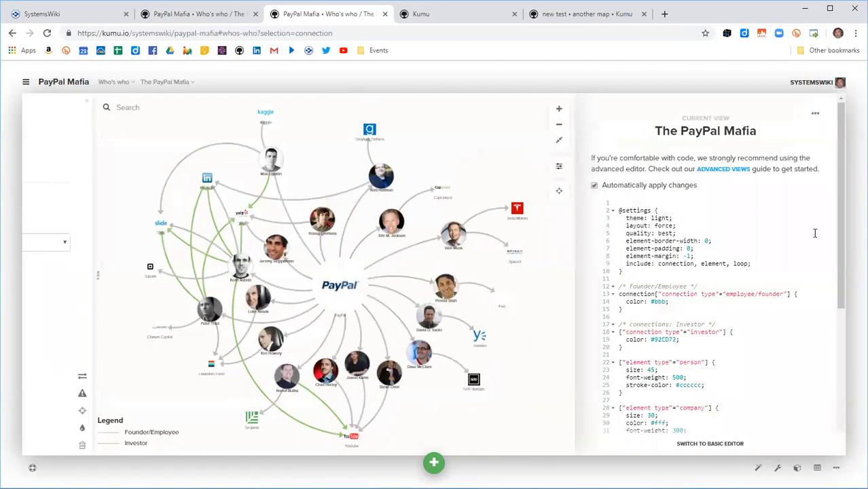
{"action": "scroll", "coordinate": [815, 234], "scroll_direction": "down", "scroll_amount": 2}
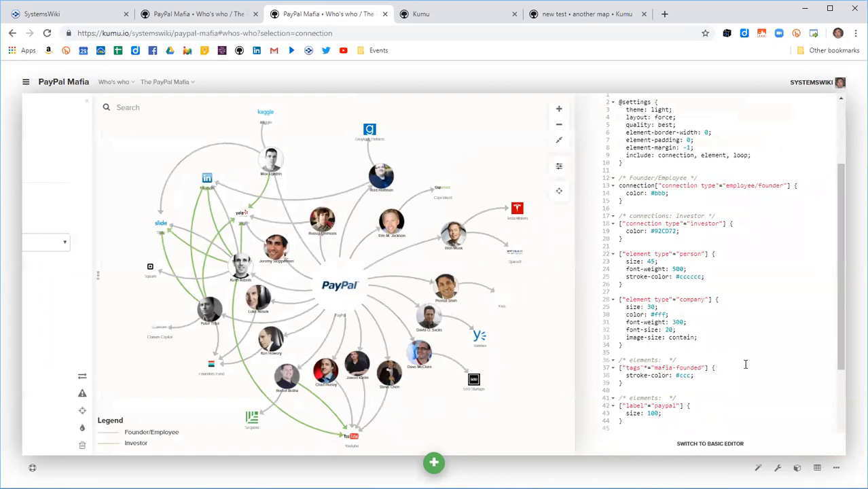
{"action": "scroll", "coordinate": [745, 364], "scroll_direction": "up", "scroll_amount": 2}
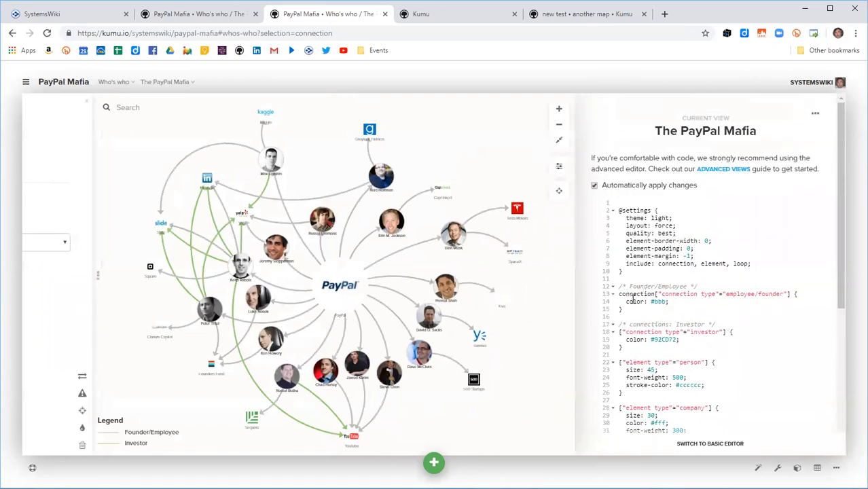
{"action": "left_click", "coordinate": [668, 302]}
{"action": "type", "text": "abcdef"}
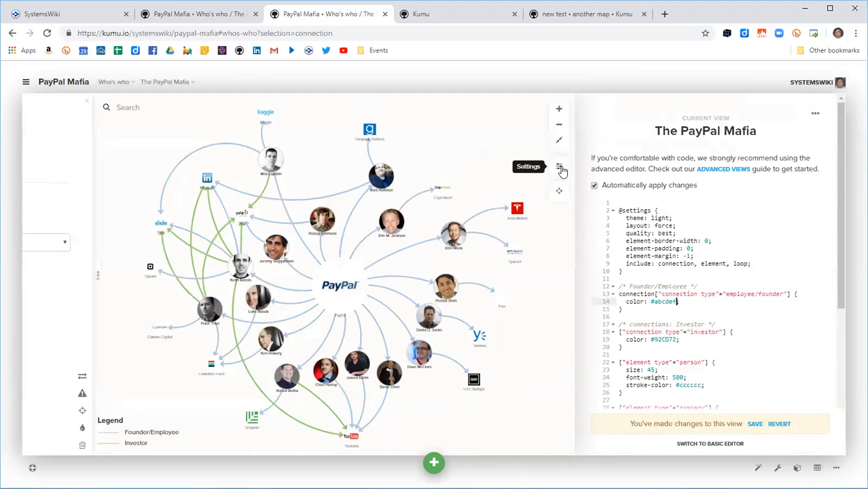
Step: Using the basic editor, set the Investor connection decoration to the fixed color #3596c0 and close the view settings
{"action": "left_click", "coordinate": [710, 444]}
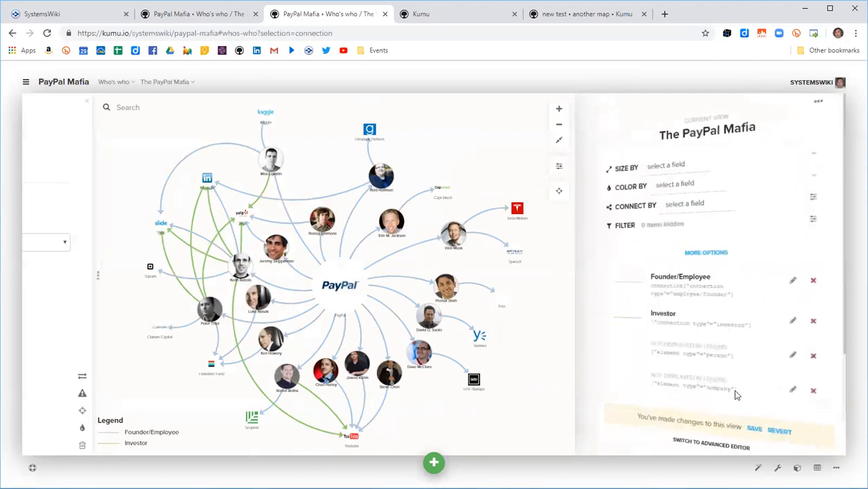
{"action": "left_click", "coordinate": [793, 318]}
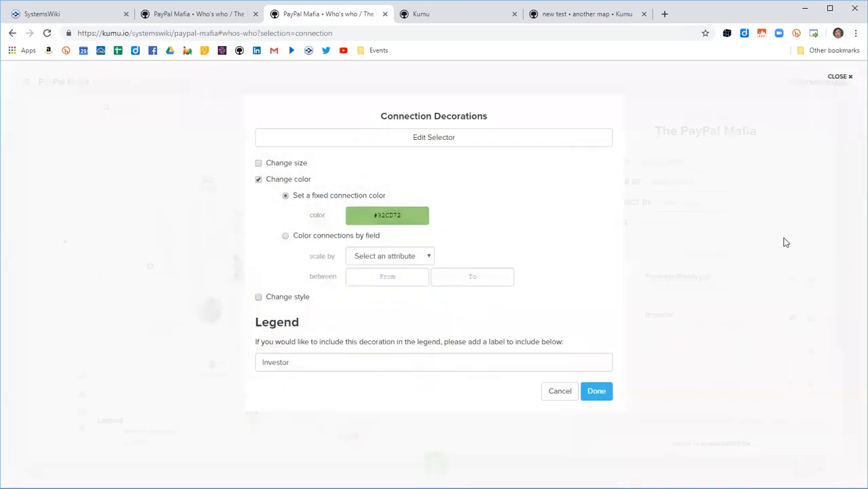
{"action": "left_click", "coordinate": [397, 216]}
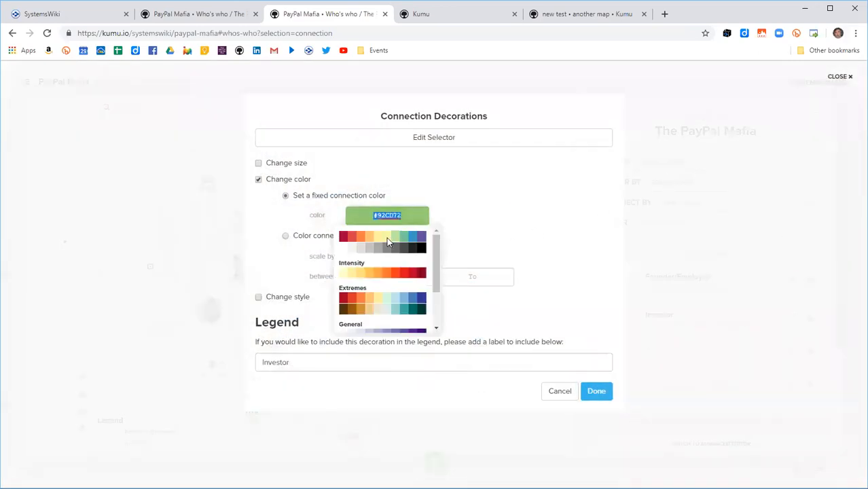
{"action": "left_click", "coordinate": [412, 241]}
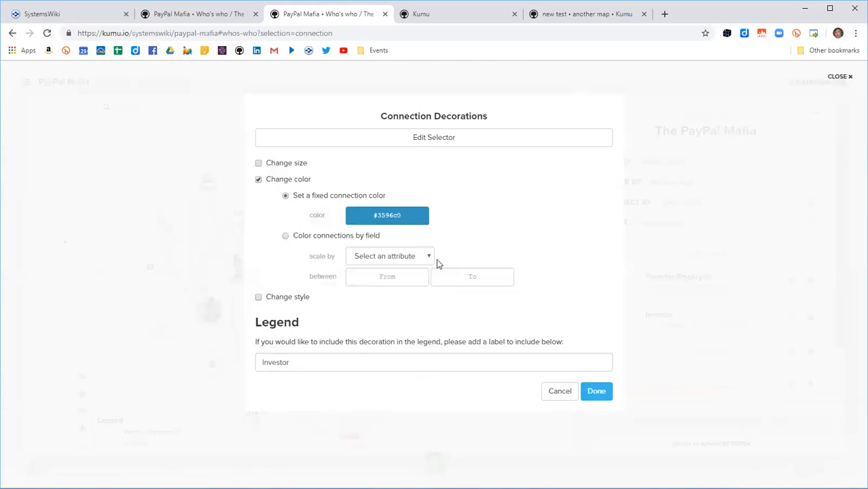
{"action": "left_click", "coordinate": [596, 392]}
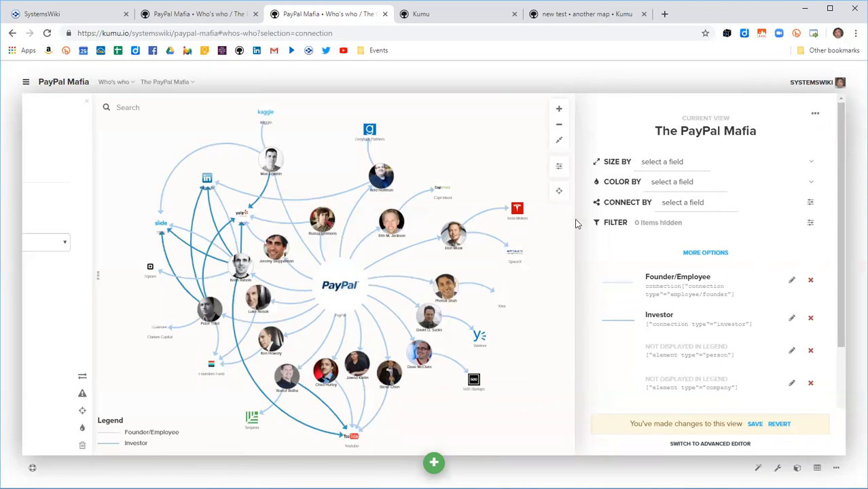
{"action": "left_click", "coordinate": [559, 165]}
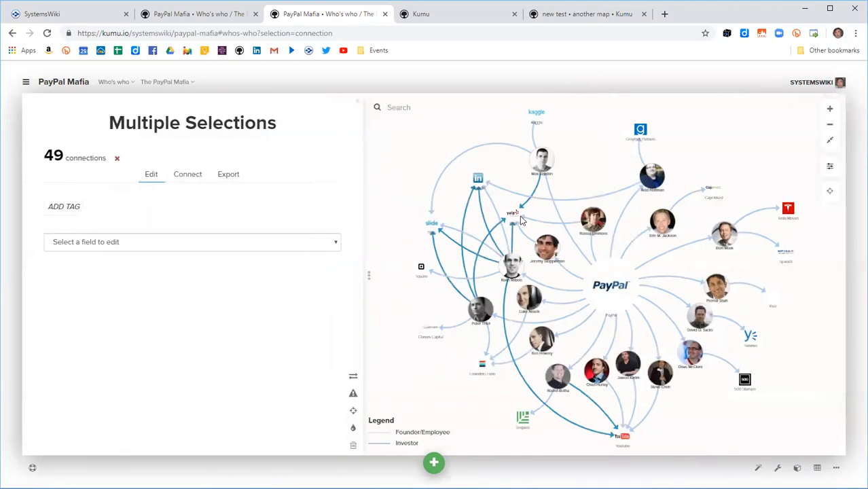
Step: Clear the selection of all connections and open the Max Levchin to Yelp connection's type for editing
{"action": "left_click", "coordinate": [420, 175]}
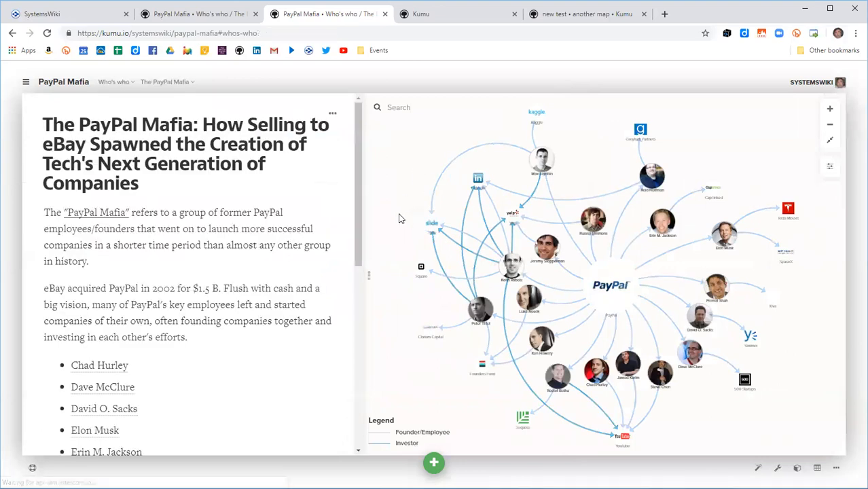
{"action": "left_click", "coordinate": [523, 193]}
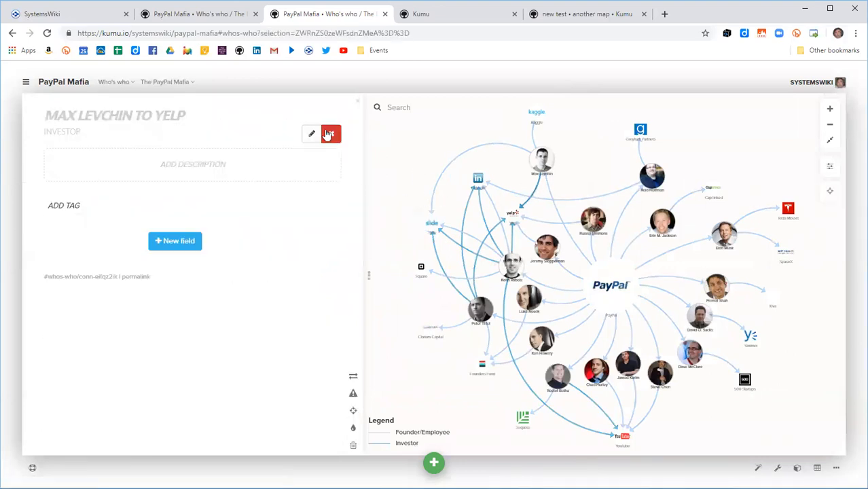
{"action": "left_click", "coordinate": [314, 133]}
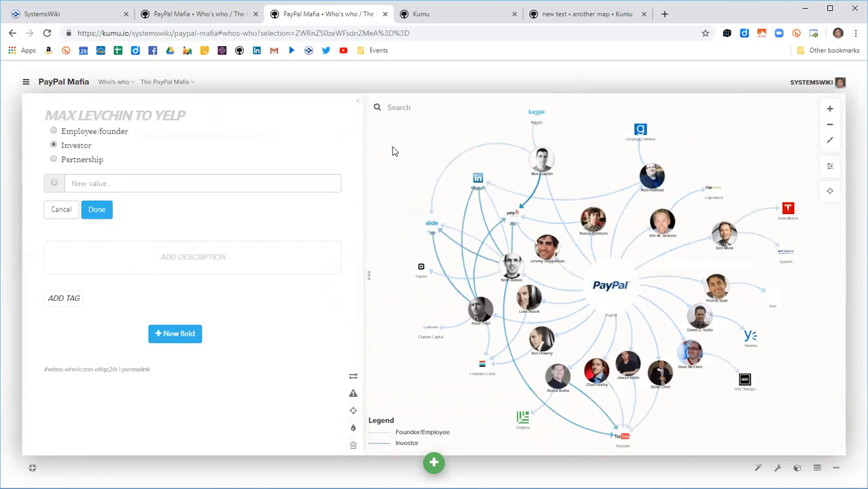
Step: Select every connection whose Connection Type is Employee/founder with the Selector Builder, and check which fields can be bulk edited
{"action": "left_click", "coordinate": [392, 107]}
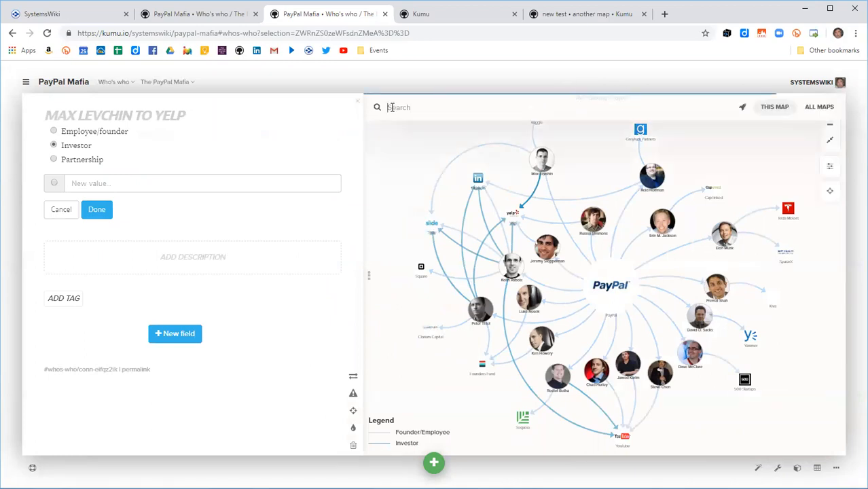
{"action": "left_click", "coordinate": [744, 111]}
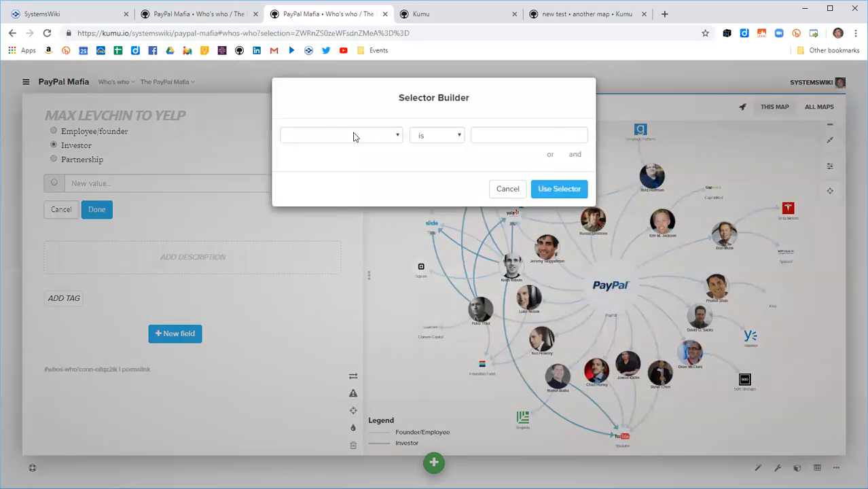
{"action": "left_click", "coordinate": [376, 135]}
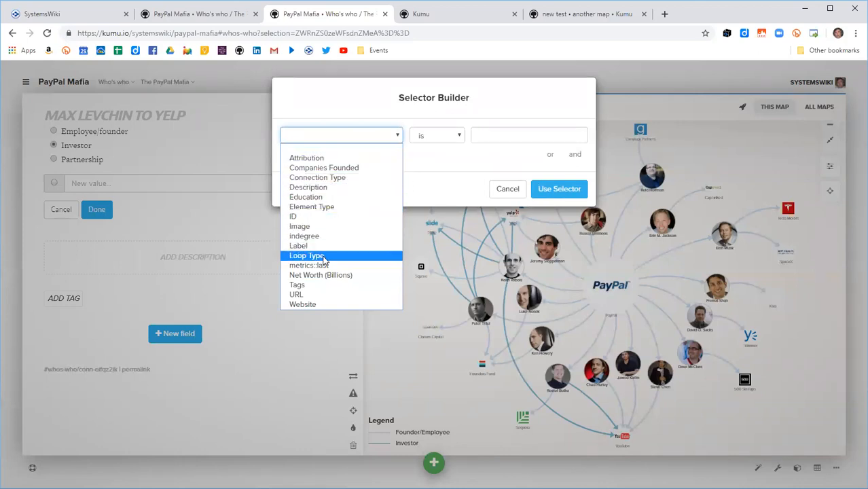
{"action": "left_click", "coordinate": [333, 178]}
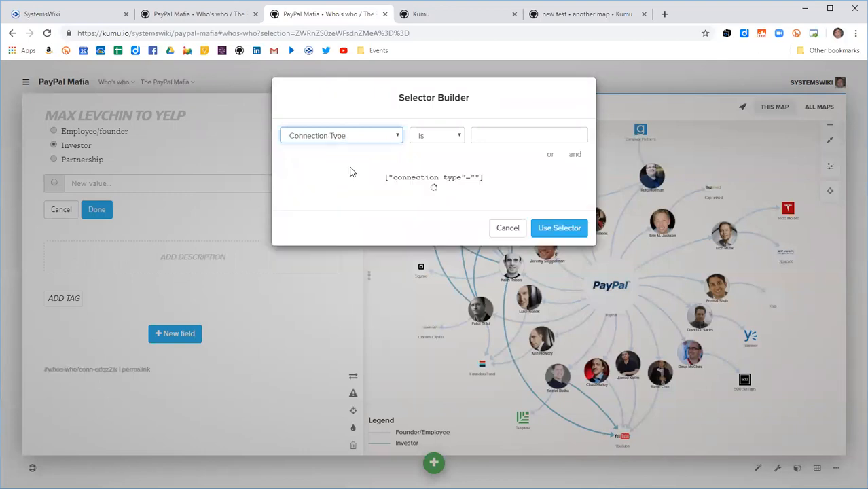
{"action": "left_click", "coordinate": [487, 134]}
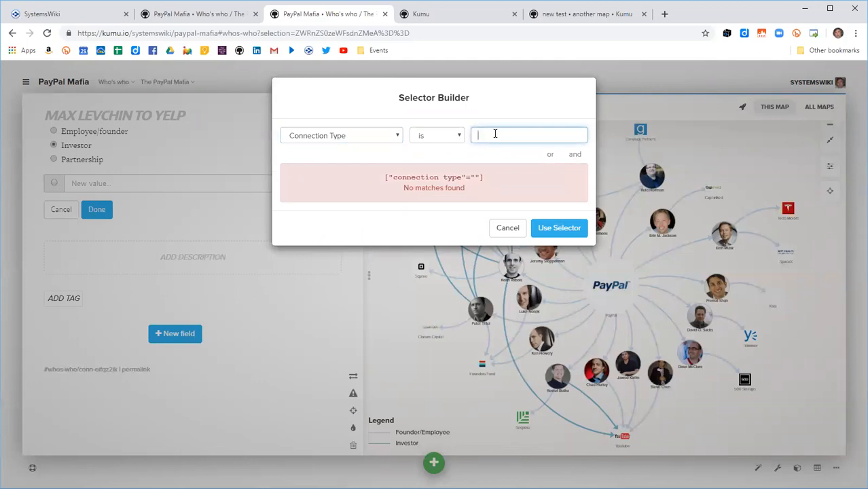
{"action": "type", "text": "e"}
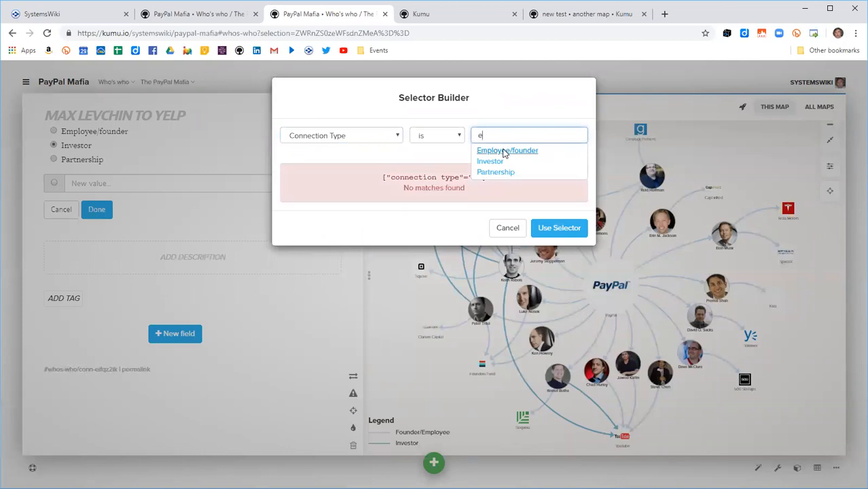
{"action": "left_click", "coordinate": [503, 151]}
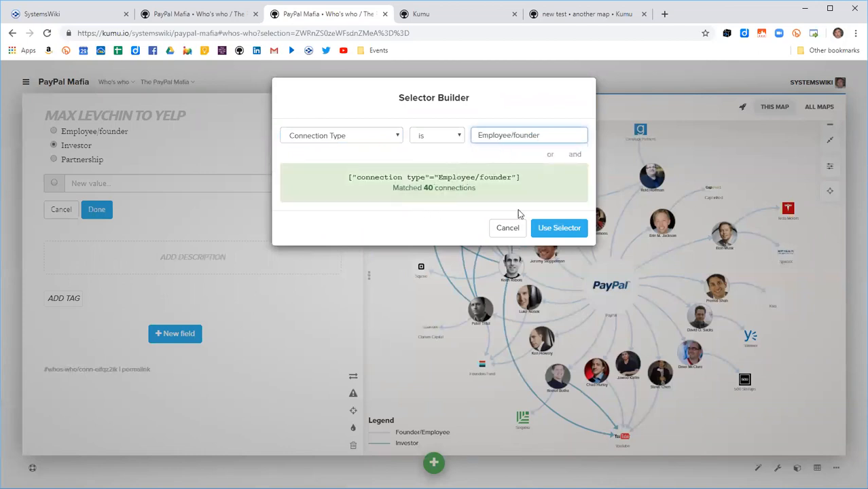
{"action": "left_click", "coordinate": [557, 228]}
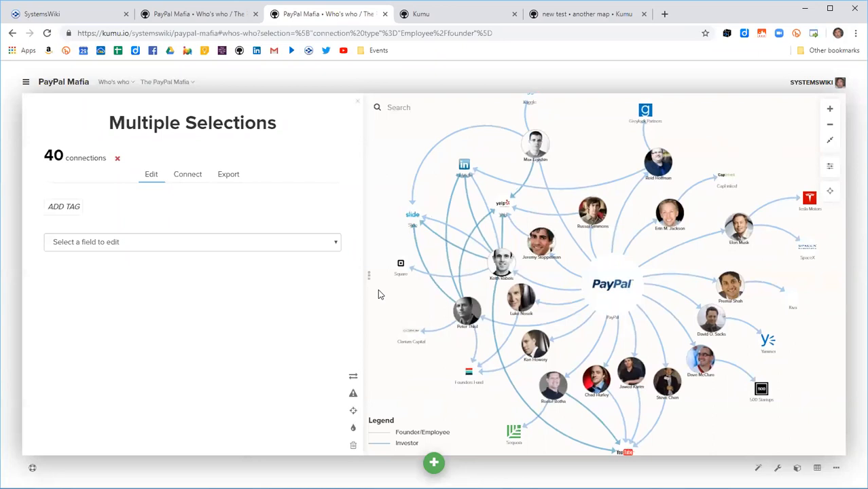
{"action": "left_click", "coordinate": [335, 247]}
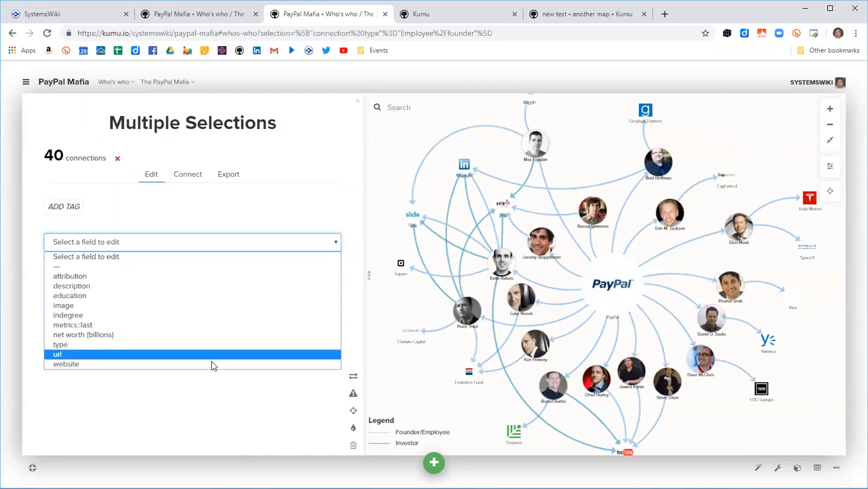
{"action": "left_click", "coordinate": [229, 405]}
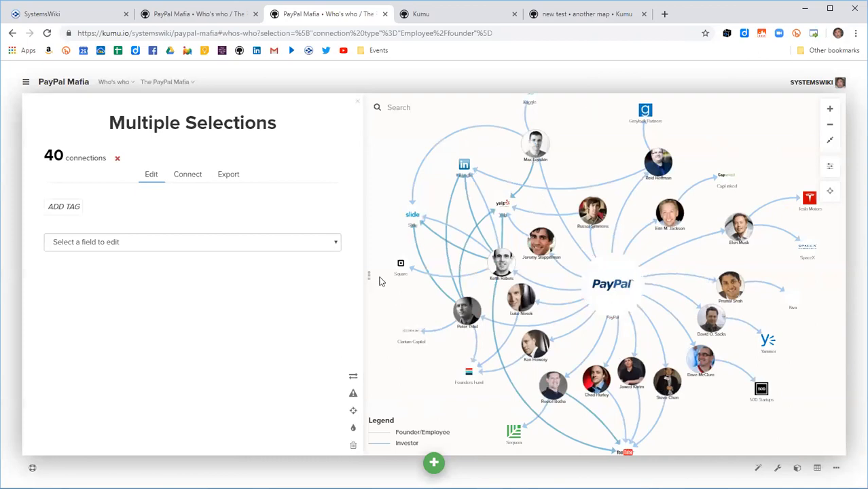
Step: Set the direction of the Max Levchin to Slide connection to Directed and clear the selection
{"action": "left_click", "coordinate": [484, 132]}
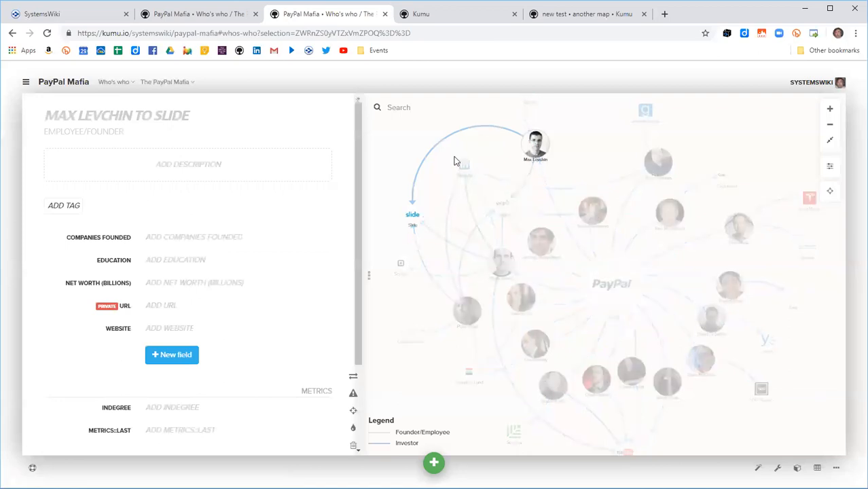
{"action": "left_click", "coordinate": [353, 376]}
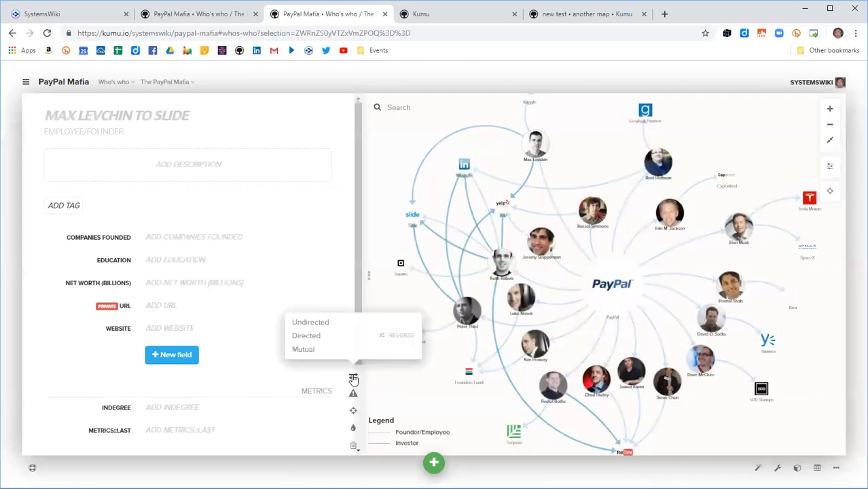
{"action": "left_click", "coordinate": [308, 336]}
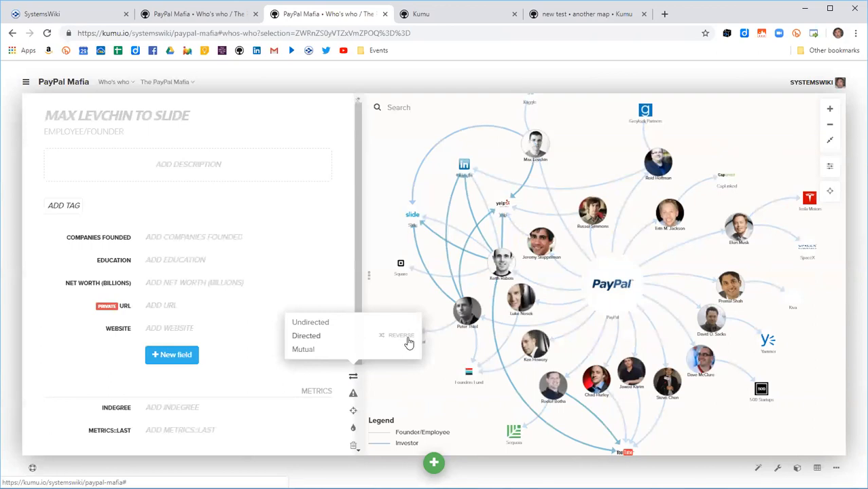
{"action": "left_click", "coordinate": [423, 384]}
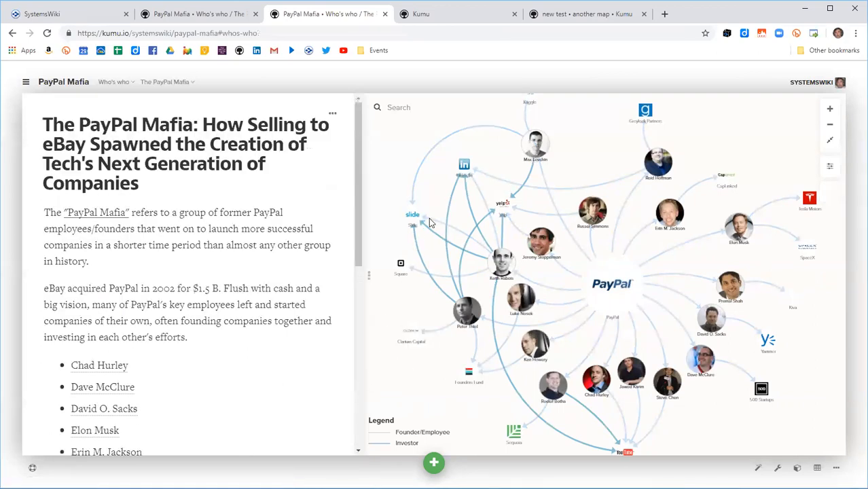
Step: Add a delay mark to the Max Levchin to Slide connection, remove it again, and clear the selection
{"action": "left_click", "coordinate": [427, 158]}
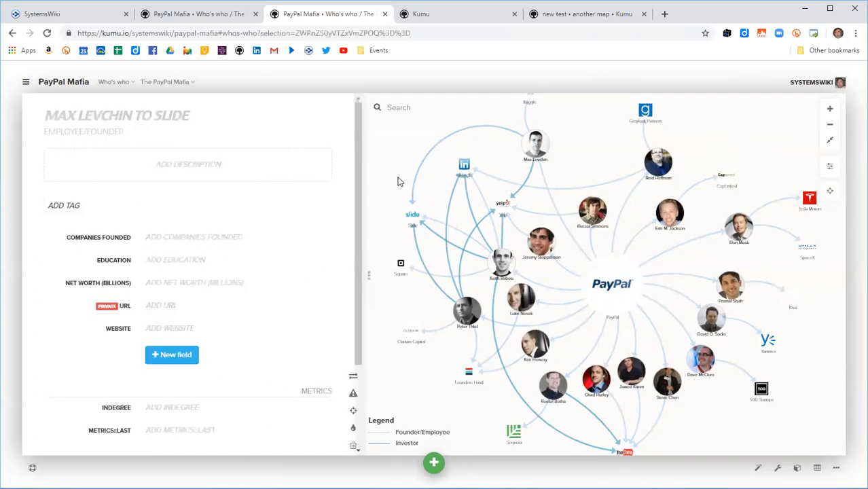
{"action": "left_click", "coordinate": [354, 394]}
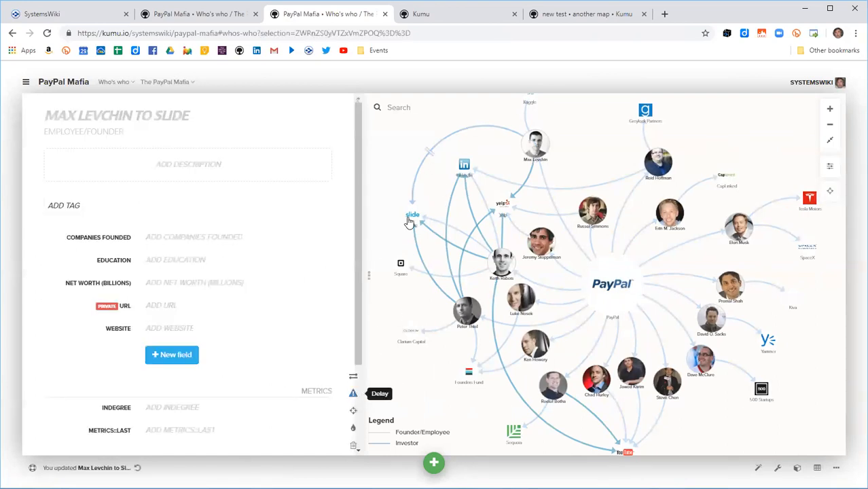
{"action": "left_click", "coordinate": [353, 396]}
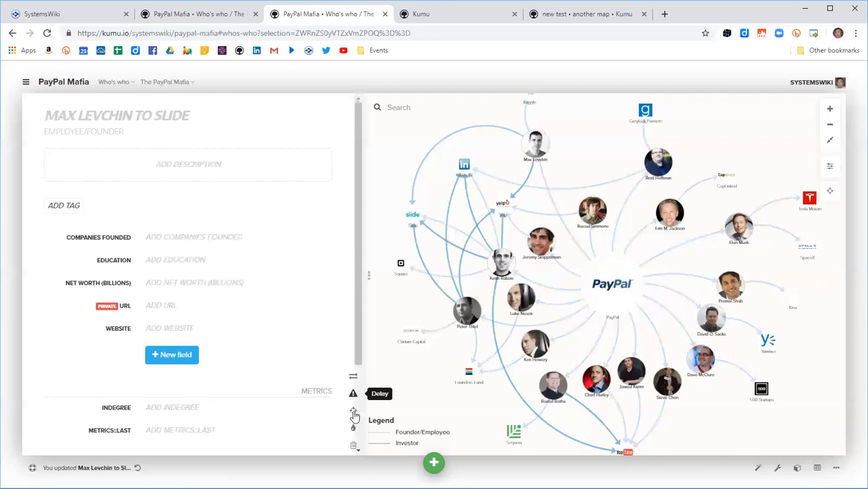
{"action": "left_click", "coordinate": [440, 390]}
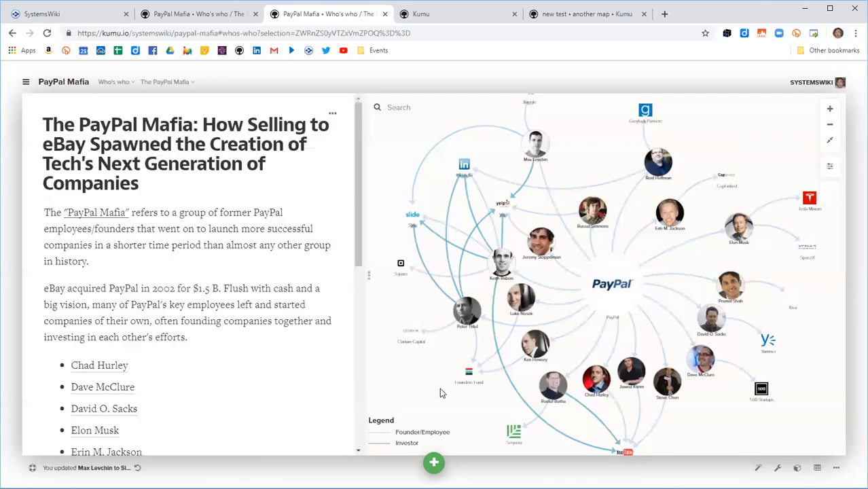
Step: Focus the map on Peter Thiel, expand the focus to two degrees, and reduce it back to one
{"action": "left_click", "coordinate": [466, 313]}
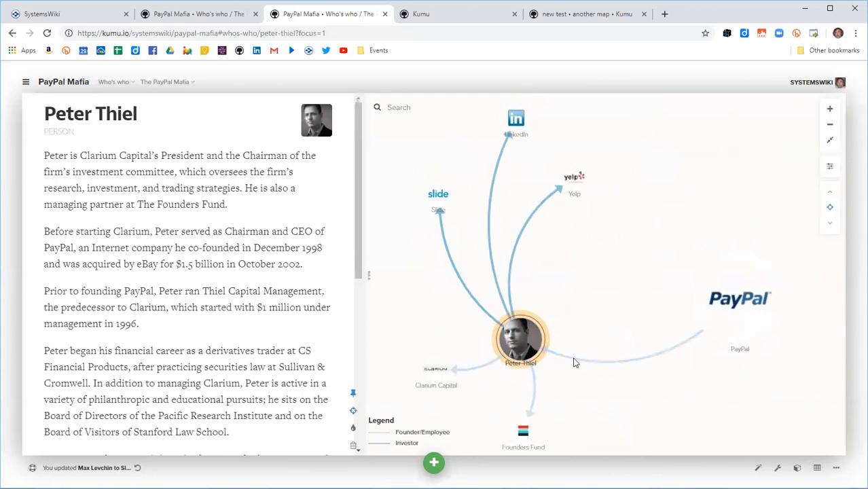
{"action": "left_click", "coordinate": [833, 194]}
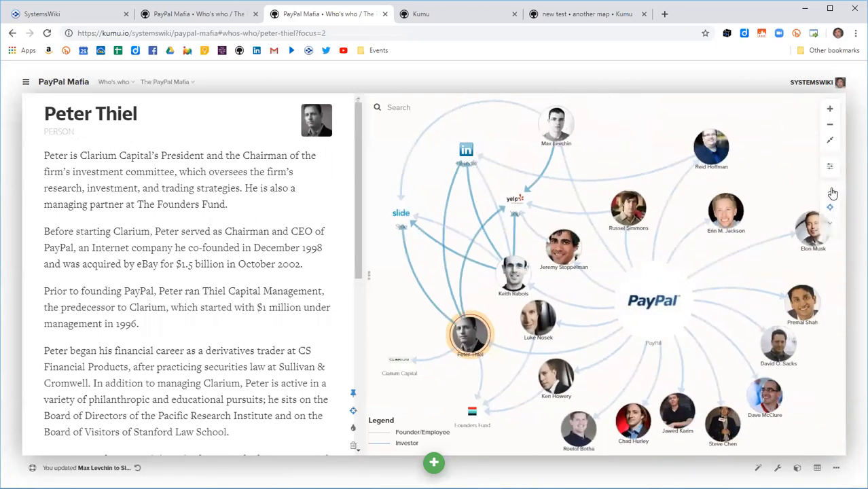
{"action": "left_click", "coordinate": [833, 228]}
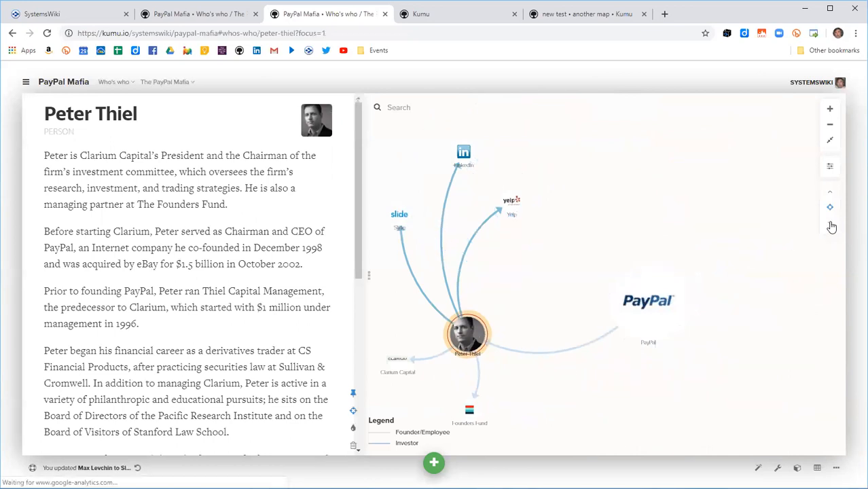
Step: Reduce the Peter Thiel focus to zero degrees, expand it back to one, and clear both selection and focus
{"action": "left_click", "coordinate": [831, 227]}
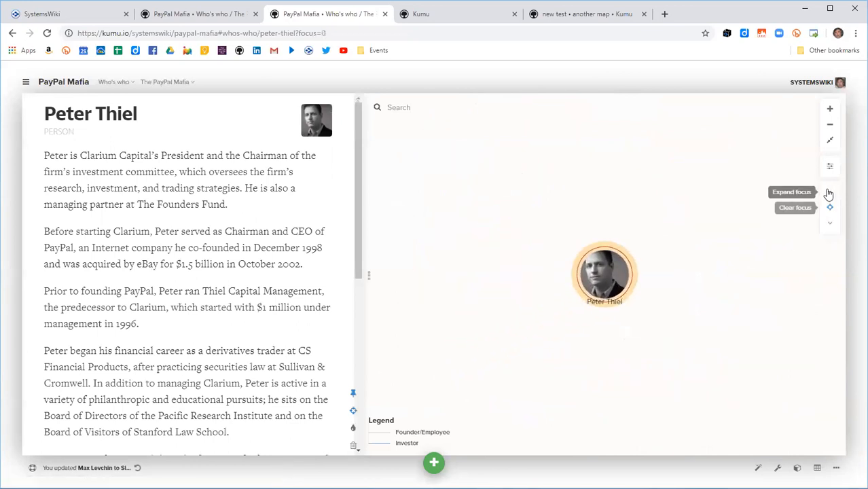
{"action": "left_click", "coordinate": [829, 195]}
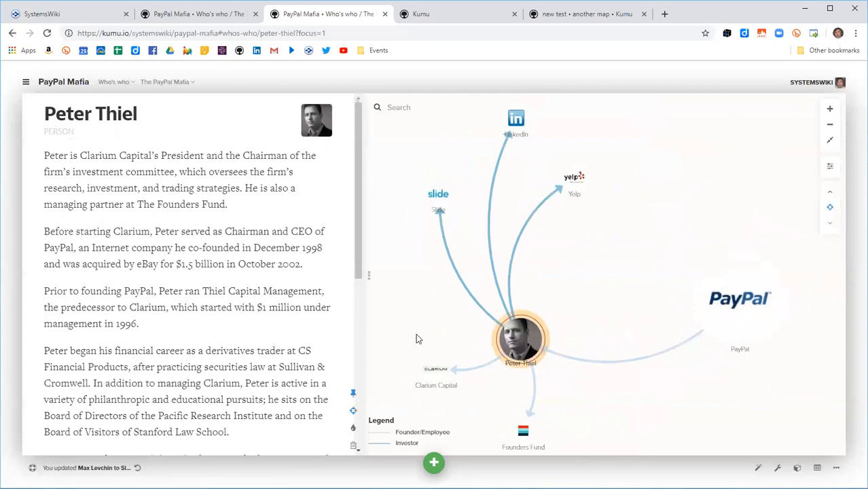
{"action": "left_click", "coordinate": [440, 331]}
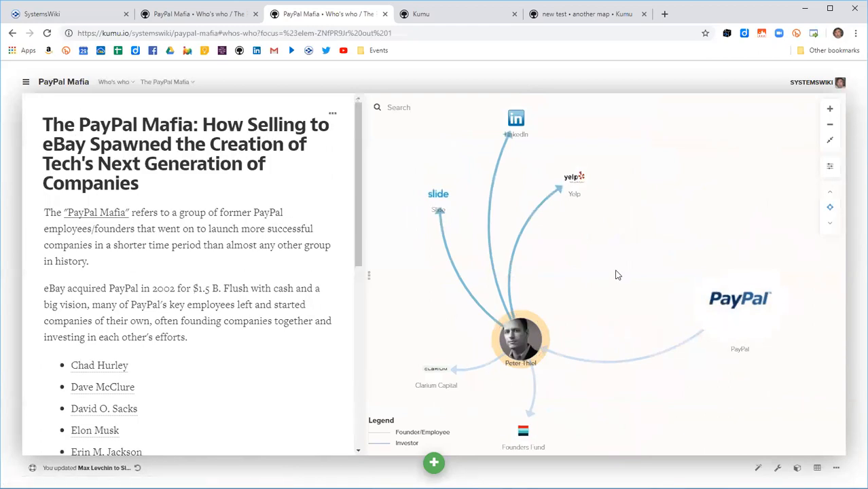
{"action": "left_click", "coordinate": [643, 244]}
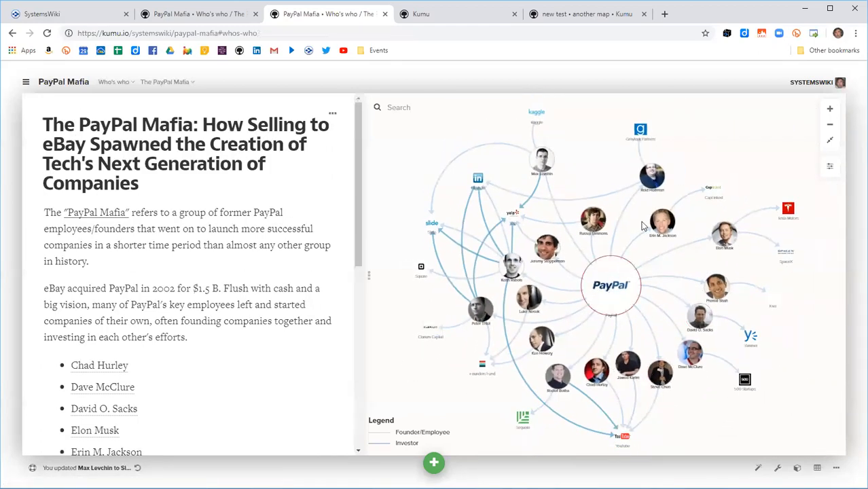
Step: Delete the Reid Hoffman element from the Who's who map
{"action": "left_click", "coordinate": [652, 178]}
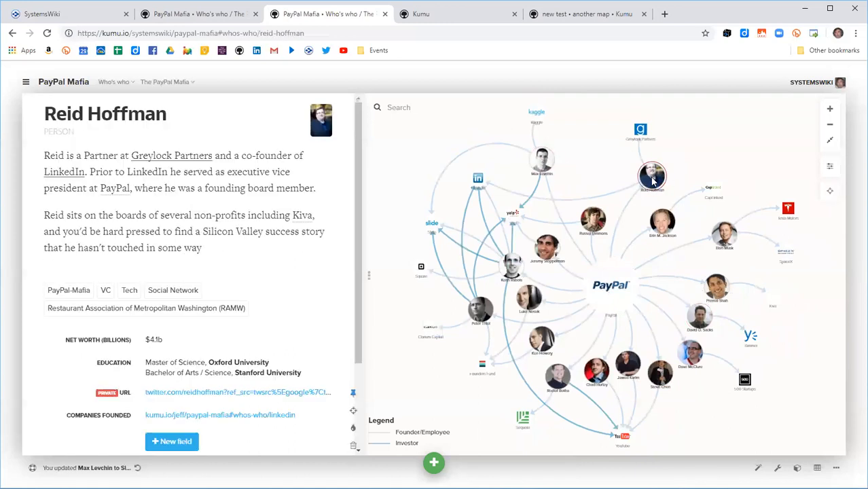
{"action": "key", "text": "Delete"}
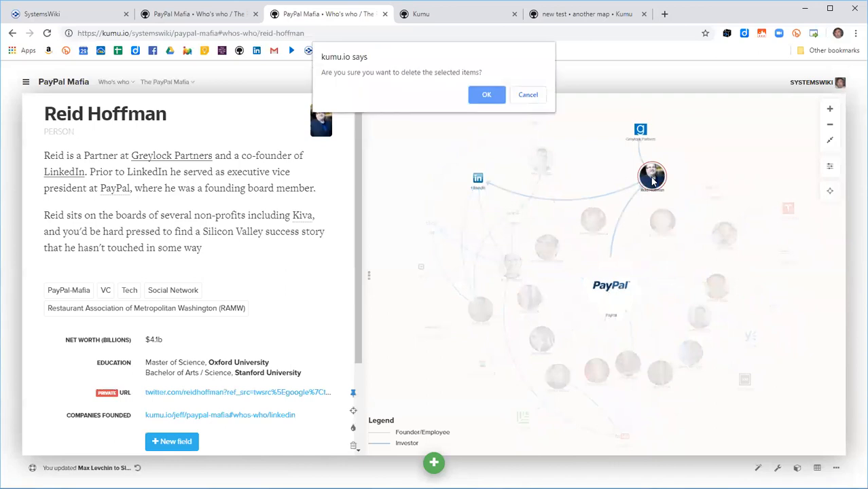
{"action": "left_click", "coordinate": [483, 96]}
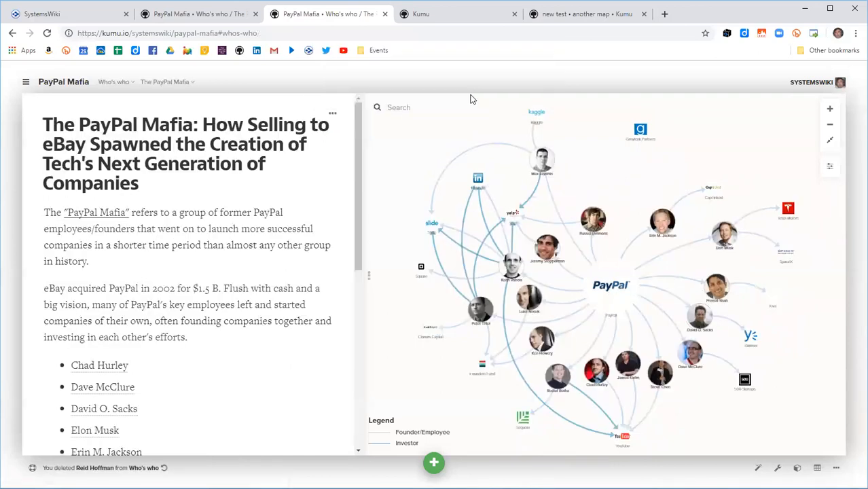
Step: Add the existing Reid Hoffman person element back to the map
{"action": "left_click", "coordinate": [433, 465]}
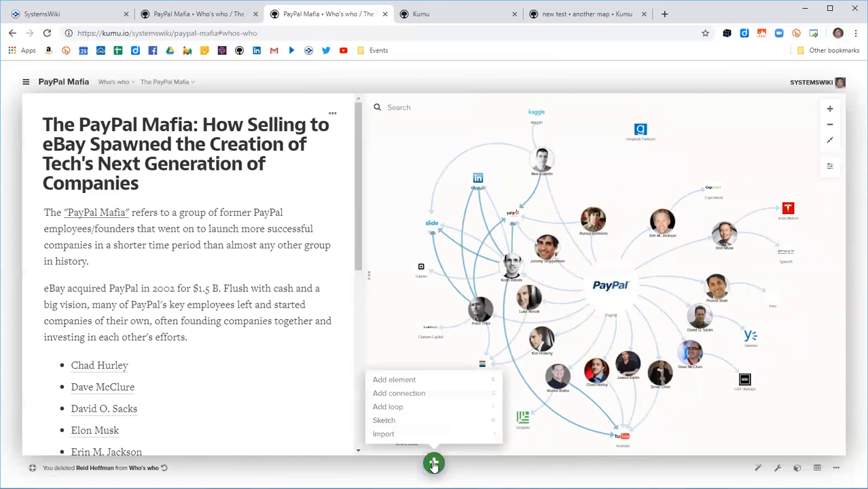
{"action": "left_click", "coordinate": [394, 381]}
{"action": "type", "text": "re"}
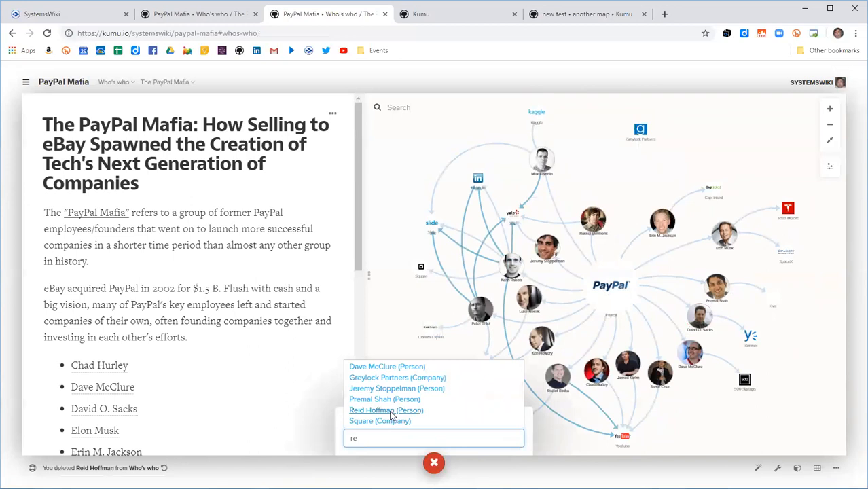
{"action": "left_click", "coordinate": [392, 412]}
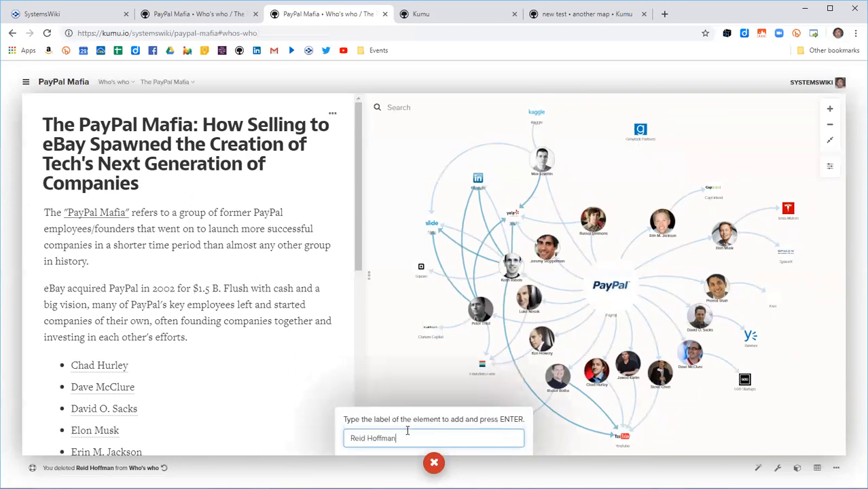
{"action": "key", "text": "Return"}
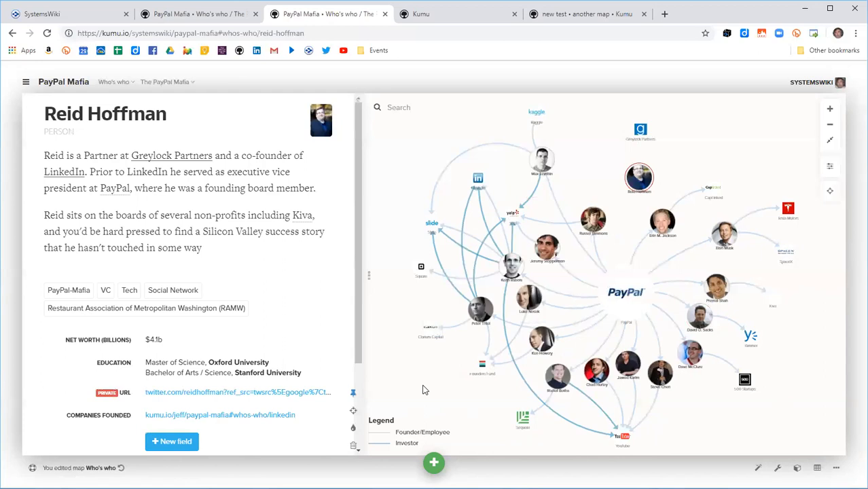
Step: Review the deleted connections in the project's trash, preview the last item in the list, and close the project overview
{"action": "left_click", "coordinate": [26, 82]}
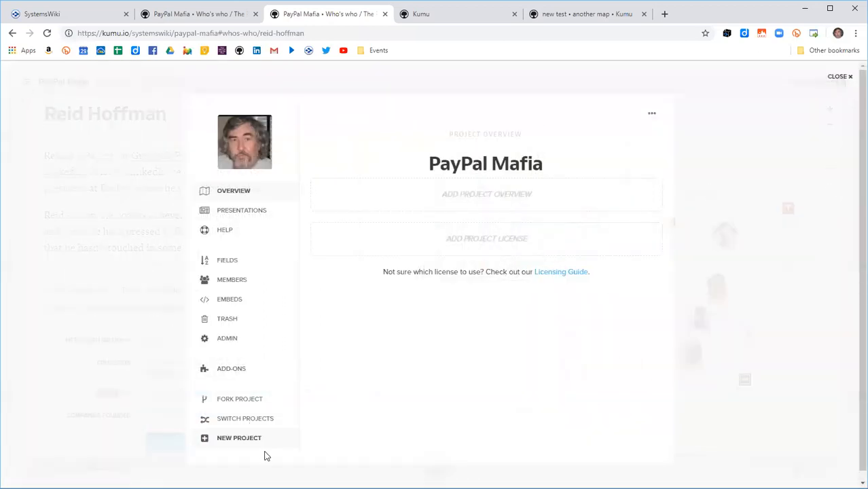
{"action": "left_click", "coordinate": [224, 319]}
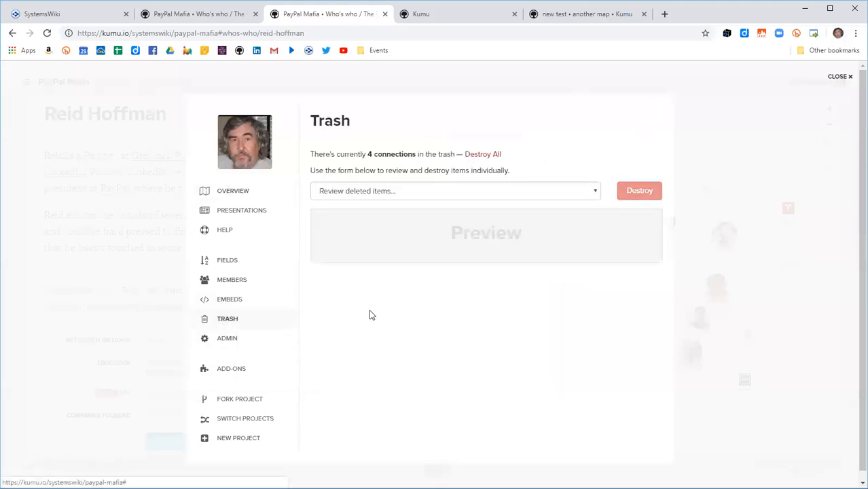
{"action": "left_click", "coordinate": [595, 194]}
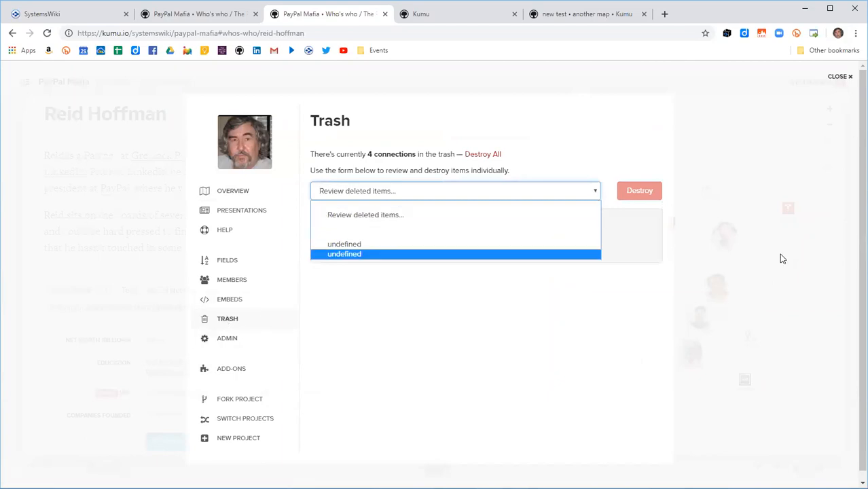
{"action": "left_click", "coordinate": [815, 276]}
{"action": "left_click", "coordinate": [26, 81]}
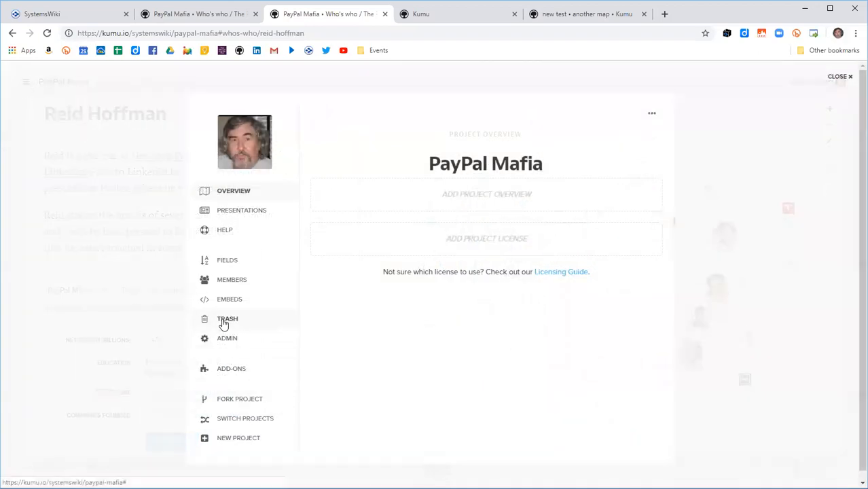
{"action": "left_click", "coordinate": [225, 320]}
{"action": "left_click", "coordinate": [591, 194]}
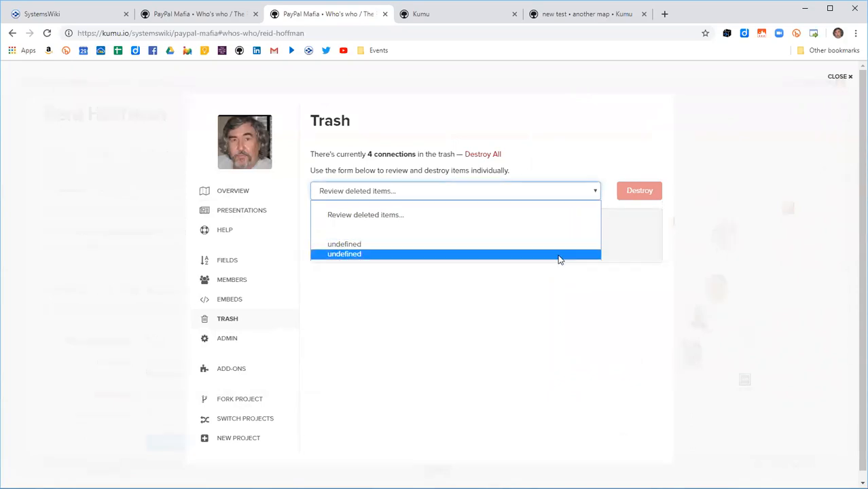
{"action": "left_click", "coordinate": [430, 255]}
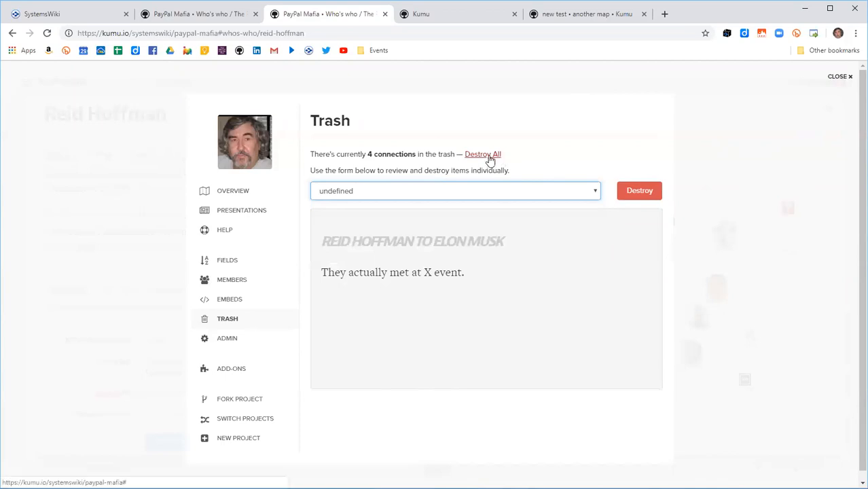
{"action": "left_click", "coordinate": [824, 78]}
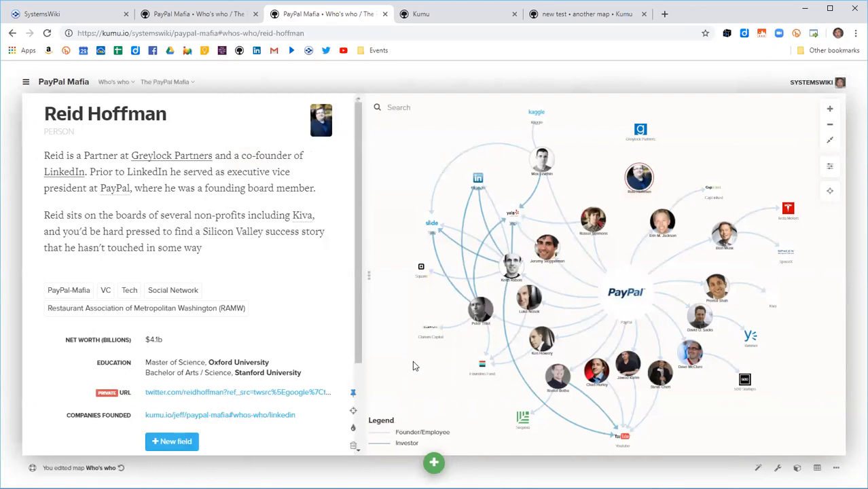
Step: Reposition the Reid Hoffman element just below Greylock Partners, look at the view's decoration settings, and clear the selection
{"action": "left_click_drag", "start_coordinate": [641, 176], "coordinate": [627, 170]}
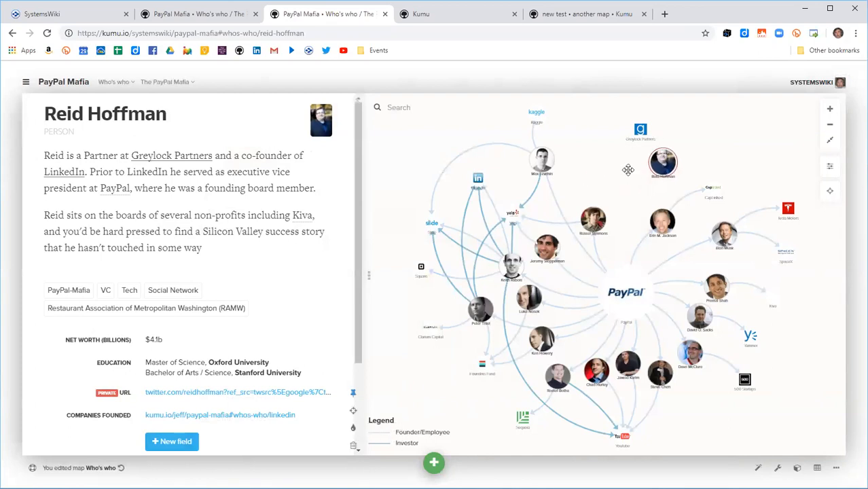
{"action": "left_click", "coordinate": [353, 433]}
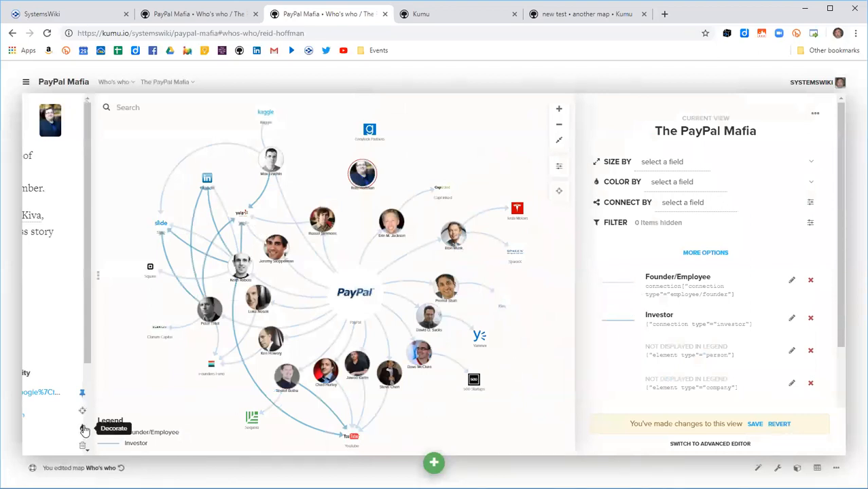
{"action": "left_click", "coordinate": [560, 165]}
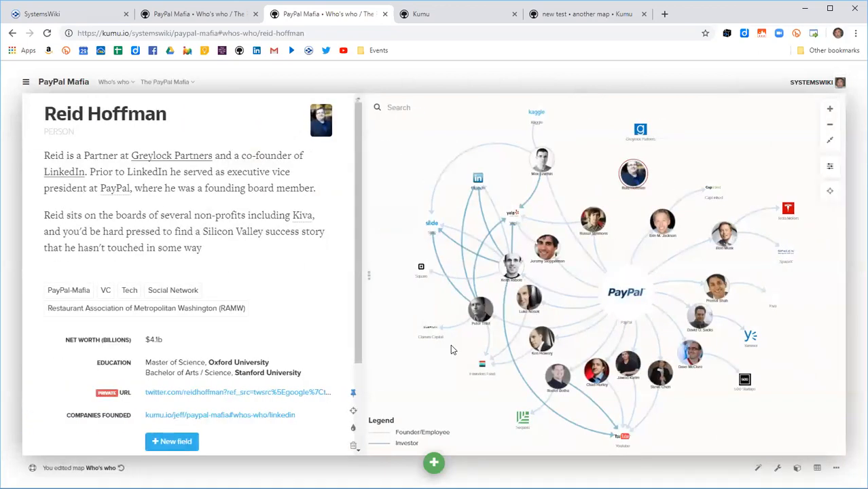
{"action": "left_click", "coordinate": [432, 357]}
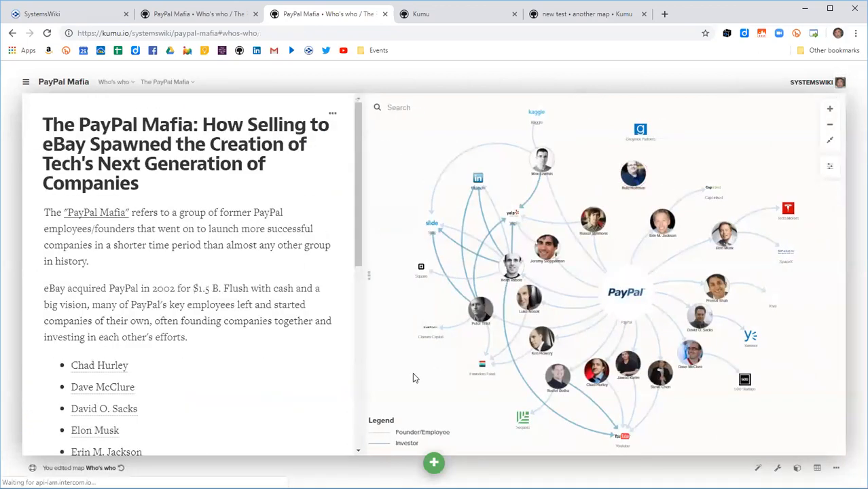
{"action": "left_click", "coordinate": [538, 255]}
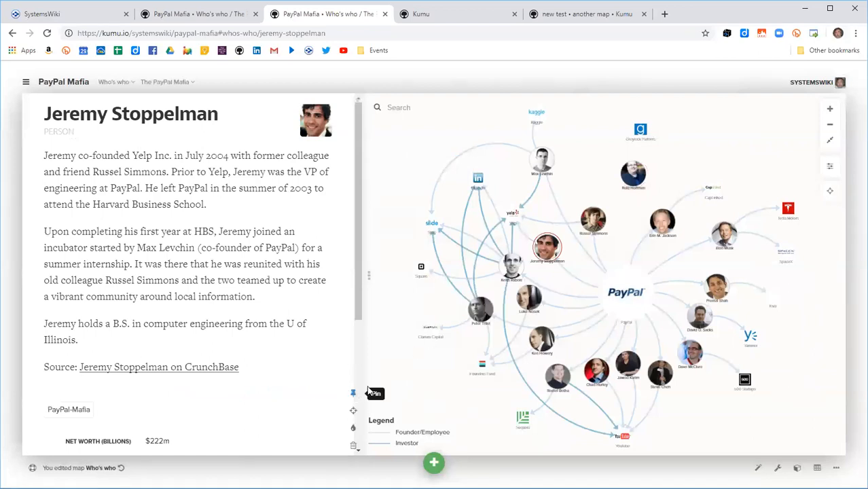
{"action": "left_click", "coordinate": [439, 378]}
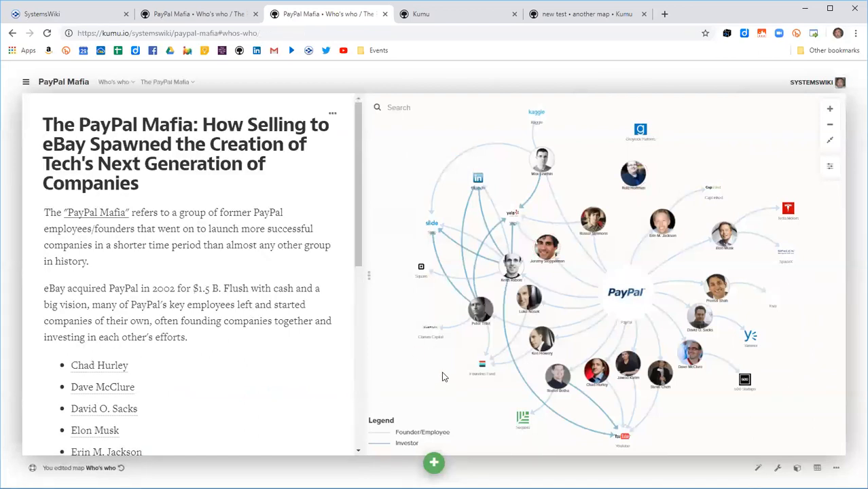
{"action": "key", "text": "ctrl+a"}
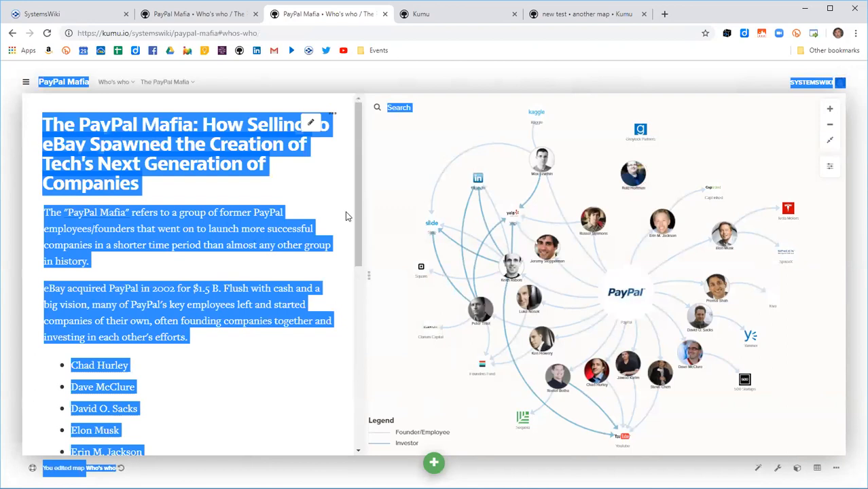
{"action": "double_click", "coordinate": [234, 181]}
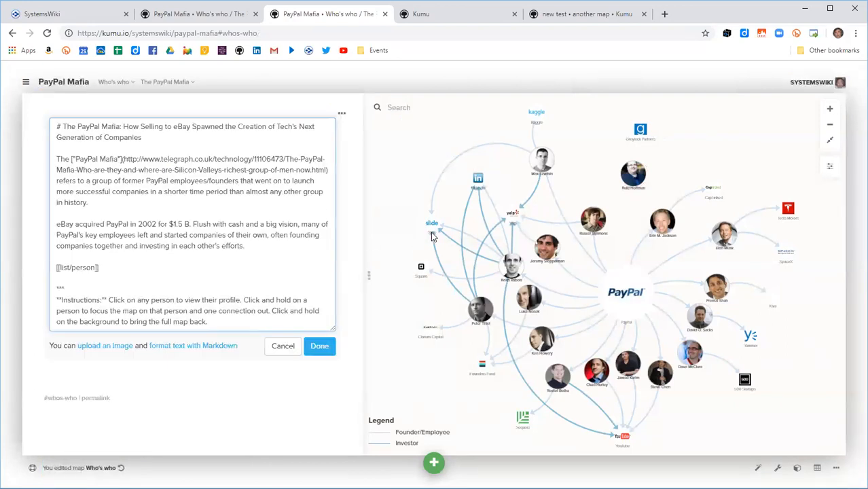
{"action": "left_click", "coordinate": [401, 287]}
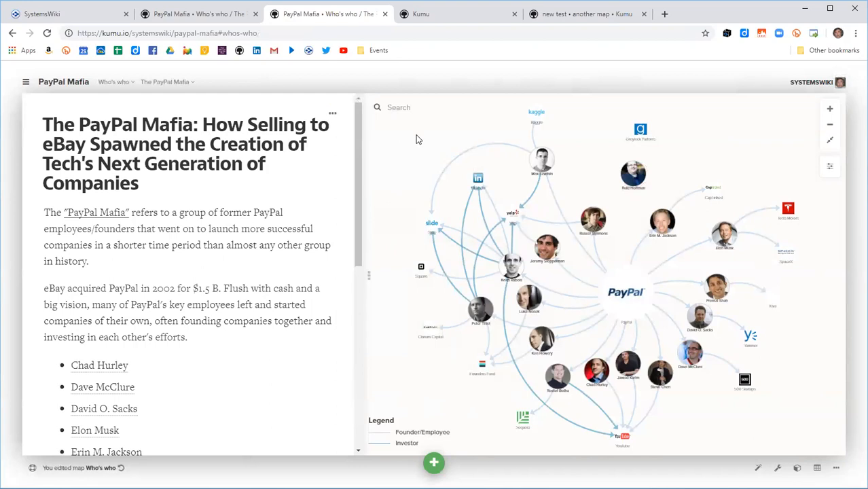
Step: Select all elements and connections on the map, unpin them, and clear the selection
{"action": "left_click_drag", "start_coordinate": [389, 122], "coordinate": [826, 447]}
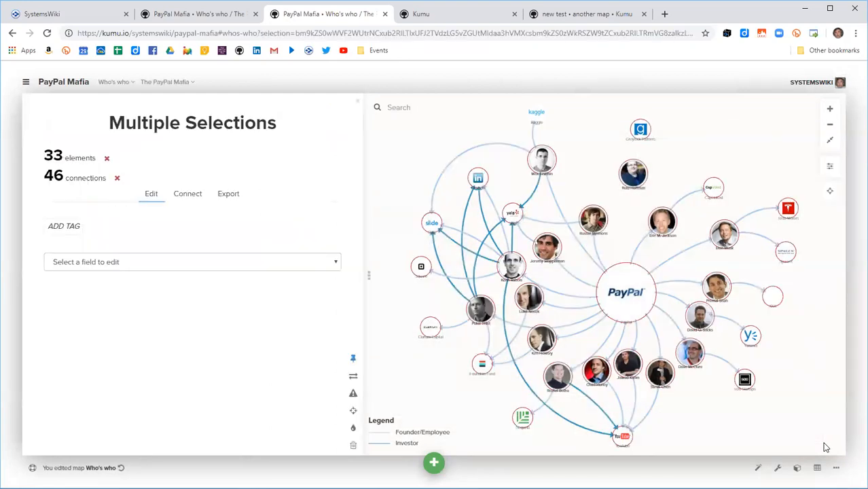
{"action": "left_click", "coordinate": [353, 362]}
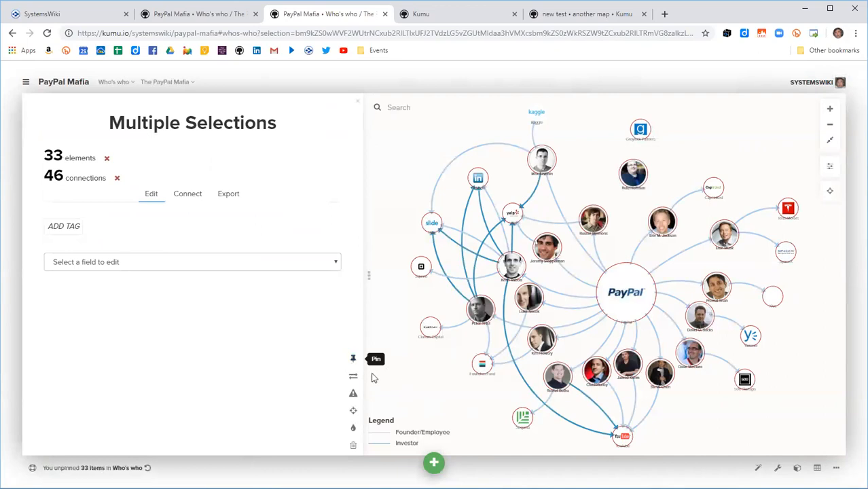
{"action": "left_click", "coordinate": [425, 384]}
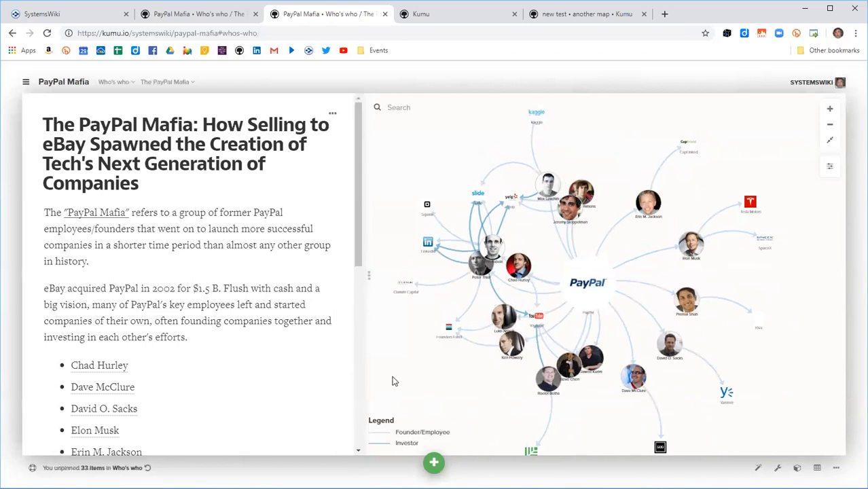
Step: Transfer the PayPal Mafia project to the stw account and accept leaving the current page
{"action": "left_click", "coordinate": [24, 82]}
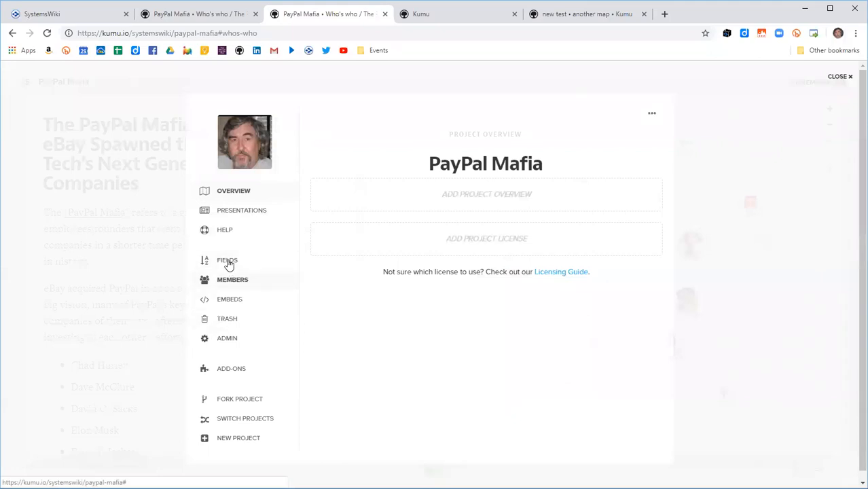
{"action": "left_click", "coordinate": [225, 323]}
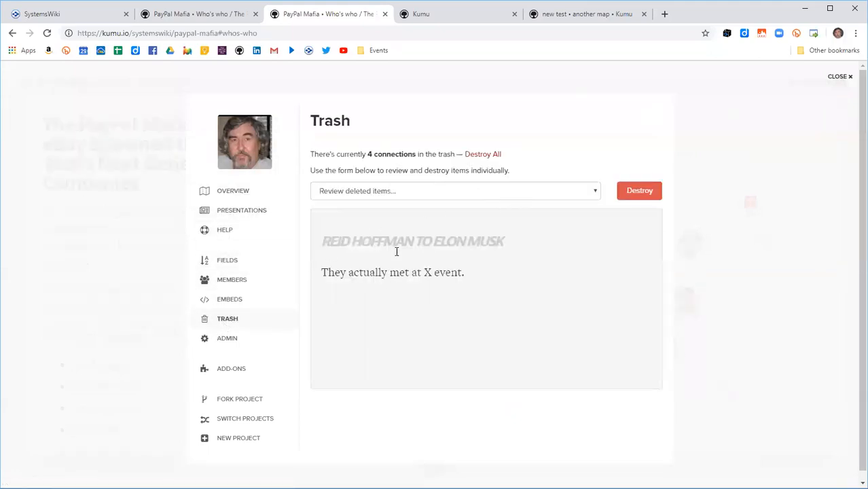
{"action": "left_click", "coordinate": [232, 340]}
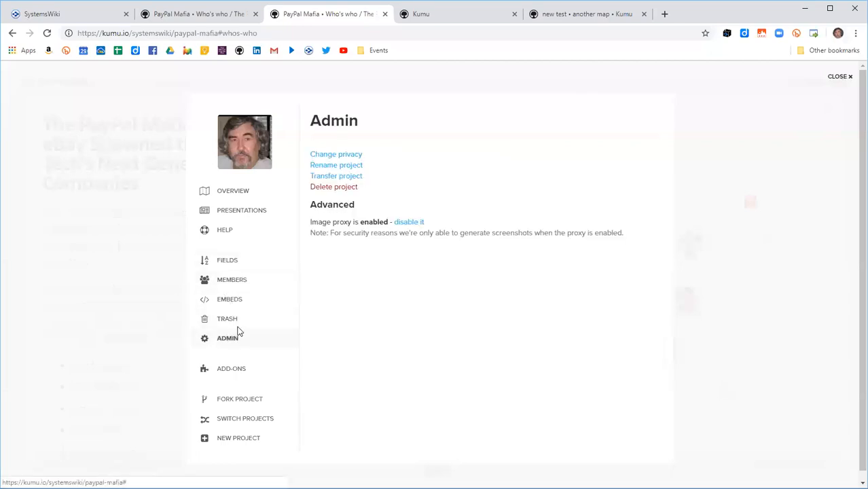
{"action": "left_click", "coordinate": [338, 178]}
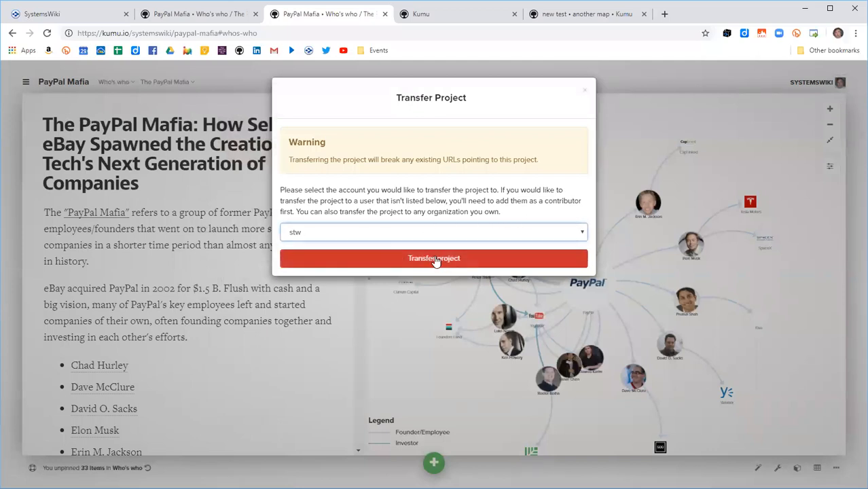
{"action": "left_click", "coordinate": [436, 258]}
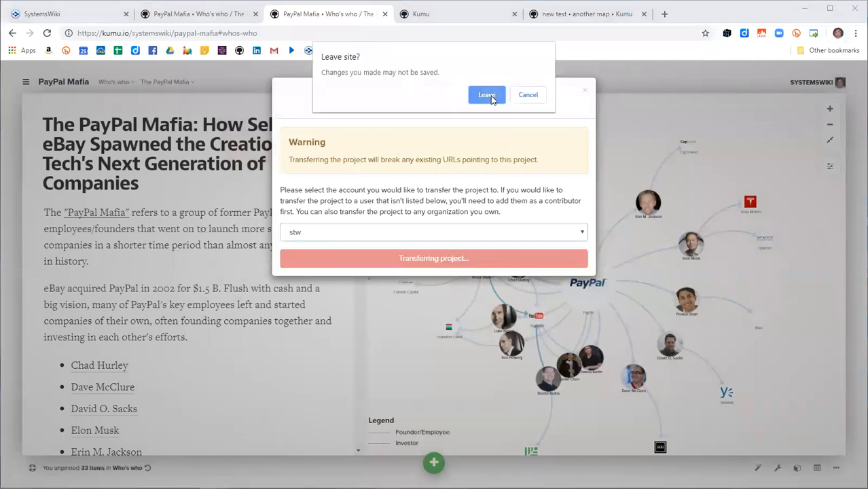
{"action": "left_click", "coordinate": [486, 95]}
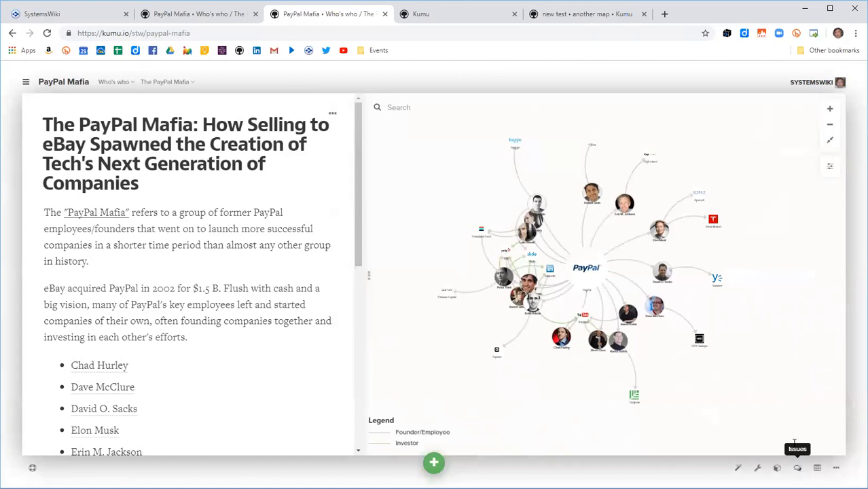
Step: Create an issue on the David O. Sacks element with the comment "THIS IS A DIscussion"
{"action": "scroll", "coordinate": [759, 354], "scroll_direction": "up", "scroll_amount": 5}
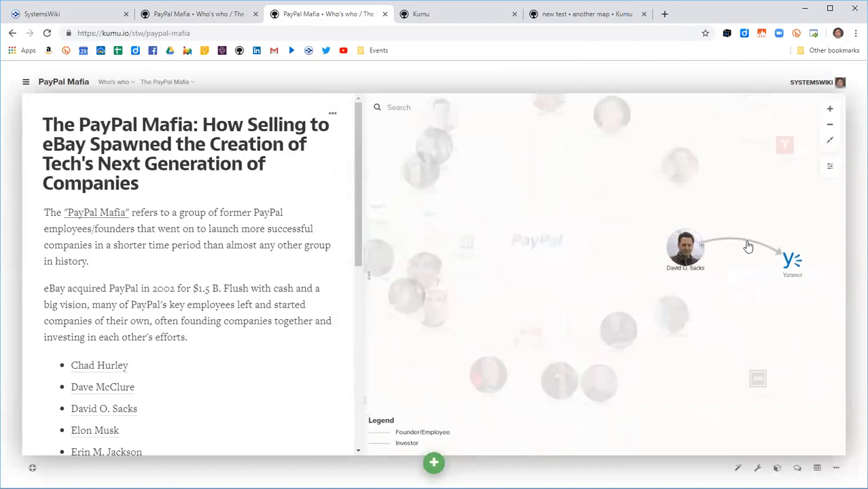
{"action": "left_click", "coordinate": [686, 246]}
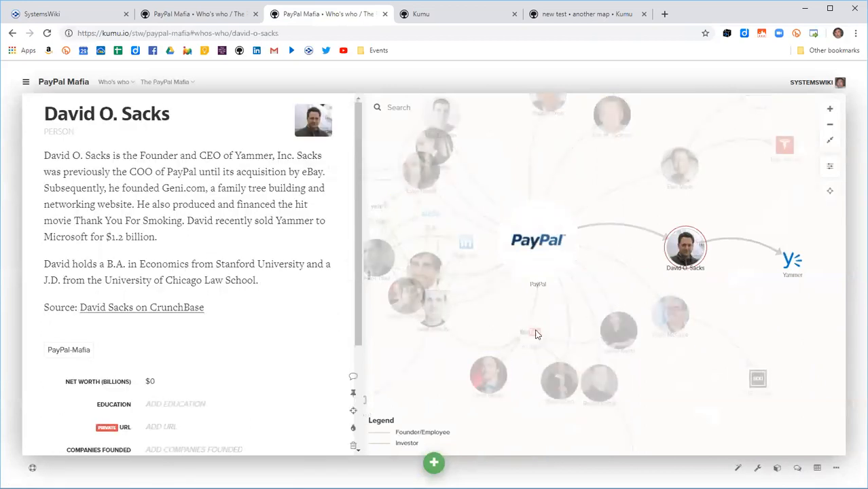
{"action": "left_click", "coordinate": [353, 379]}
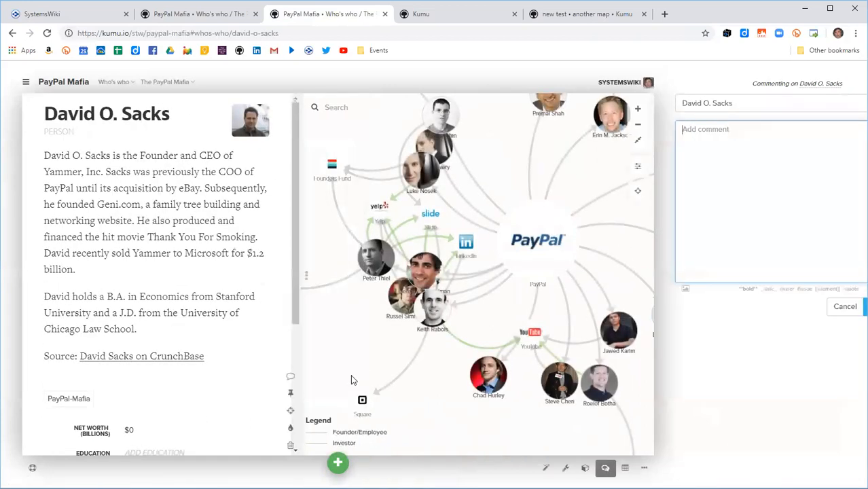
{"action": "type", "text": "THIS IS A DIscussion"}
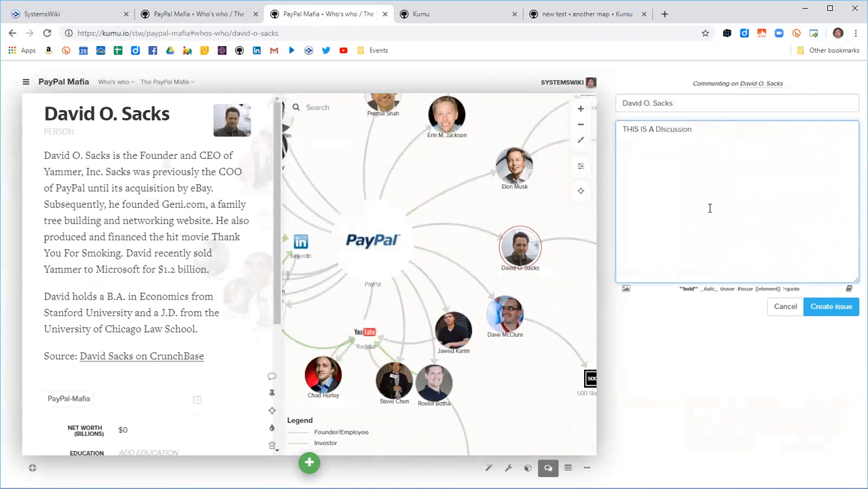
{"action": "left_click", "coordinate": [837, 309]}
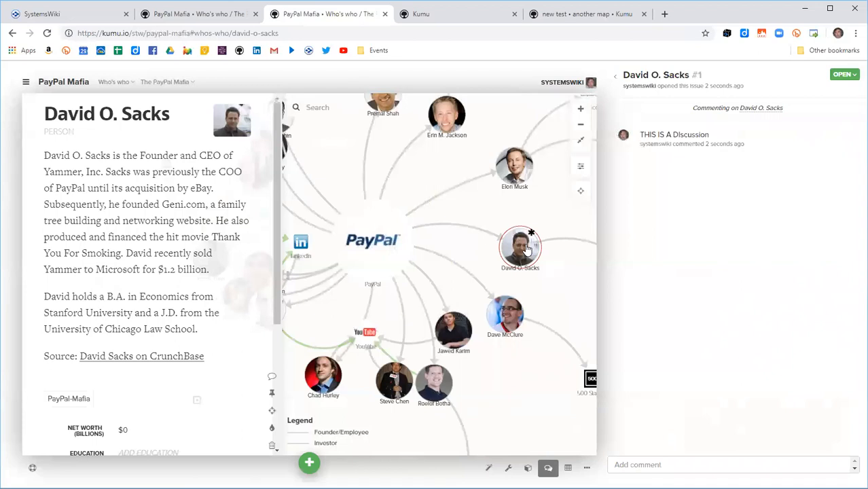
{"action": "left_click", "coordinate": [402, 157]}
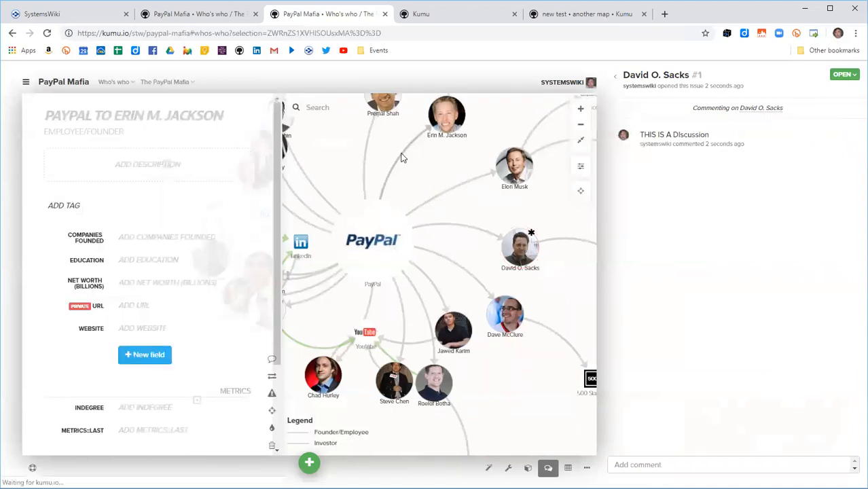
{"action": "left_click", "coordinate": [272, 359]}
{"action": "type", "text": "a"}
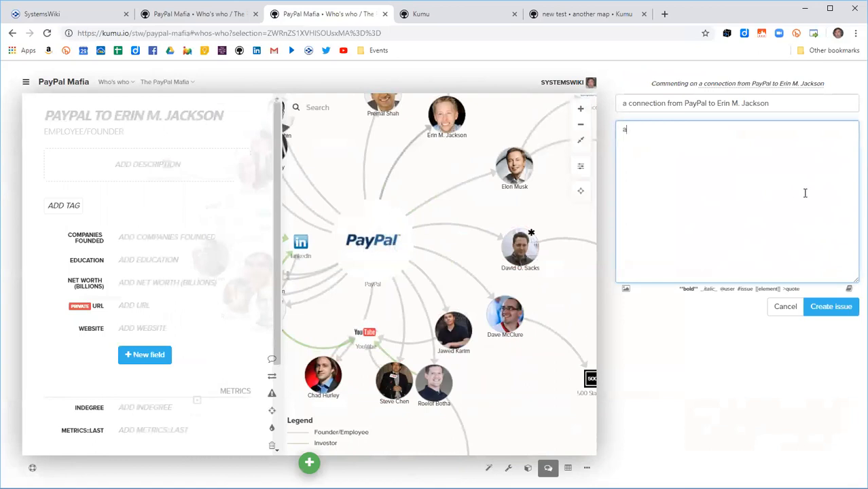
{"action": "type", "text": " discussion about a connection"}
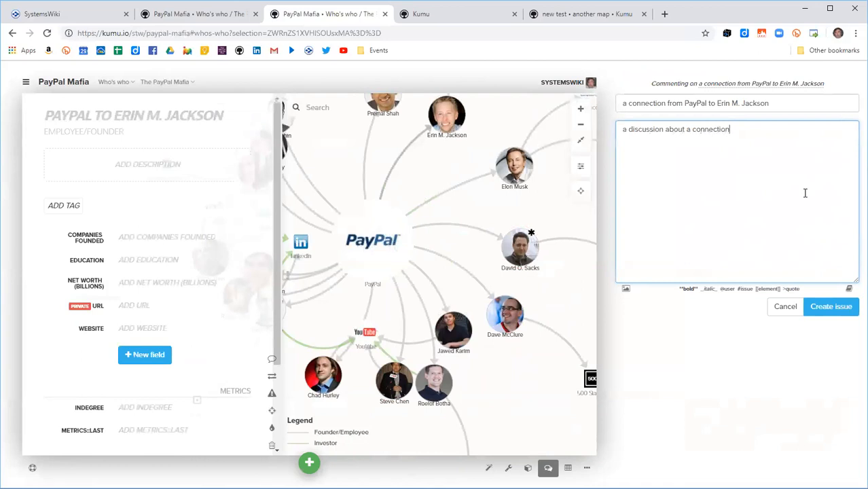
{"action": "left_click", "coordinate": [831, 307]}
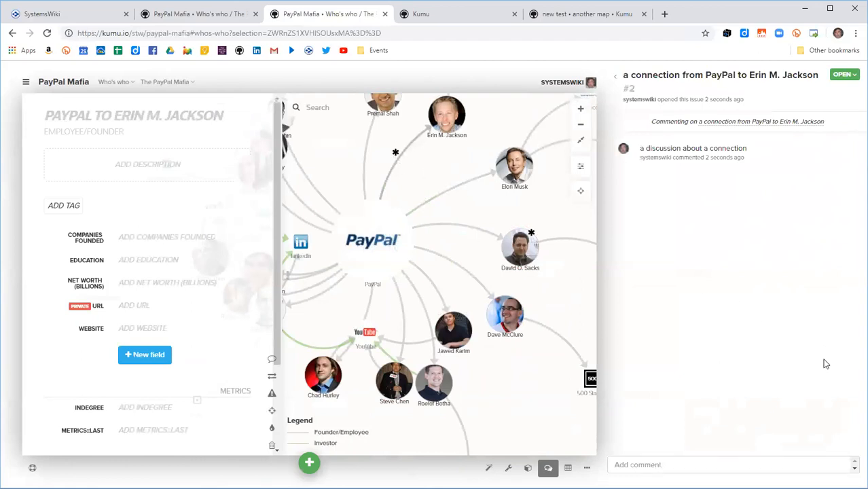
Step: Review the discussion about the PayPal connection and the project's list of open issues, and close the issues view
{"action": "left_click", "coordinate": [551, 469]}
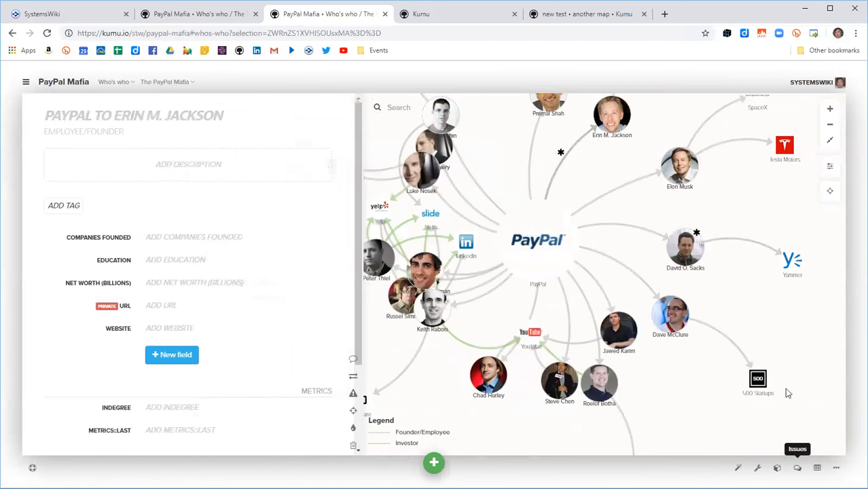
{"action": "left_click", "coordinate": [798, 469]}
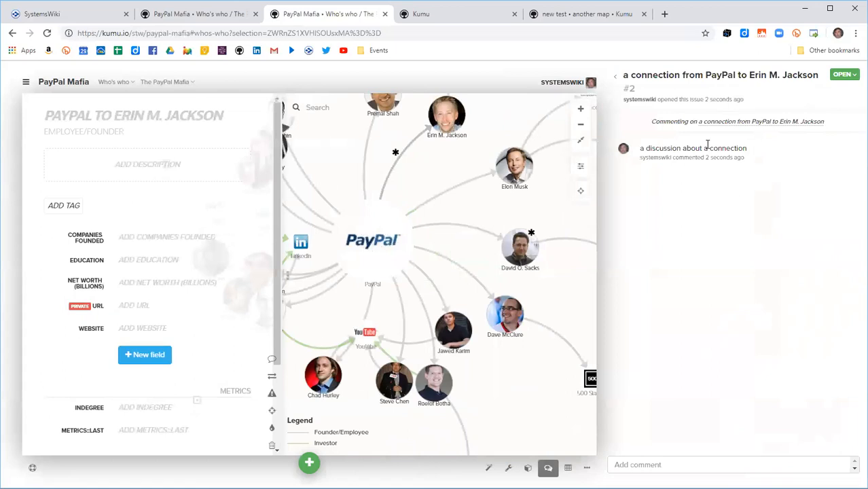
{"action": "left_click", "coordinate": [615, 80]}
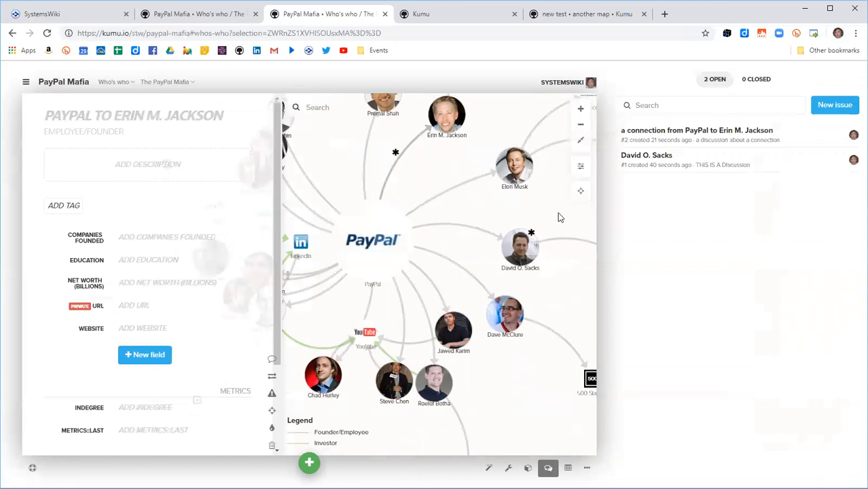
{"action": "left_click", "coordinate": [548, 468]}
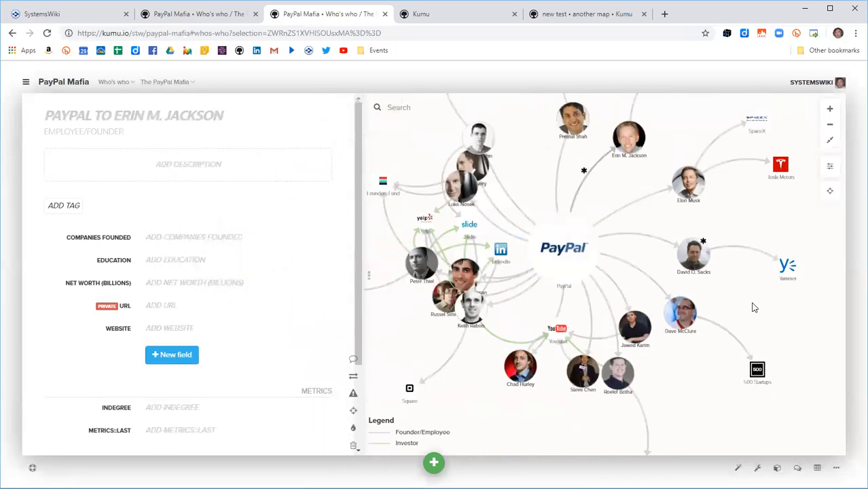
{"action": "scroll", "coordinate": [753, 307], "scroll_direction": "down", "scroll_amount": 2}
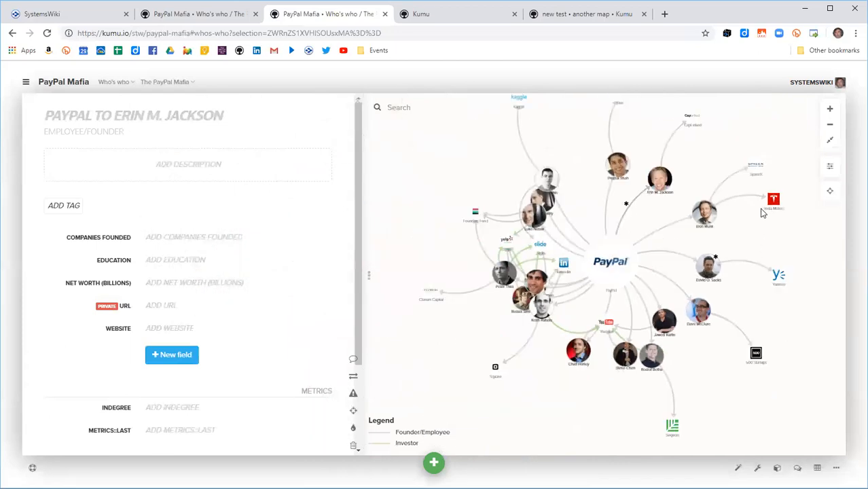
{"action": "left_click_drag", "start_coordinate": [741, 223], "coordinate": [736, 232]}
{"action": "scroll", "coordinate": [738, 244], "scroll_direction": "up", "scroll_amount": 2}
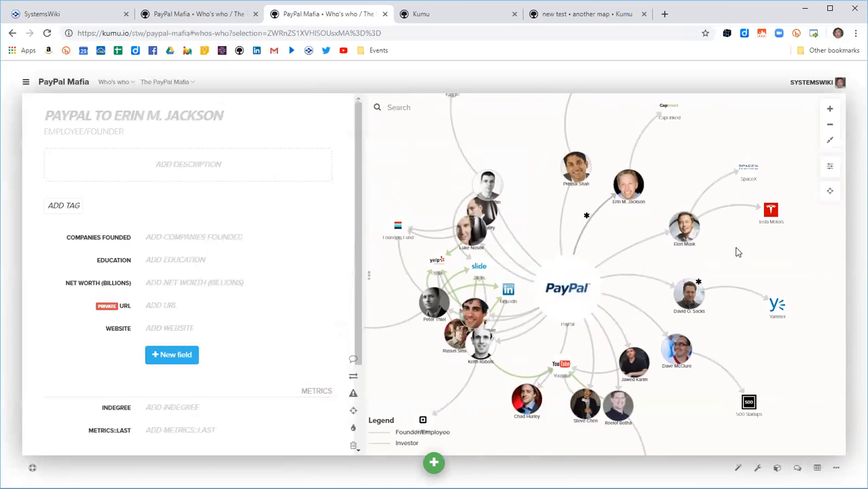
Step: Switch to the Kumu home page, look through its content and open the project gallery
{"action": "left_click", "coordinate": [421, 15]}
{"action": "scroll", "coordinate": [394, 198], "scroll_direction": "up", "scroll_amount": 10}
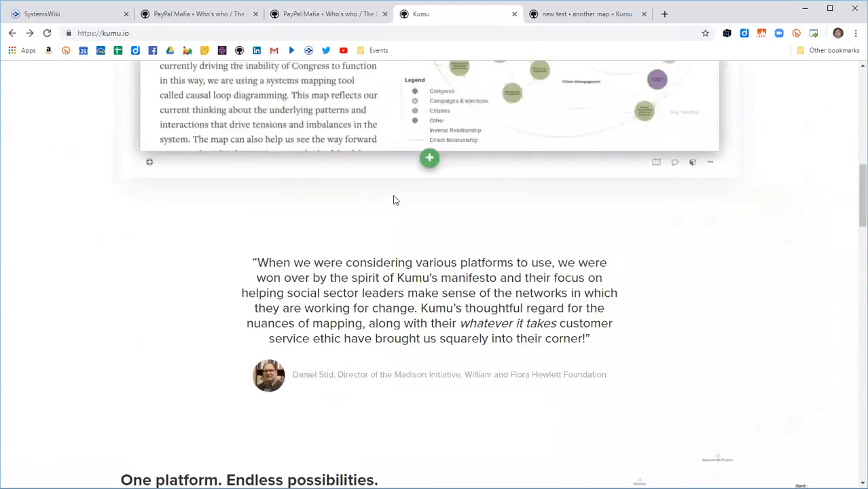
{"action": "scroll", "coordinate": [395, 198], "scroll_direction": "up", "scroll_amount": 4}
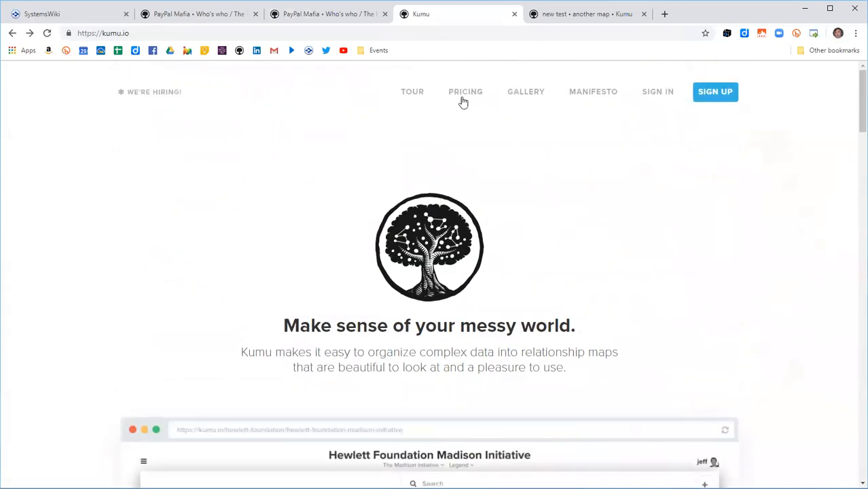
{"action": "scroll", "coordinate": [514, 145], "scroll_direction": "down", "scroll_amount": 15}
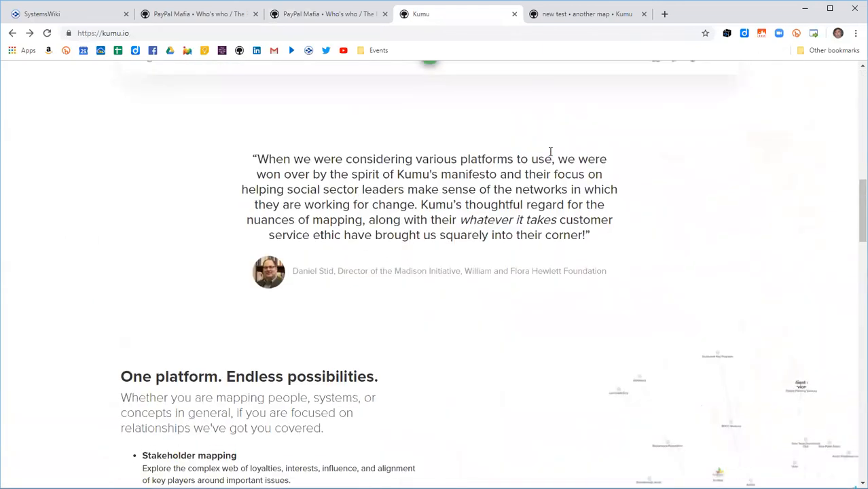
{"action": "scroll", "coordinate": [474, 198], "scroll_direction": "down", "scroll_amount": 3}
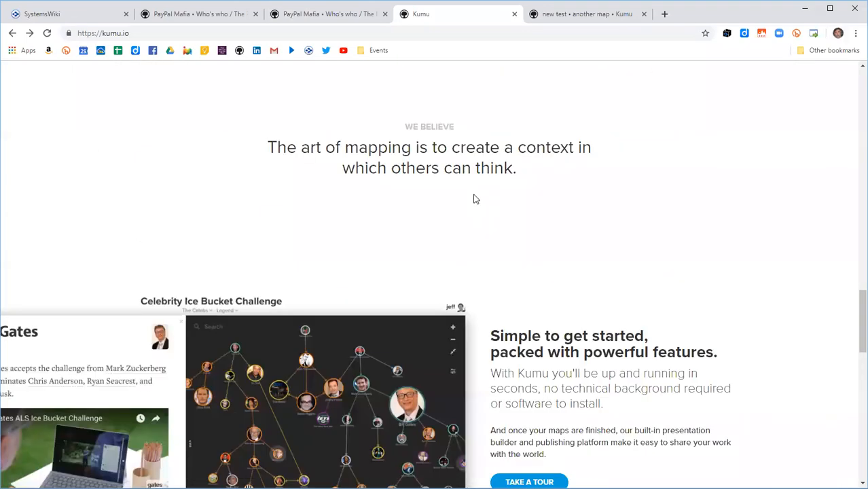
{"action": "scroll", "coordinate": [343, 214], "scroll_direction": "up", "scroll_amount": 4}
{"action": "left_click", "coordinate": [277, 178]}
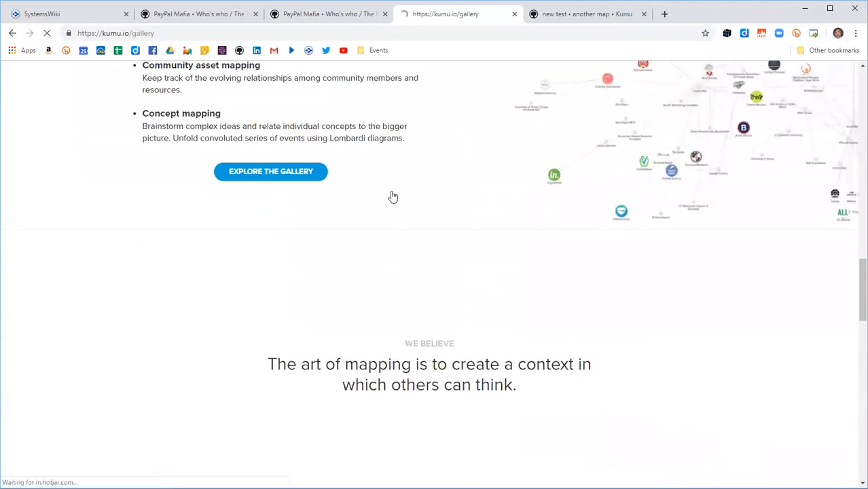
Step: Browse the gallery projects through to the page footer and open the Community page
{"action": "scroll", "coordinate": [524, 231], "scroll_direction": "down", "scroll_amount": 10}
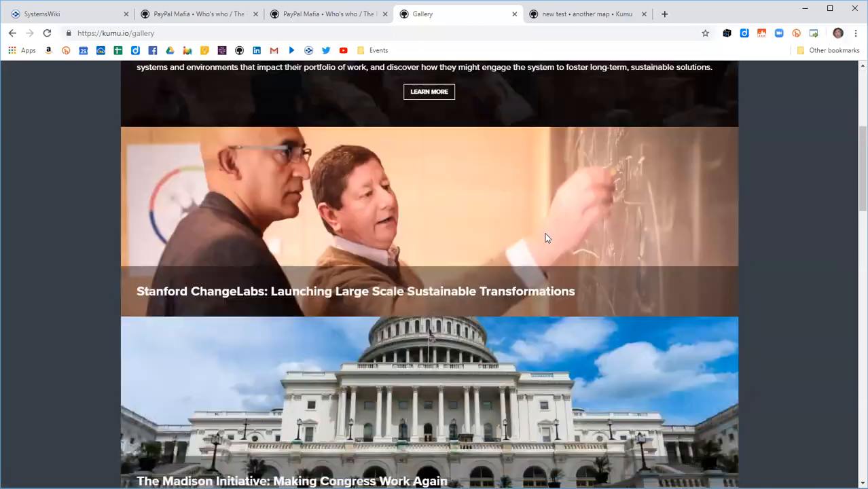
{"action": "scroll", "coordinate": [546, 237], "scroll_direction": "down", "scroll_amount": 14}
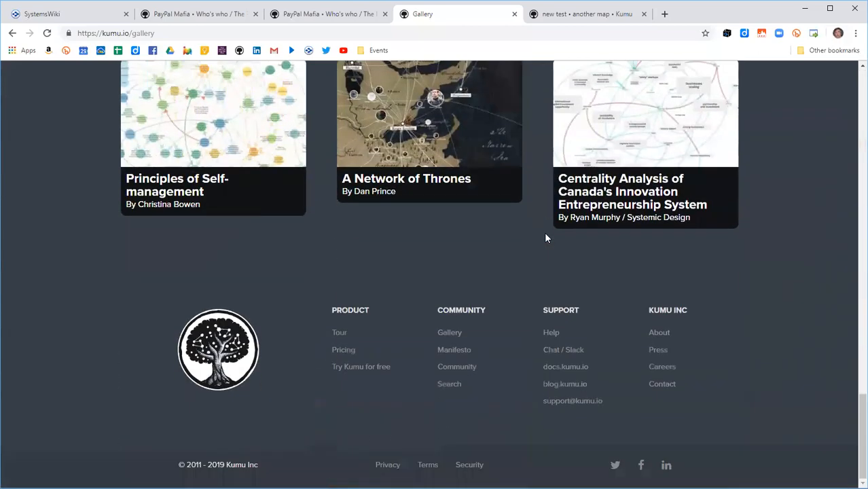
{"action": "left_click", "coordinate": [457, 367]}
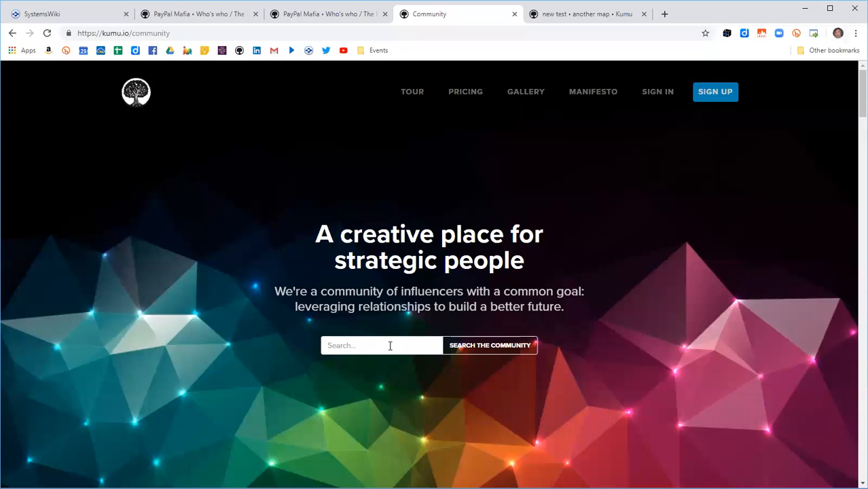
Step: Examine the Community page's search area, featured projects and the section on The Kumus consultants
{"action": "scroll", "coordinate": [597, 315], "scroll_direction": "down", "scroll_amount": 5}
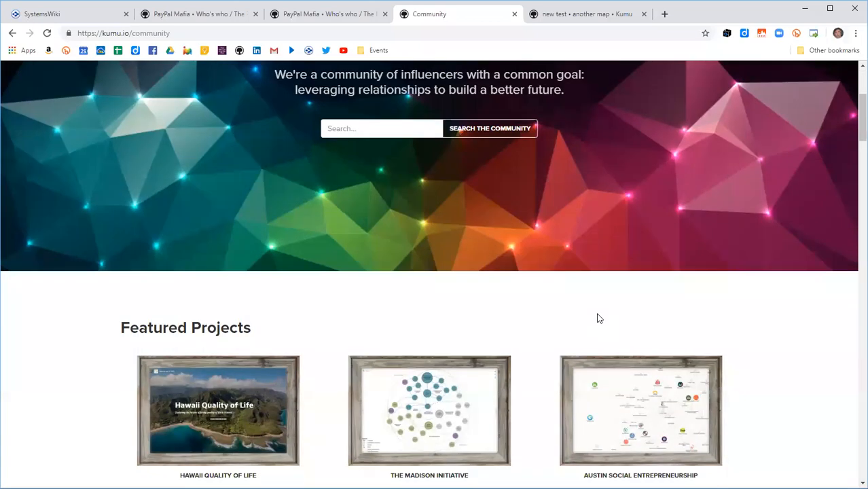
{"action": "scroll", "coordinate": [559, 253], "scroll_direction": "up", "scroll_amount": 5}
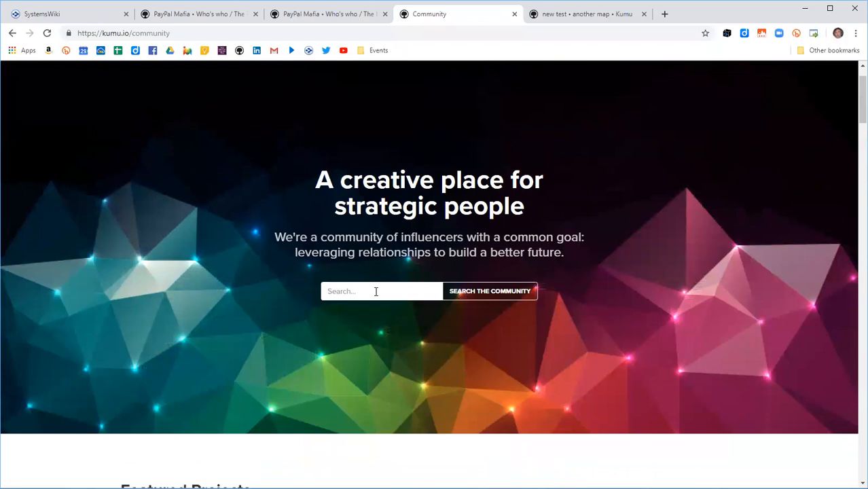
{"action": "scroll", "coordinate": [619, 268], "scroll_direction": "down", "scroll_amount": 3}
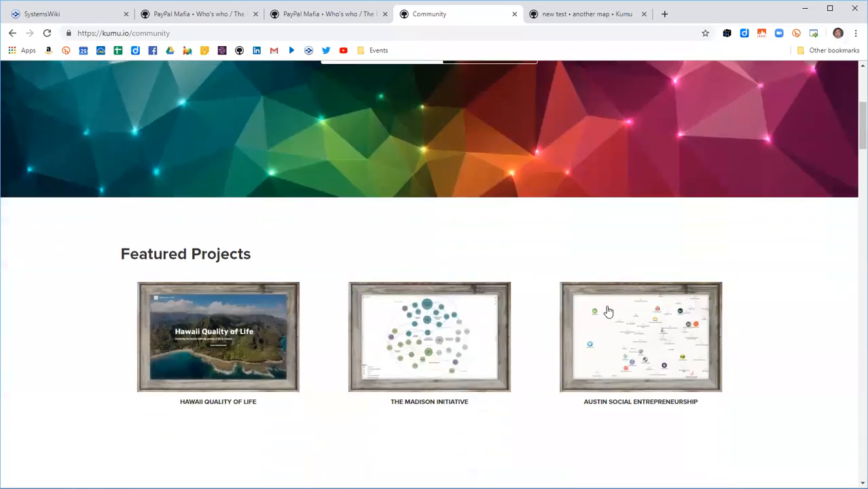
{"action": "scroll", "coordinate": [774, 358], "scroll_direction": "down", "scroll_amount": 2}
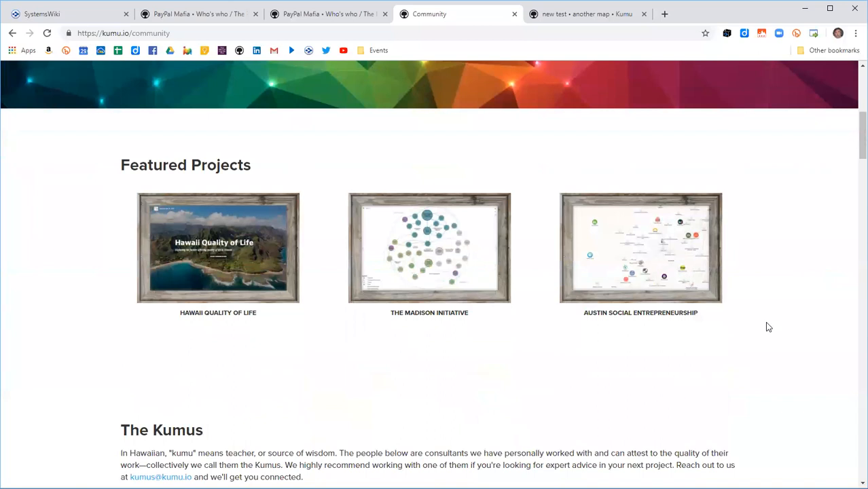
{"action": "scroll", "coordinate": [769, 328], "scroll_direction": "down", "scroll_amount": 2}
{"action": "scroll", "coordinate": [767, 324], "scroll_direction": "down", "scroll_amount": 1}
{"action": "scroll", "coordinate": [767, 324], "scroll_direction": "up", "scroll_amount": 3}
Step: Return to the PayPal Mafia project, highlight the project part of its web address and check the project's map list
{"action": "left_click", "coordinate": [339, 14]}
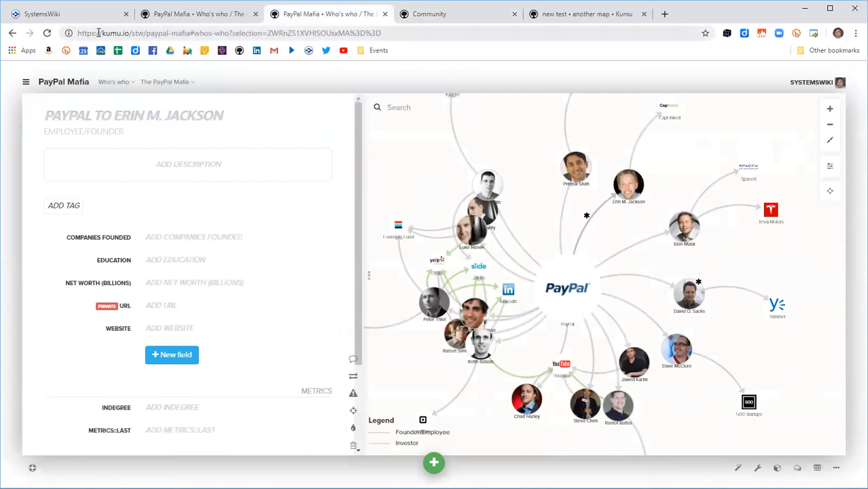
{"action": "left_click_drag", "start_coordinate": [78, 33], "coordinate": [191, 32]}
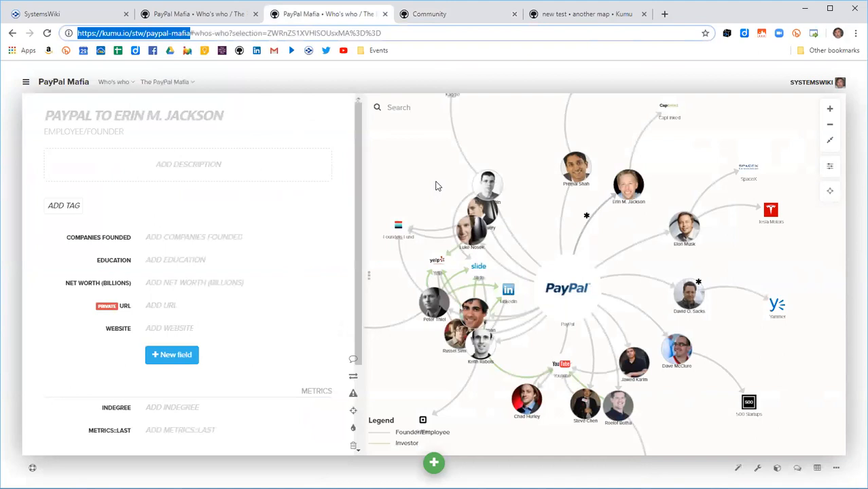
{"action": "left_click", "coordinate": [398, 159]}
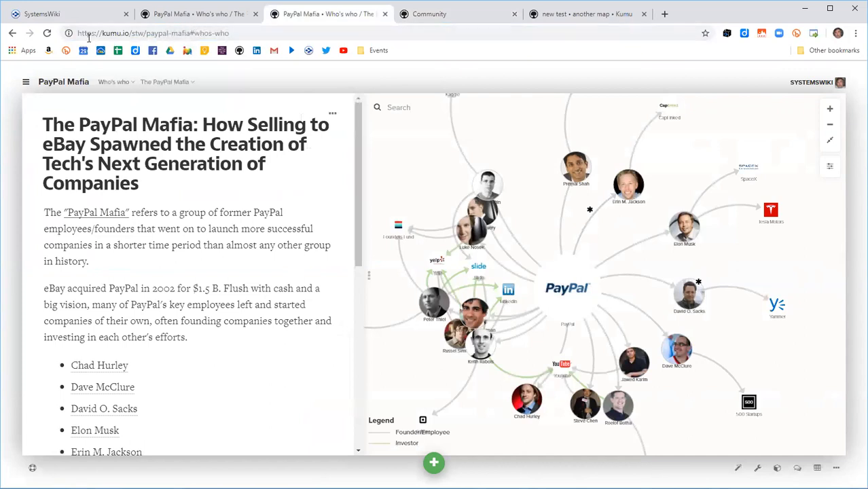
{"action": "left_click", "coordinate": [120, 82]}
{"action": "left_click", "coordinate": [121, 84]}
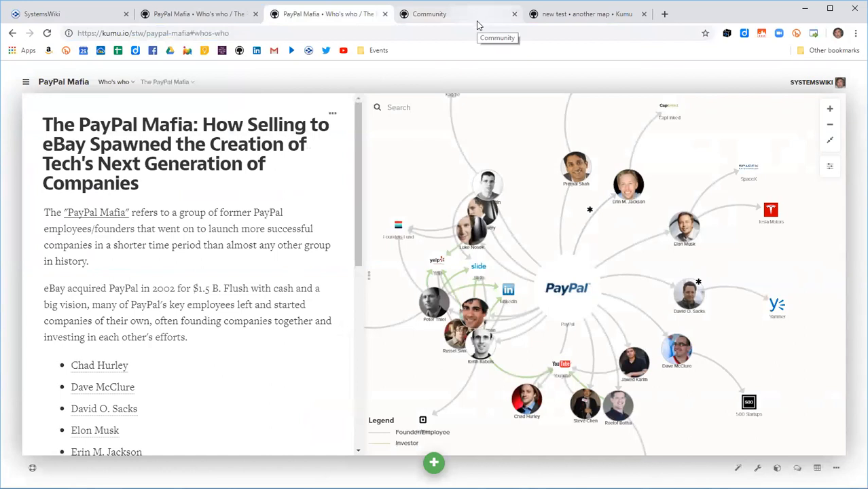
Step: Switch to the new test project, view its intro map and return to the map named another map
{"action": "left_click", "coordinate": [583, 20]}
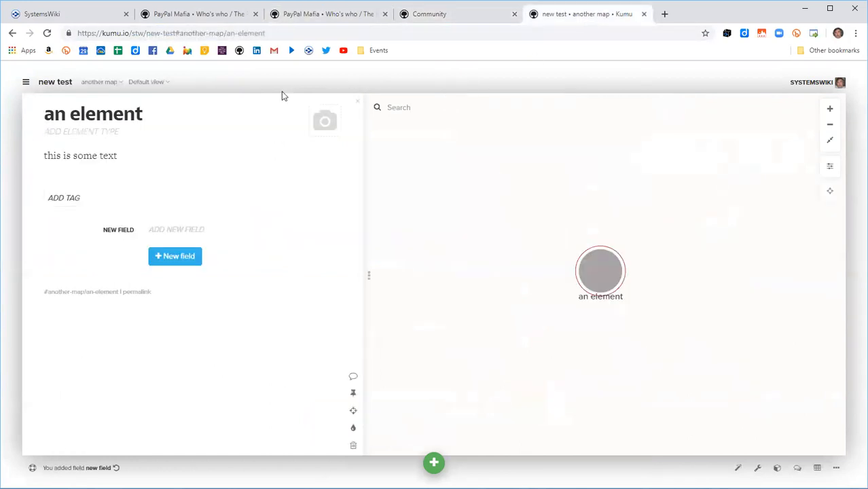
{"action": "left_click", "coordinate": [111, 83]}
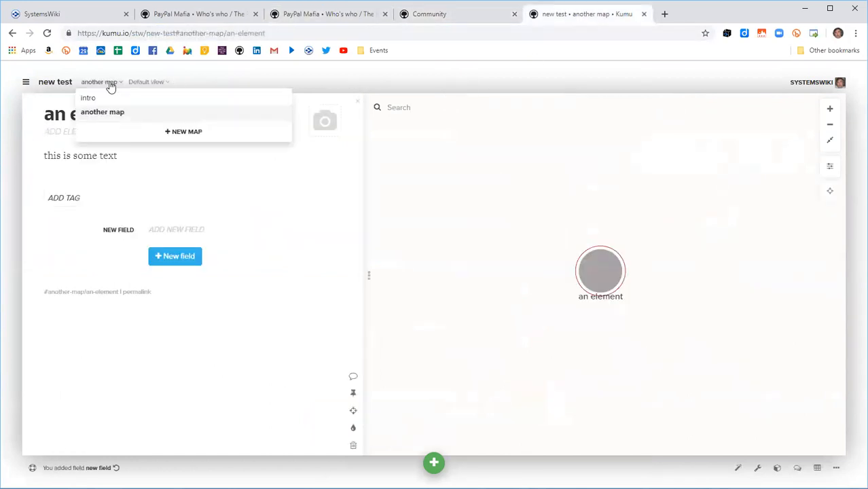
{"action": "left_click", "coordinate": [103, 97]}
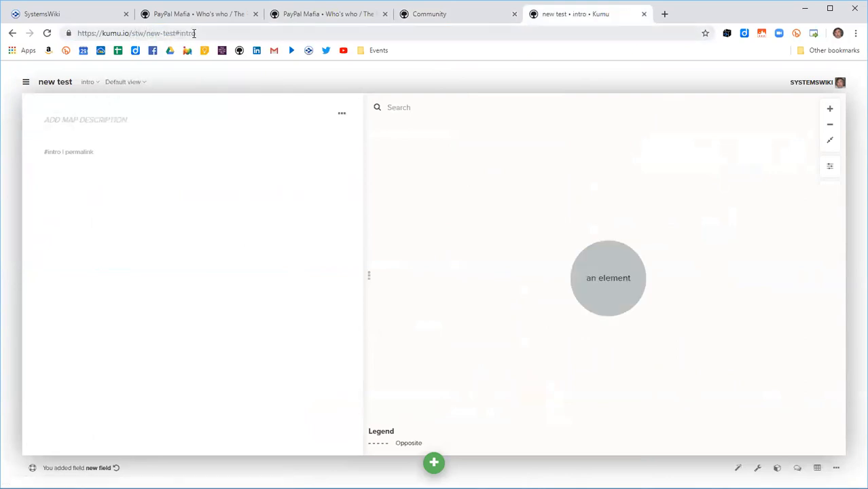
{"action": "left_click", "coordinate": [91, 83]}
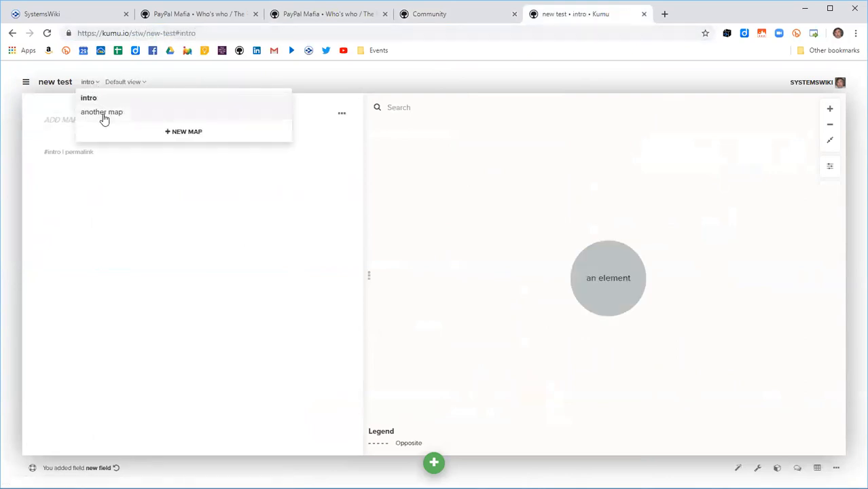
{"action": "left_click", "coordinate": [102, 112]}
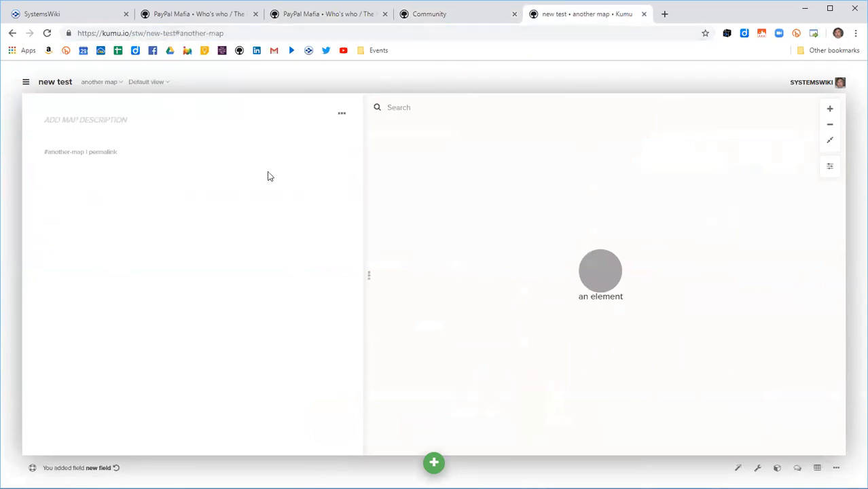
Step: Tag the element named an element on another map with junk, time, space and dirt
{"action": "left_click", "coordinate": [592, 266]}
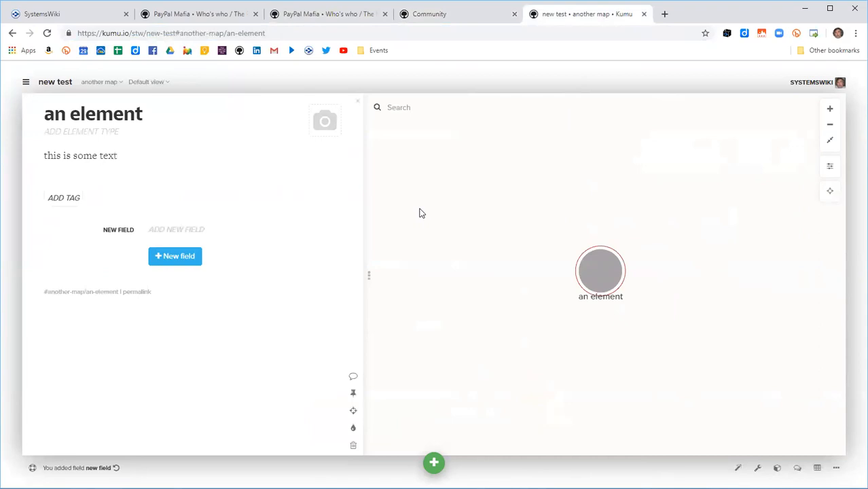
{"action": "left_click", "coordinate": [72, 205]}
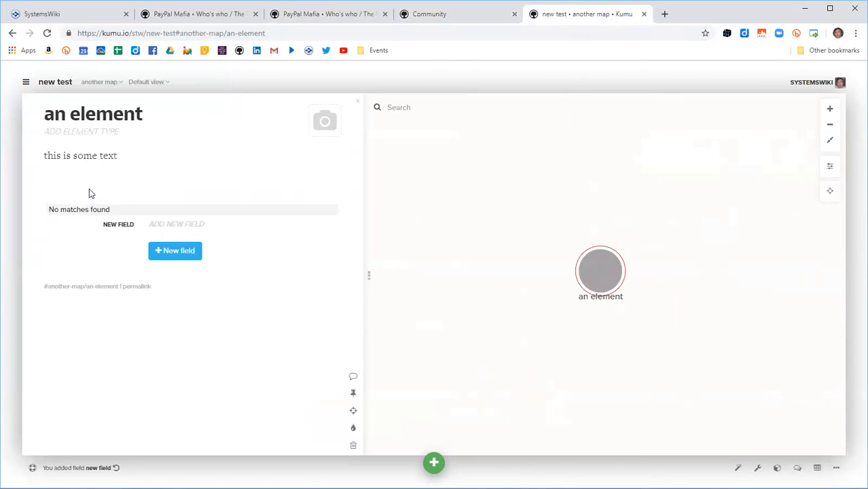
{"action": "type", "text": "junk"}
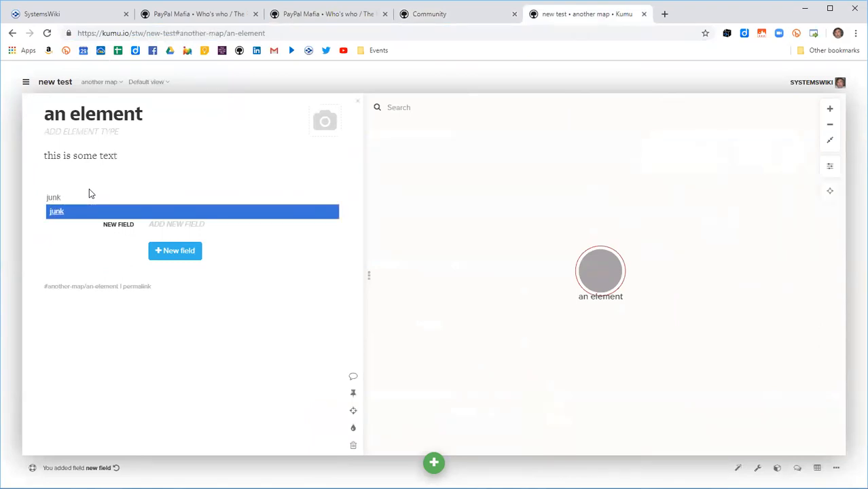
{"action": "key", "text": "Return"}
{"action": "type", "text": "time"}
{"action": "key", "text": "Return"}
{"action": "type", "text": "space"}
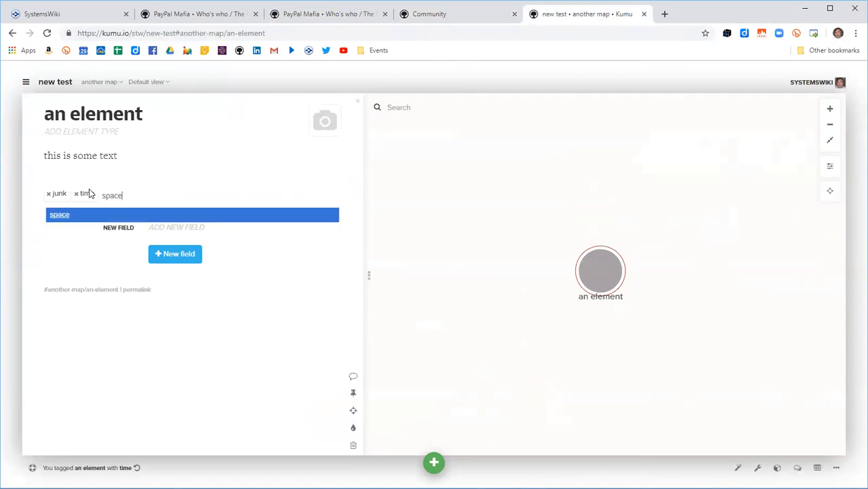
{"action": "key", "text": "Return"}
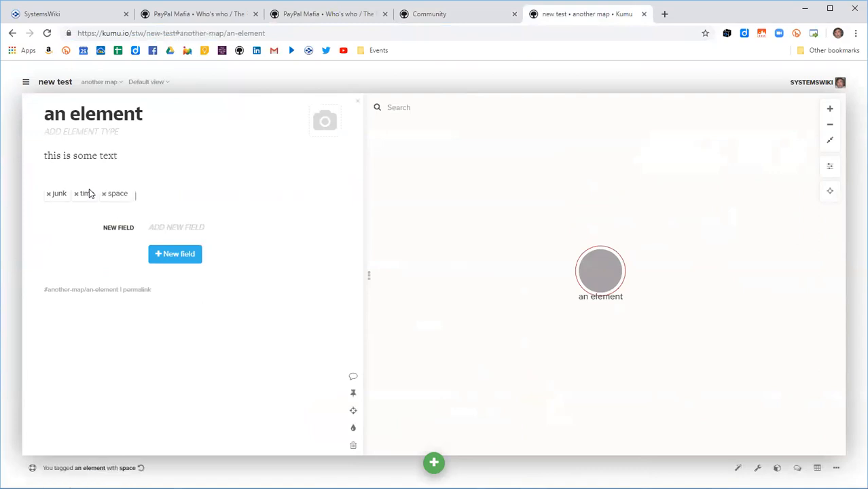
{"action": "type", "text": "dirt"}
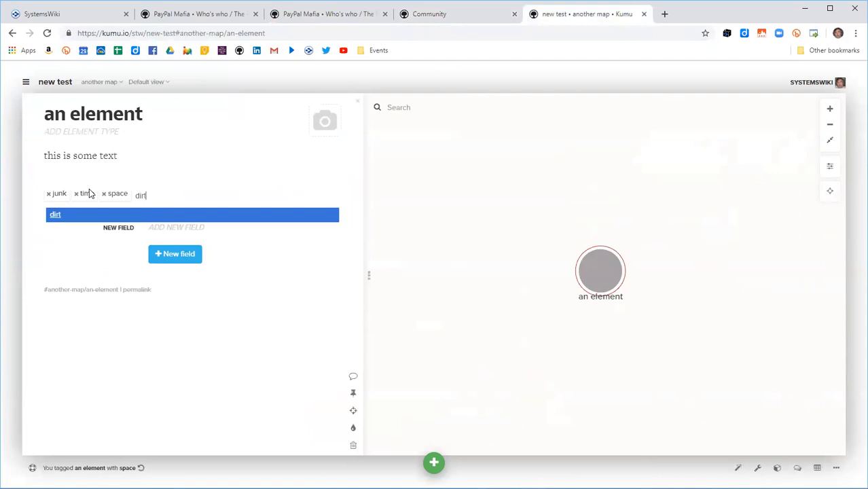
{"action": "key", "text": "Return"}
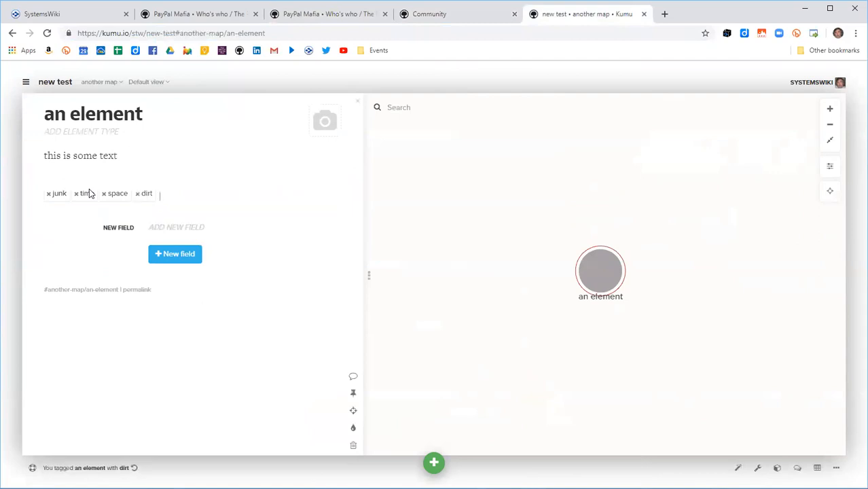
Step: Search the current map for time
{"action": "left_click", "coordinate": [402, 107]}
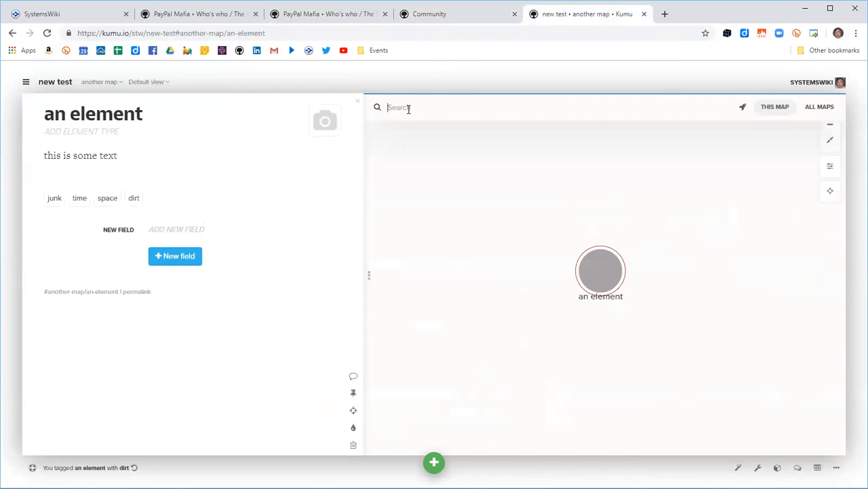
{"action": "type", "text": "time"}
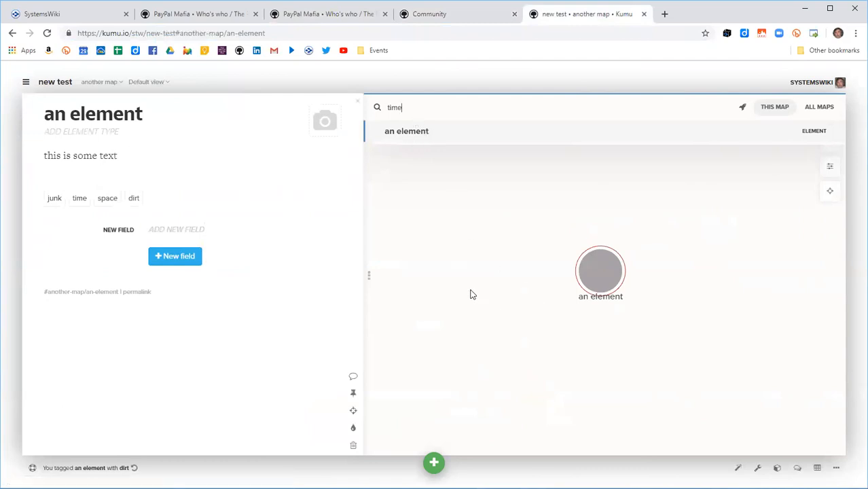
Step: Connect the element named an element to a new element named more stuff
{"action": "left_click_drag", "start_coordinate": [571, 279], "coordinate": [471, 232]}
{"action": "type", "text": "more stuff"}
{"action": "key", "text": "Return"}
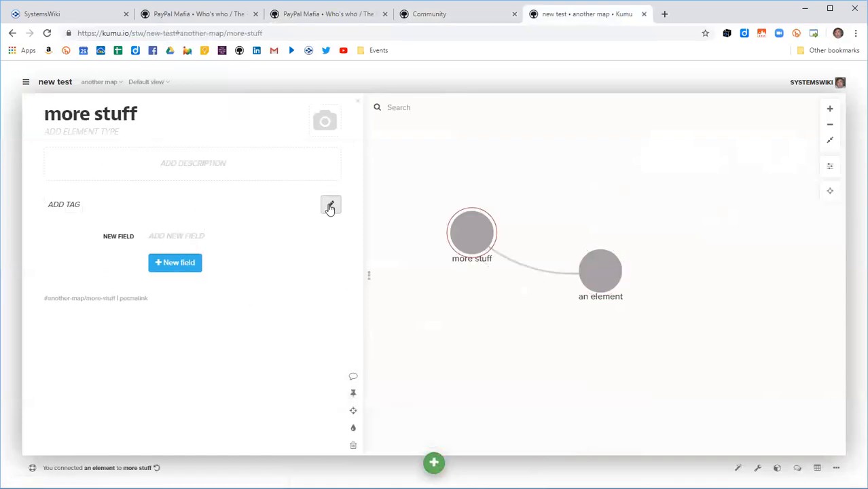
Step: Tag the more stuff element with the existing tags dirt and space
{"action": "left_click", "coordinate": [331, 206]}
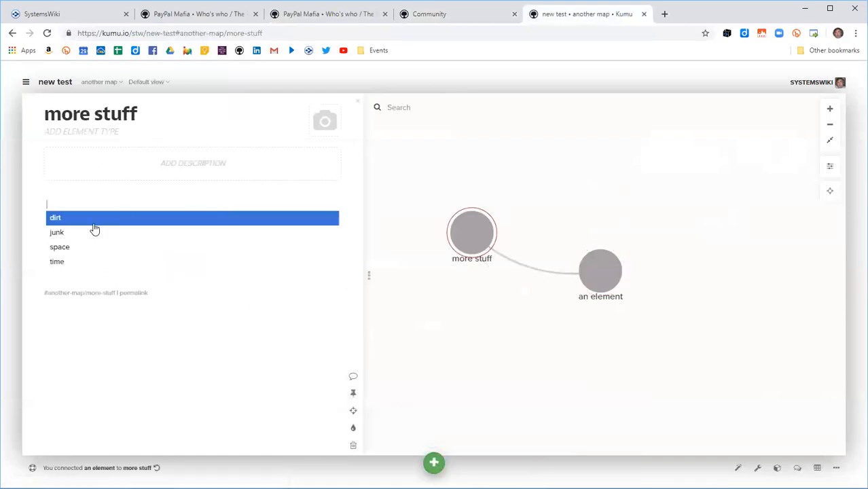
{"action": "left_click", "coordinate": [56, 218]}
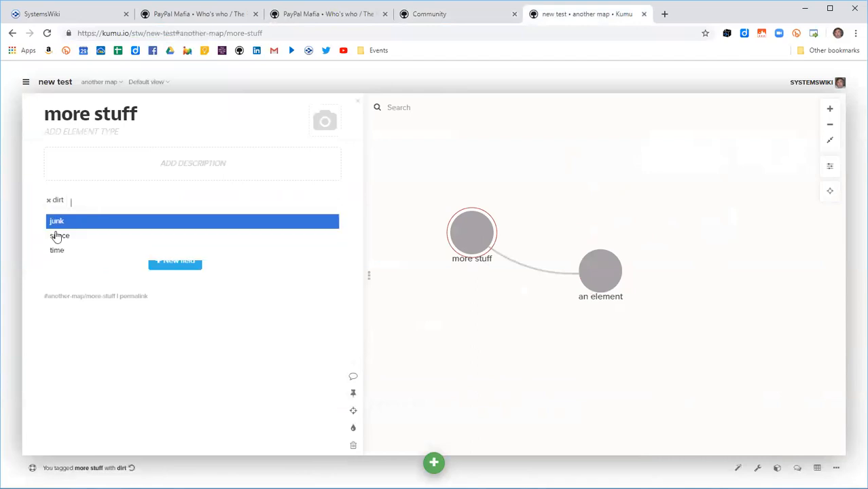
{"action": "left_click", "coordinate": [58, 235]}
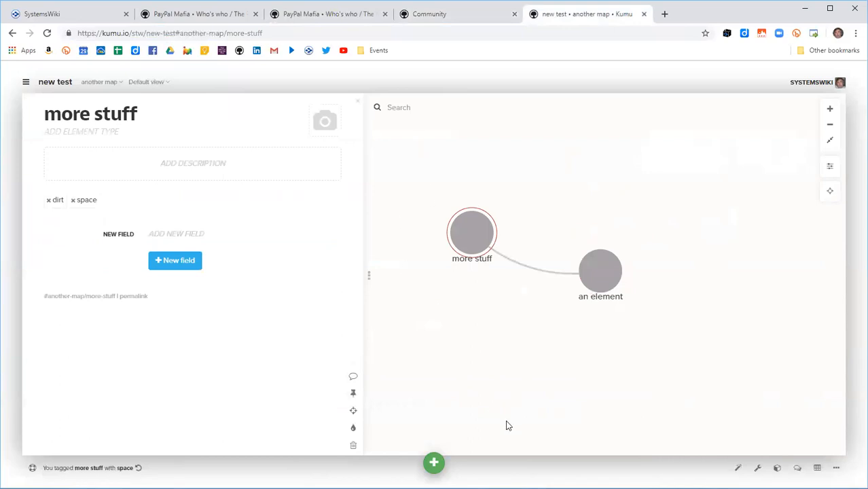
{"action": "mouse_move", "coordinate": [97, 136]}
{"action": "left_click", "coordinate": [86, 204]}
Step: Select the element named an element, search the current map for sp and narrow the search to sp st
{"action": "left_click", "coordinate": [599, 277]}
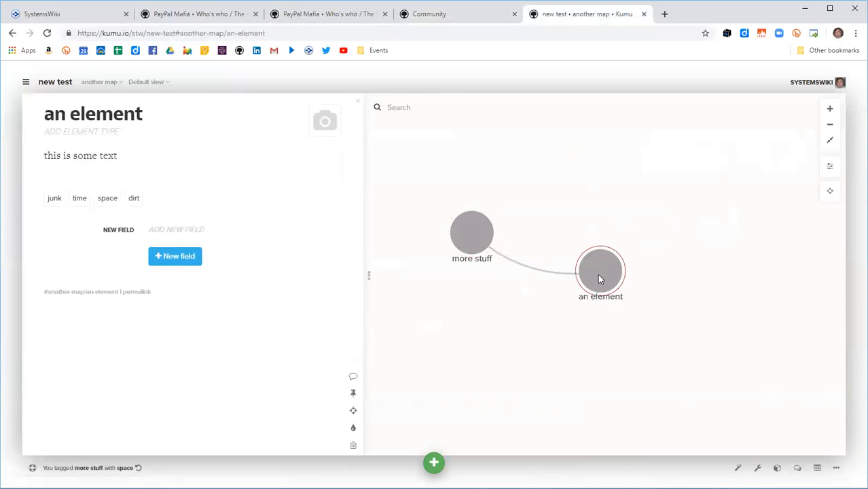
{"action": "left_click", "coordinate": [399, 107]}
{"action": "type", "text": "sp"}
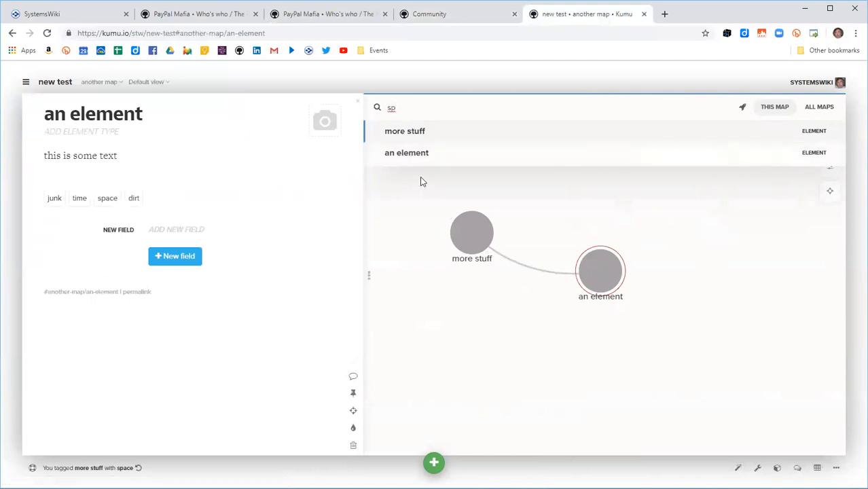
{"action": "key", "text": "Escape"}
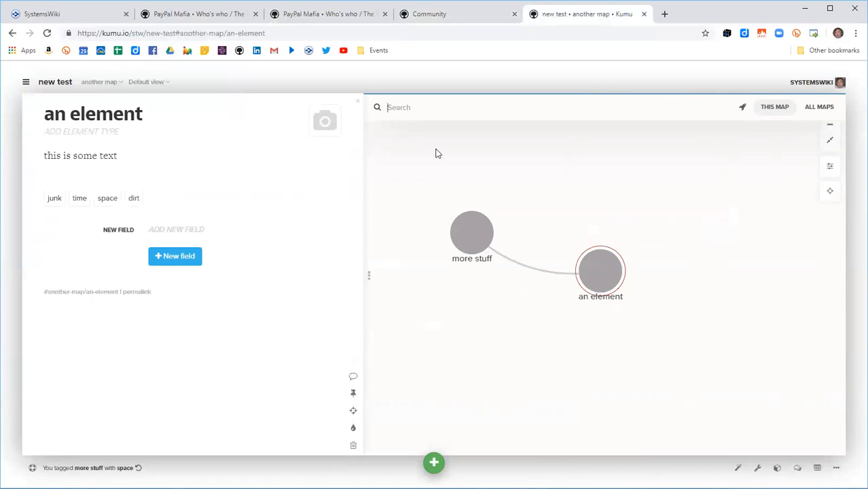
{"action": "type", "text": "sp"}
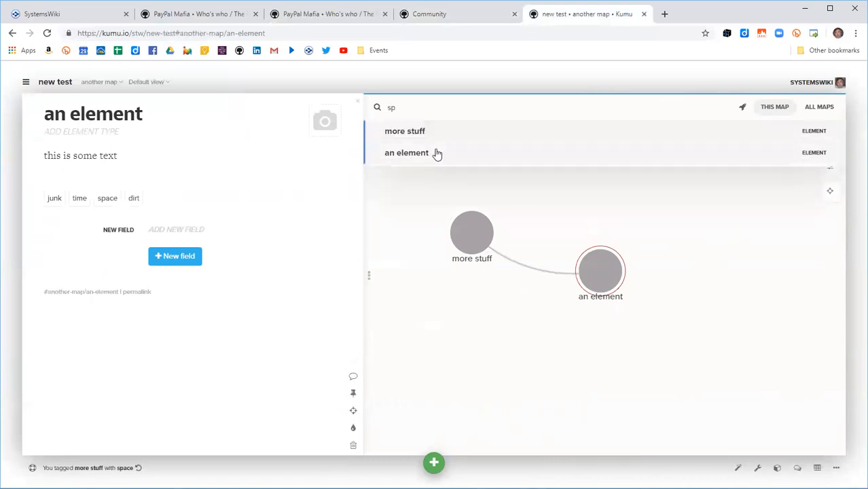
{"action": "type", "text": " st"}
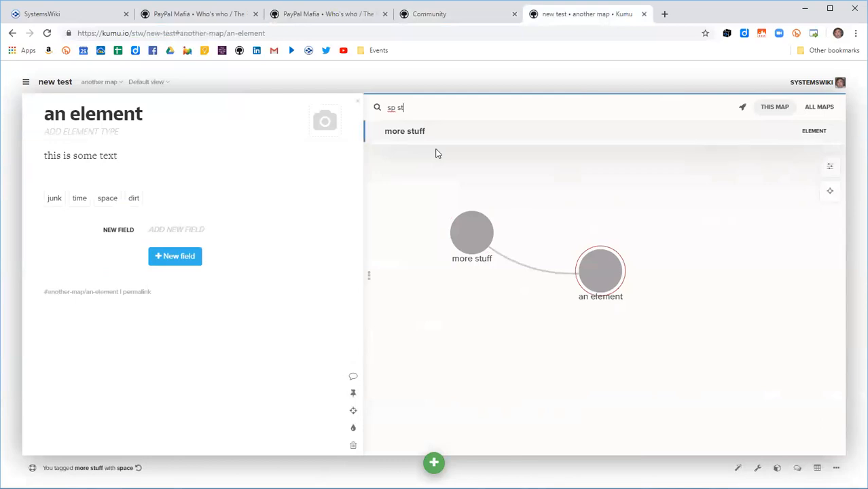
Step: Clear the search, search the map for sp again and go to the result named an element
{"action": "key", "text": "BackSpace"}
{"action": "key", "text": "BackSpace"}
{"action": "key", "text": "BackSpace"}
{"action": "key", "text": "BackSpace"}
{"action": "key", "text": "BackSpace"}
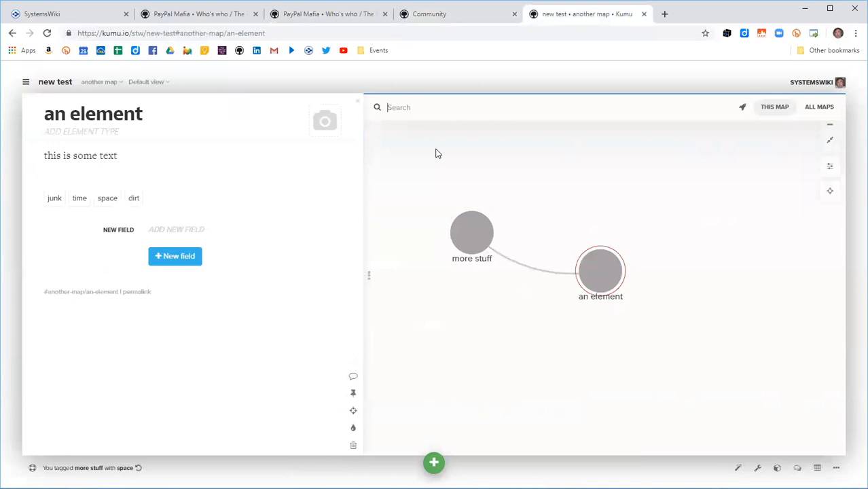
{"action": "type", "text": "sp"}
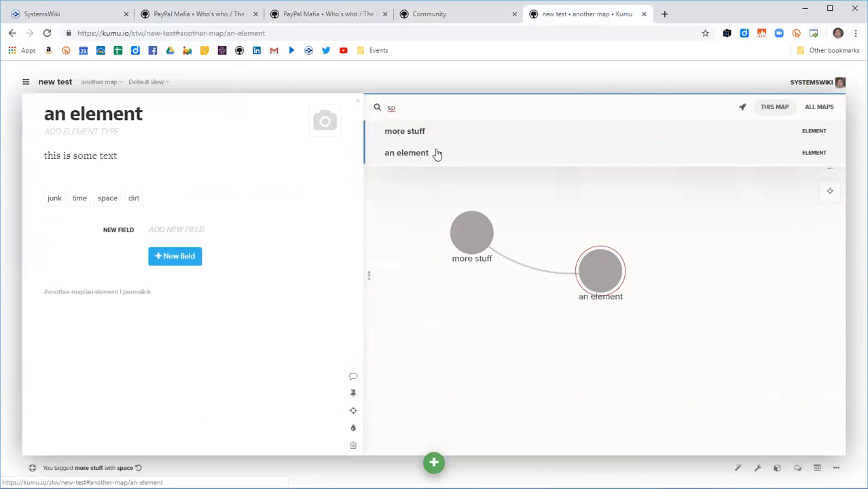
{"action": "key", "text": "BackSpace"}
{"action": "key", "text": "BackSpace"}
{"action": "type", "text": "s"}
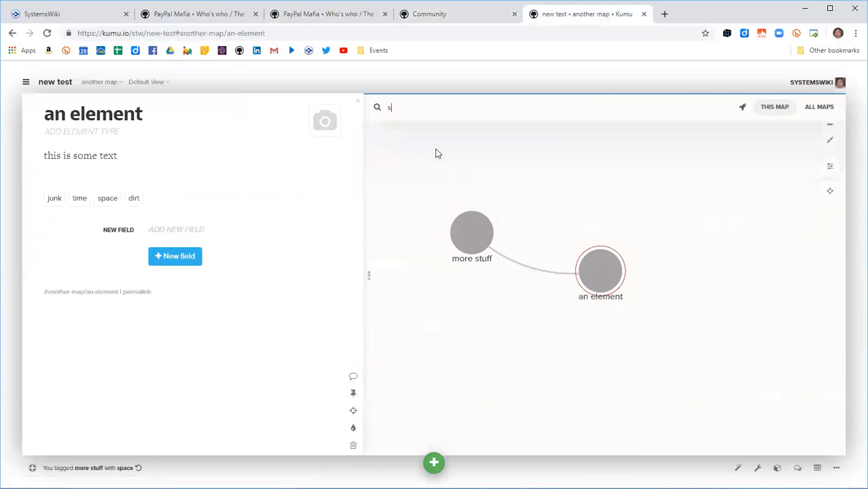
{"action": "type", "text": "p"}
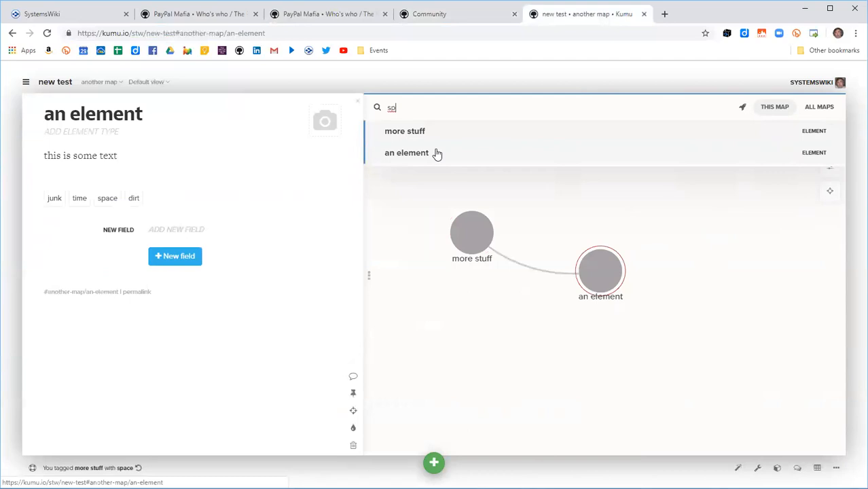
{"action": "left_click", "coordinate": [437, 154]}
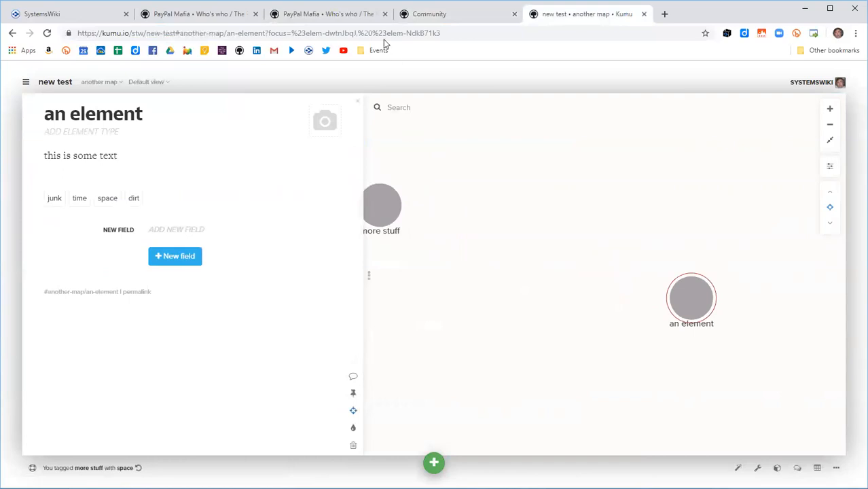
Step: Switch to the PayPal Mafia project and use the Selector Builder to select all elements whose Element Type is Person
{"action": "left_click", "coordinate": [400, 109]}
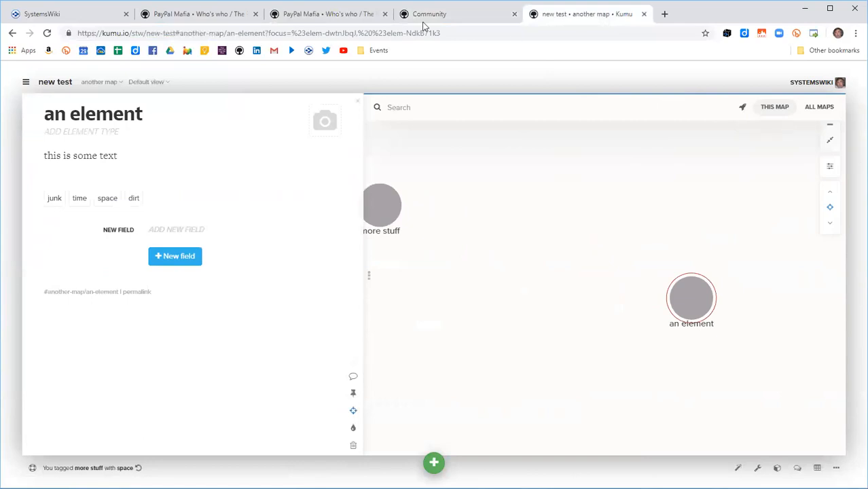
{"action": "left_click", "coordinate": [306, 15]}
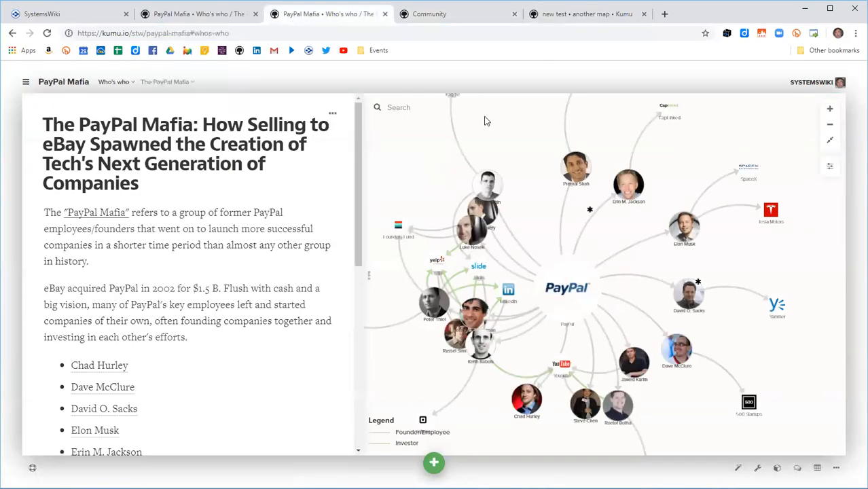
{"action": "left_click", "coordinate": [399, 106]}
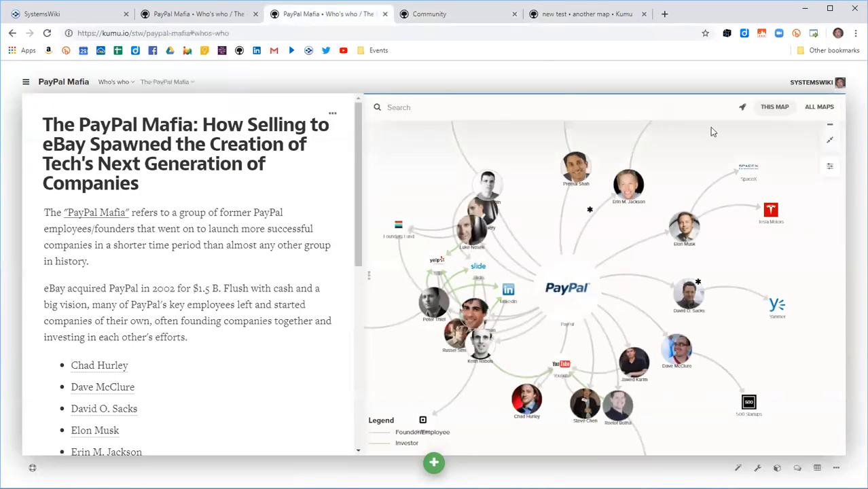
{"action": "left_click", "coordinate": [742, 111]}
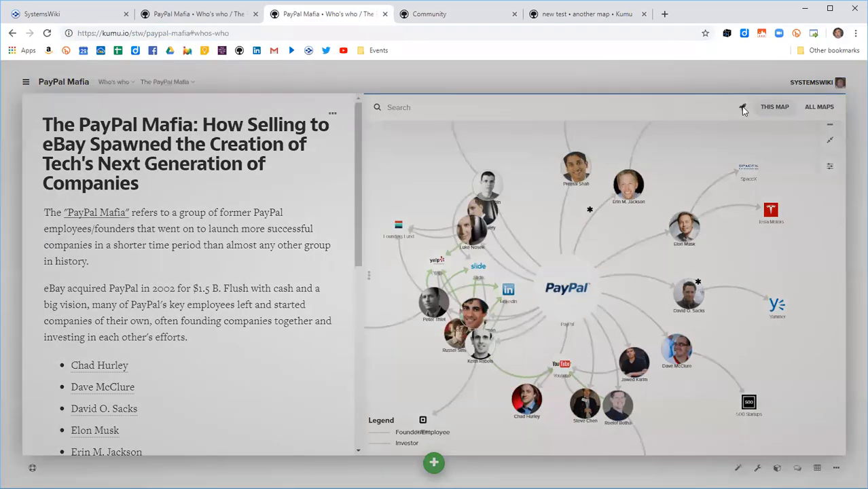
{"action": "left_click", "coordinate": [394, 134]}
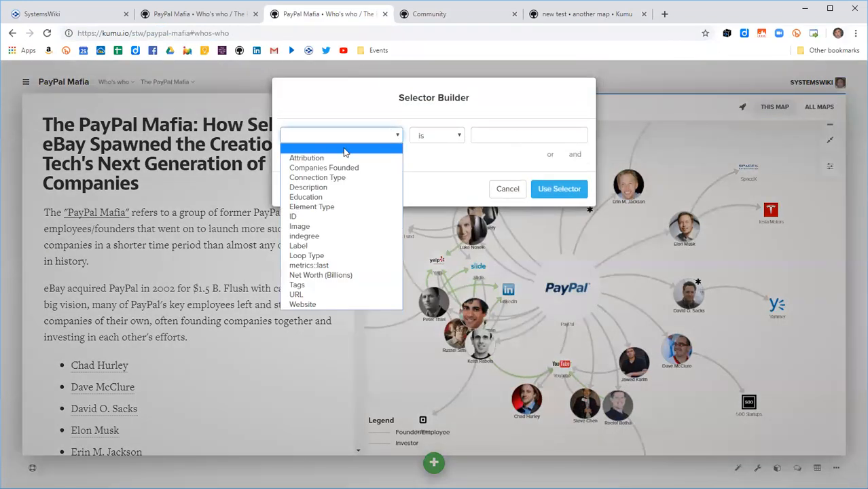
{"action": "left_click", "coordinate": [343, 207]}
{"action": "left_click", "coordinate": [481, 134]}
{"action": "type", "text": "e"}
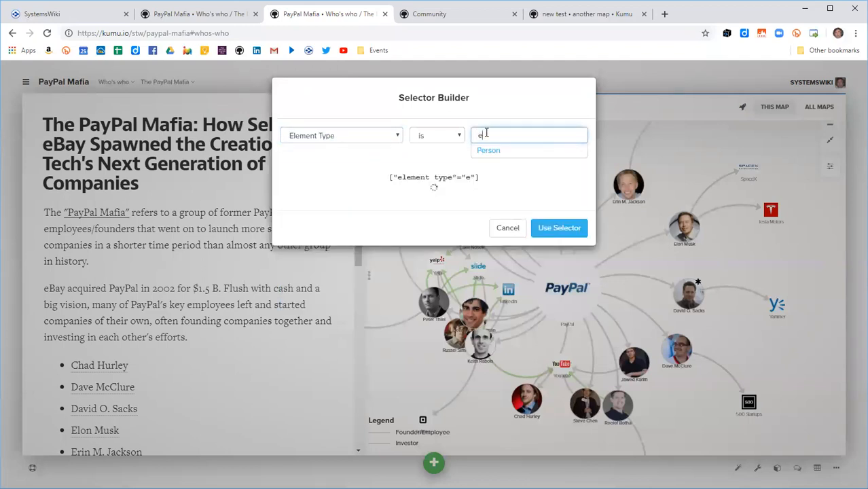
{"action": "left_click", "coordinate": [487, 152]}
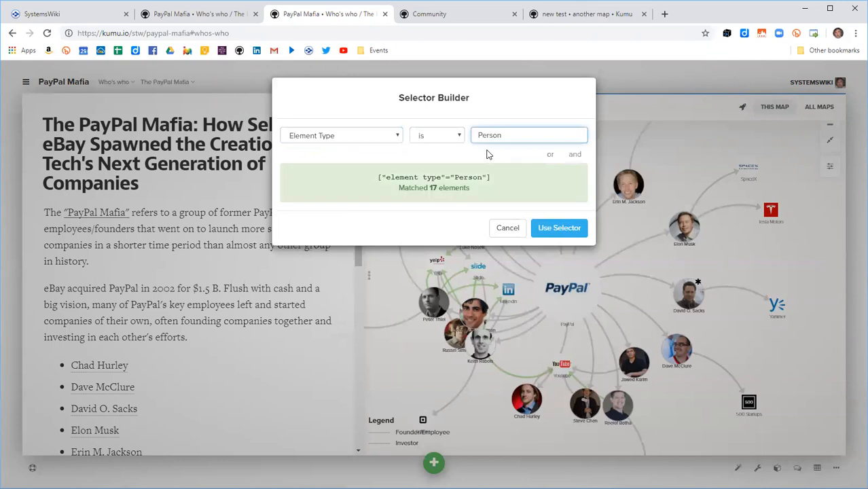
{"action": "left_click", "coordinate": [557, 228]}
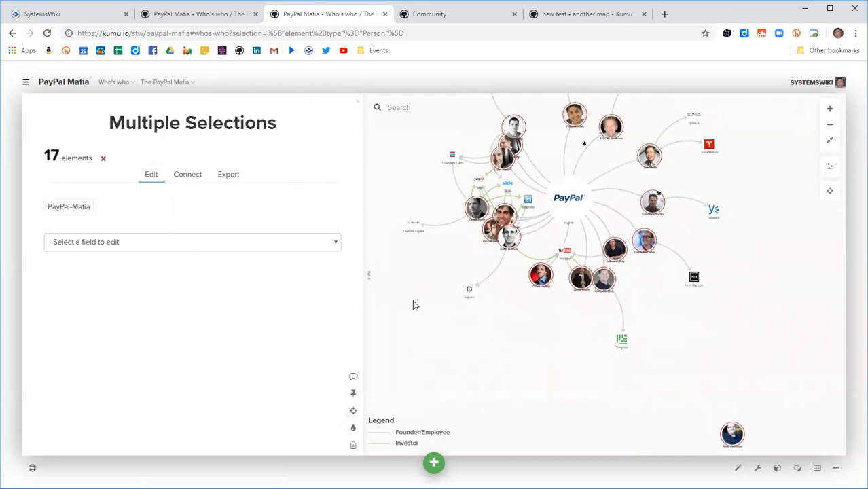
Step: Check which fields can be edited for the selected people, clear the selection and look over the map overview and the whole network
{"action": "left_click", "coordinate": [333, 246]}
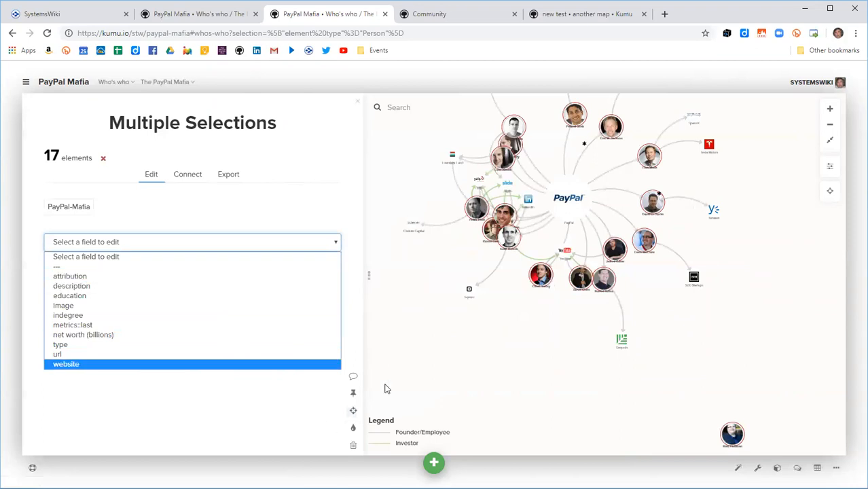
{"action": "left_click", "coordinate": [446, 349]}
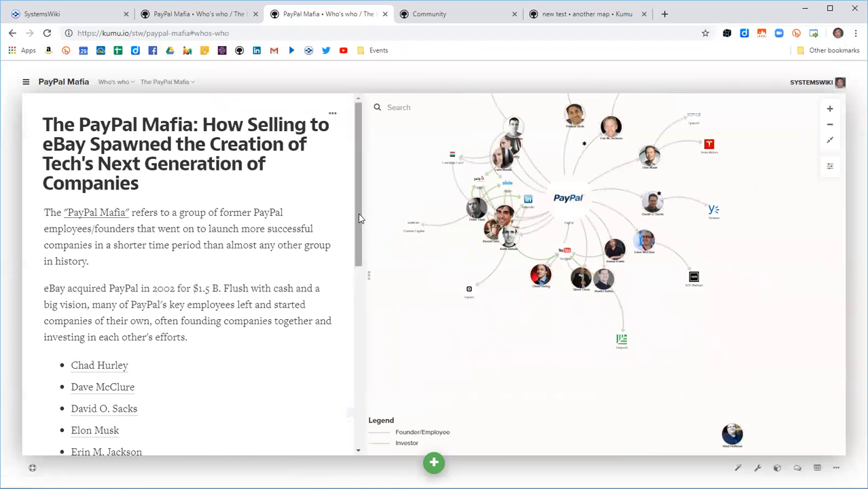
{"action": "left_click_drag", "start_coordinate": [360, 218], "coordinate": [361, 262]}
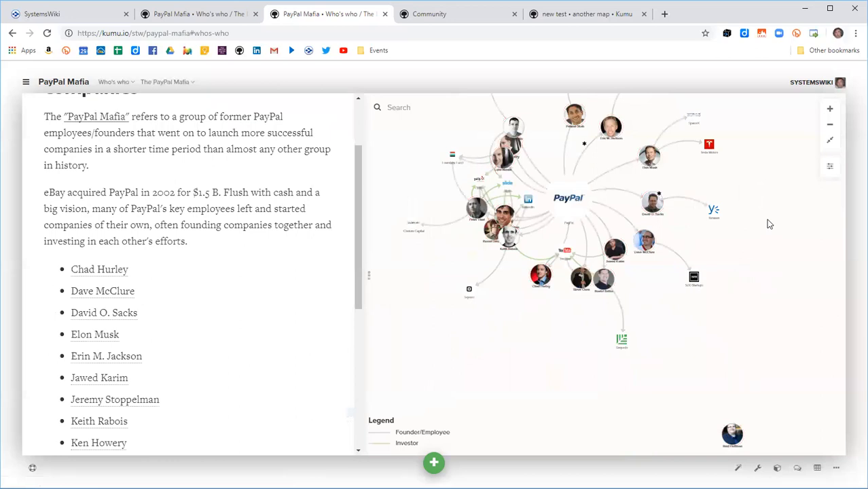
{"action": "left_click_drag", "start_coordinate": [769, 228], "coordinate": [767, 293]}
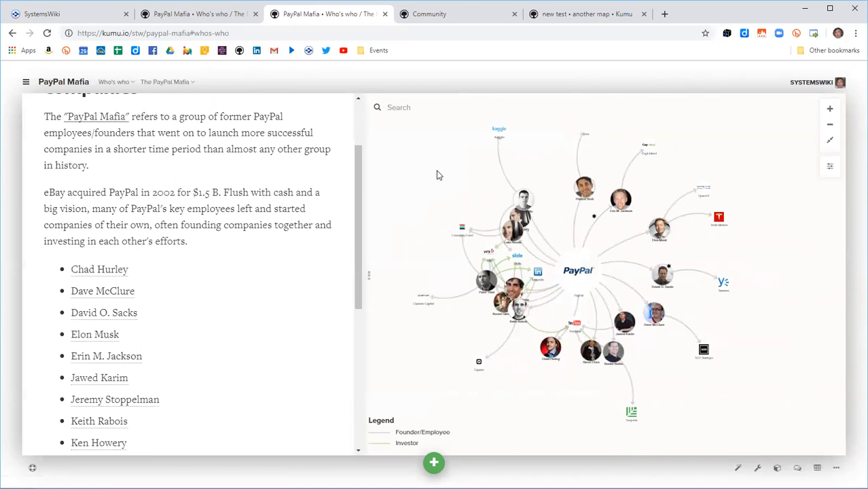
{"action": "scroll", "coordinate": [444, 177], "scroll_direction": "up", "scroll_amount": 1}
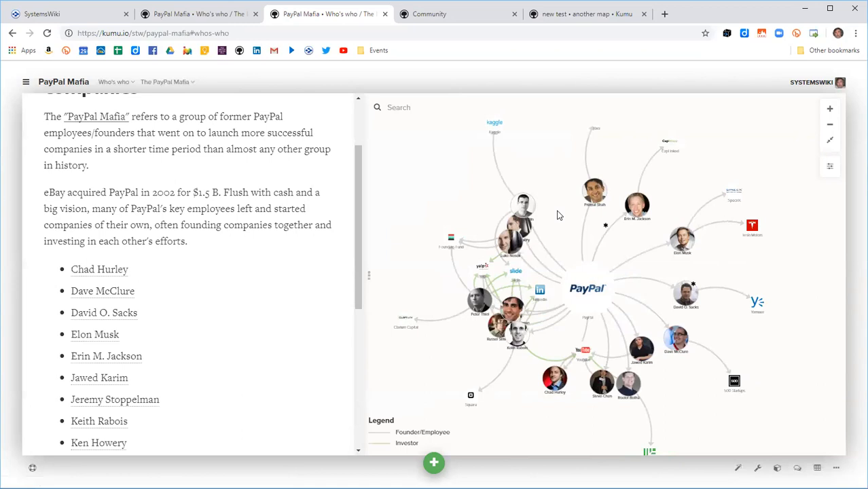
Step: Switch to TheBrain, search for the contact by first name and open the contact's own entry
{"action": "left_click", "coordinate": [81, 14]}
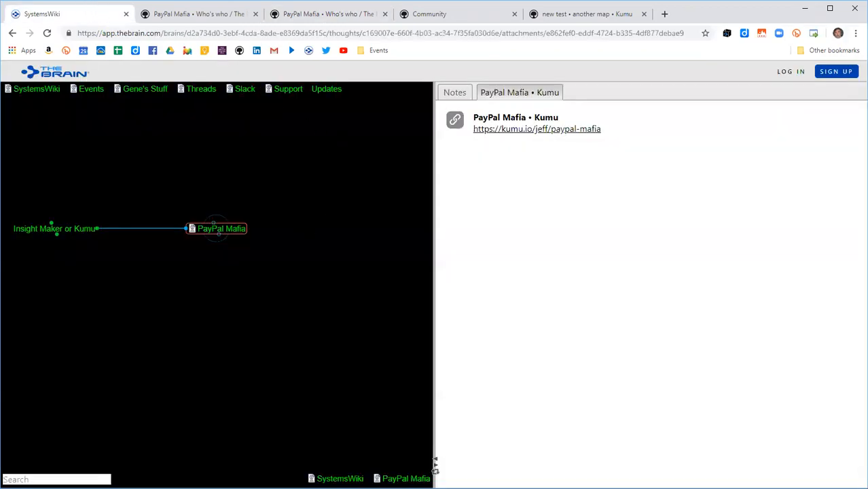
{"action": "type", "text": "jason"}
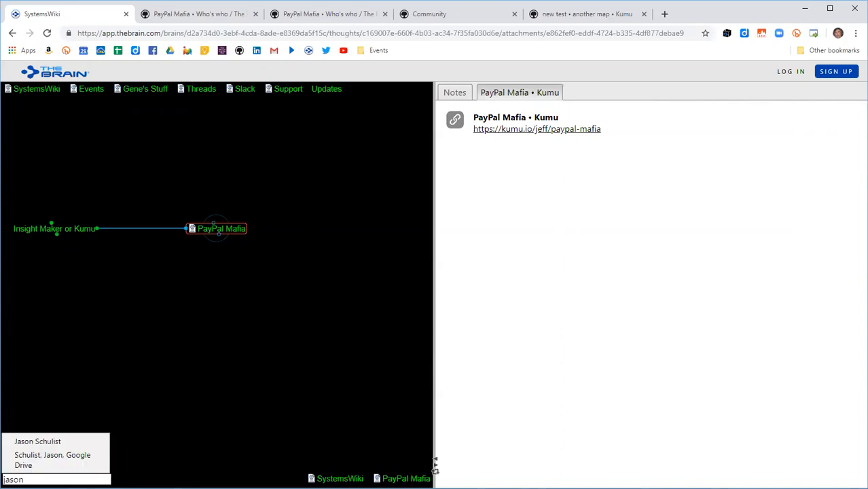
{"action": "left_click", "coordinate": [43, 440]}
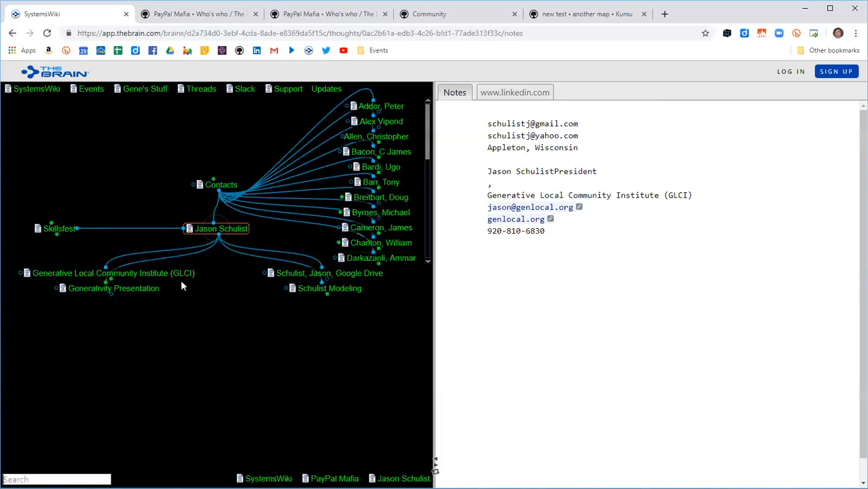
Step: View the contact's Generative Local Community Institute (GLCI) thought and its Facebook child thought, and return to the parent GLCI thought
{"action": "left_click", "coordinate": [55, 274]}
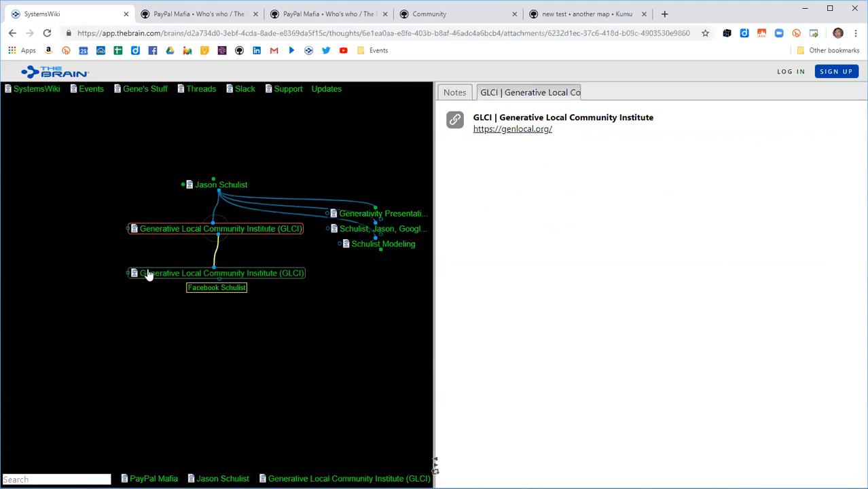
{"action": "left_click", "coordinate": [150, 273]}
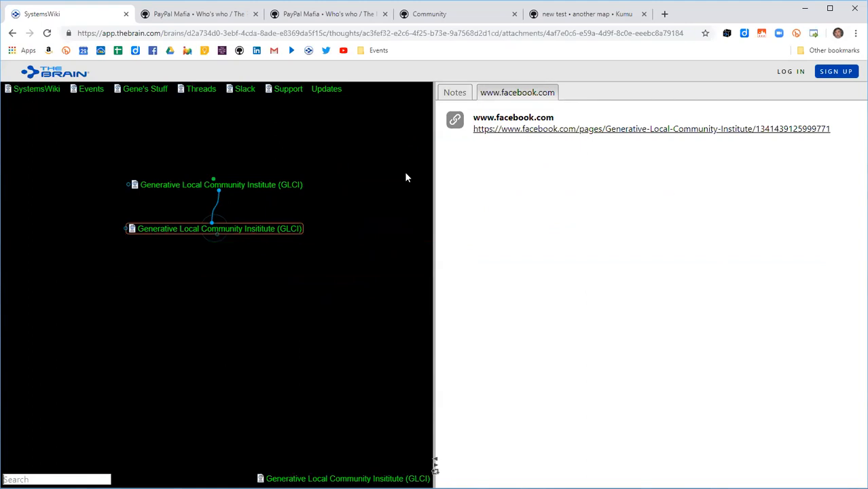
{"action": "left_click", "coordinate": [273, 185]}
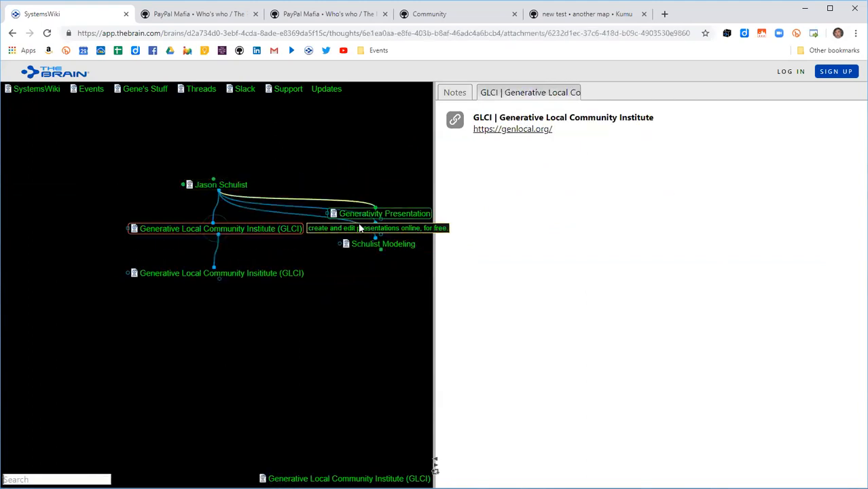
Step: Look through the contact's Generativity Presentation, Google Drive and modeling thoughts, and show the modeling thought's Generativity • Kumu link
{"action": "left_click", "coordinate": [376, 215]}
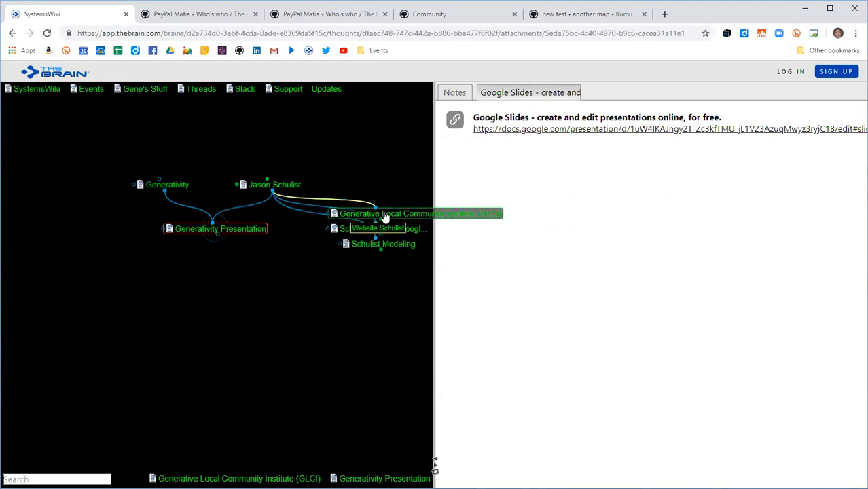
{"action": "left_click", "coordinate": [402, 231]}
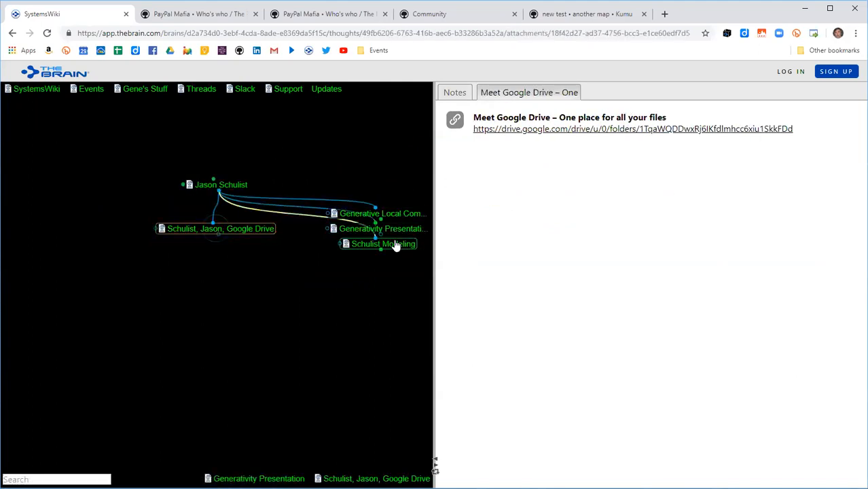
{"action": "left_click", "coordinate": [396, 244]}
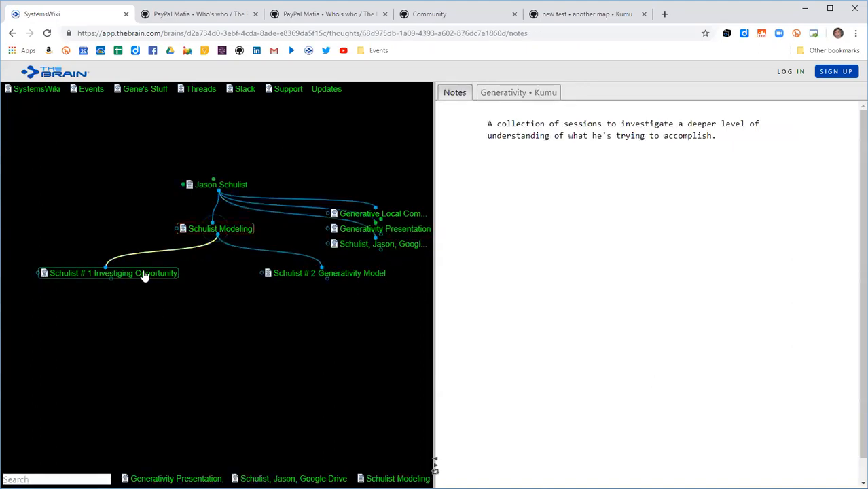
{"action": "left_click", "coordinate": [524, 95]}
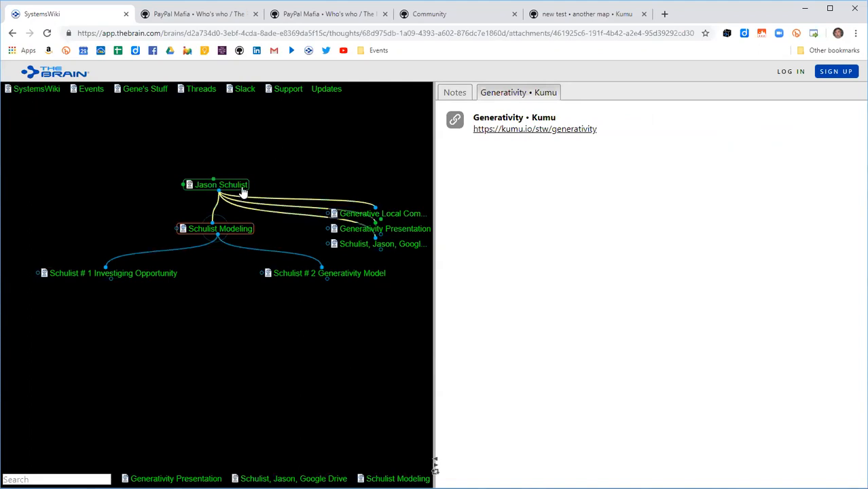
Step: Glance at the new test map, return to TheBrain and search for kumu to reach the main Kumu thought with its notes
{"action": "left_click", "coordinate": [586, 14]}
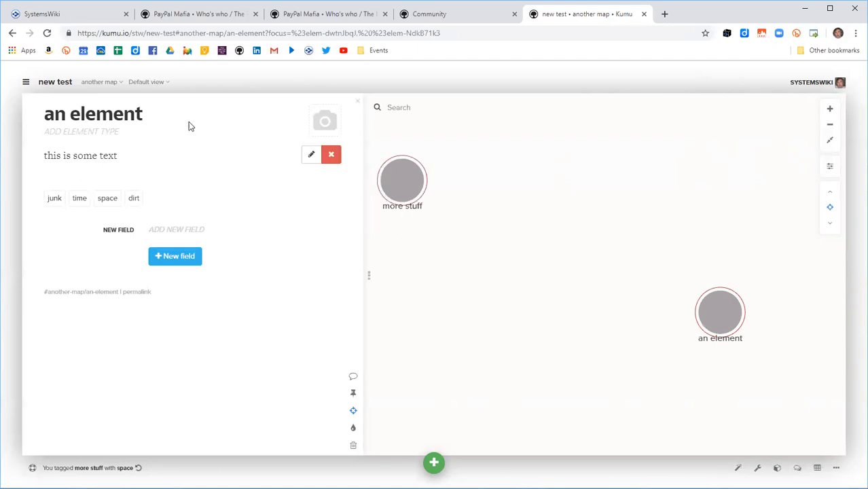
{"action": "left_click", "coordinate": [86, 15]}
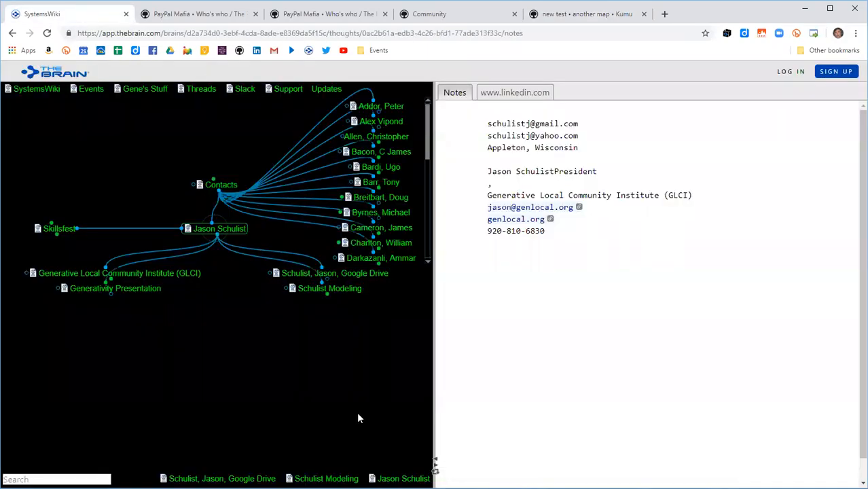
{"action": "type", "text": "kumu"}
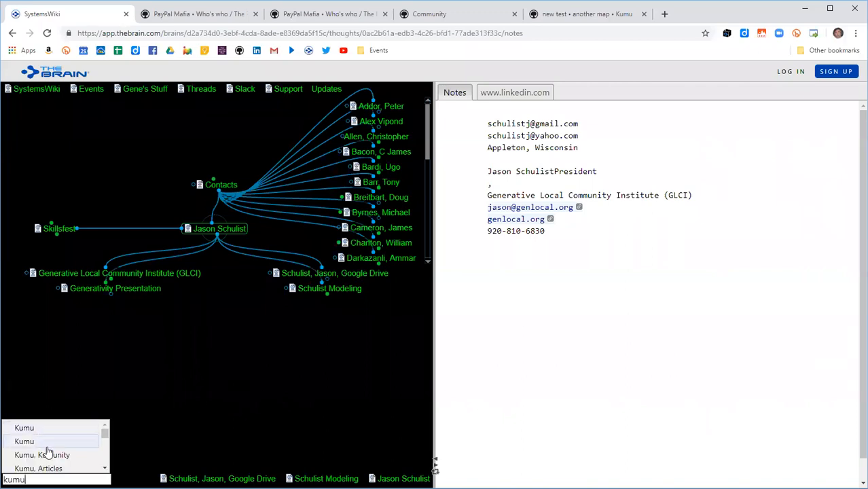
{"action": "left_click", "coordinate": [26, 441]}
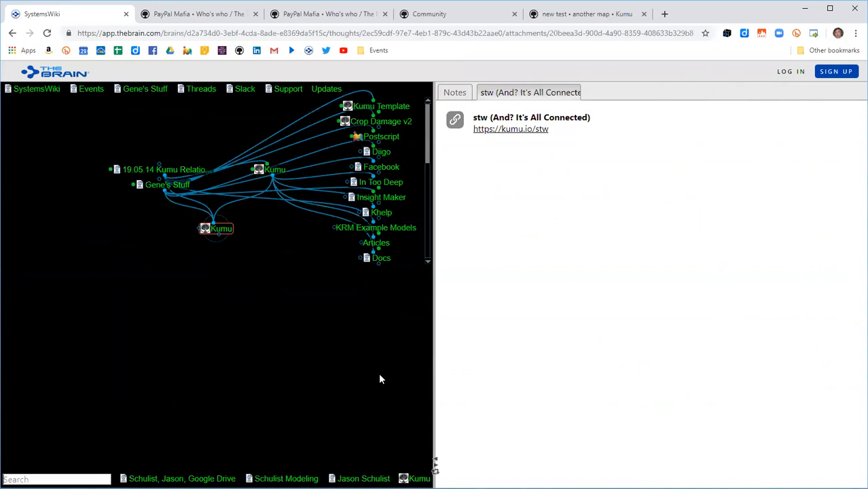
{"action": "key", "text": "alt+Left"}
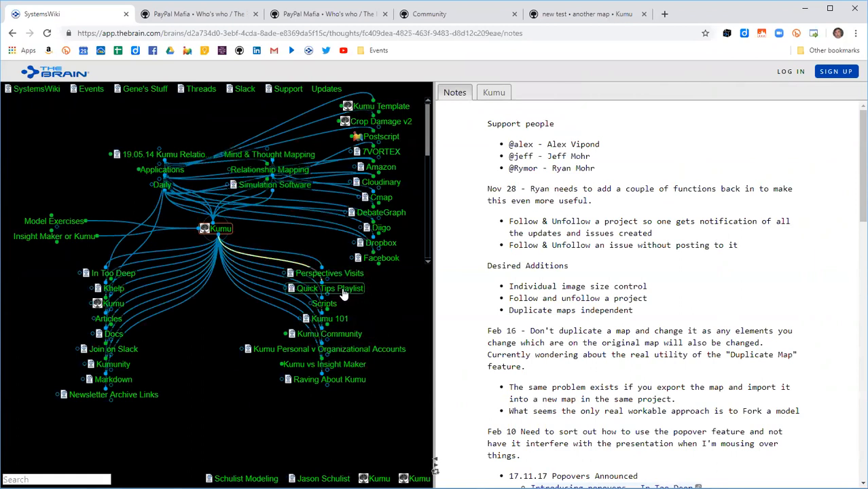
Step: Open the Kumu Quick Tips playlist on YouTube from its thought and look through the listed videos to the end
{"action": "left_click", "coordinate": [342, 291]}
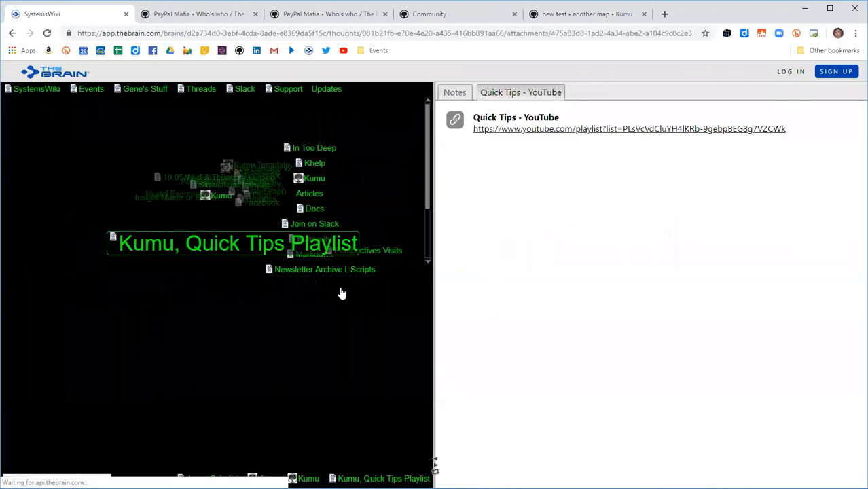
{"action": "left_click", "coordinate": [573, 133]}
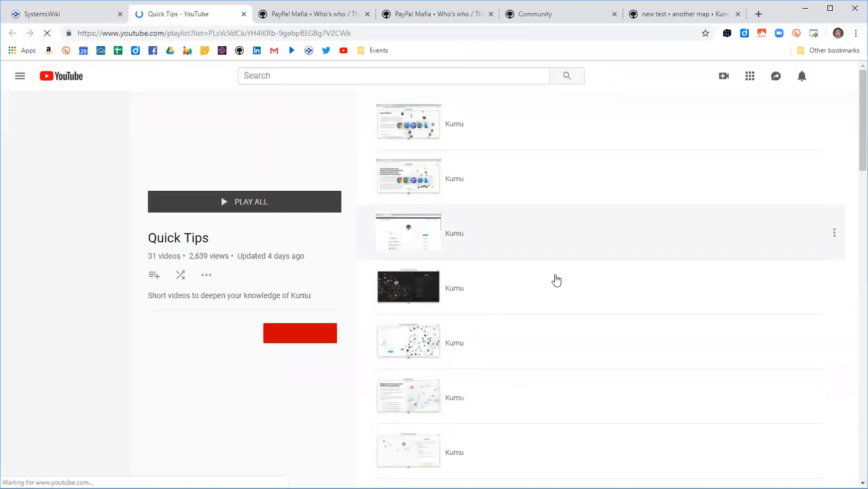
{"action": "scroll", "coordinate": [797, 195], "scroll_direction": "down", "scroll_amount": 15}
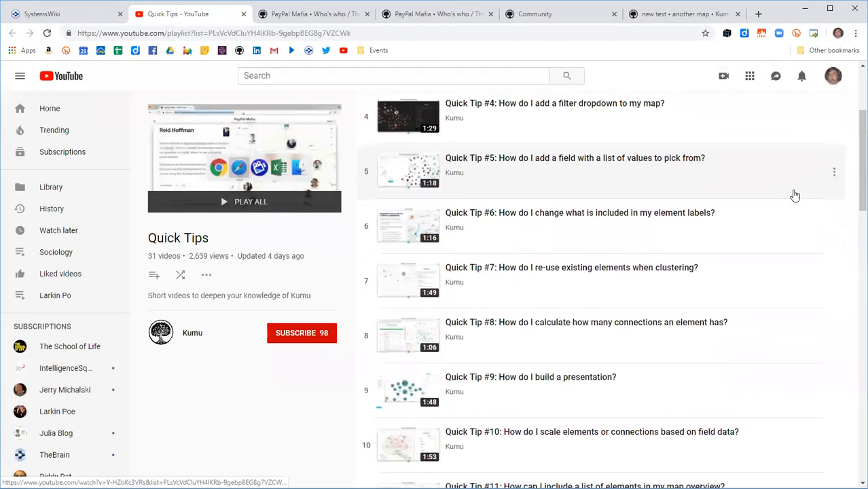
{"action": "scroll", "coordinate": [791, 237], "scroll_direction": "down", "scroll_amount": 4}
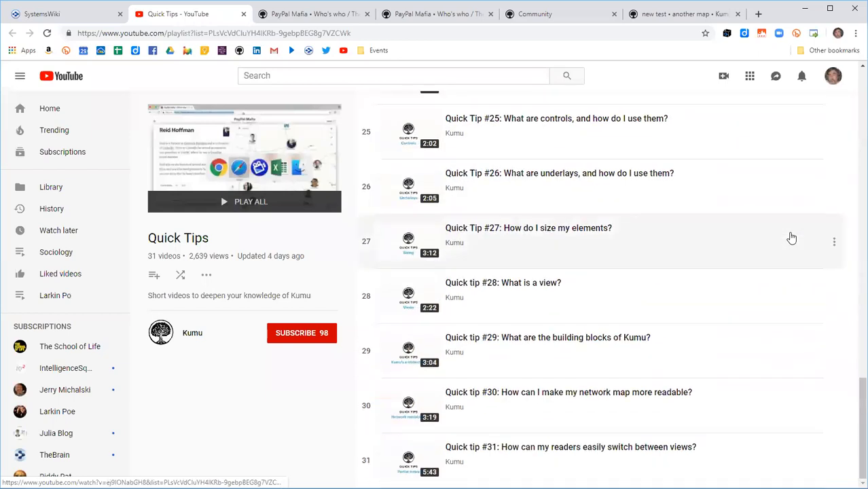
Step: Return to the start of the Quick Tips playlist, select its full web address and switch to the other window
{"action": "scroll", "coordinate": [795, 293], "scroll_direction": "up", "scroll_amount": 19}
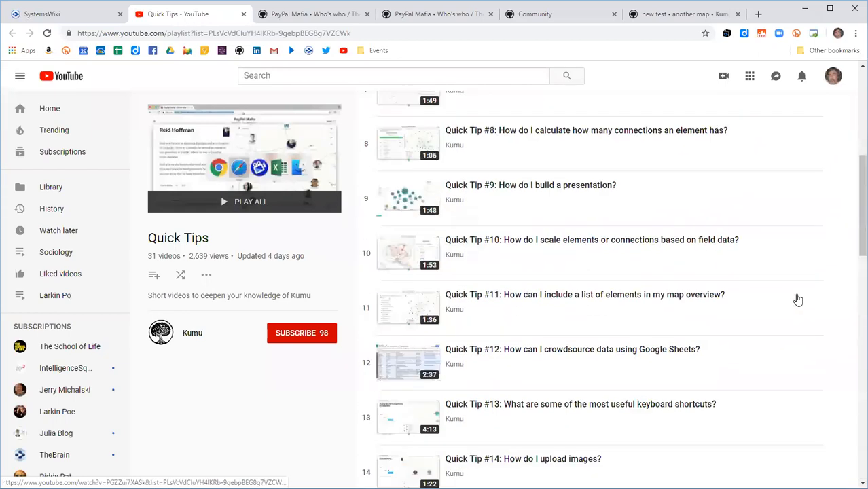
{"action": "left_click", "coordinate": [371, 33]}
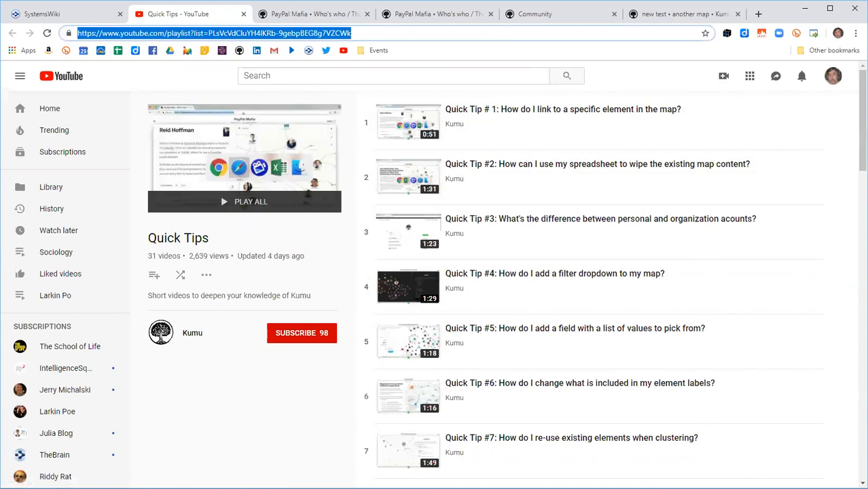
{"action": "key", "text": "alt+Tab"}
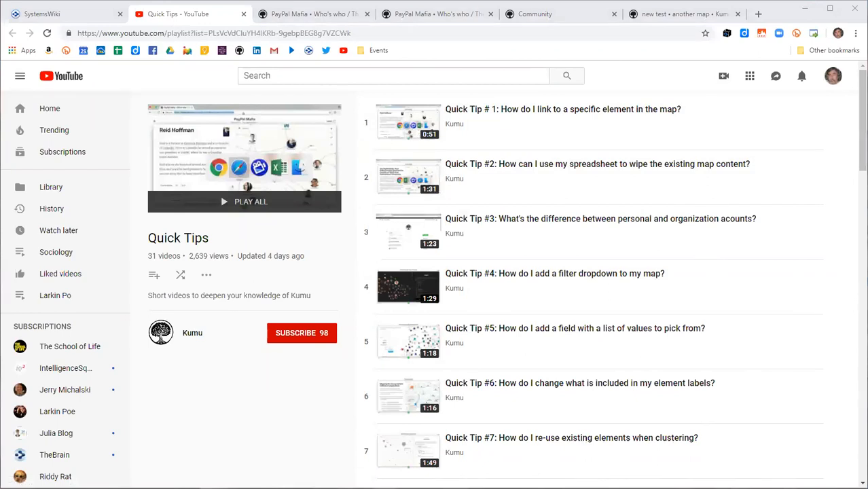
Step: Switch to the original PayPal Mafia project, close the fork page and open the Kumu docs from the project's help
{"action": "left_click", "coordinate": [337, 16]}
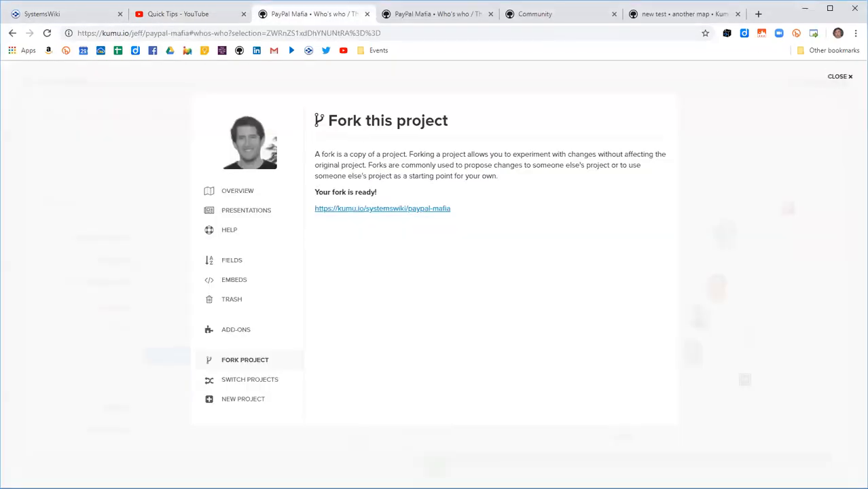
{"action": "left_click", "coordinate": [850, 77]}
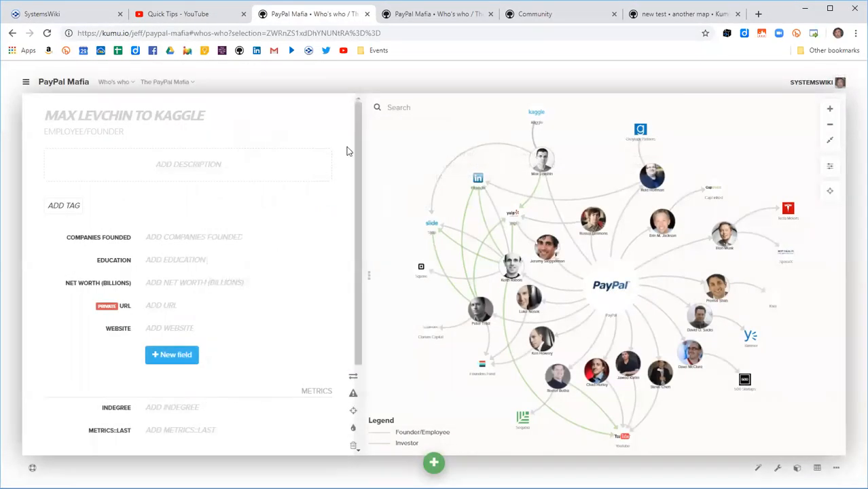
{"action": "left_click", "coordinate": [32, 468]}
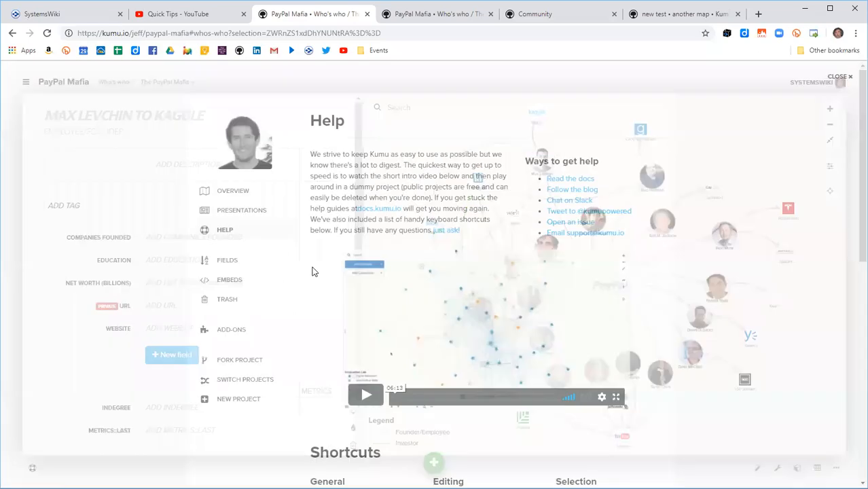
{"action": "left_click", "coordinate": [570, 180]}
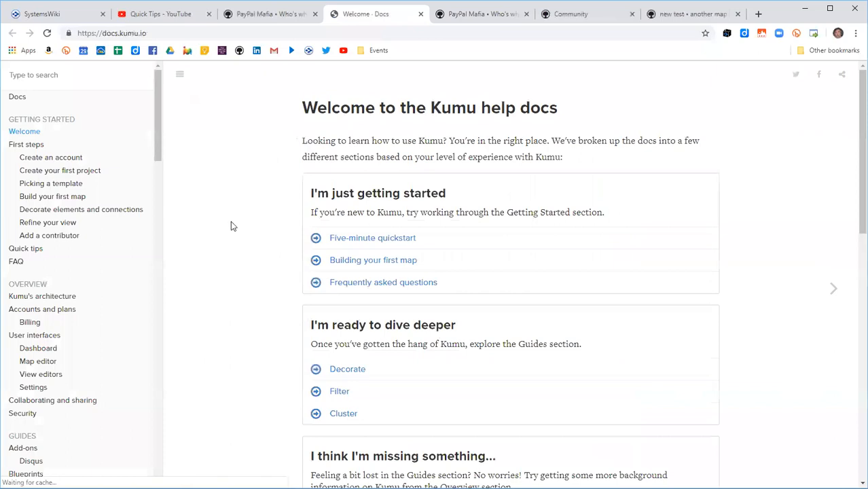
Step: Look through the Kumu docs' table of contents from Getting Started down to the Guides topics
{"action": "mouse_move", "coordinate": [154, 142]}
{"action": "left_mouse_down"}
{"action": "mouse_move", "coordinate": [143, 222]}
{"action": "mouse_move", "coordinate": [165, 150]}
{"action": "left_mouse_up"}
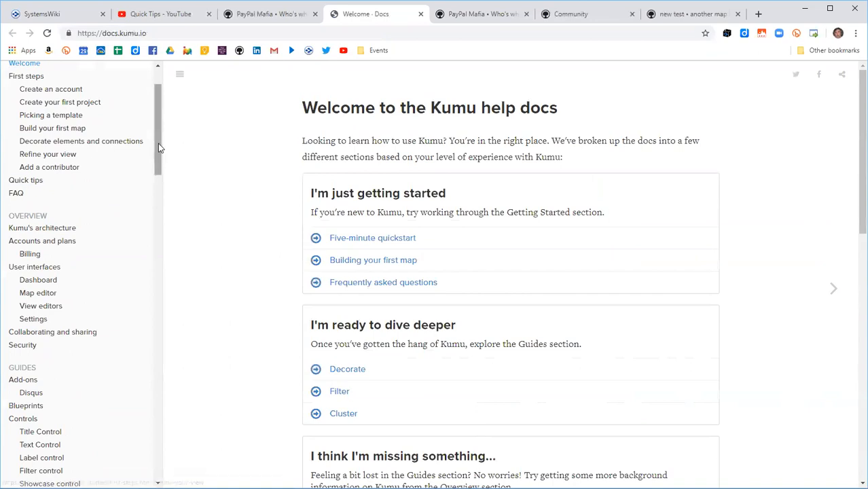
{"action": "left_click_drag", "start_coordinate": [158, 148], "coordinate": [159, 204]}
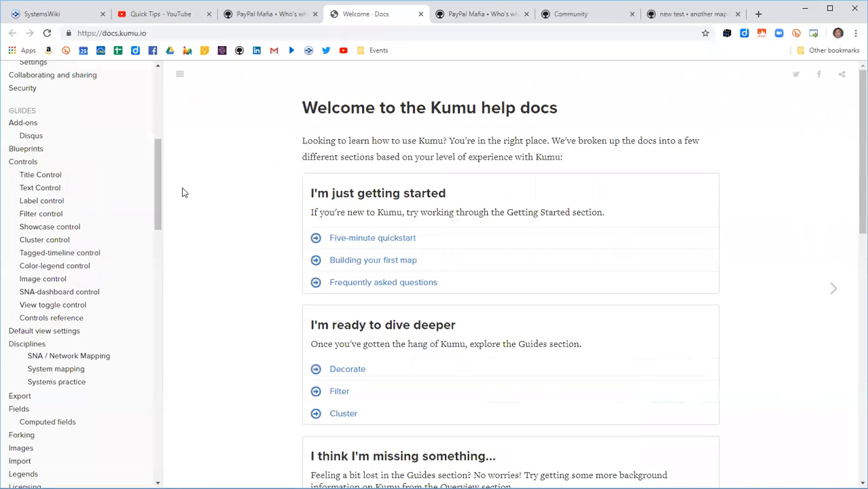
{"action": "left_click_drag", "start_coordinate": [155, 201], "coordinate": [163, 219]}
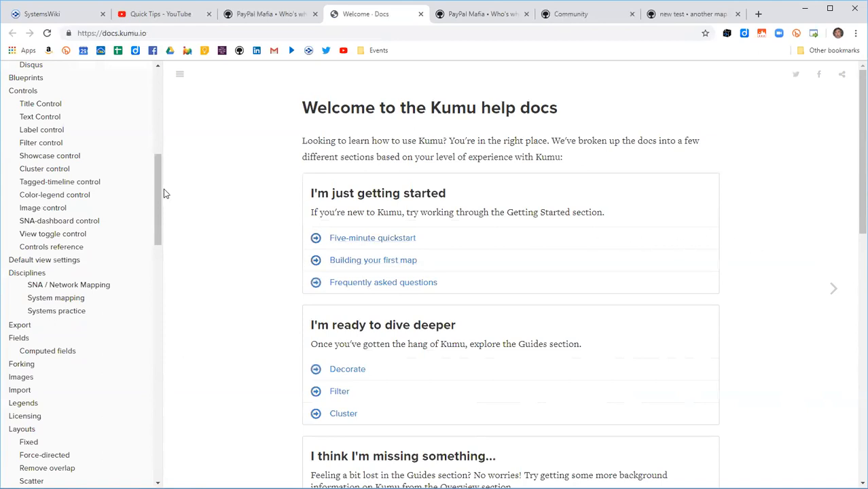
Step: Return to the PayPal Mafia project, close and reopen its help page, and open the docs from there again
{"action": "left_click", "coordinate": [273, 17]}
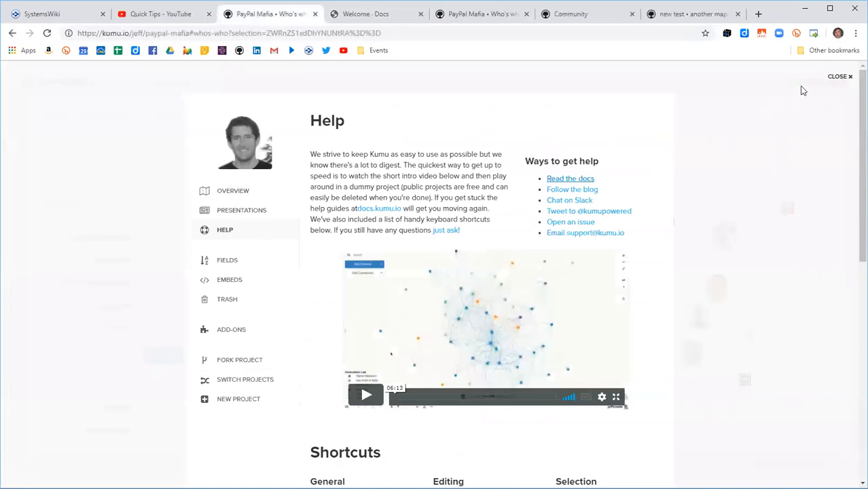
{"action": "left_click", "coordinate": [838, 77]}
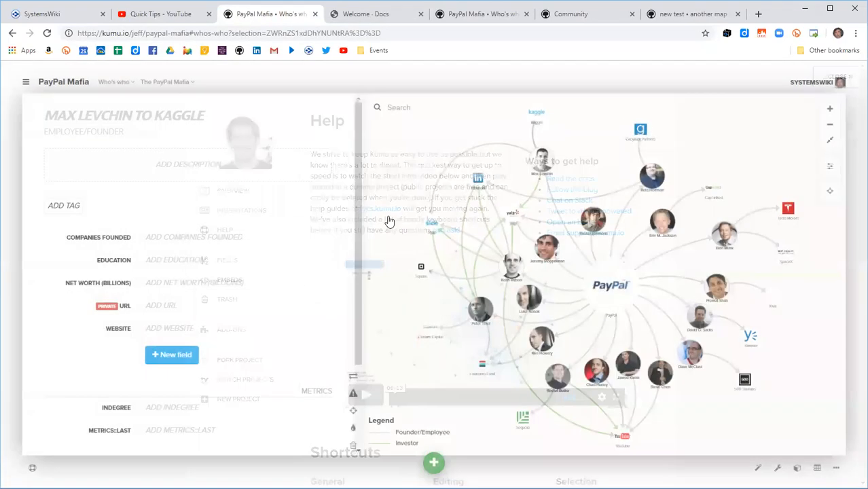
{"action": "left_click", "coordinate": [33, 468]}
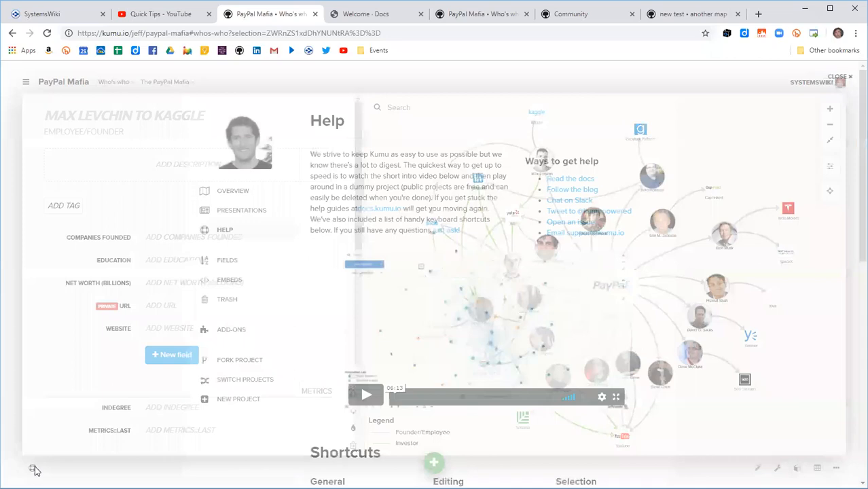
{"action": "left_click", "coordinate": [571, 179]}
Step: Select the docs' web address, switch windows and look over the introductory sections of the docs' welcome page
{"action": "left_click_drag", "start_coordinate": [149, 33], "coordinate": [77, 33]}
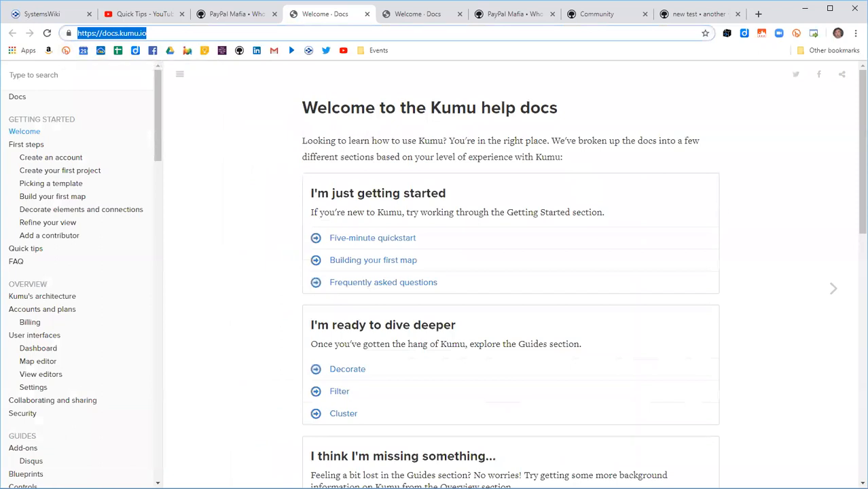
{"action": "key", "text": "alt+Tab"}
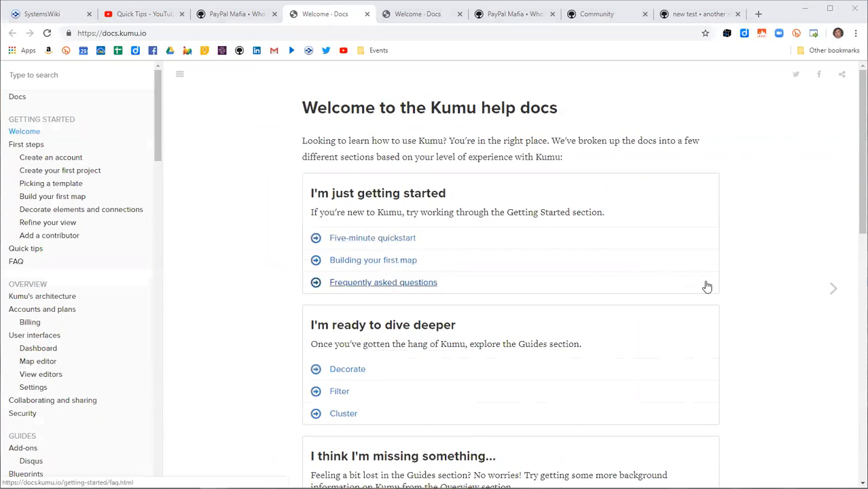
{"action": "scroll", "coordinate": [707, 286], "scroll_direction": "down", "scroll_amount": 4}
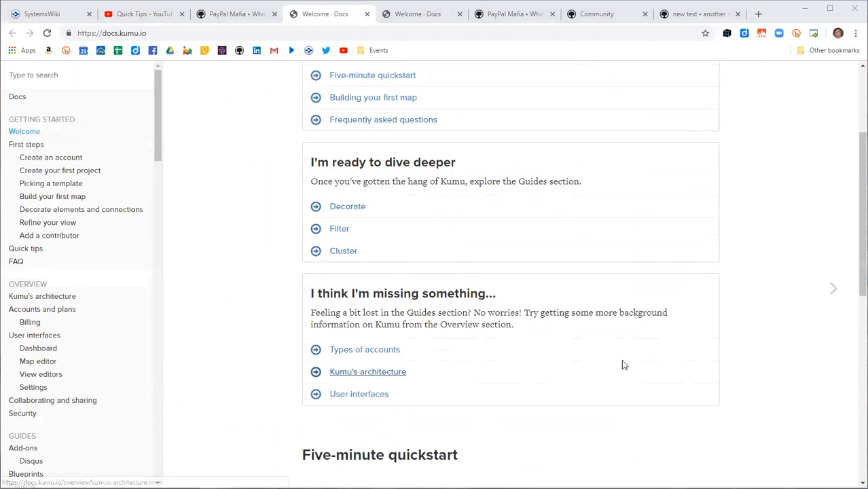
Step: Look over the rest of the docs' welcome page, including the five-minute quickstart and the support contact section
{"action": "scroll", "coordinate": [668, 314], "scroll_direction": "up", "scroll_amount": 1}
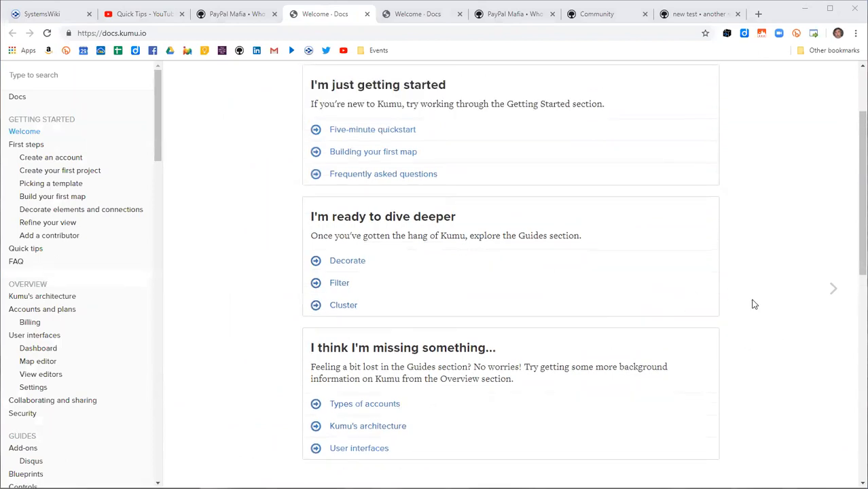
{"action": "scroll", "coordinate": [753, 304], "scroll_direction": "down", "scroll_amount": 4}
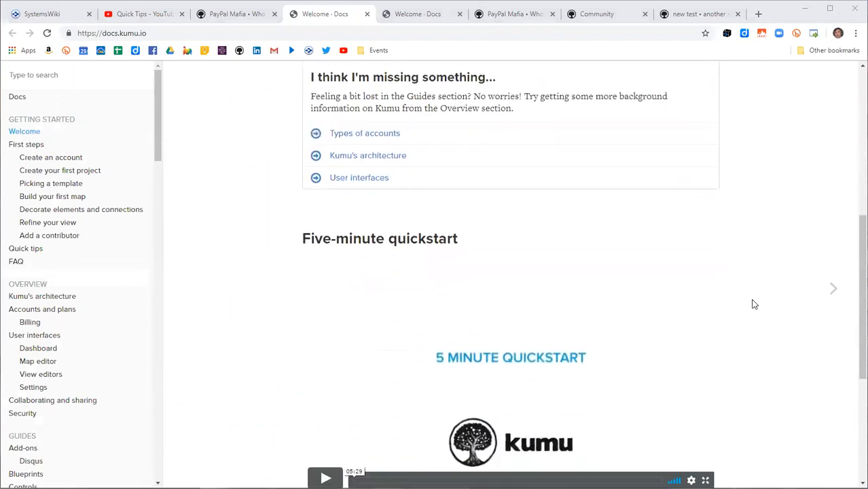
{"action": "scroll", "coordinate": [753, 305], "scroll_direction": "down", "scroll_amount": 4}
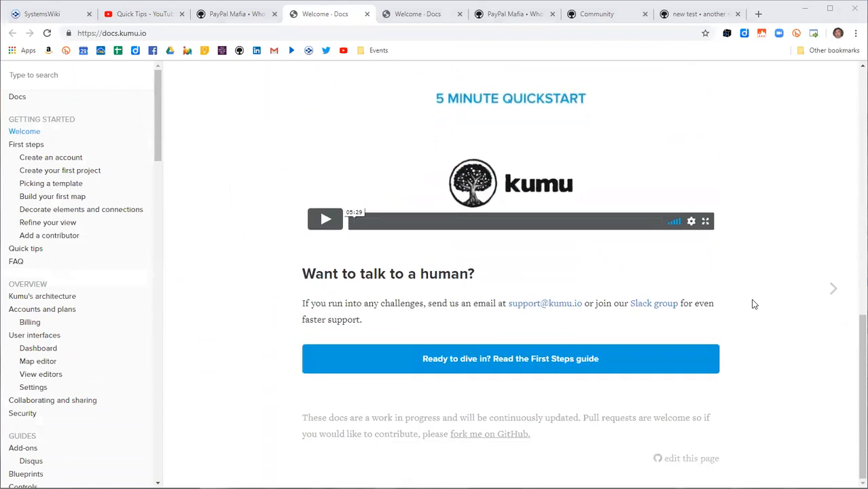
{"action": "scroll", "coordinate": [753, 304], "scroll_direction": "up", "scroll_amount": 10}
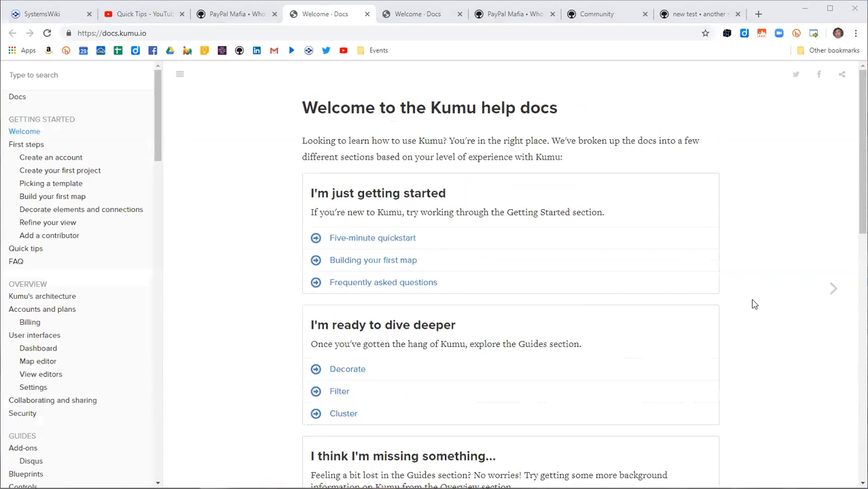
Step: Return to the original PayPal Mafia project and look at the map's data import options and its export formats
{"action": "left_click", "coordinate": [231, 14]}
{"action": "left_click", "coordinate": [836, 79]}
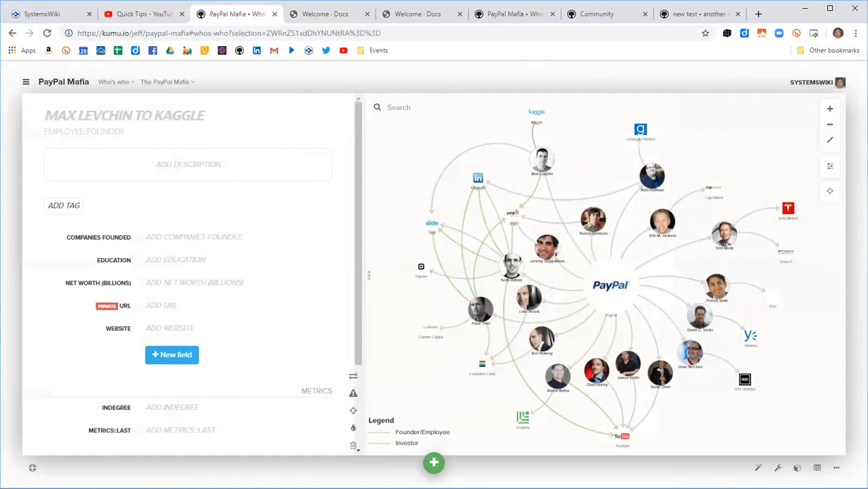
{"action": "left_click", "coordinate": [837, 468]}
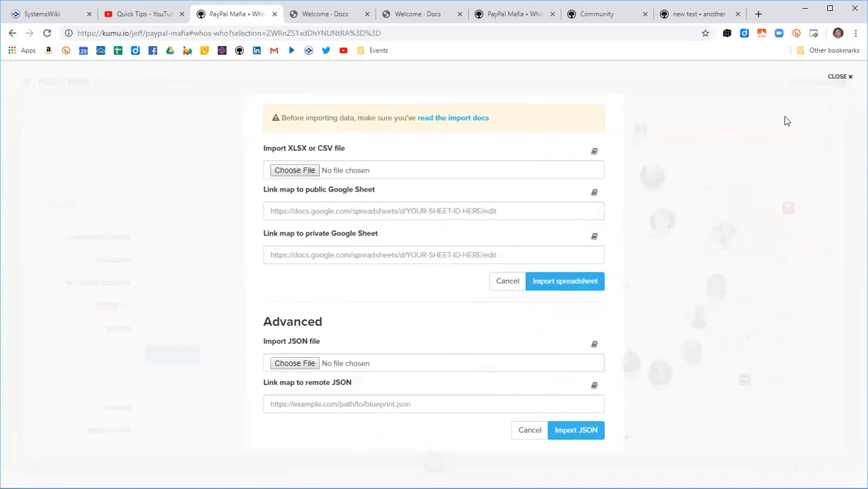
{"action": "left_click", "coordinate": [840, 77]}
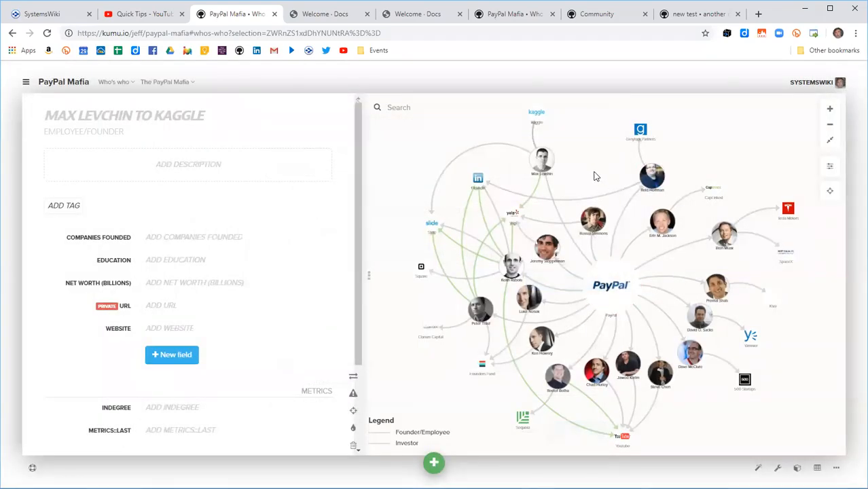
{"action": "left_click", "coordinate": [837, 468]}
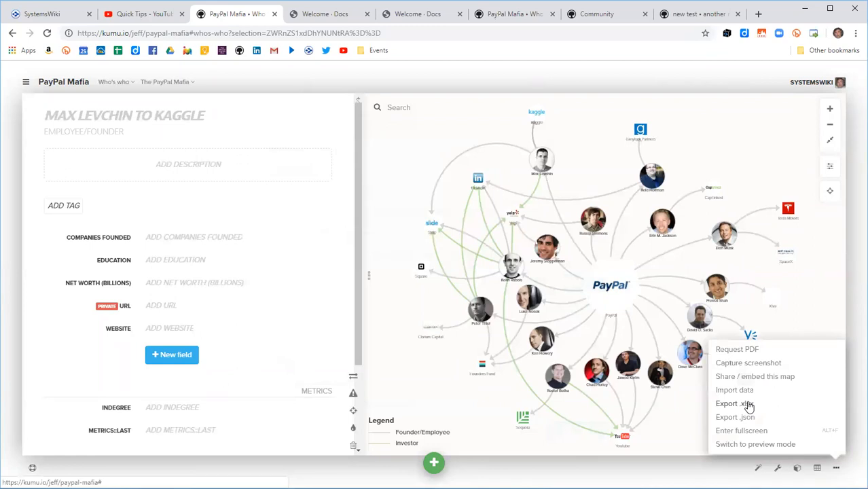
{"action": "left_click", "coordinate": [753, 168]}
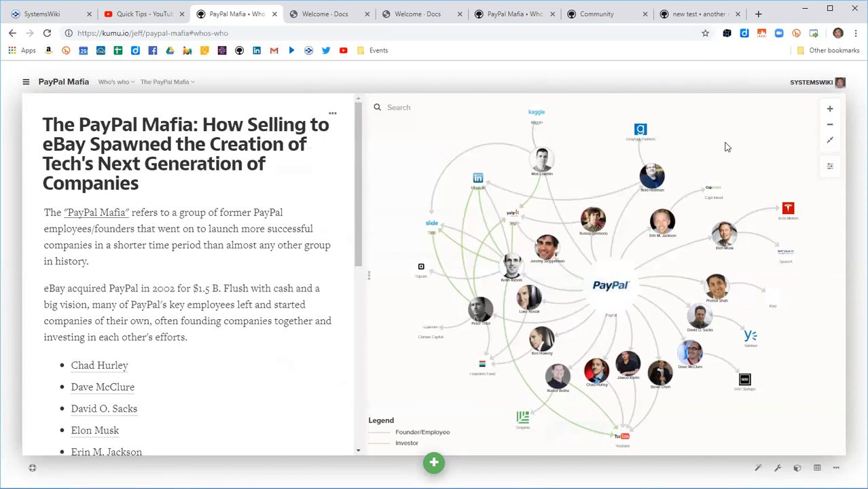
Step: Open the Keith Rabois element's profile on the map and look through its description, tag, fields and attribution
{"action": "left_click", "coordinate": [510, 270]}
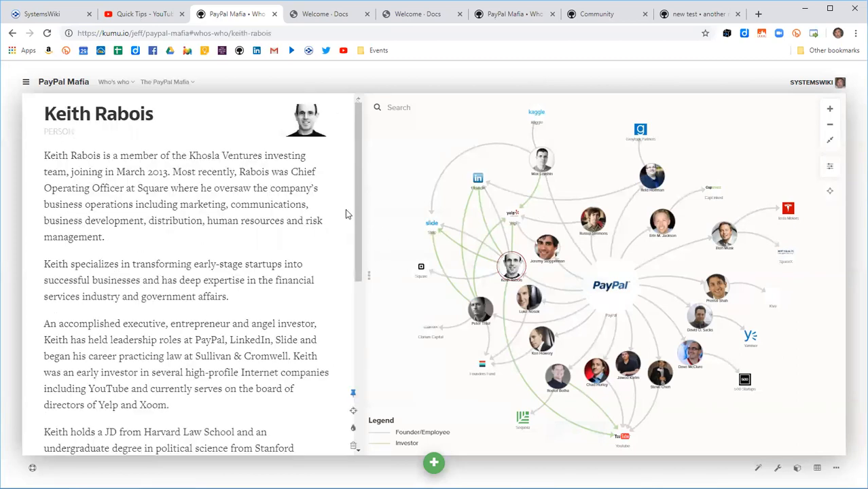
{"action": "scroll", "coordinate": [356, 230], "scroll_direction": "down", "scroll_amount": 5}
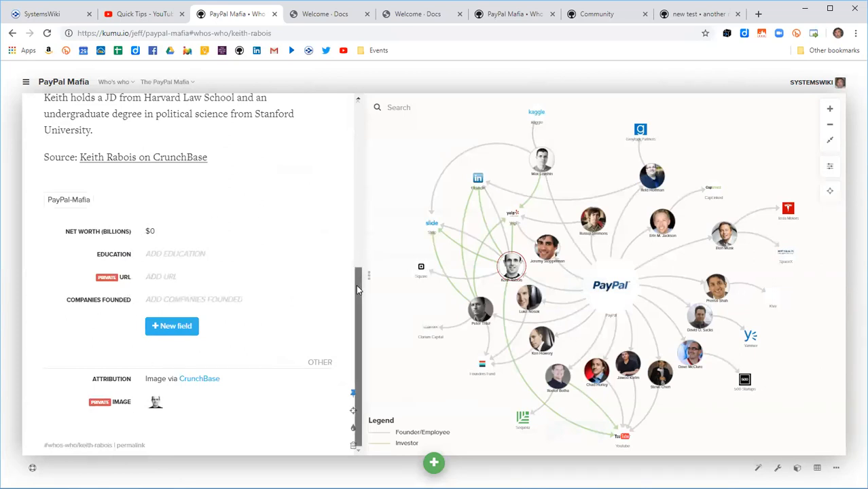
{"action": "left_click_drag", "start_coordinate": [356, 285], "coordinate": [361, 98]}
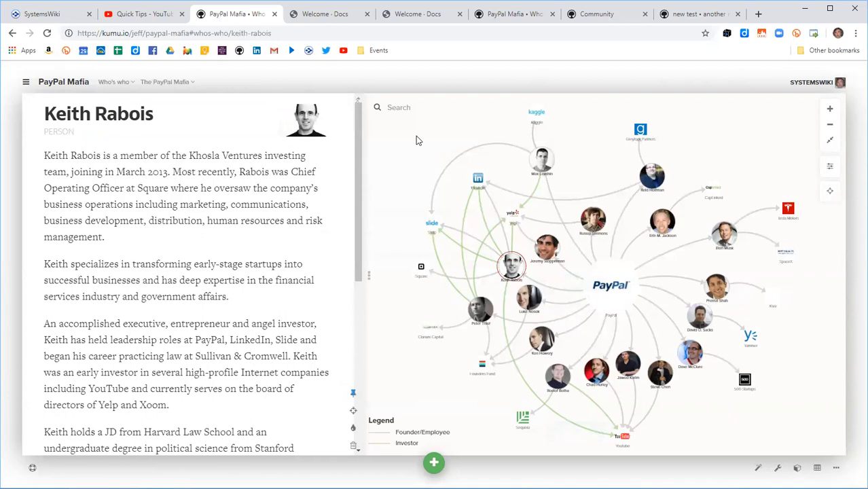
{"action": "mouse_move", "coordinate": [358, 188]}
{"action": "left_mouse_down"}
{"action": "mouse_move", "coordinate": [351, 311]}
{"action": "mouse_move", "coordinate": [364, 181]}
{"action": "left_mouse_up"}
Step: Switch to the new test project and delete the elements "more stuff" and "an element" from the map
{"action": "left_click", "coordinate": [691, 15]}
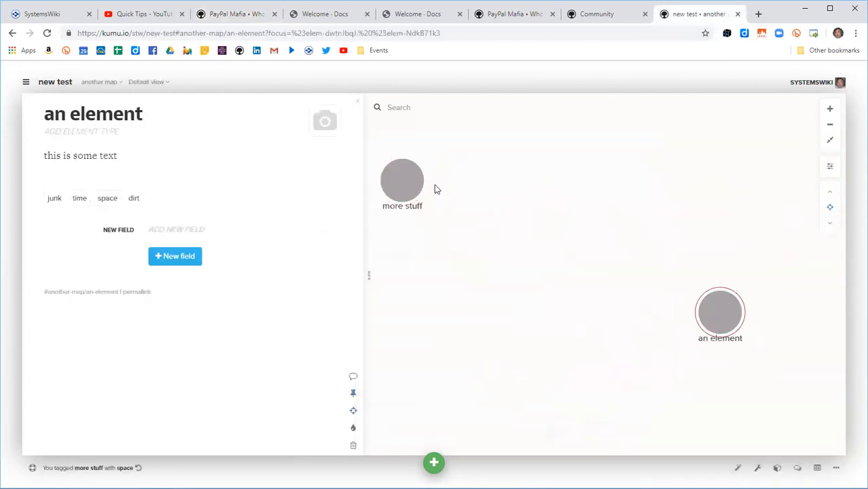
{"action": "left_click", "coordinate": [416, 180]}
{"action": "key", "text": "Delete"}
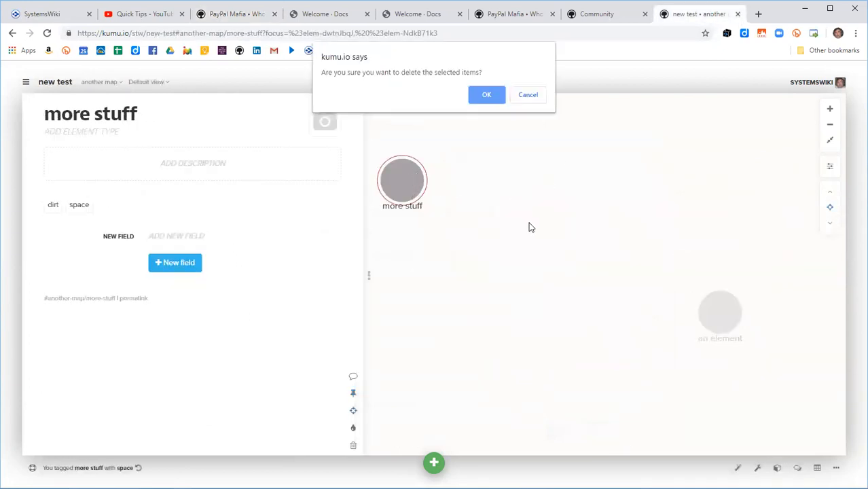
{"action": "left_click", "coordinate": [499, 94]}
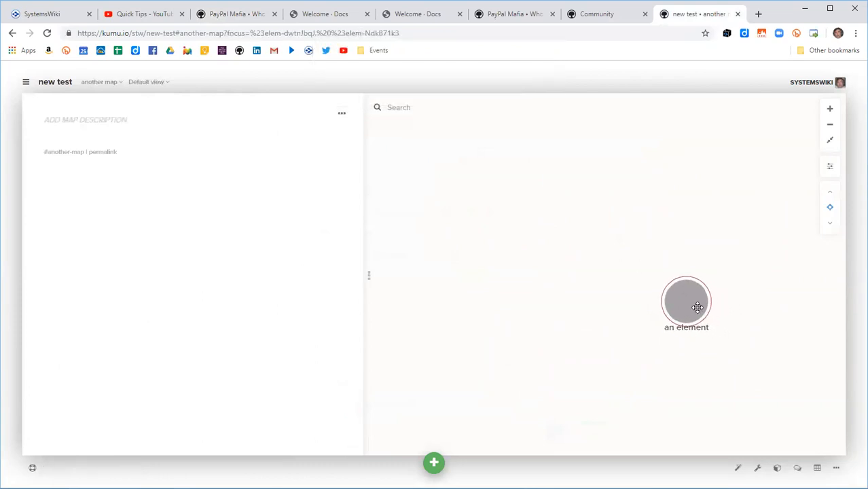
{"action": "left_click", "coordinate": [693, 304]}
{"action": "key", "text": "Delete"}
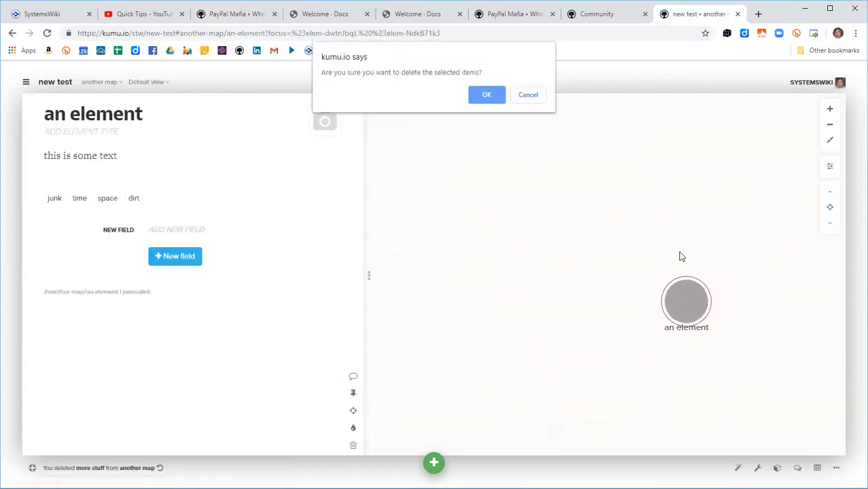
{"action": "left_click", "coordinate": [500, 97]}
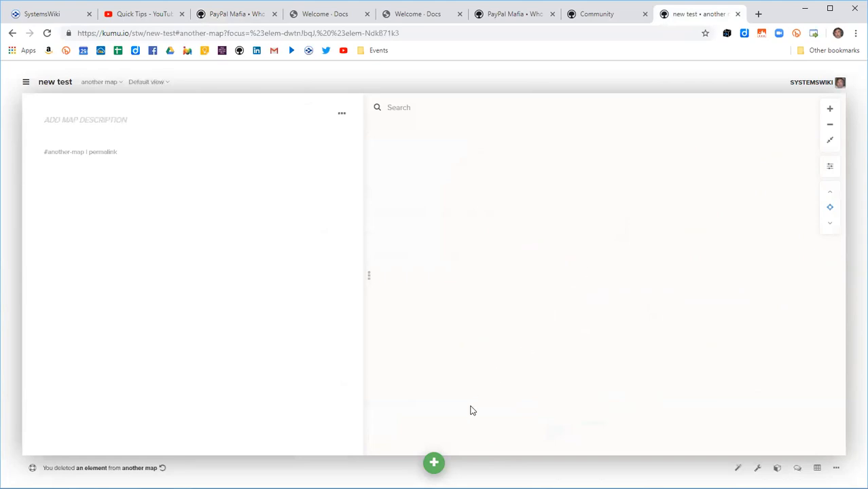
Step: Add two elements to the emptied map, labelling one with a man's first name and the other with a woman's
{"action": "left_click", "coordinate": [435, 461]}
{"action": "left_click", "coordinate": [409, 380]}
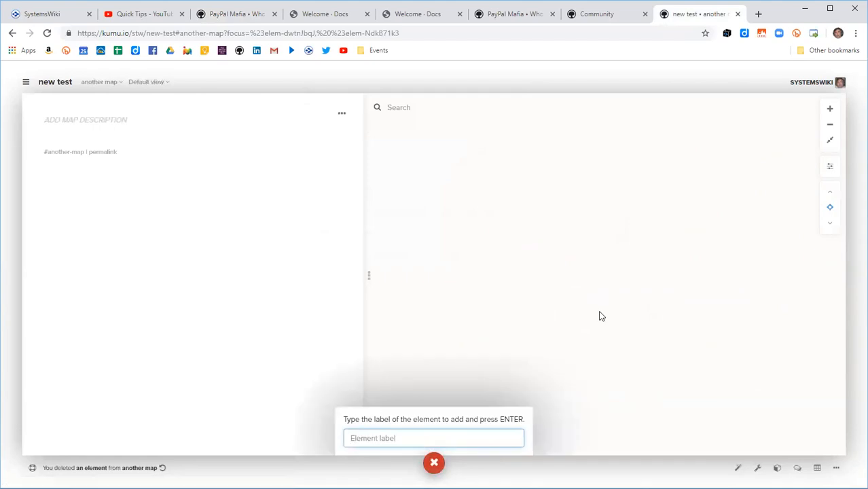
{"action": "type", "text": "James"}
{"action": "key", "text": "Return"}
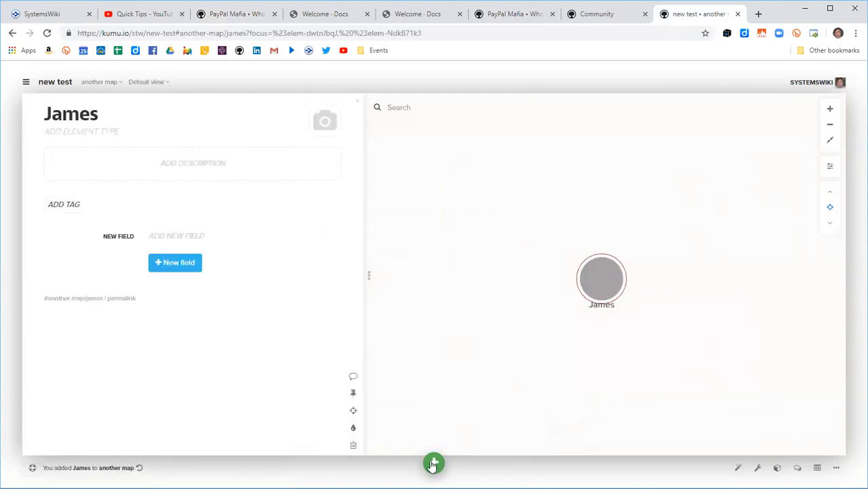
{"action": "mouse_move", "coordinate": [433, 465]}
{"action": "left_click", "coordinate": [400, 380]}
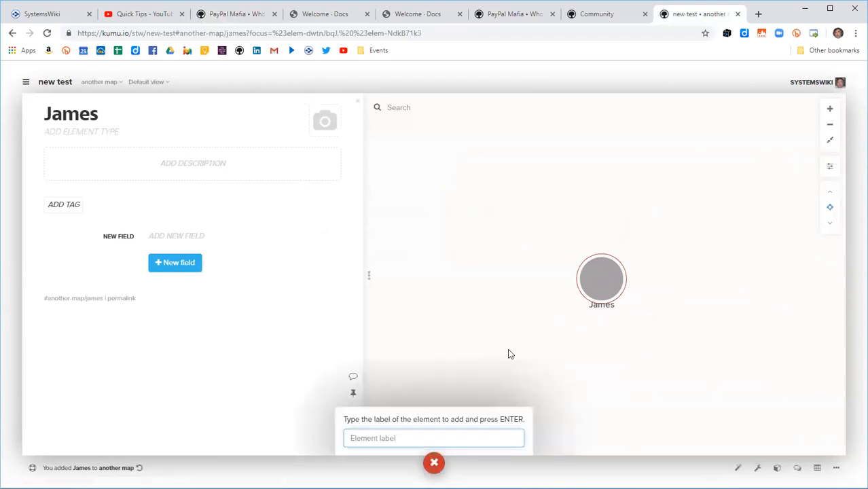
{"action": "type", "text": "Mary"}
{"action": "key", "text": "Return"}
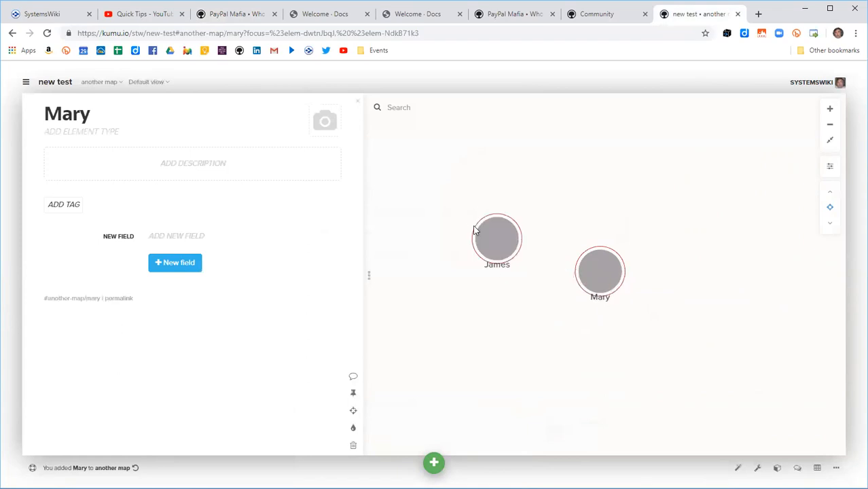
Step: Add a third and a fourth element to the map, each labelled with another person's first name
{"action": "mouse_move", "coordinate": [434, 463]}
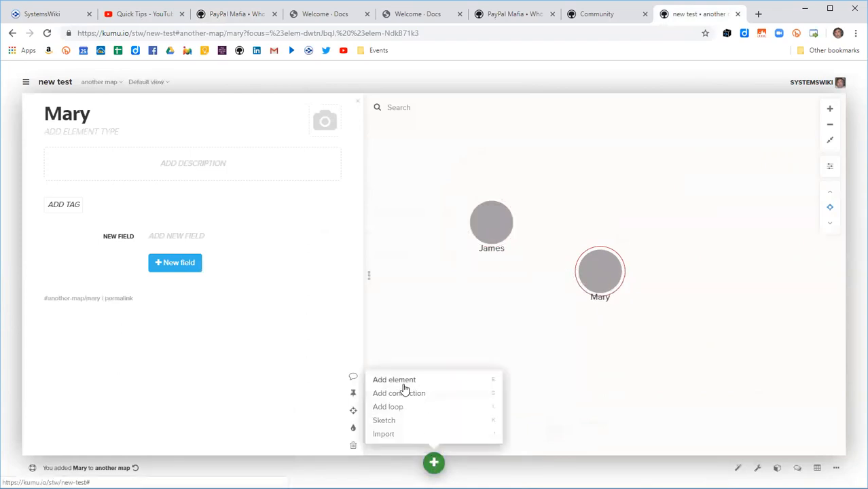
{"action": "left_click", "coordinate": [403, 385]}
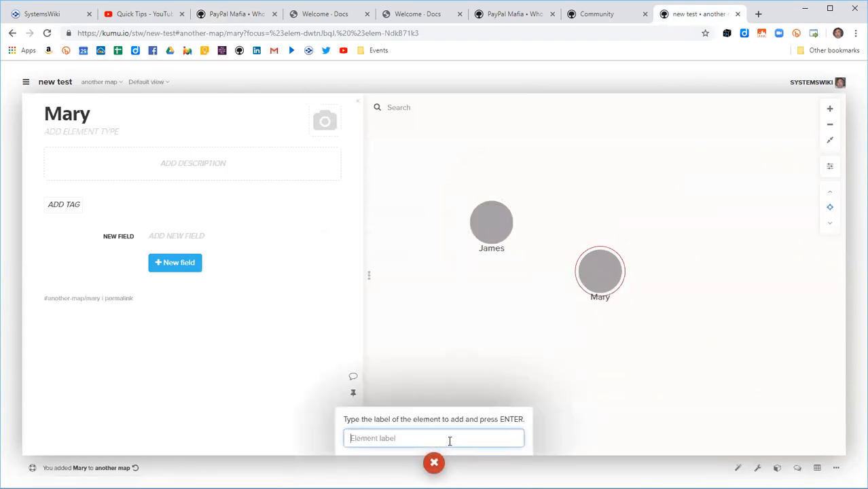
{"action": "type", "text": "Daniel"}
{"action": "key", "text": "Return"}
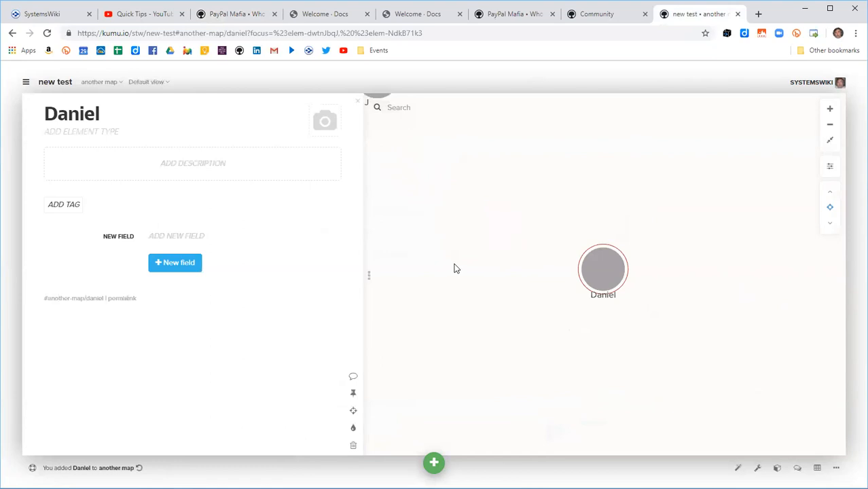
{"action": "right_click", "coordinate": [456, 270]}
{"action": "left_click", "coordinate": [438, 251]}
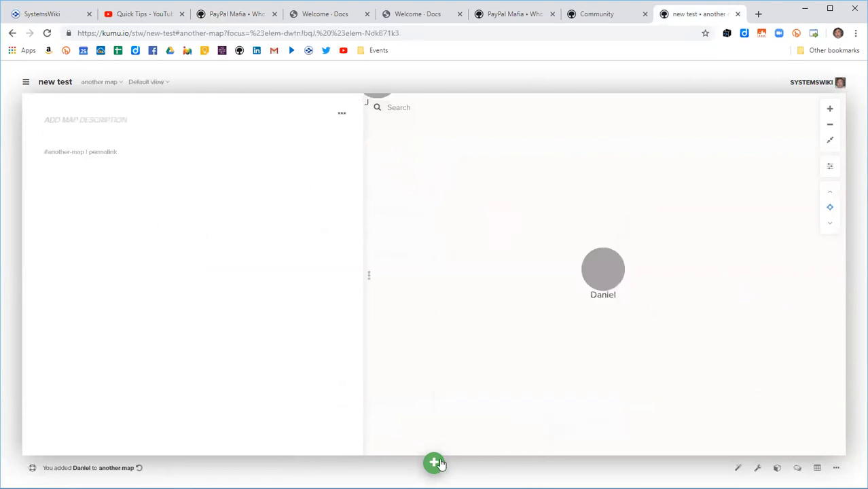
{"action": "left_click", "coordinate": [434, 462]}
{"action": "left_click", "coordinate": [401, 379]}
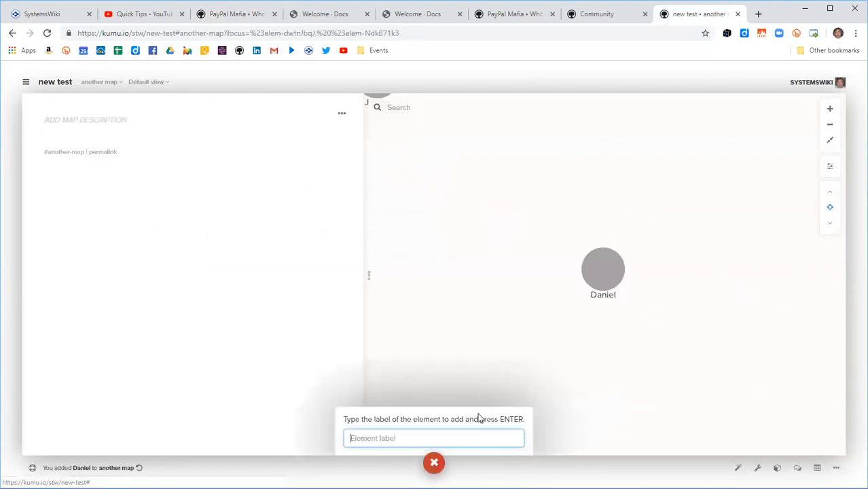
{"action": "type", "text": "Ruth"}
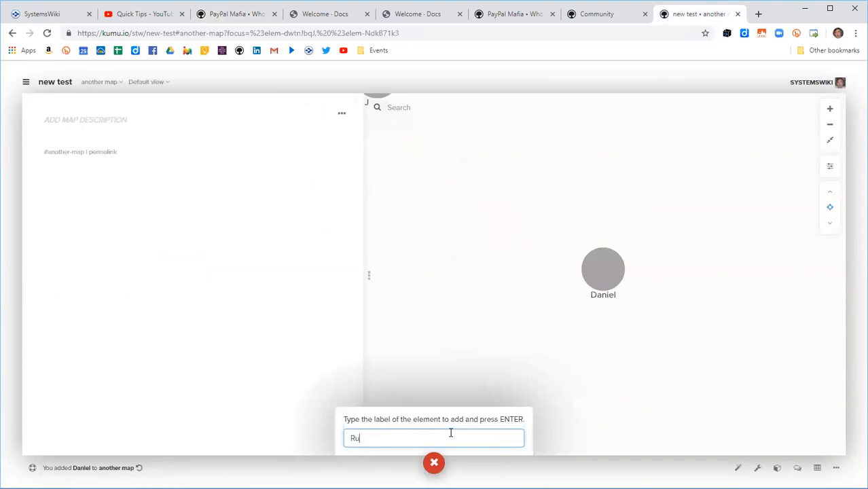
{"action": "key", "text": "Return"}
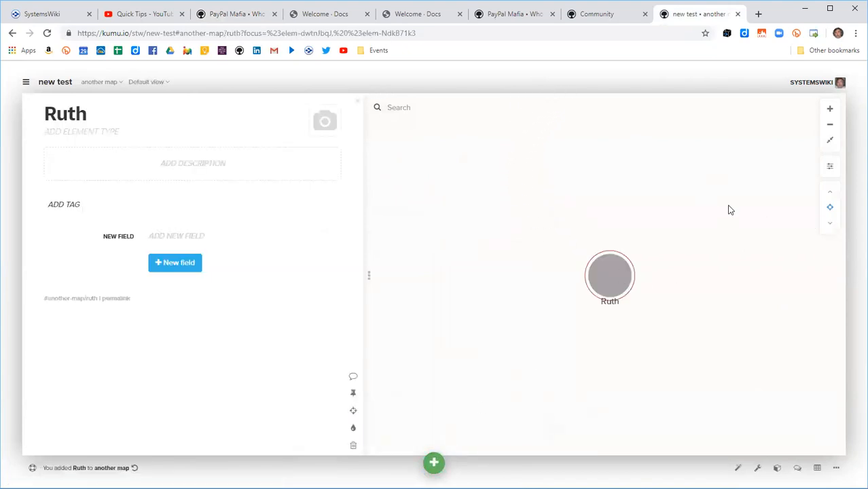
Step: Try to pull the three previously added elements in from the map's edges, closer to the newest element
{"action": "left_click", "coordinate": [832, 142]}
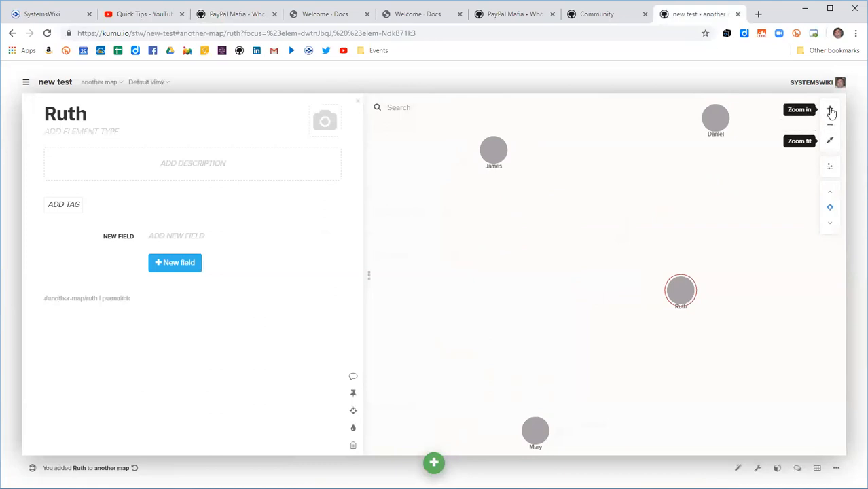
{"action": "left_click_drag", "start_coordinate": [715, 126], "coordinate": [691, 163]}
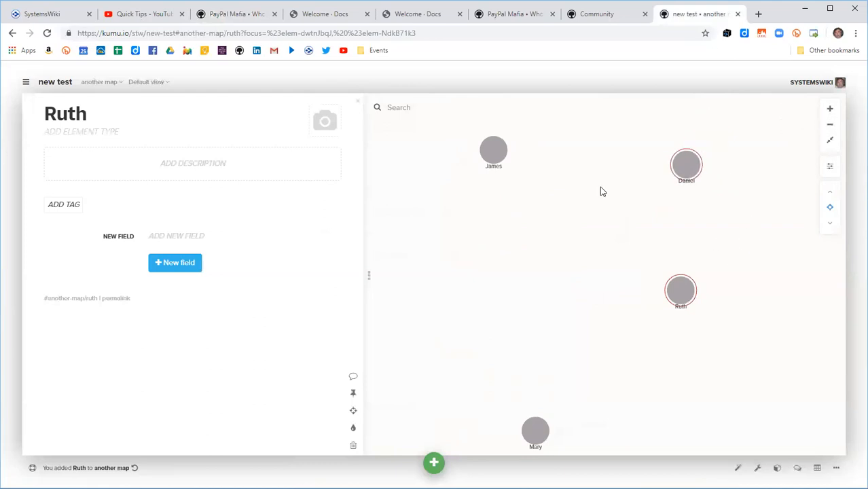
{"action": "left_click_drag", "start_coordinate": [490, 156], "coordinate": [529, 208]}
{"action": "left_click_drag", "start_coordinate": [542, 430], "coordinate": [549, 402]}
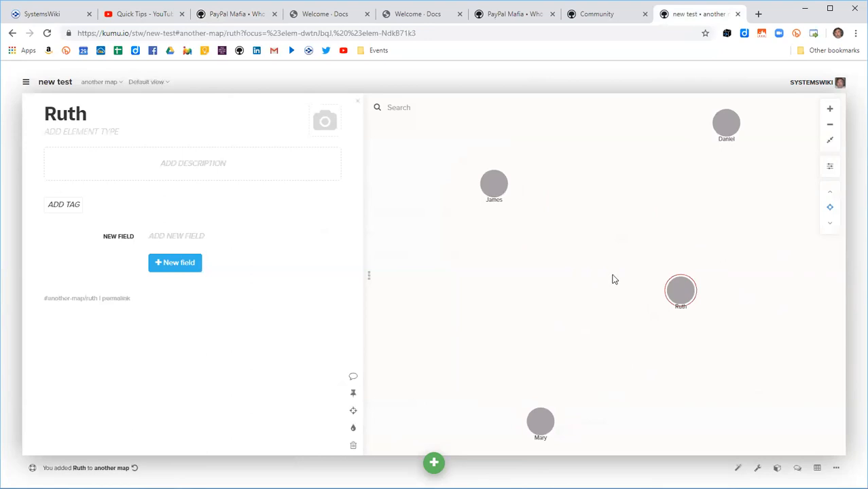
Step: Switch the view settings to the basic editor, set the view defaults' layout to off, and permanently pin all elements in place
{"action": "left_click", "coordinate": [831, 167]}
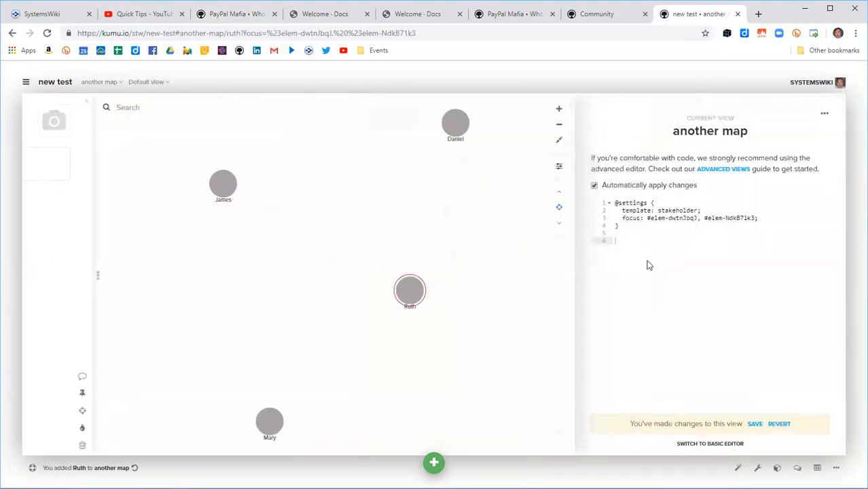
{"action": "left_click", "coordinate": [708, 444]}
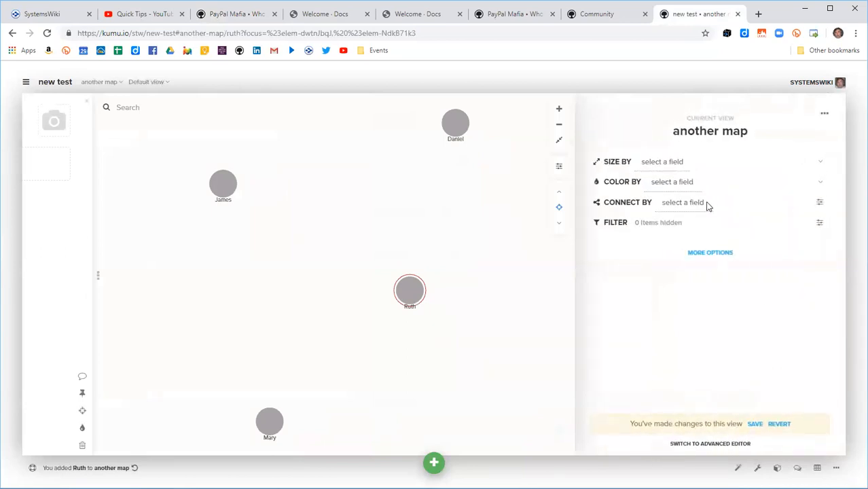
{"action": "left_click", "coordinate": [721, 253]}
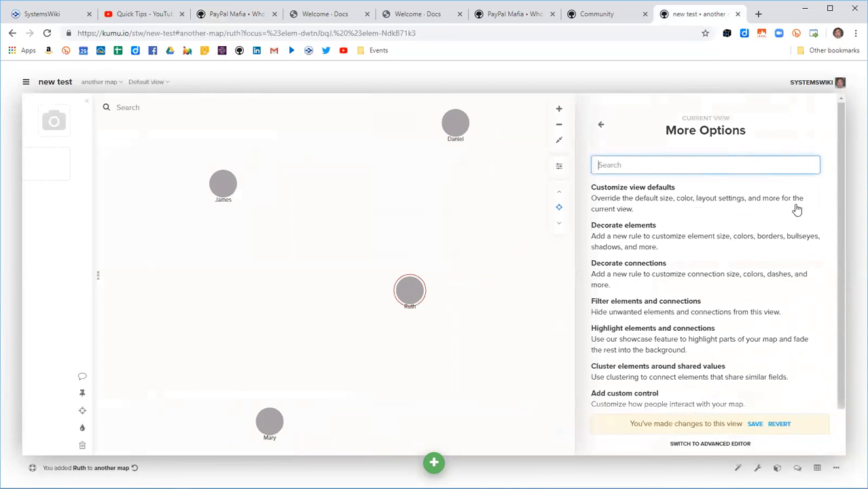
{"action": "left_click", "coordinate": [639, 193]}
{"action": "scroll", "coordinate": [682, 252], "scroll_direction": "down", "scroll_amount": 3}
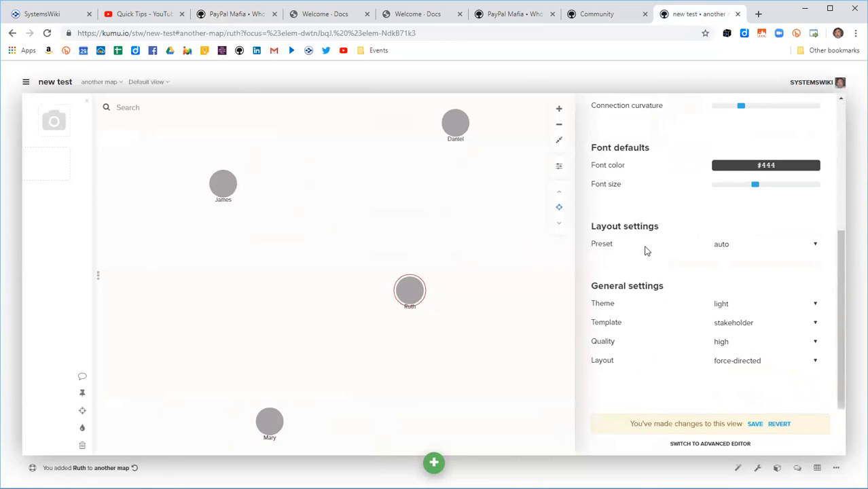
{"action": "left_click", "coordinate": [815, 246]}
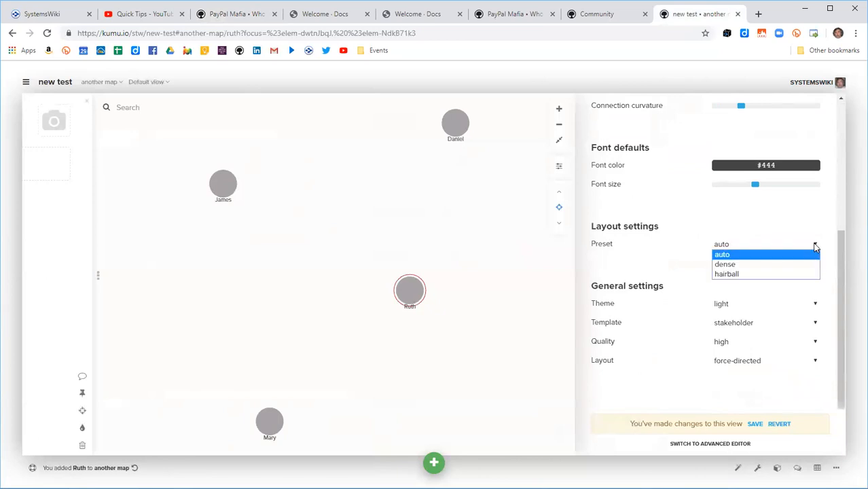
{"action": "left_click", "coordinate": [815, 246]}
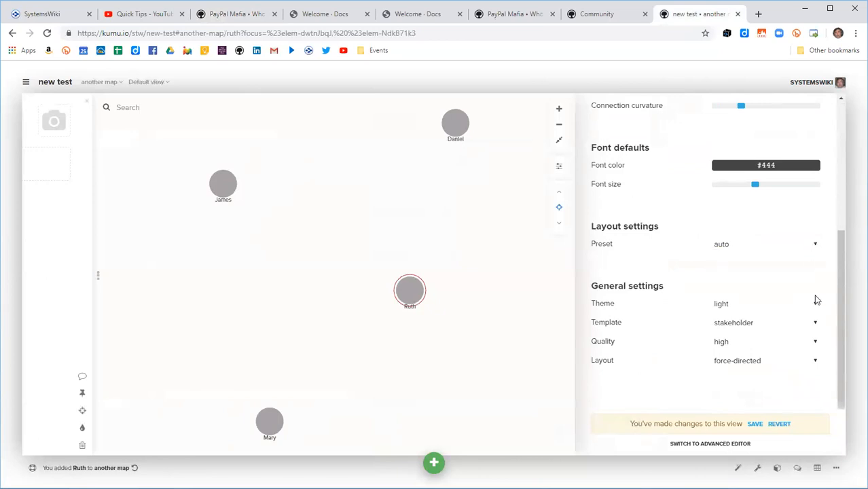
{"action": "left_click", "coordinate": [816, 363]}
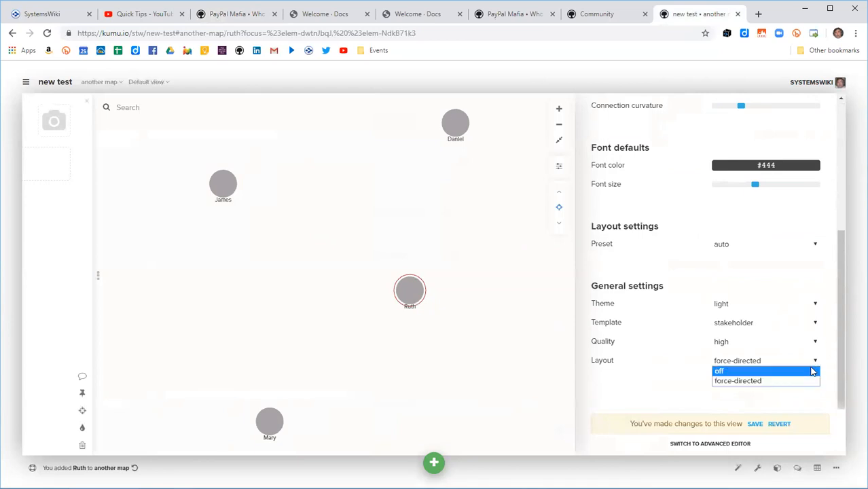
{"action": "left_click", "coordinate": [812, 370]}
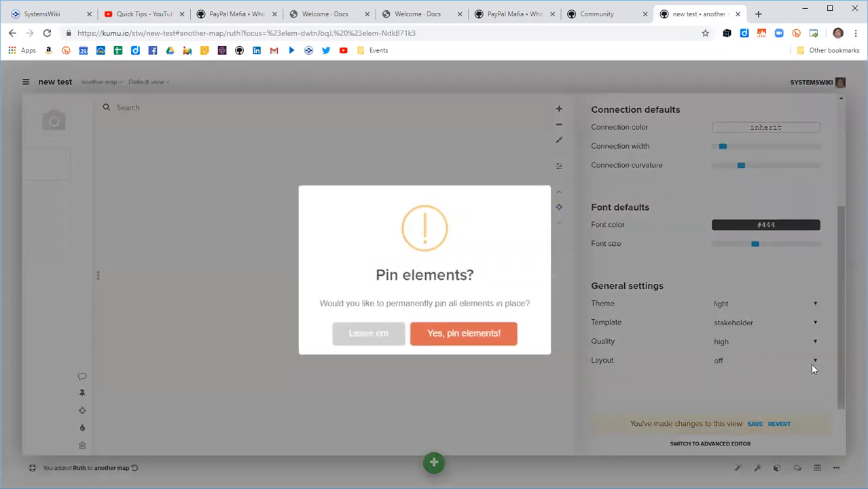
{"action": "left_click", "coordinate": [469, 337]}
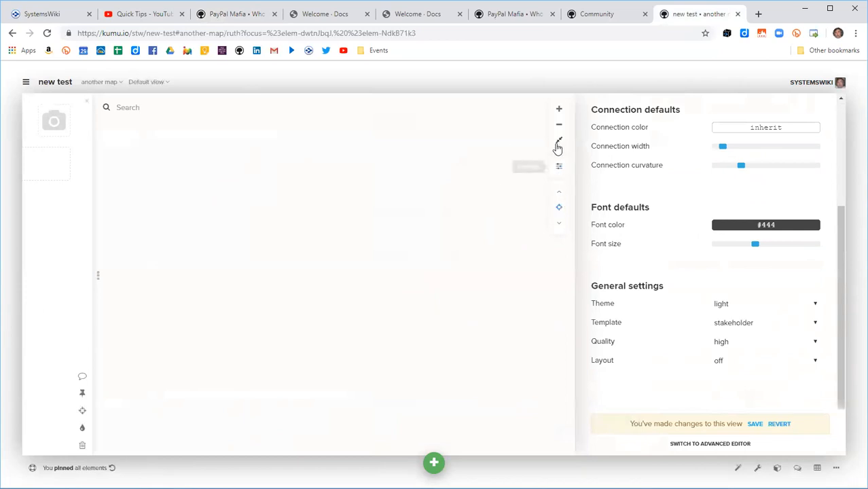
Step: Close the view settings, deselect the element, and clear the map's focus
{"action": "left_click", "coordinate": [564, 169]}
{"action": "left_click", "coordinate": [685, 234]}
{"action": "left_click", "coordinate": [834, 209]}
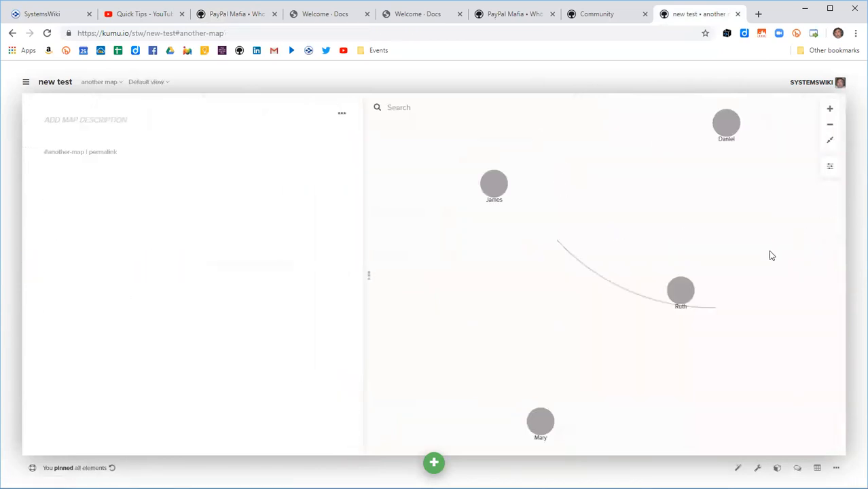
Step: Move the two person elements nearest the leftover connection and delete the connection between "an element" and "more stuff"
{"action": "left_click_drag", "start_coordinate": [681, 293], "coordinate": [683, 240]}
{"action": "left_click_drag", "start_coordinate": [739, 142], "coordinate": [646, 221]}
{"action": "left_click", "coordinate": [645, 301]}
{"action": "key", "text": "Delete"}
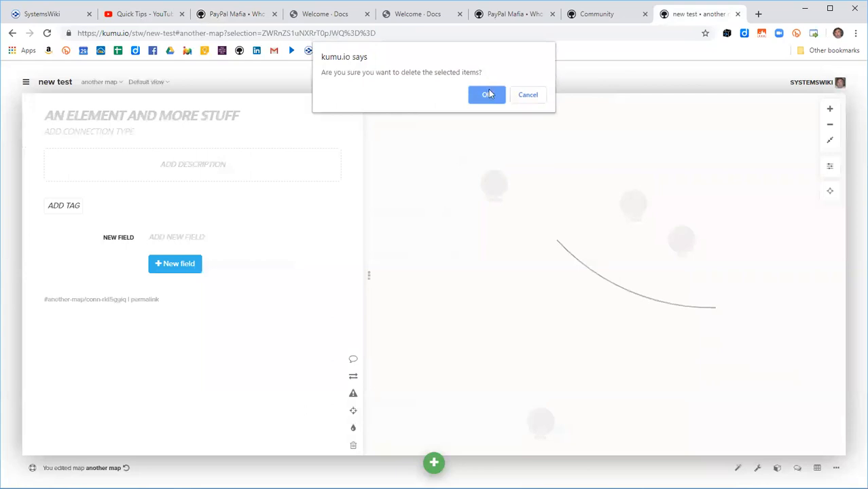
{"action": "left_click", "coordinate": [489, 95]}
Step: Arrange the four person elements in a loose, evenly spaced group around the middle of the map
{"action": "left_click_drag", "start_coordinate": [675, 241], "coordinate": [646, 304]}
{"action": "left_click_drag", "start_coordinate": [526, 426], "coordinate": [548, 350]}
{"action": "left_click_drag", "start_coordinate": [510, 186], "coordinate": [552, 271]}
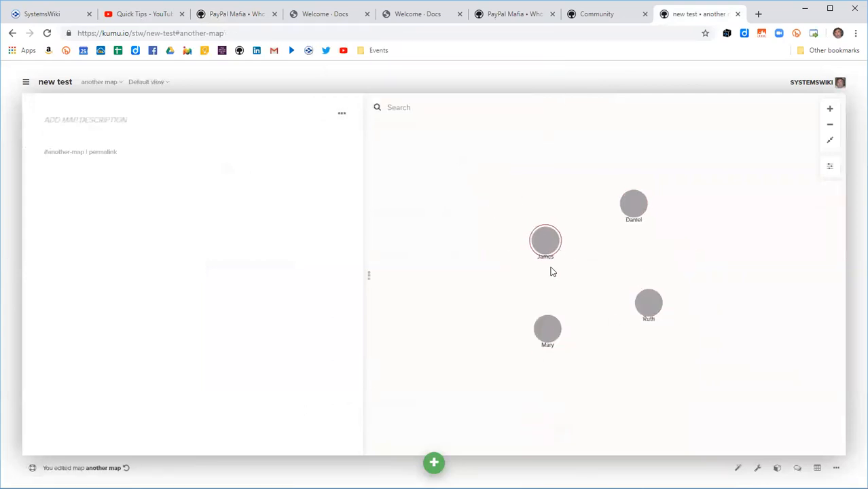
{"action": "left_click_drag", "start_coordinate": [548, 333], "coordinate": [538, 360]}
{"action": "left_click_drag", "start_coordinate": [634, 213], "coordinate": [656, 191]}
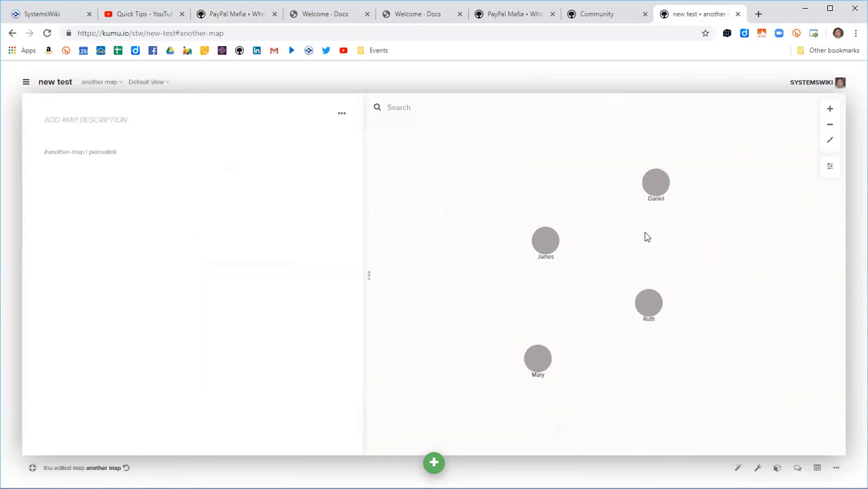
{"action": "left_click_drag", "start_coordinate": [649, 304], "coordinate": [643, 310]}
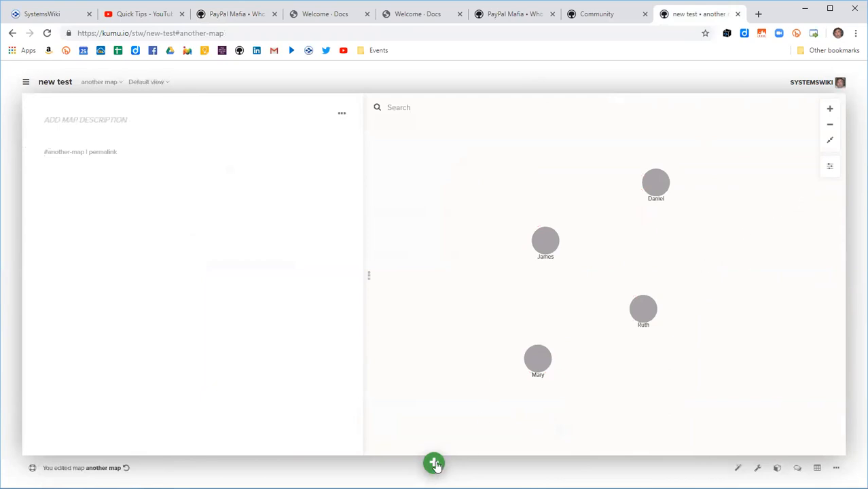
Step: Add an element labelled "Ireland" to the map
{"action": "left_click", "coordinate": [435, 464]}
{"action": "left_click", "coordinate": [414, 378]}
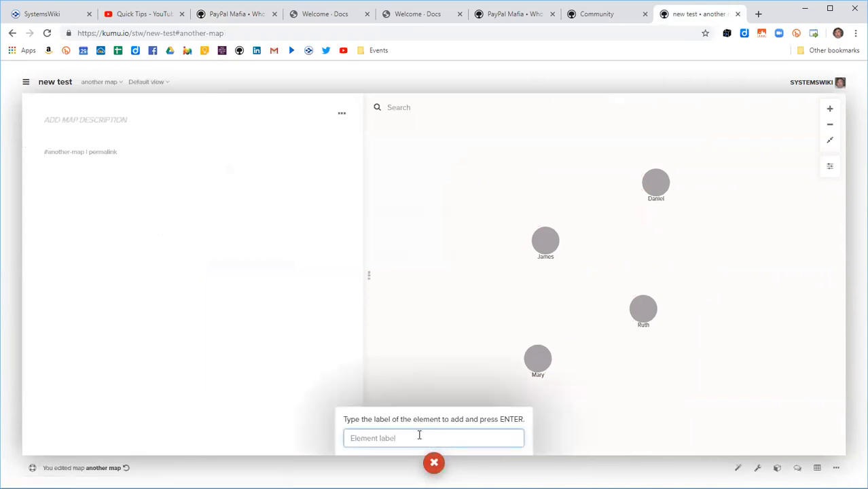
{"action": "type", "text": "I"}
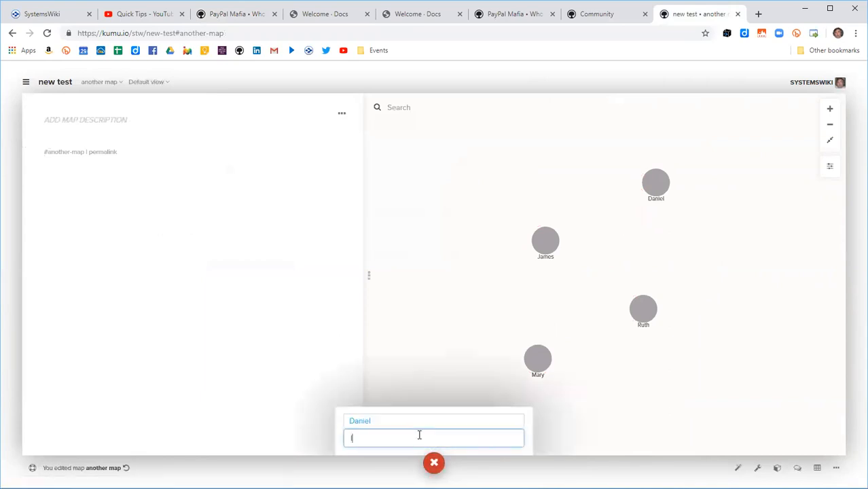
{"action": "type", "text": "reland"}
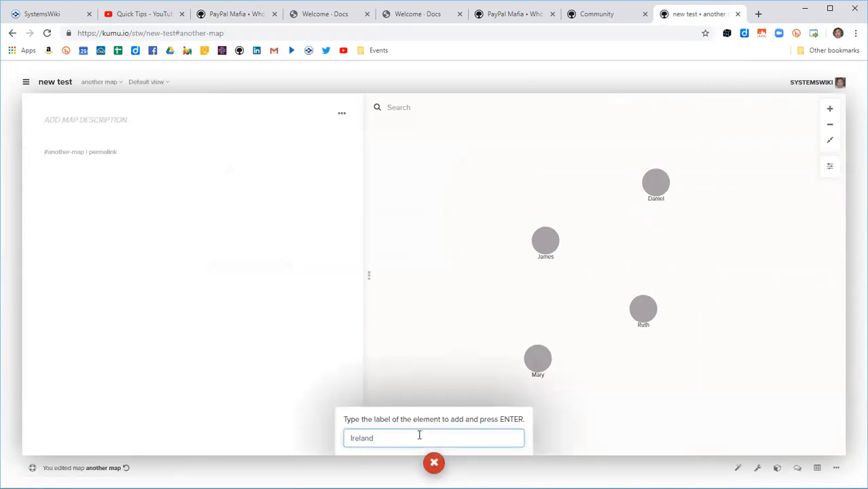
{"action": "key", "text": "Return"}
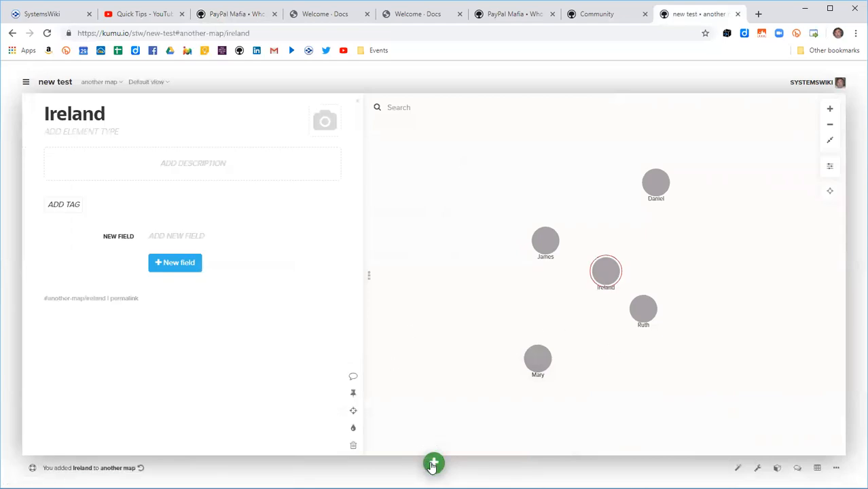
Step: Add an element labelled "Bosnia" to the map
{"action": "left_click", "coordinate": [433, 465]}
{"action": "left_click", "coordinate": [392, 380]}
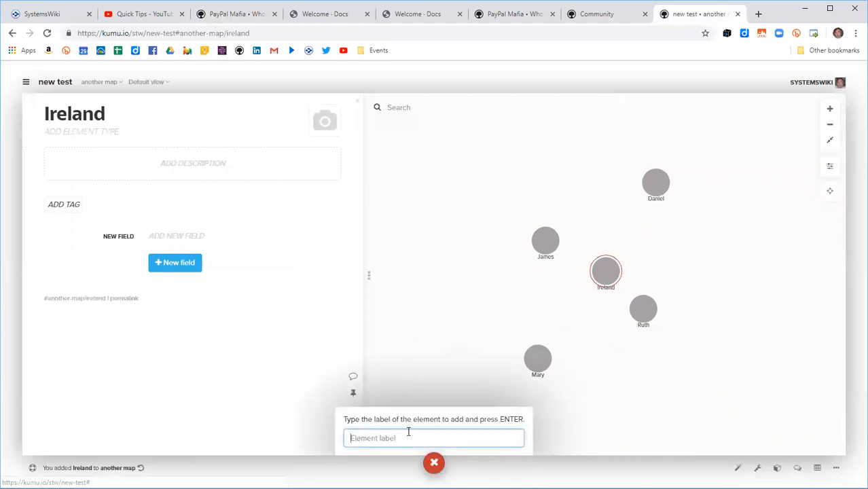
{"action": "type", "text": "Bo"}
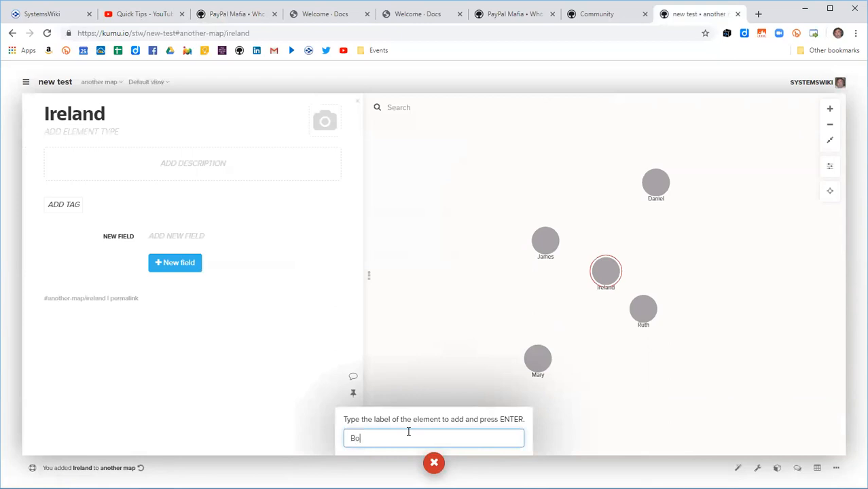
{"action": "type", "text": "snia"}
{"action": "key", "text": "Return"}
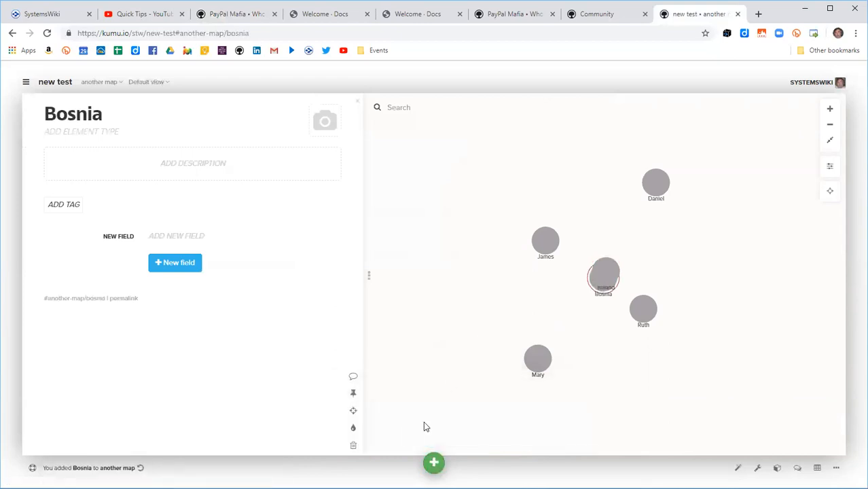
Step: Add an element labelled "Turkey" to the map
{"action": "left_click", "coordinate": [434, 462]}
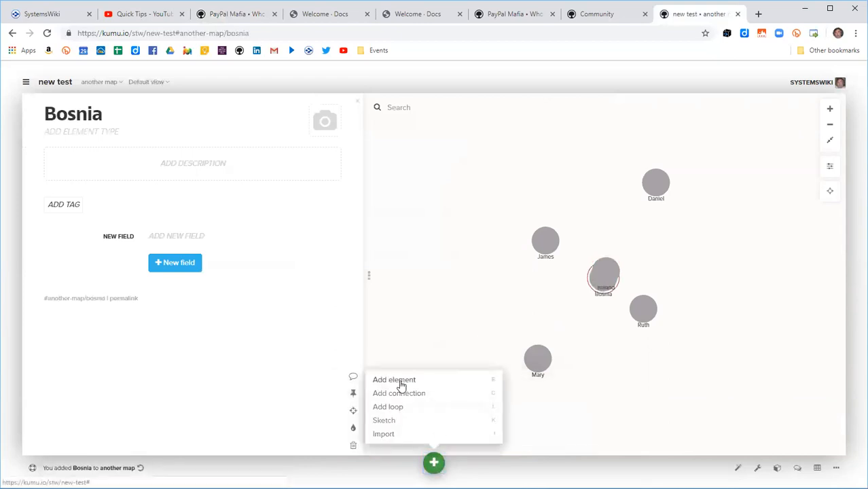
{"action": "left_click", "coordinate": [401, 380]}
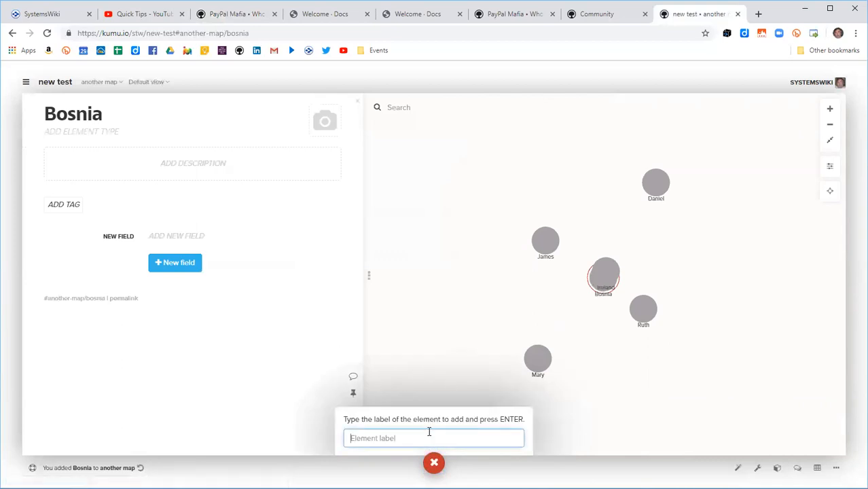
{"action": "type", "text": "Turkey"}
{"action": "key", "text": "Return"}
Step: Separate the overlapping country elements, placing Bosnia and Ireland on the outside and Turkey centrally, and shift two person elements outward
{"action": "left_click_drag", "start_coordinate": [603, 295], "coordinate": [487, 307]}
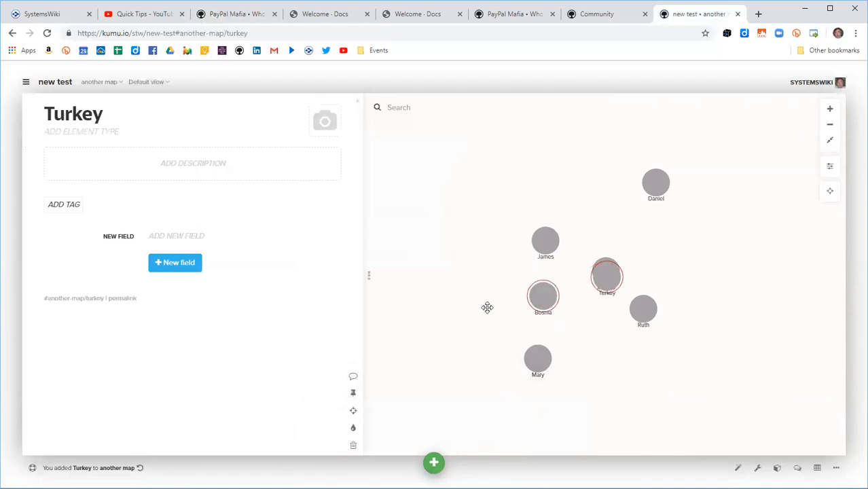
{"action": "left_click_drag", "start_coordinate": [606, 280], "coordinate": [589, 151]}
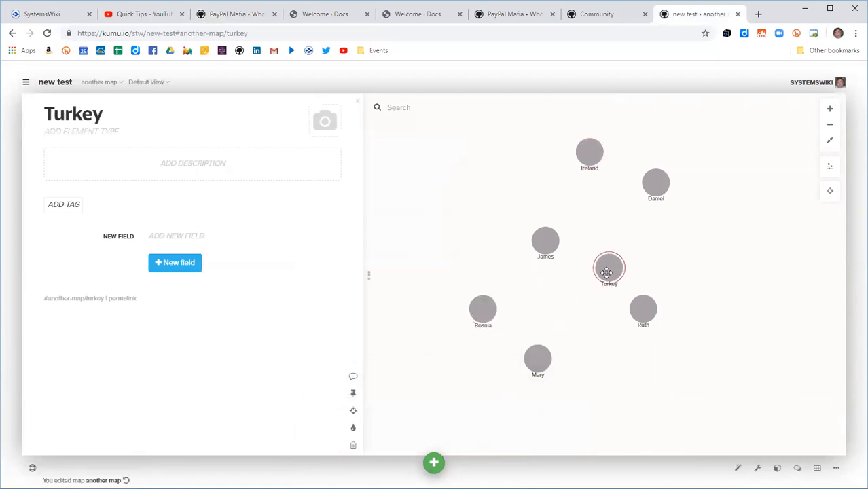
{"action": "left_click_drag", "start_coordinate": [642, 310], "coordinate": [670, 342]}
{"action": "left_click_drag", "start_coordinate": [665, 199], "coordinate": [678, 198]}
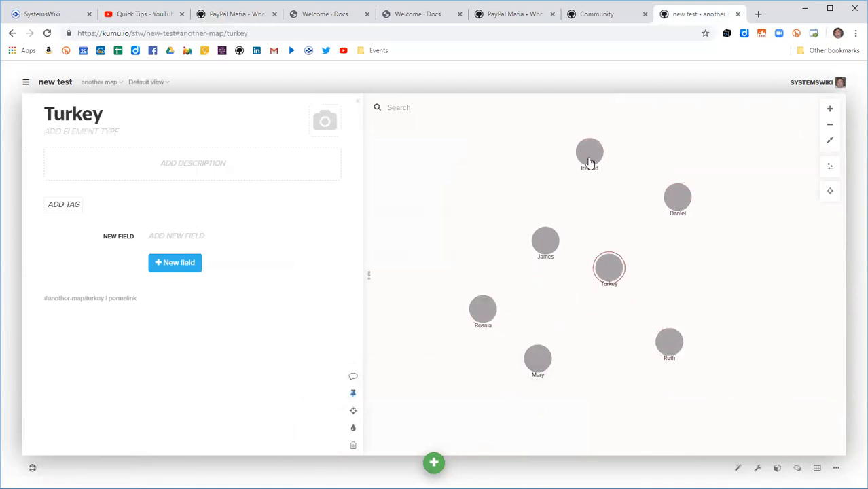
{"action": "left_click_drag", "start_coordinate": [590, 163], "coordinate": [598, 185]}
{"action": "left_click_drag", "start_coordinate": [609, 267], "coordinate": [615, 274]}
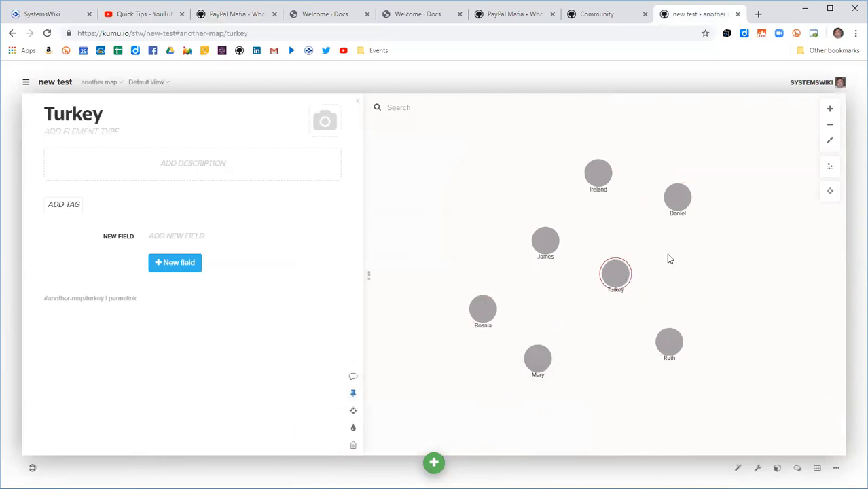
Step: Connect the person element beside Ireland to both Turkey and Ireland, and connect the two lowest person elements to Turkey
{"action": "left_click_drag", "start_coordinate": [678, 205], "coordinate": [618, 277]}
{"action": "left_click_drag", "start_coordinate": [682, 216], "coordinate": [598, 175]}
{"action": "left_click_drag", "start_coordinate": [666, 340], "coordinate": [615, 274]}
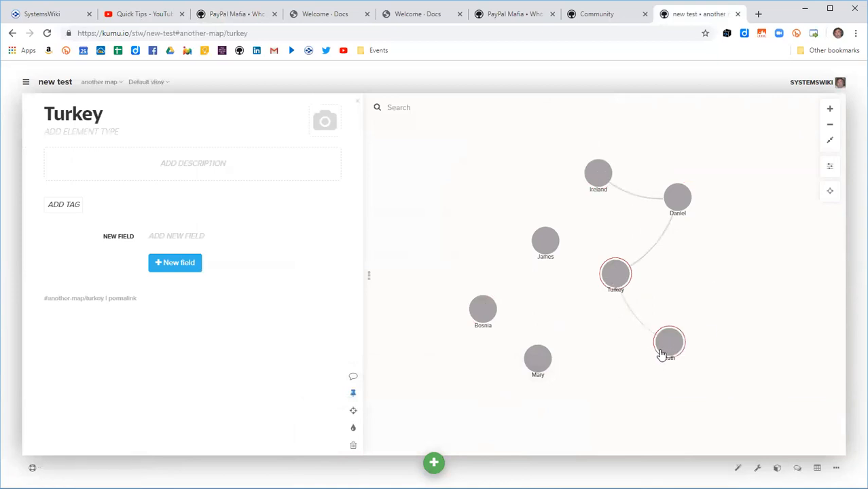
{"action": "left_click_drag", "start_coordinate": [552, 364], "coordinate": [609, 277]}
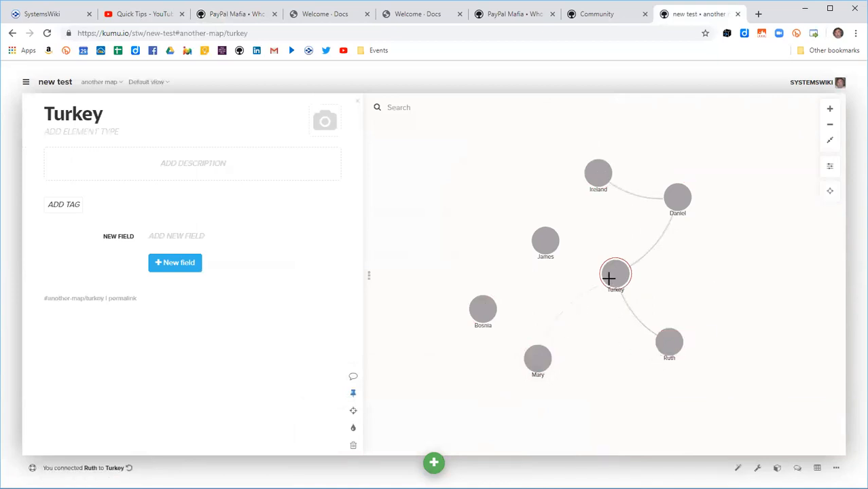
Step: Connect the person element between Ireland and Bosnia to Bosnia, Turkey and Ireland, and clear the selection
{"action": "left_click_drag", "start_coordinate": [549, 248], "coordinate": [488, 307]}
{"action": "left_click_drag", "start_coordinate": [562, 244], "coordinate": [616, 276]}
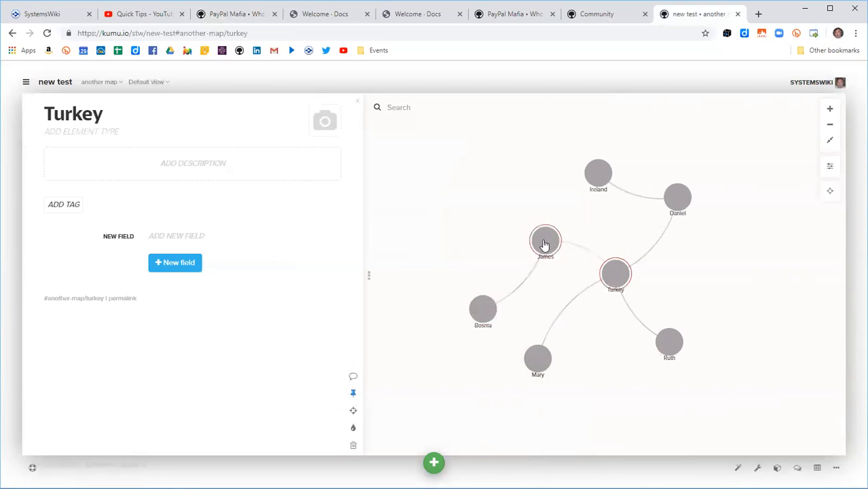
{"action": "left_click_drag", "start_coordinate": [583, 211], "coordinate": [599, 172]}
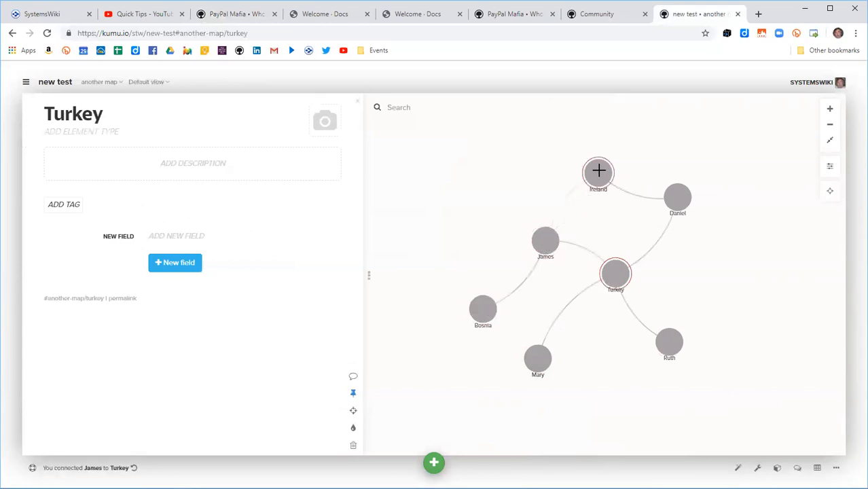
{"action": "left_click", "coordinate": [761, 289]}
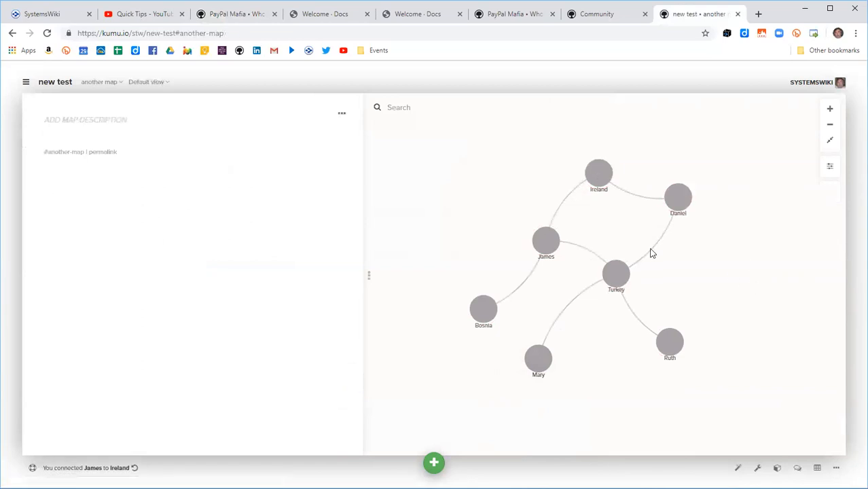
Step: Make the connections from the person element between Ireland and Bosnia to both countries directed, and move the person element beside Ireland slightly downward
{"action": "left_click", "coordinate": [561, 215]}
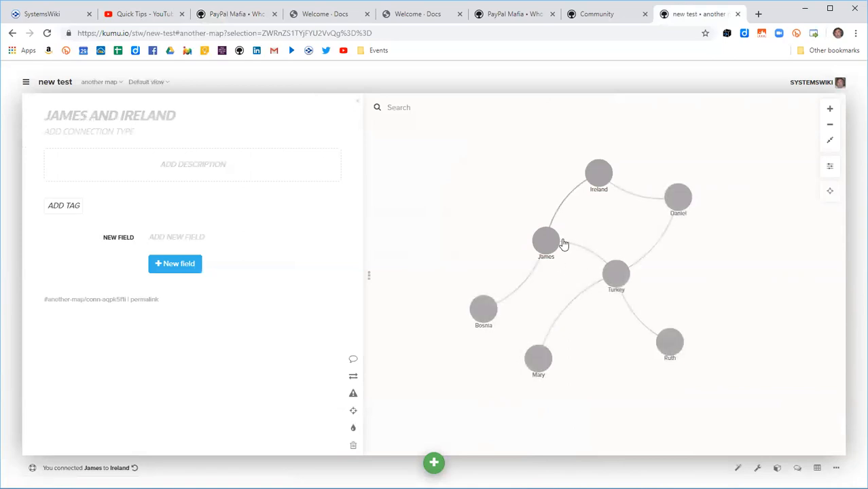
{"action": "left_click_drag", "start_coordinate": [684, 196], "coordinate": [678, 215]}
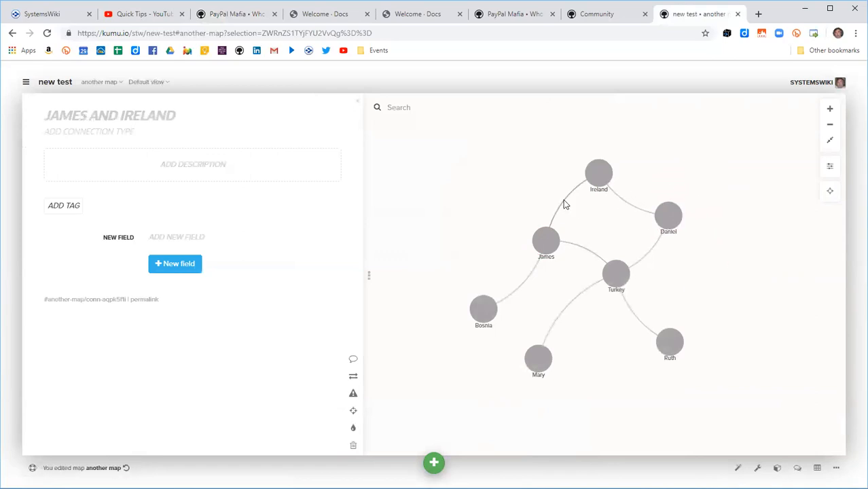
{"action": "left_click", "coordinate": [355, 379]}
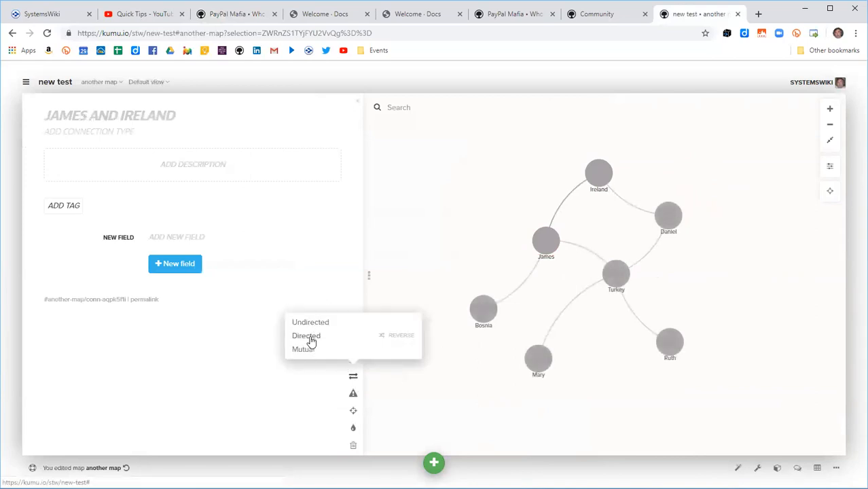
{"action": "left_click", "coordinate": [307, 336]}
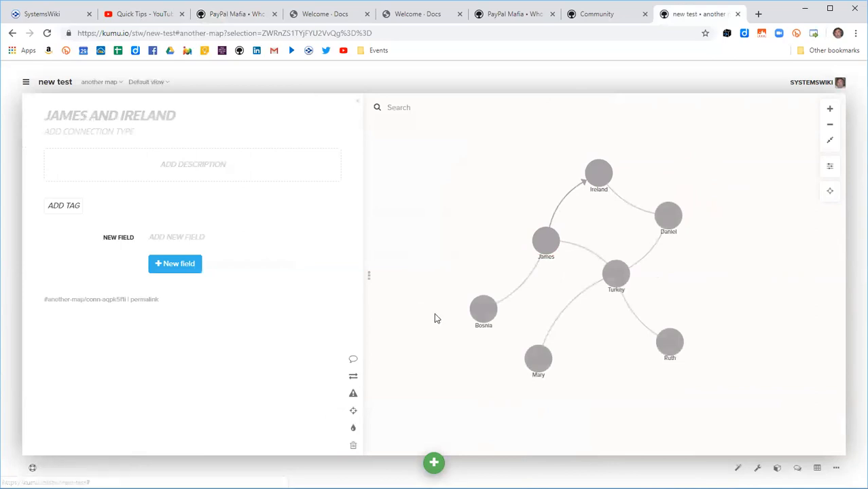
{"action": "left_click", "coordinate": [512, 297]}
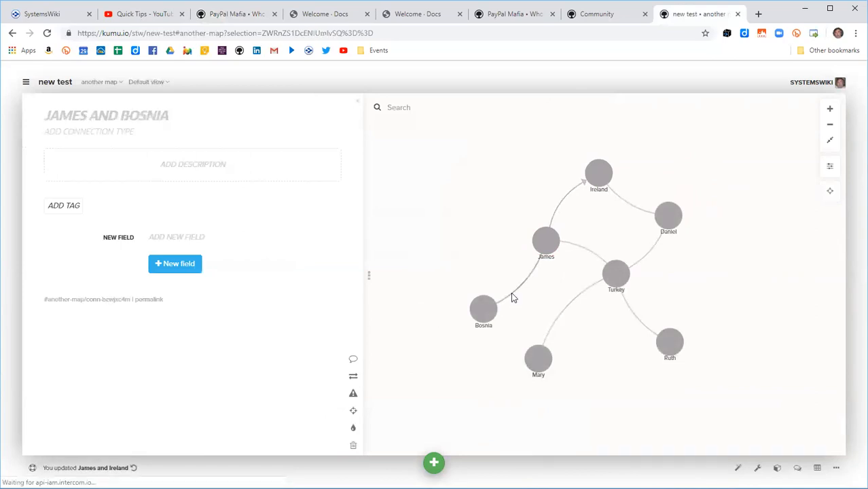
{"action": "left_click", "coordinate": [354, 378]}
{"action": "left_click", "coordinate": [312, 336]}
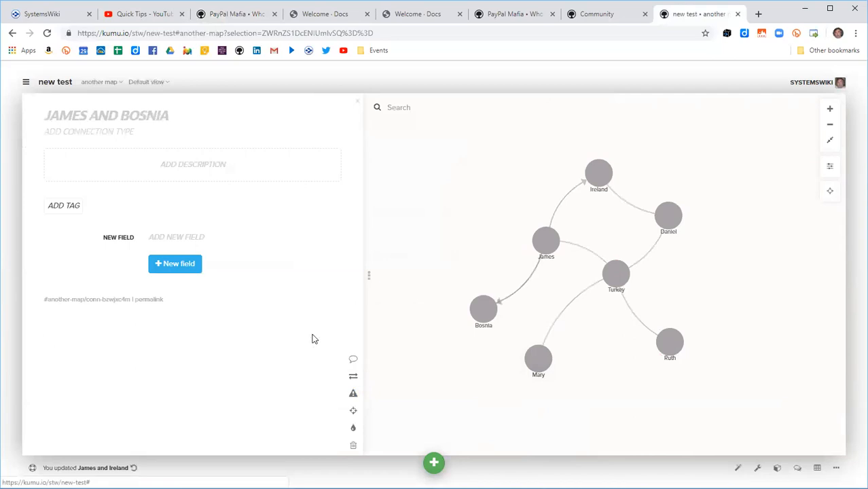
Step: Make the connection from the lowest person element to Turkey directed, and select the connection between Turkey and the person element beside Ireland
{"action": "left_click", "coordinate": [564, 315]}
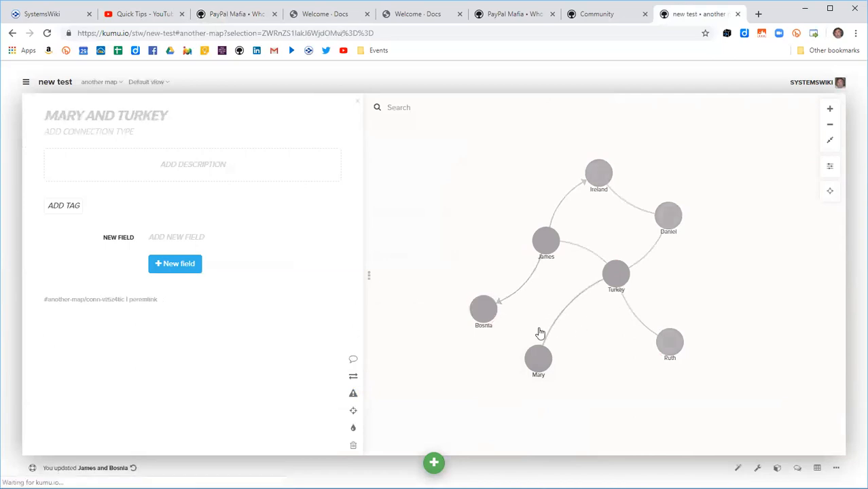
{"action": "left_click", "coordinate": [353, 377]}
{"action": "left_click", "coordinate": [314, 337]}
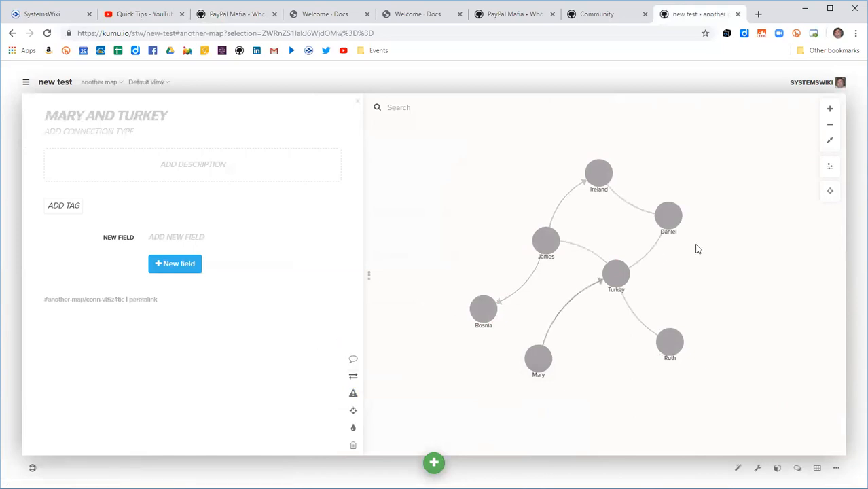
{"action": "left_click", "coordinate": [655, 252]}
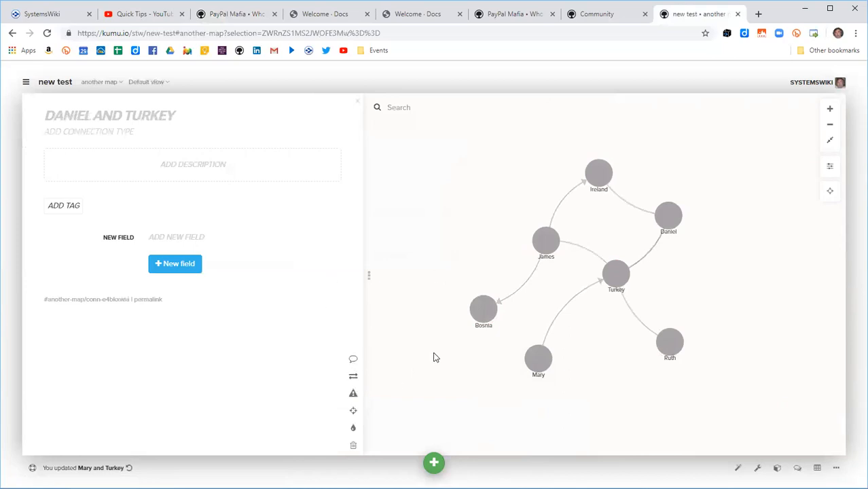
Step: Set the type of the Bosnia, Ireland and Turkey elements together to the new value "Country", and clear the selection
{"action": "left_click", "coordinate": [483, 311]}
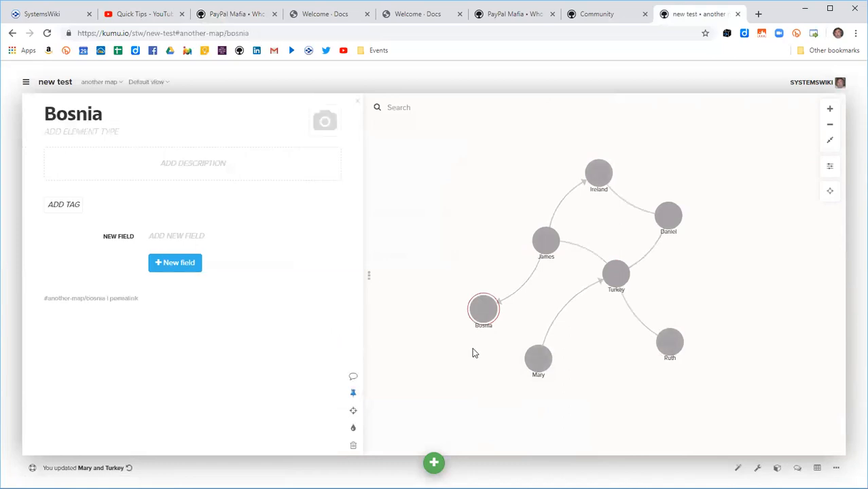
{"action": "left_click", "coordinate": [598, 178], "text": "shift"}
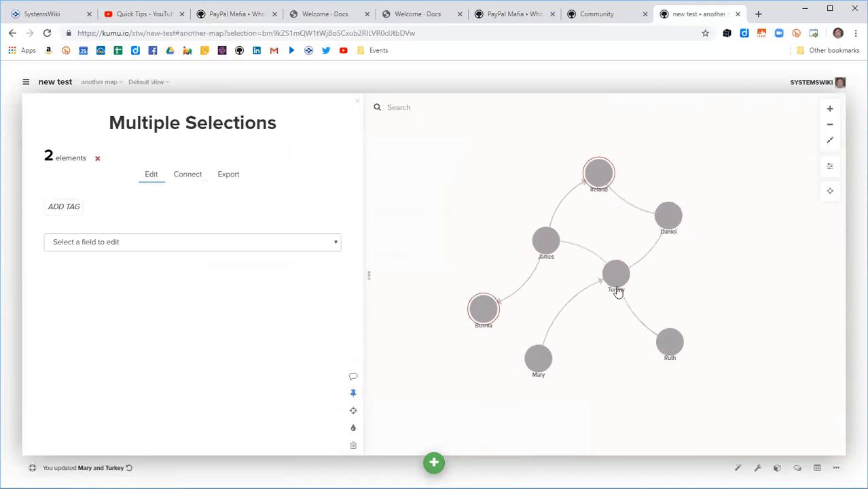
{"action": "left_click", "coordinate": [616, 283], "text": "shift"}
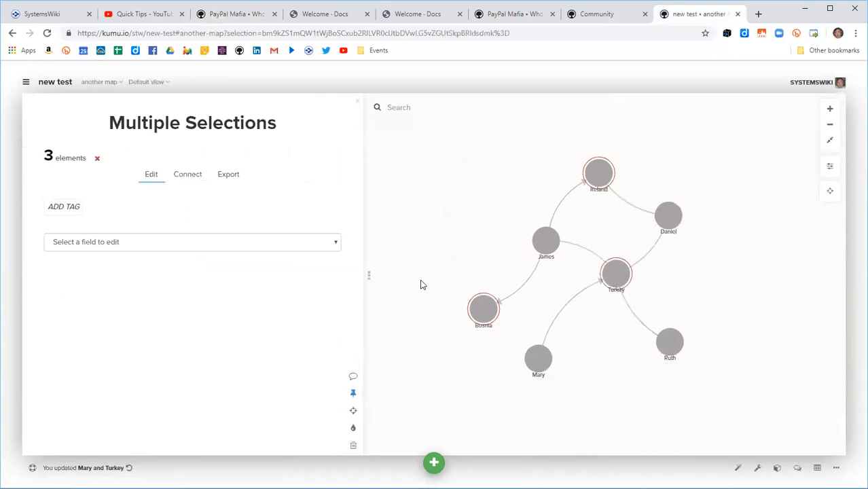
{"action": "left_click", "coordinate": [309, 245]}
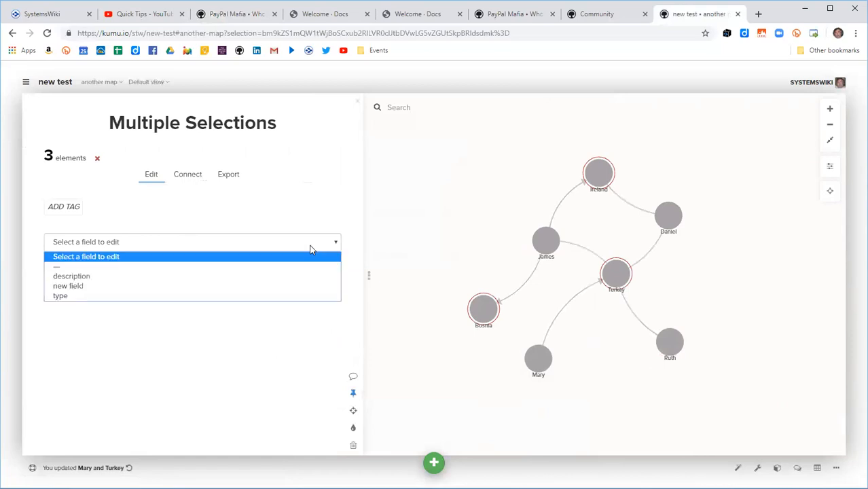
{"action": "left_click", "coordinate": [246, 297]}
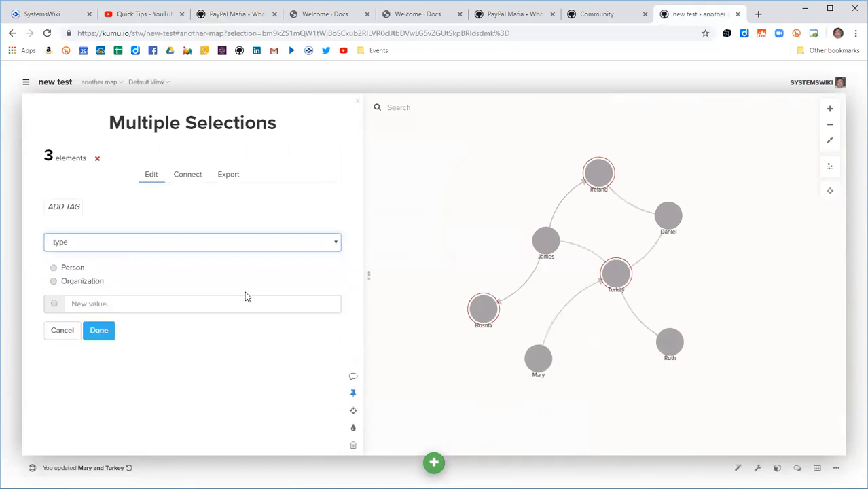
{"action": "left_click", "coordinate": [91, 247]}
{"action": "left_click", "coordinate": [92, 241]}
{"action": "left_click", "coordinate": [103, 304]}
{"action": "type", "text": "Country"}
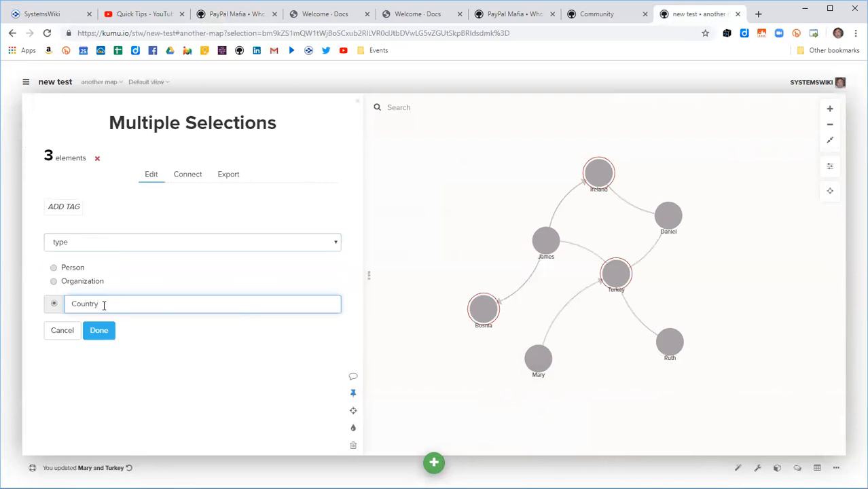
{"action": "left_click", "coordinate": [98, 331]}
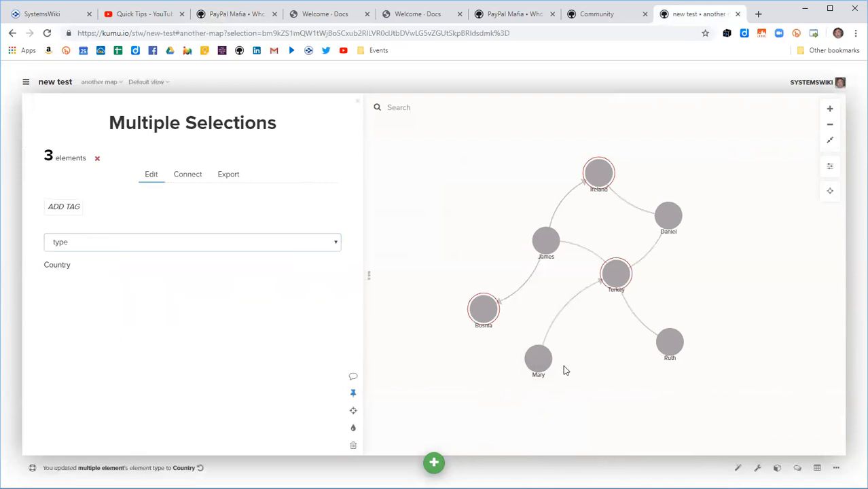
{"action": "left_click", "coordinate": [614, 366]}
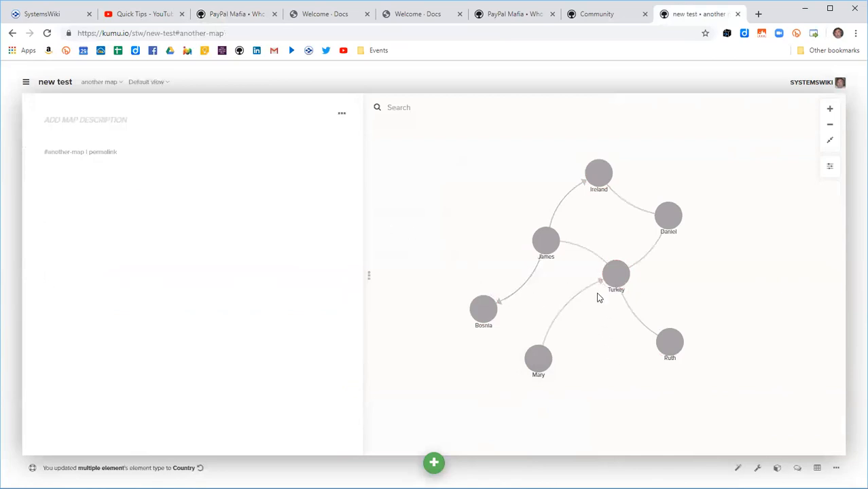
Step: Set the type of all four person elements together to Person, and check Bosnia's element type
{"action": "left_click", "coordinate": [671, 342]}
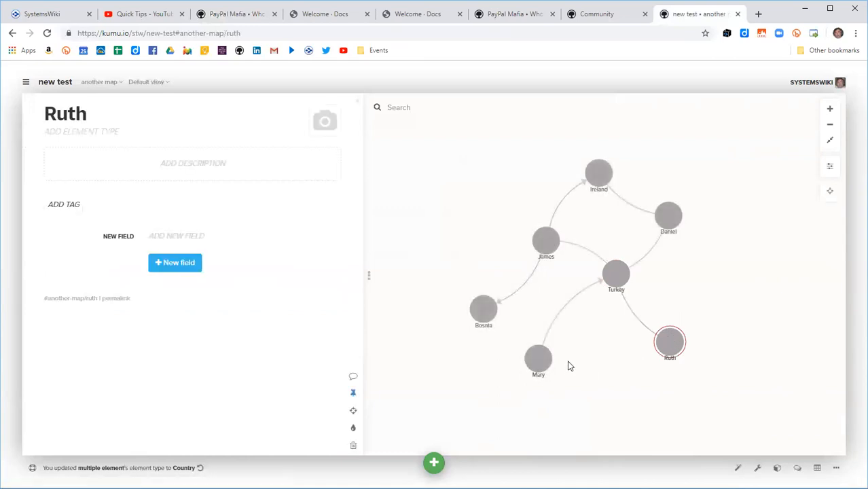
{"action": "left_click", "coordinate": [537, 357], "text": "shift"}
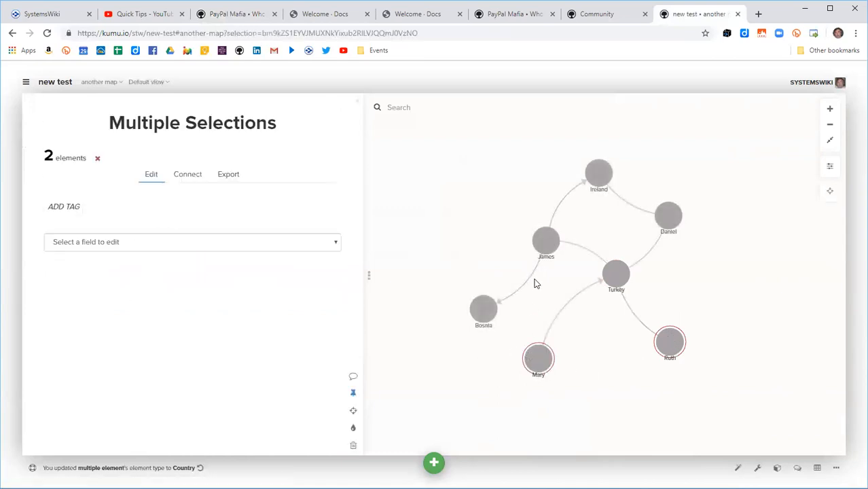
{"action": "left_click", "coordinate": [542, 252], "text": "shift"}
{"action": "left_click", "coordinate": [683, 223], "text": "shift"}
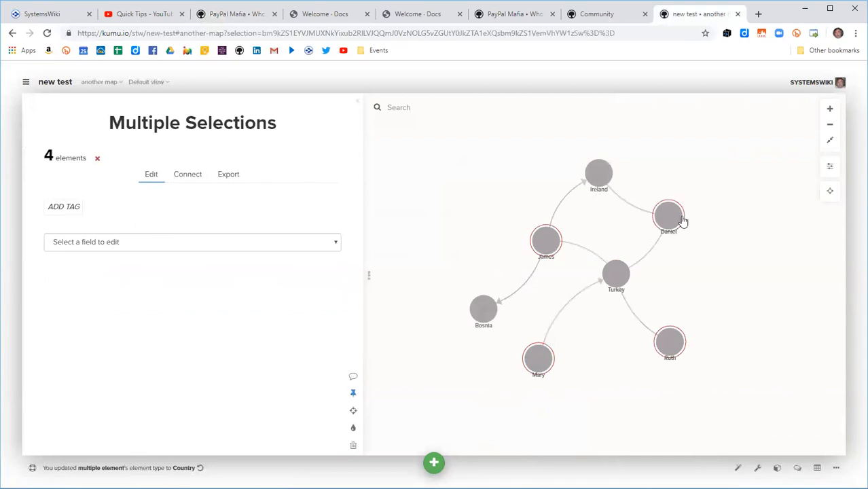
{"action": "left_click", "coordinate": [315, 244]}
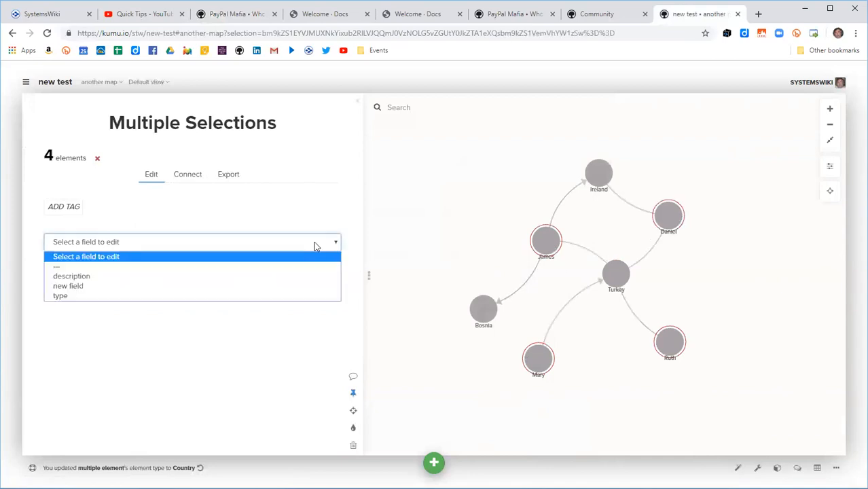
{"action": "left_click", "coordinate": [268, 297]}
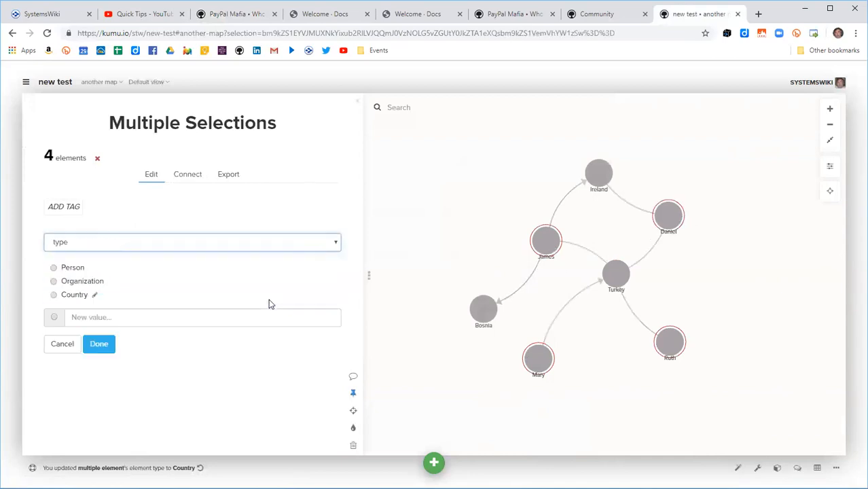
{"action": "left_click", "coordinate": [54, 269]}
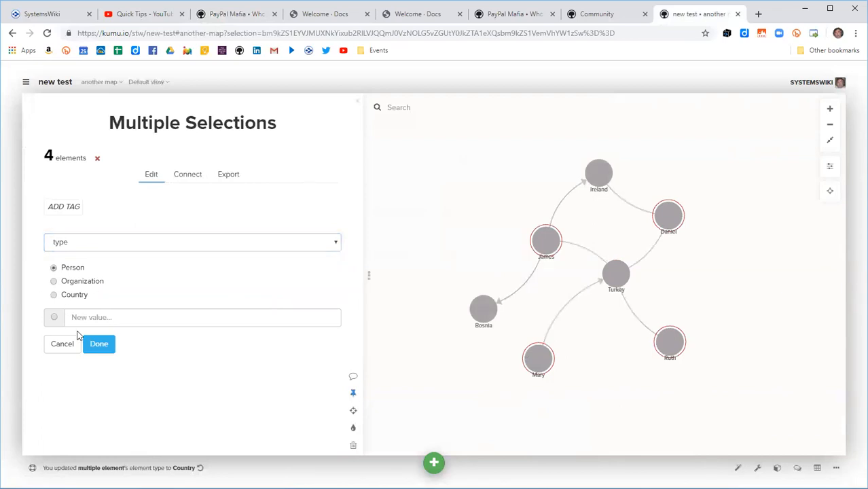
{"action": "left_click", "coordinate": [99, 345]}
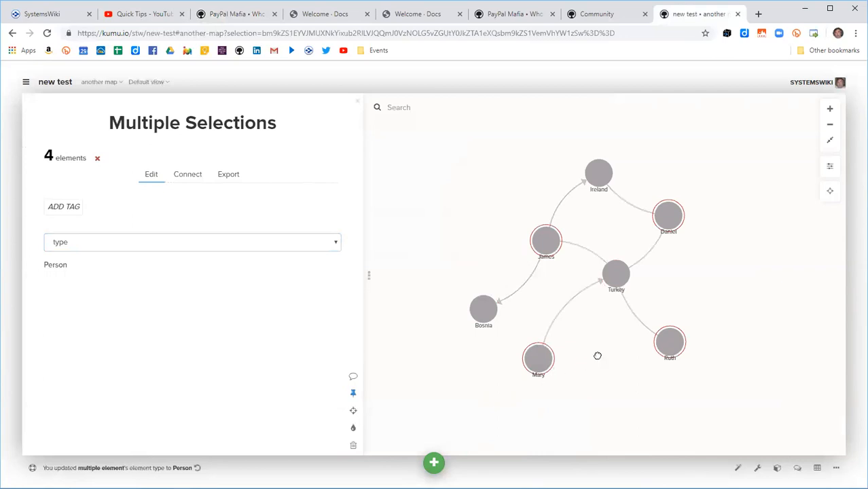
{"action": "left_click", "coordinate": [598, 356]}
{"action": "left_click", "coordinate": [490, 309]}
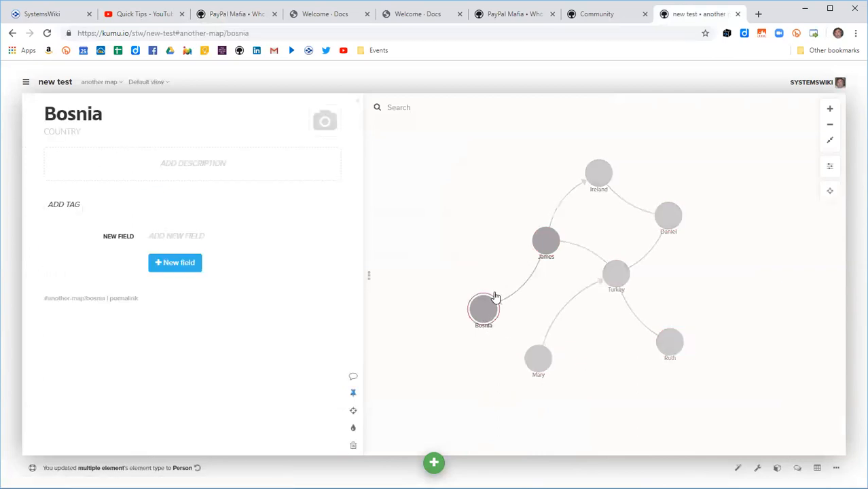
{"action": "left_click", "coordinate": [461, 224]}
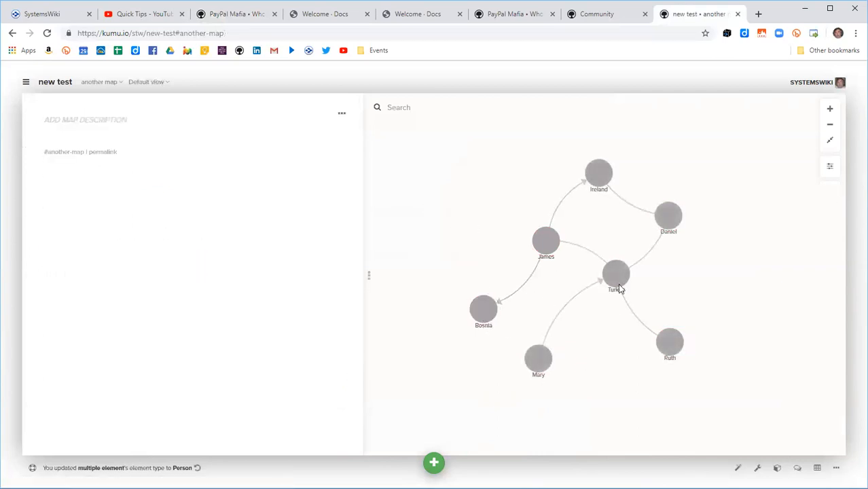
Step: Open the map's view settings and return from the default settings to the current view's overview
{"action": "left_click", "coordinate": [830, 167]}
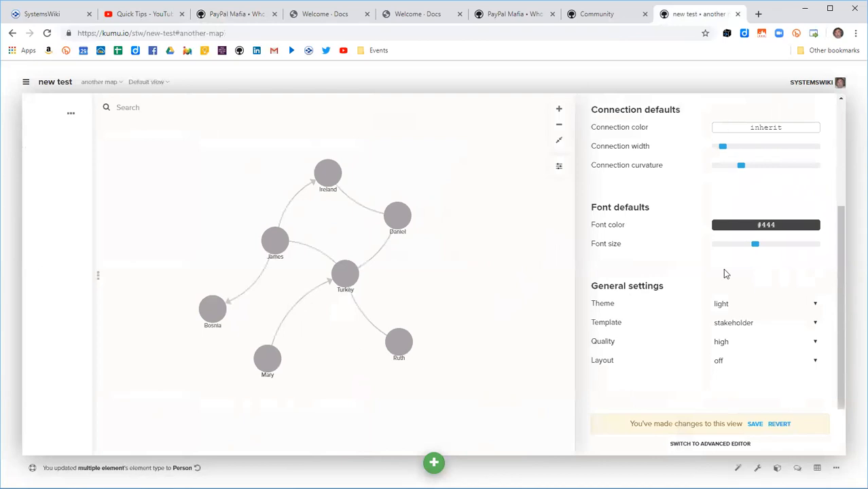
{"action": "left_click_drag", "start_coordinate": [848, 270], "coordinate": [847, 128]}
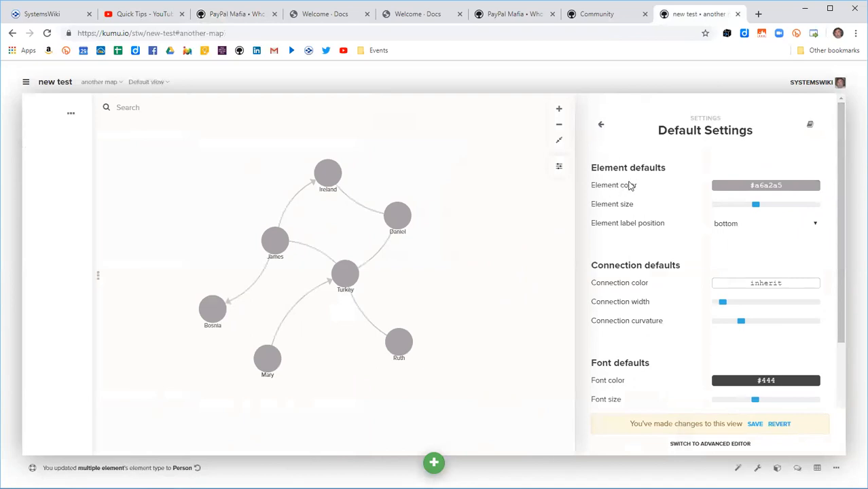
{"action": "left_click", "coordinate": [602, 125]}
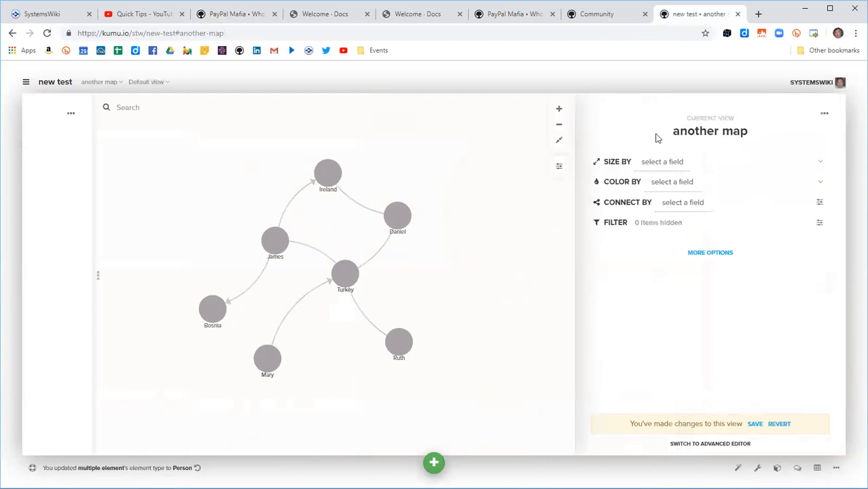
{"action": "left_click", "coordinate": [724, 253]}
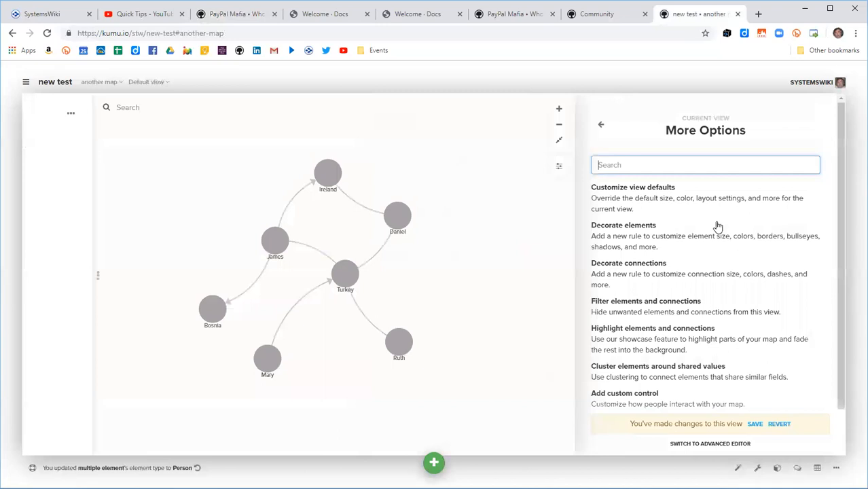
{"action": "left_click", "coordinate": [637, 229]}
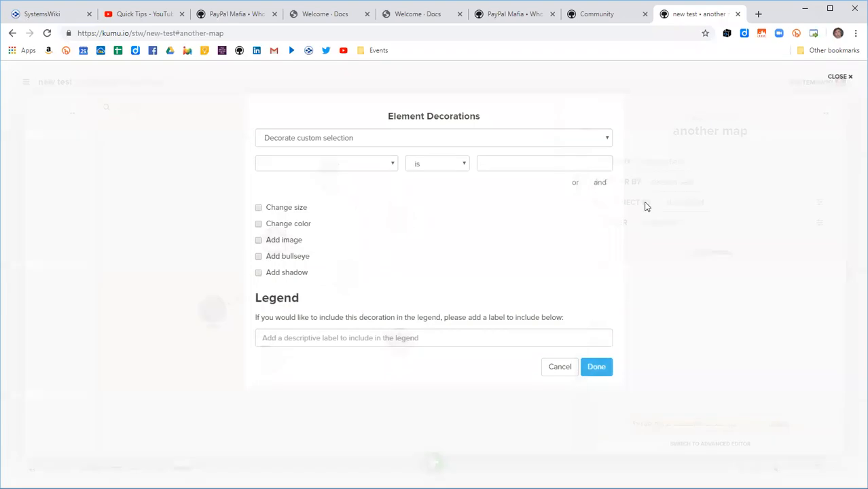
{"action": "left_click", "coordinate": [564, 366]}
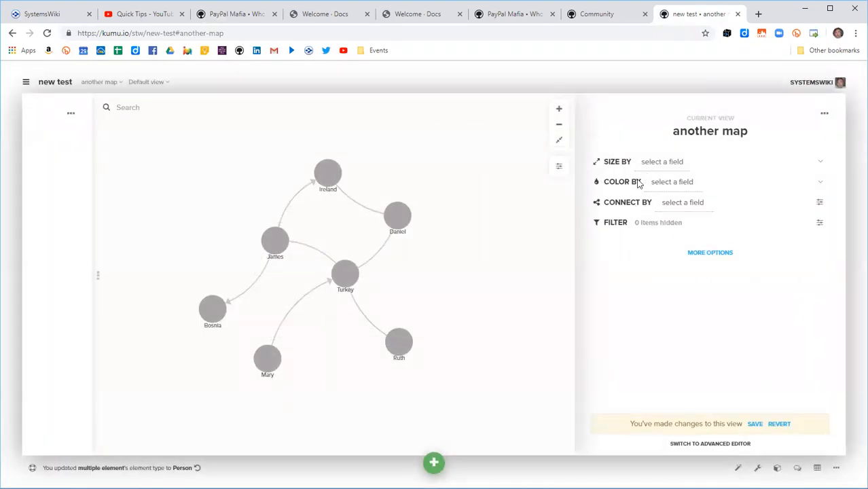
Step: Start a new element decoration rule that applies to elements whose Element Type is Person
{"action": "left_click", "coordinate": [706, 256]}
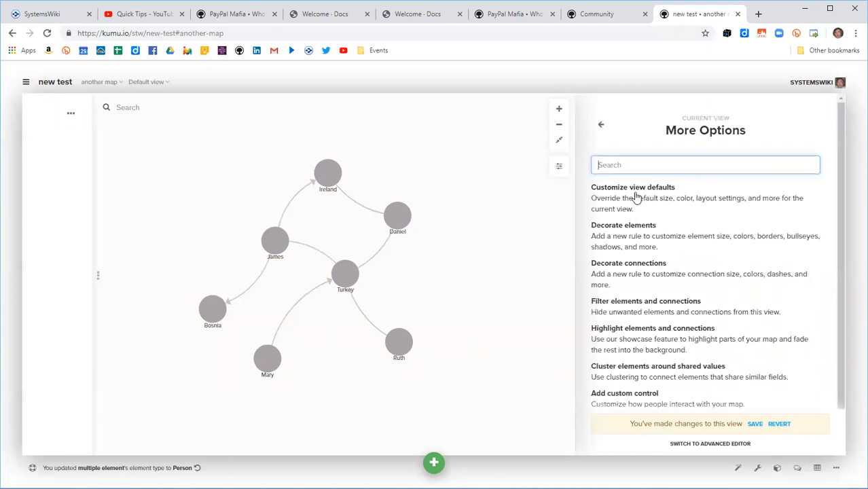
{"action": "left_click", "coordinate": [637, 230]}
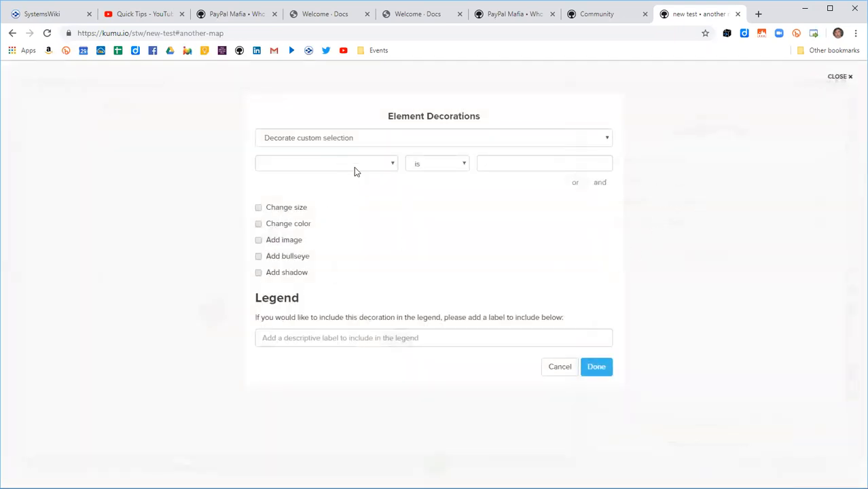
{"action": "left_click", "coordinate": [354, 167]}
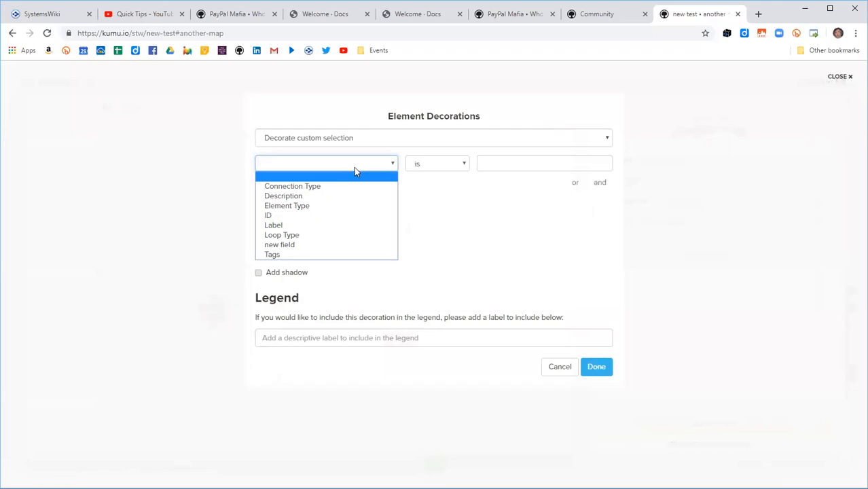
{"action": "left_click", "coordinate": [344, 206]}
{"action": "left_click", "coordinate": [507, 163]}
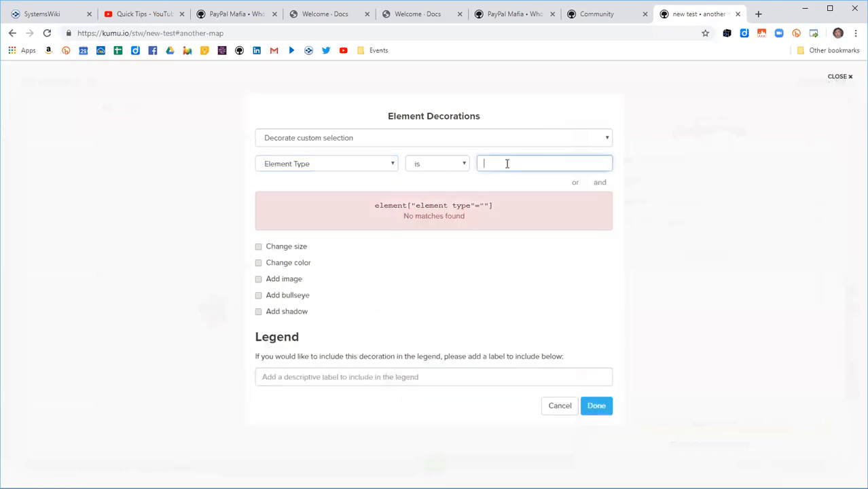
{"action": "type", "text": "p"}
{"action": "left_click", "coordinate": [501, 178]}
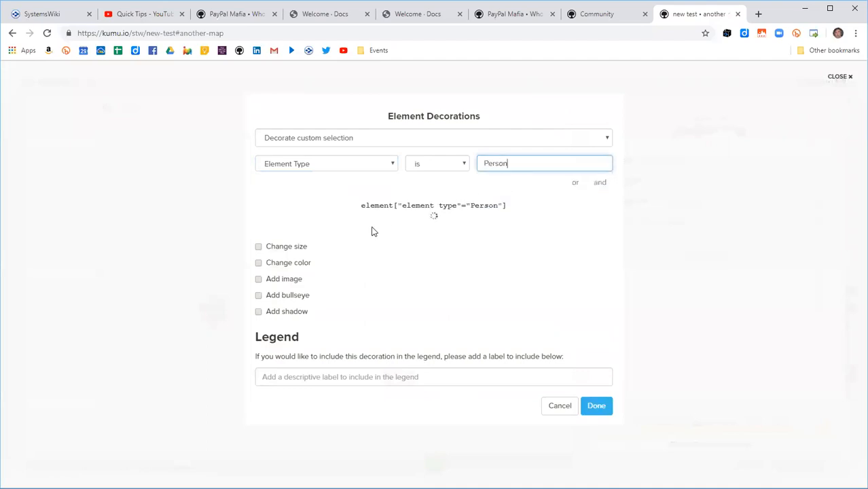
Step: Give the Person decoration a fixed element size of 15 and the fixed orange color #fdc16f
{"action": "left_click", "coordinate": [259, 250]}
{"action": "left_click_drag", "start_coordinate": [353, 285], "coordinate": [360, 286]}
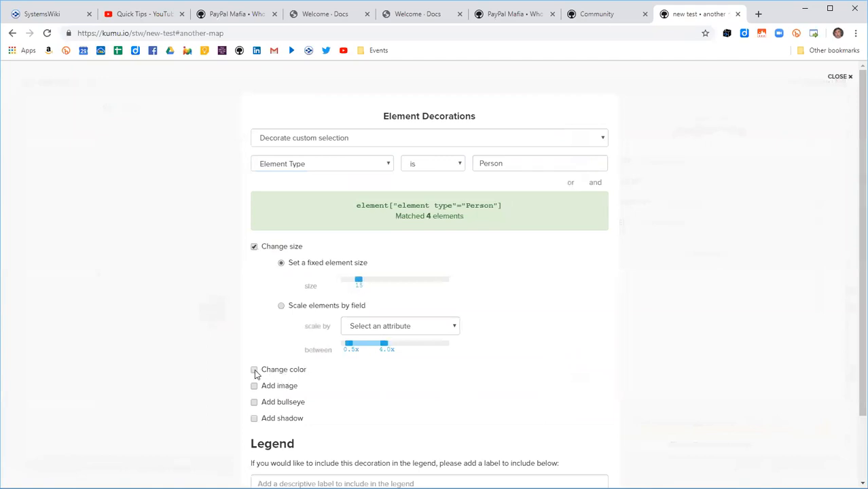
{"action": "left_click", "coordinate": [255, 371]}
{"action": "left_click", "coordinate": [373, 408]}
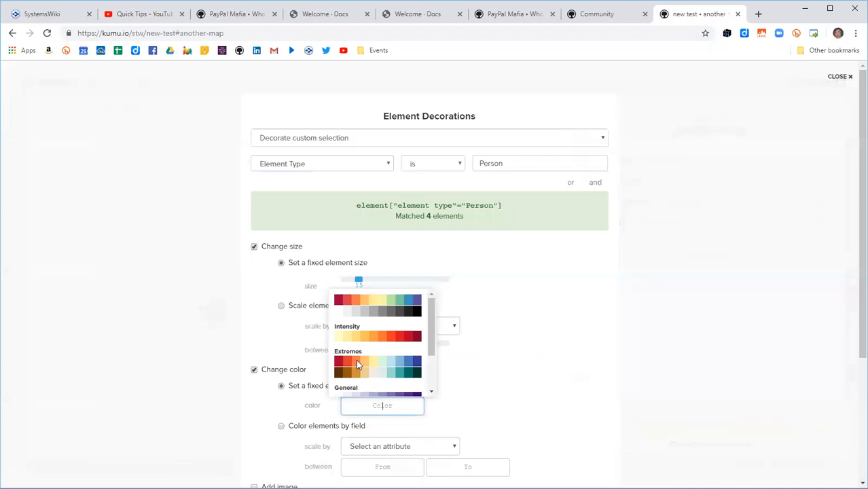
{"action": "left_click", "coordinate": [363, 302]}
Step: Add the legend label "People" to the Person decoration and apply it
{"action": "scroll", "coordinate": [740, 306], "scroll_direction": "down", "scroll_amount": 3}
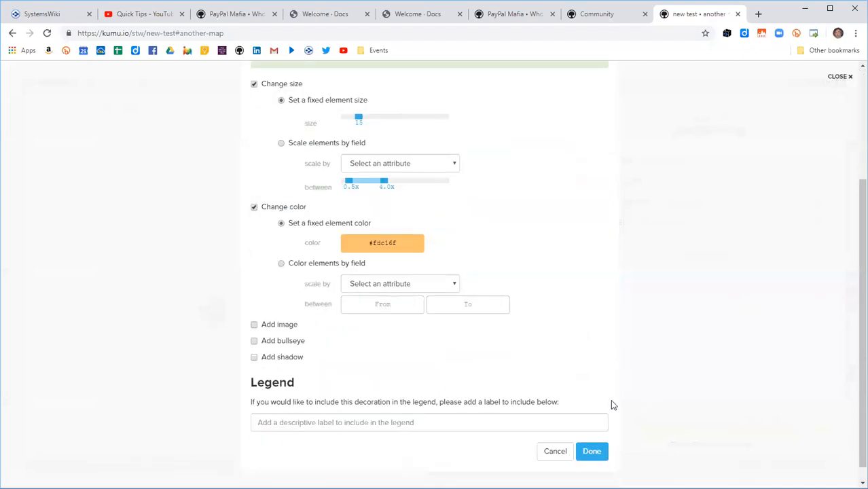
{"action": "left_click", "coordinate": [325, 422]}
{"action": "type", "text": "People"}
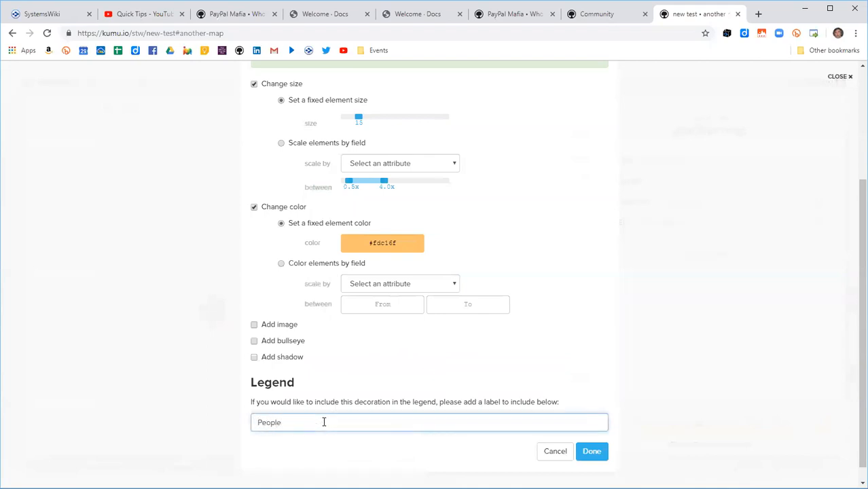
{"action": "left_click", "coordinate": [590, 454]}
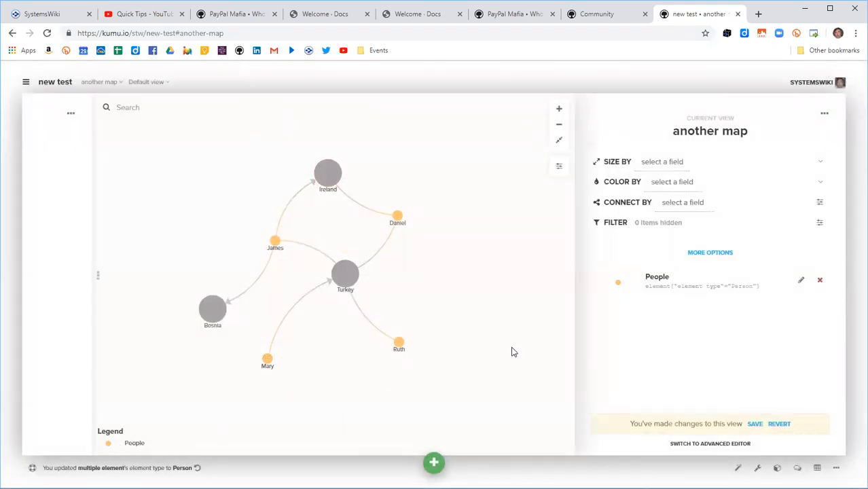
Step: Start another element decoration rule that applies to elements whose Element Type is Country
{"action": "left_click", "coordinate": [710, 252]}
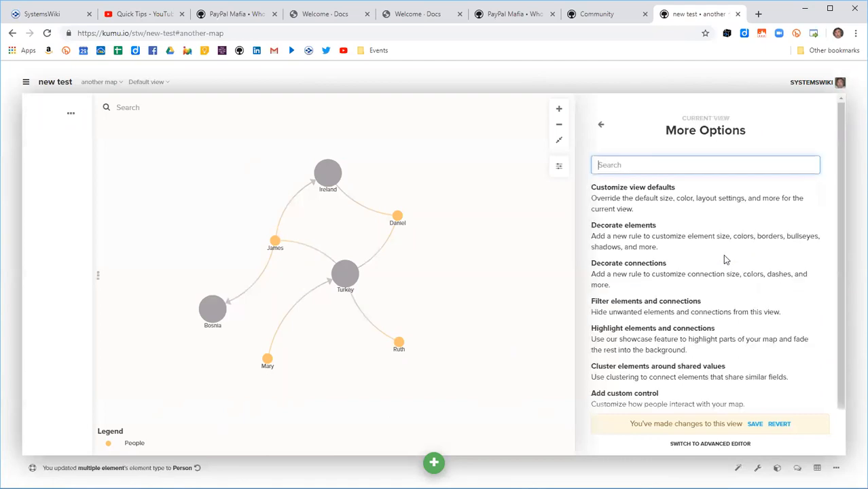
{"action": "left_click", "coordinate": [641, 227]}
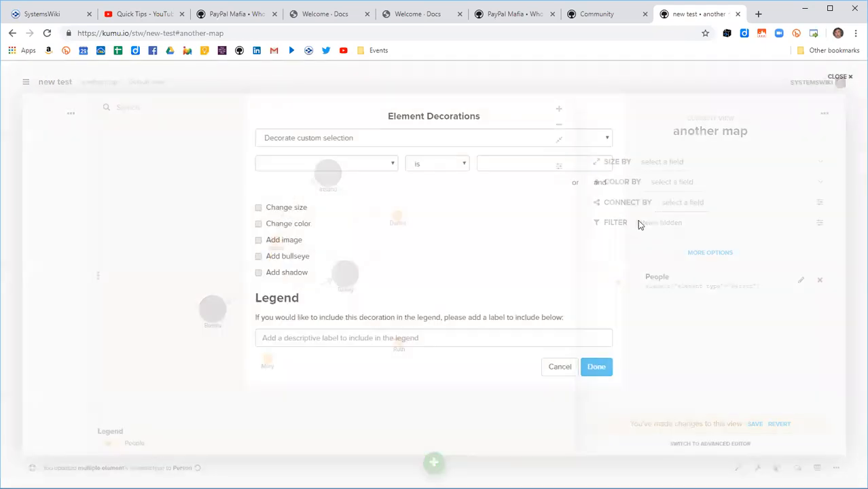
{"action": "left_click", "coordinate": [365, 165]}
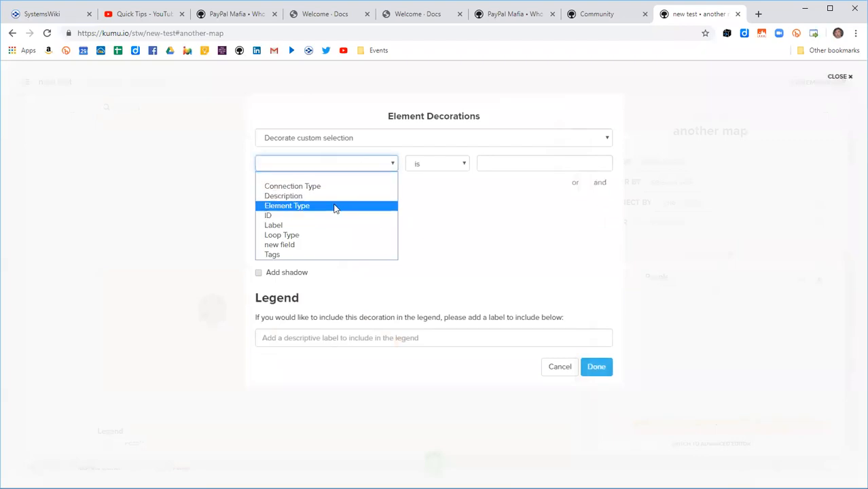
{"action": "left_click", "coordinate": [335, 206]}
{"action": "left_click", "coordinate": [512, 163]}
{"action": "type", "text": "C"}
{"action": "left_click", "coordinate": [507, 182]}
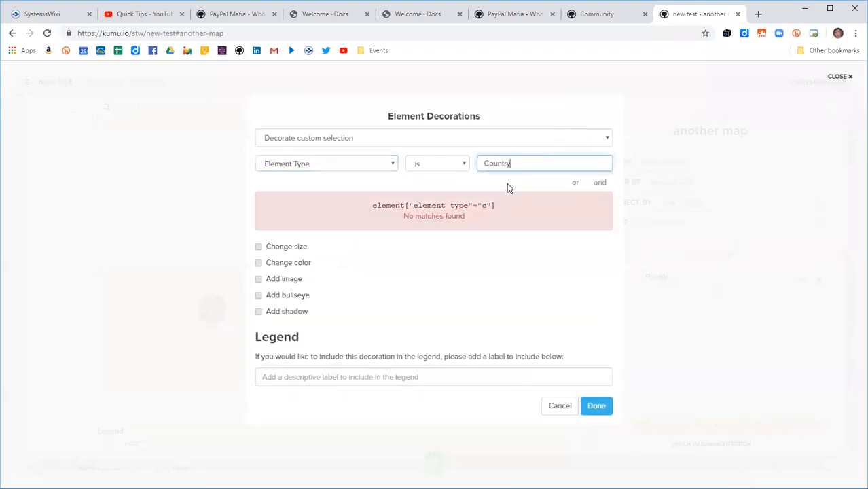
Step: Give the Country decoration a fixed element size of 20 and the fixed green color #74c89e
{"action": "left_click", "coordinate": [259, 246]}
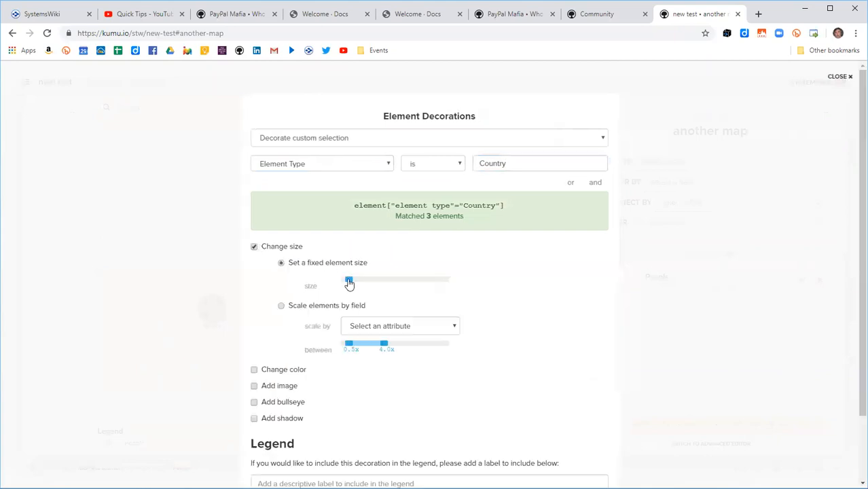
{"action": "mouse_move", "coordinate": [351, 284]}
{"action": "left_mouse_down"}
{"action": "mouse_move", "coordinate": [386, 285]}
{"action": "mouse_move", "coordinate": [364, 284]}
{"action": "left_mouse_up"}
{"action": "left_click", "coordinate": [254, 370]}
{"action": "left_click", "coordinate": [360, 406]}
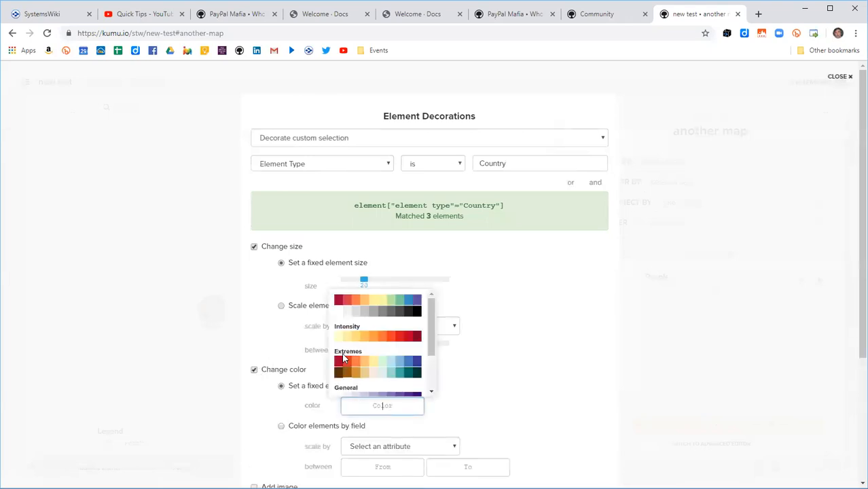
{"action": "left_click", "coordinate": [400, 304]}
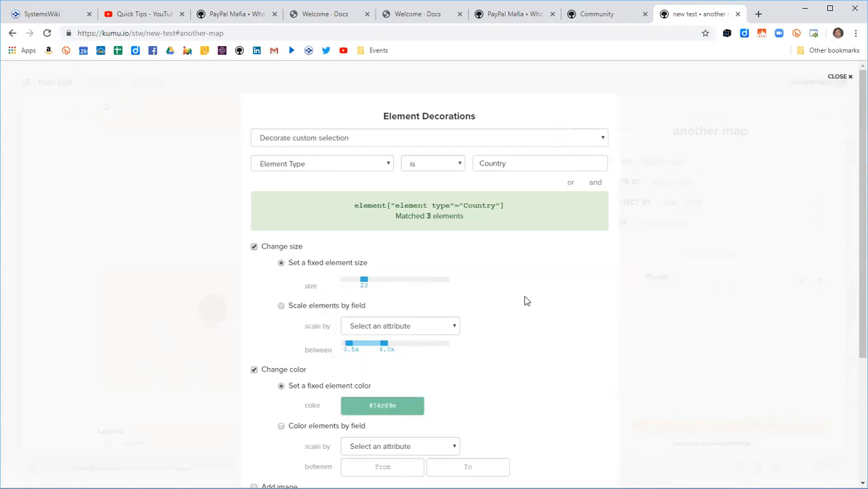
Step: Add the legend label "Country" to the Country decoration and apply it
{"action": "scroll", "coordinate": [544, 289], "scroll_direction": "down", "scroll_amount": 3}
{"action": "left_click", "coordinate": [428, 423]}
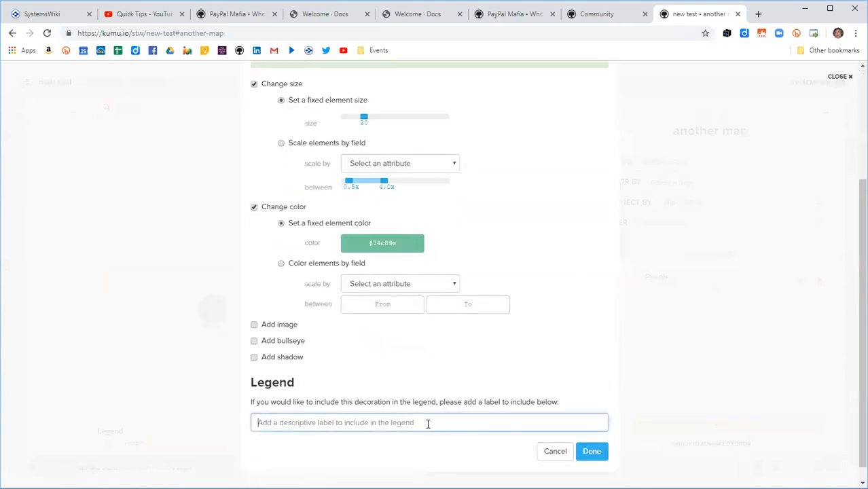
{"action": "type", "text": "Country"}
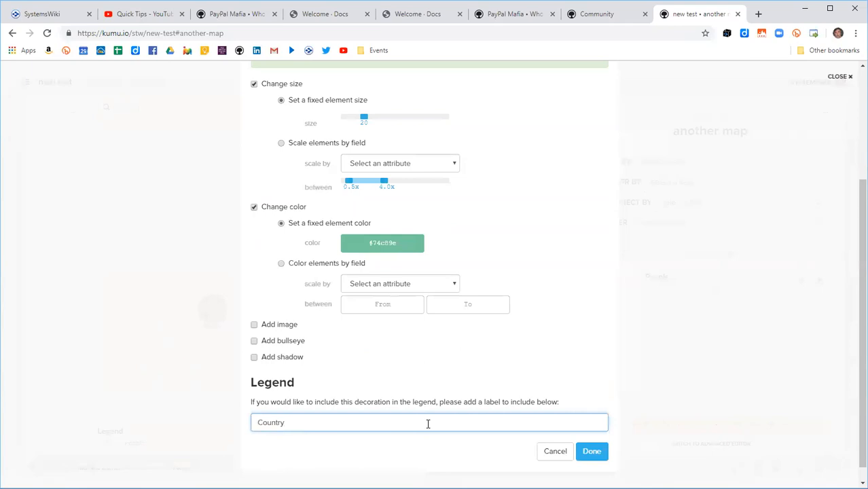
{"action": "left_click", "coordinate": [592, 451]}
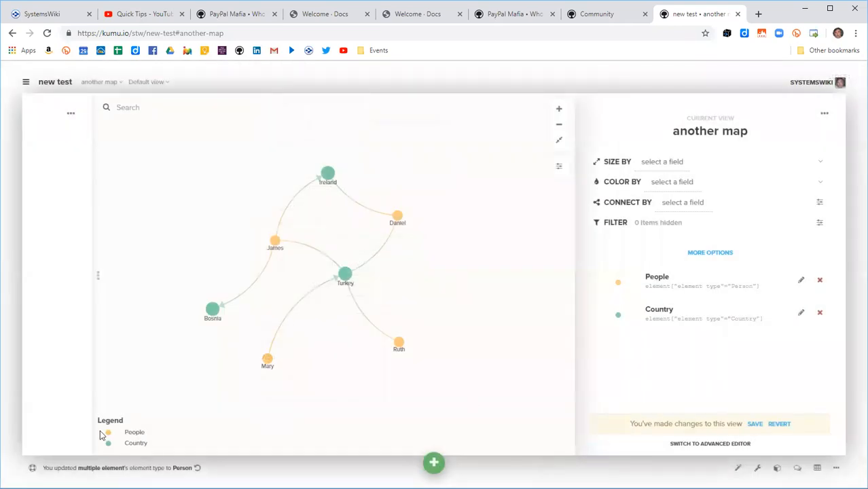
Step: Move Turkey slightly downward, and check the profile of the connection between Turkey and the person element beside Ireland
{"action": "left_click_drag", "start_coordinate": [346, 275], "coordinate": [339, 300]}
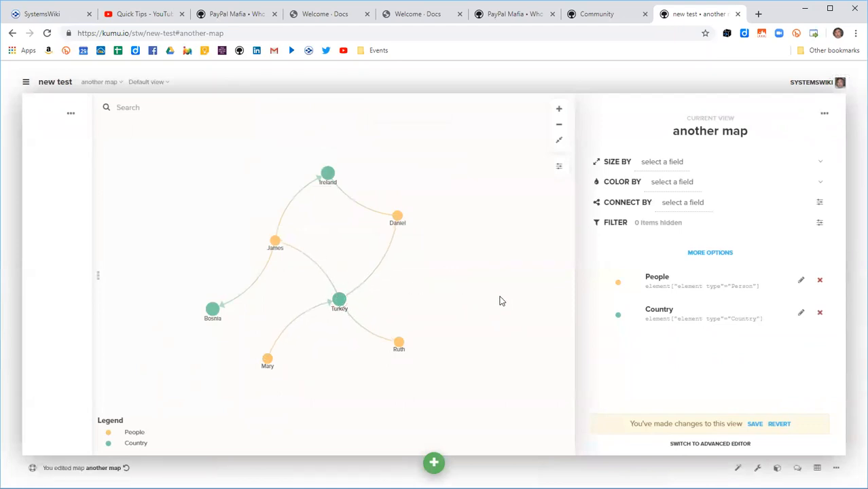
{"action": "left_click", "coordinate": [385, 264]}
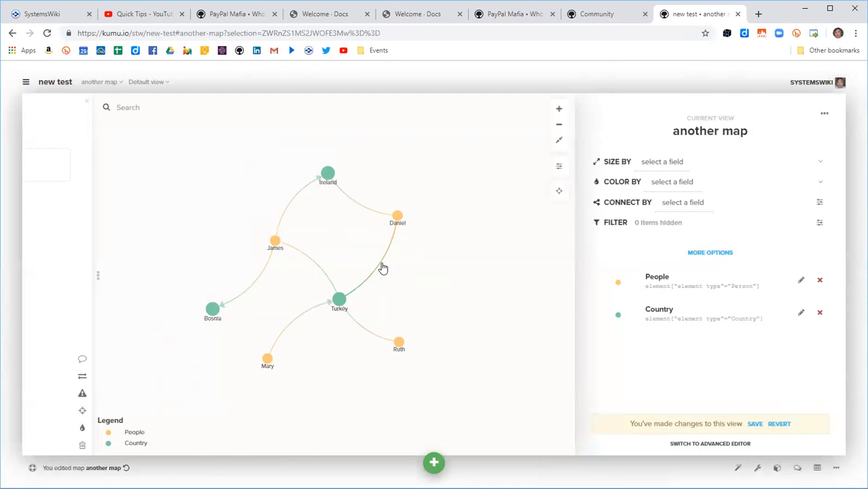
{"action": "left_click", "coordinate": [559, 166]}
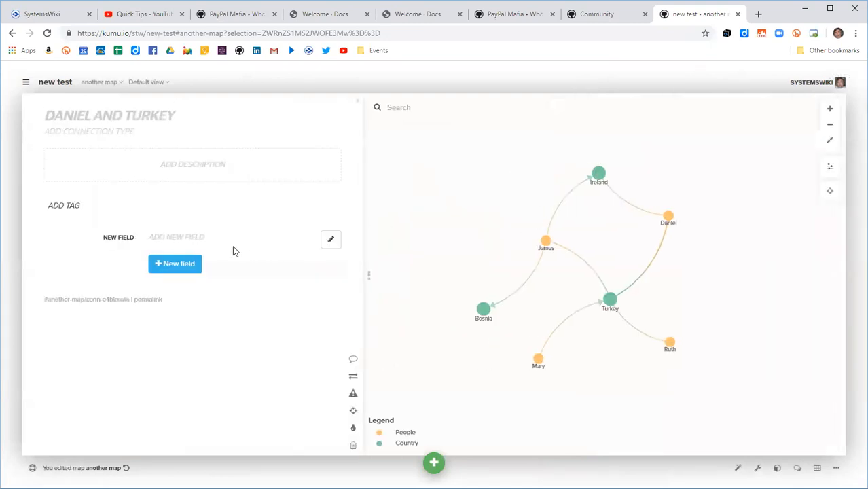
{"action": "left_click", "coordinate": [831, 166]}
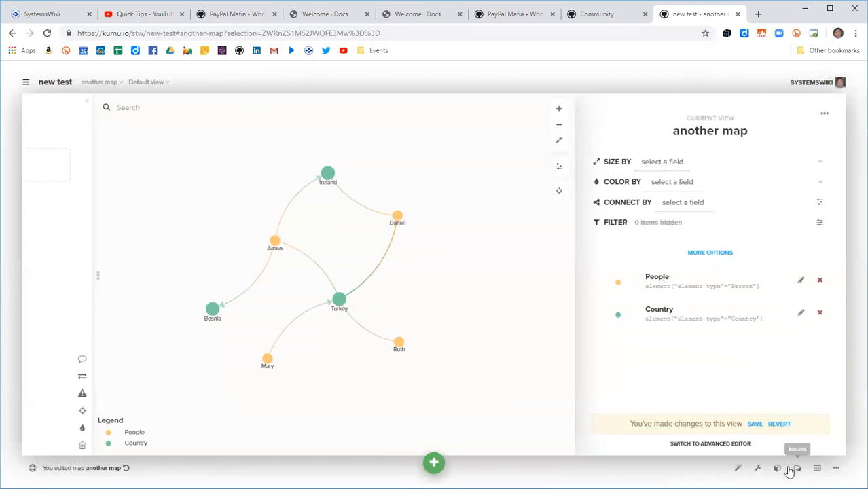
Step: Examine the view's code in the advanced editor, then return to the basic editor
{"action": "left_click", "coordinate": [729, 445]}
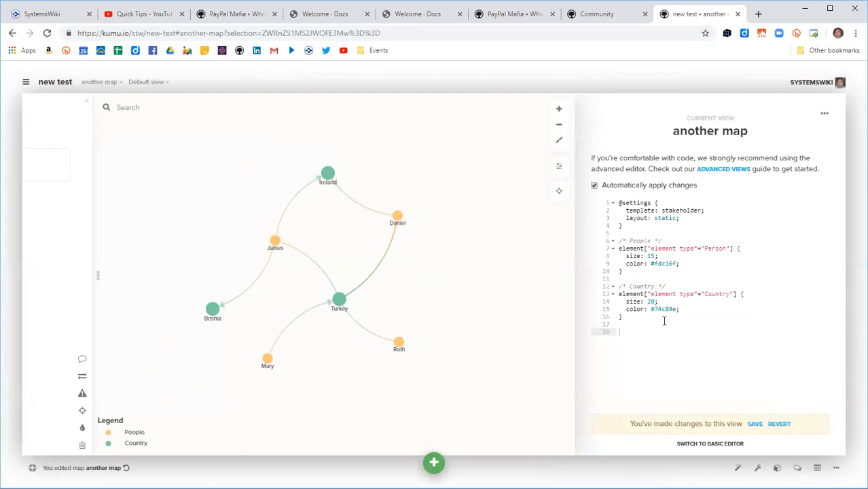
{"action": "left_click", "coordinate": [560, 168]}
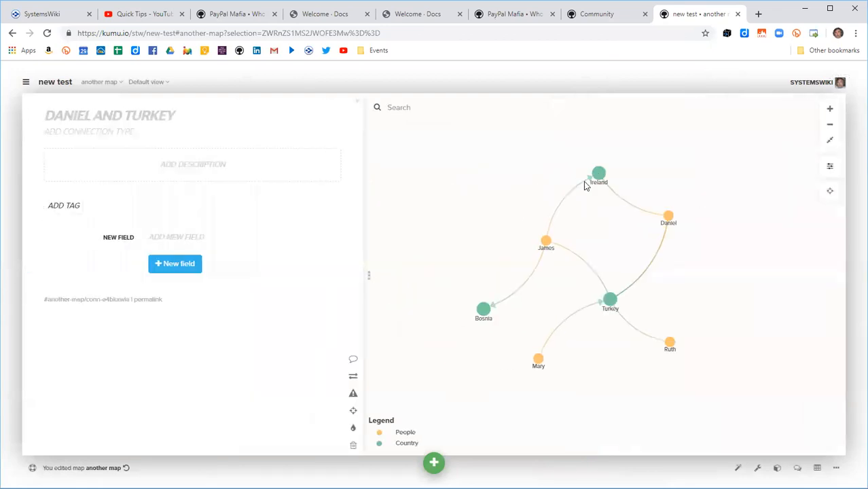
{"action": "left_click", "coordinate": [832, 168]}
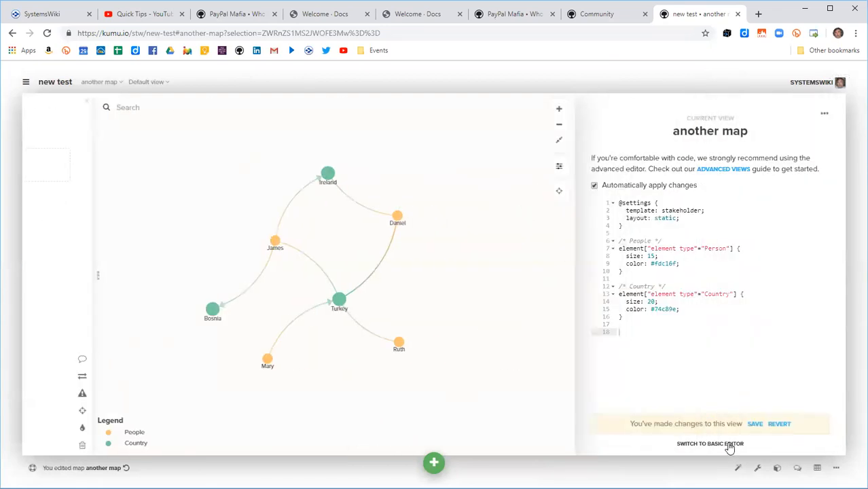
{"action": "left_click", "coordinate": [730, 446]}
Step: Review the size, color and legend settings of the People decoration, and close it without changes
{"action": "left_click", "coordinate": [803, 280]}
{"action": "scroll", "coordinate": [558, 243], "scroll_direction": "down", "scroll_amount": 2}
{"action": "scroll", "coordinate": [559, 243], "scroll_direction": "up", "scroll_amount": 2}
{"action": "scroll", "coordinate": [558, 242], "scroll_direction": "down", "scroll_amount": 1}
{"action": "scroll", "coordinate": [559, 242], "scroll_direction": "up", "scroll_amount": 1}
{"action": "scroll", "coordinate": [559, 243], "scroll_direction": "down", "scroll_amount": 1}
{"action": "scroll", "coordinate": [559, 243], "scroll_direction": "up", "scroll_amount": 1}
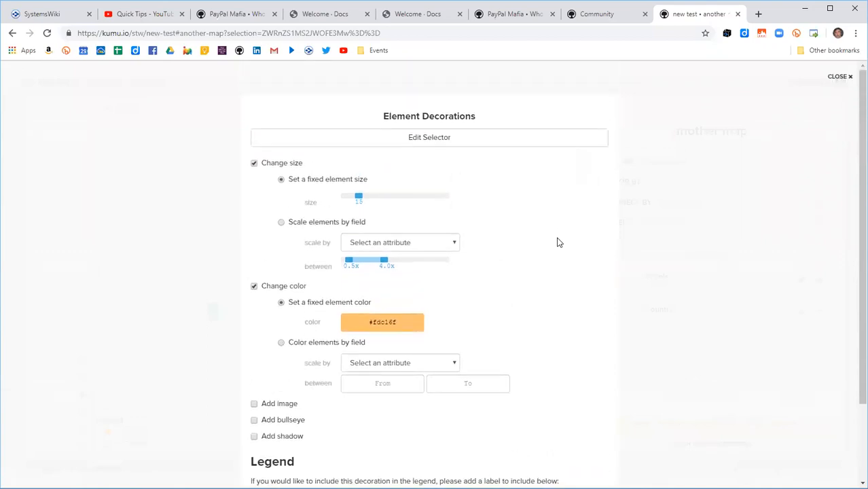
{"action": "scroll", "coordinate": [559, 242], "scroll_direction": "down", "scroll_amount": 1}
{"action": "scroll", "coordinate": [559, 242], "scroll_direction": "up", "scroll_amount": 1}
{"action": "left_click", "coordinate": [845, 77]}
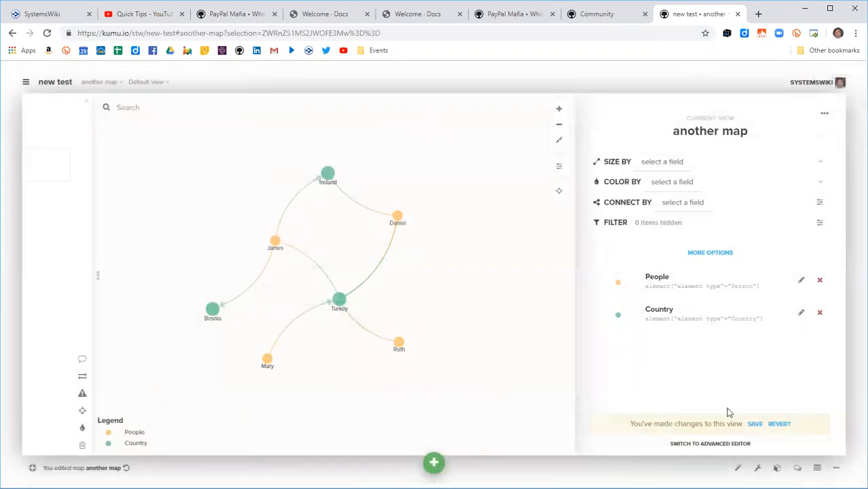
Step: Remove the "layout: static;" line from the view's code in the advanced editor and save the view
{"action": "left_click", "coordinate": [732, 444]}
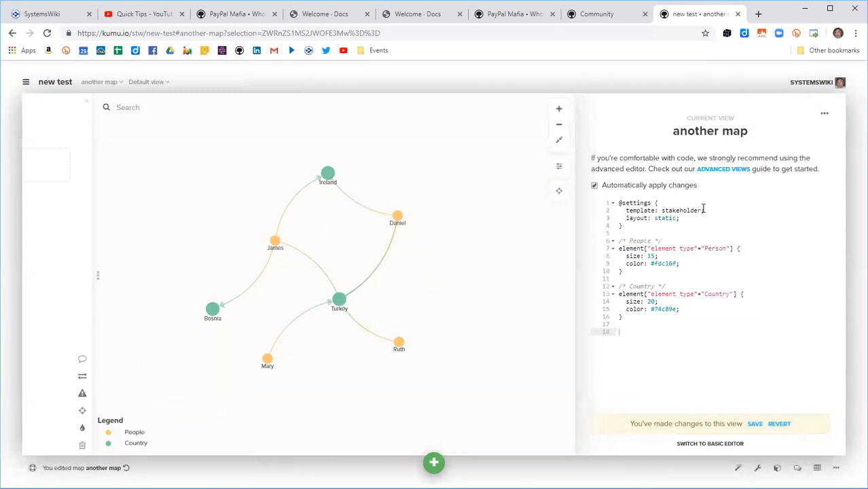
{"action": "left_click_drag", "start_coordinate": [683, 219], "coordinate": [620, 218]}
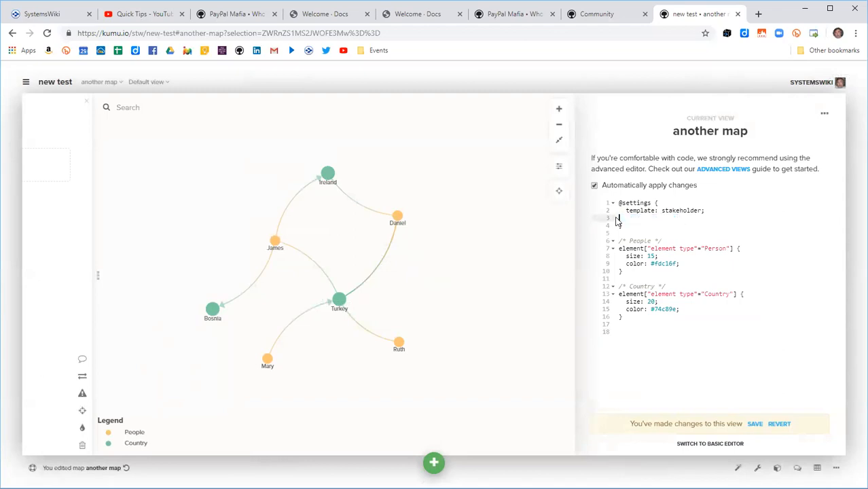
{"action": "key", "text": "BackSpace"}
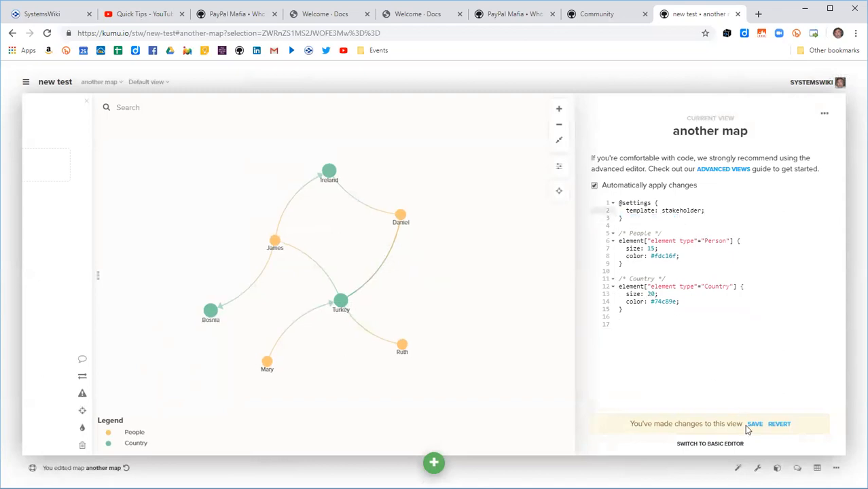
{"action": "left_click", "coordinate": [755, 423]}
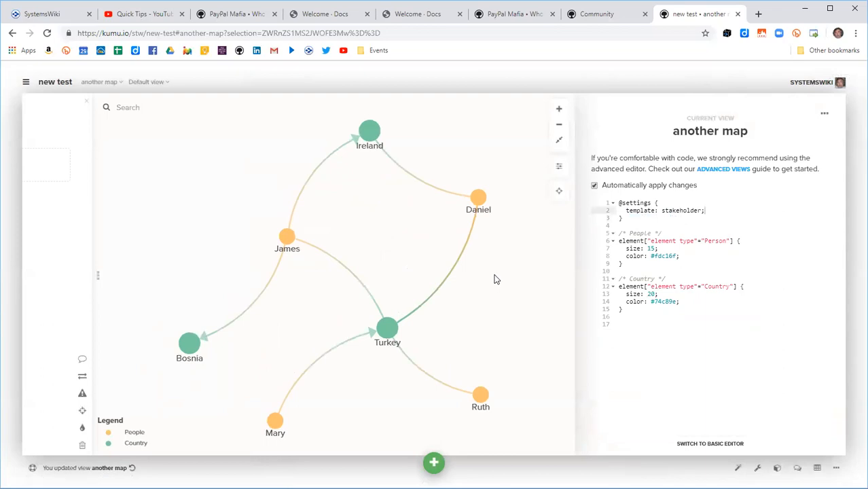
Step: Move Turkey upward between the surrounding person elements and close the view settings
{"action": "left_click_drag", "start_coordinate": [391, 328], "coordinate": [386, 287]}
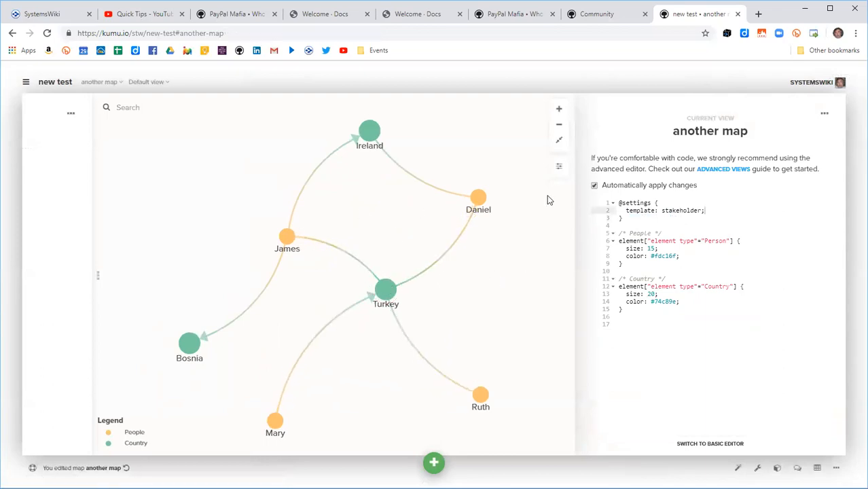
{"action": "left_click", "coordinate": [558, 167]}
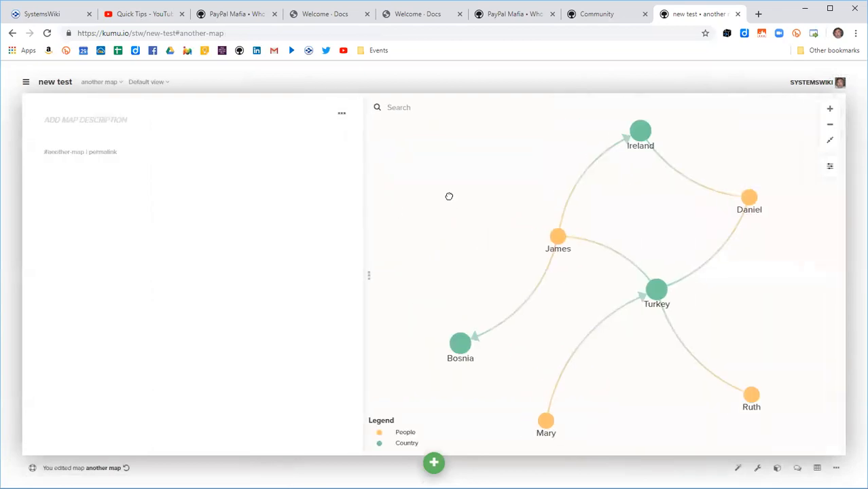
Step: Rearrange the map by moving Bosnia upward, Ireland slightly downward, and the person linked to both of them downward
{"action": "left_click_drag", "start_coordinate": [461, 343], "coordinate": [422, 222]}
{"action": "left_click_drag", "start_coordinate": [641, 131], "coordinate": [643, 181]}
{"action": "left_click_drag", "start_coordinate": [558, 236], "coordinate": [511, 305]}
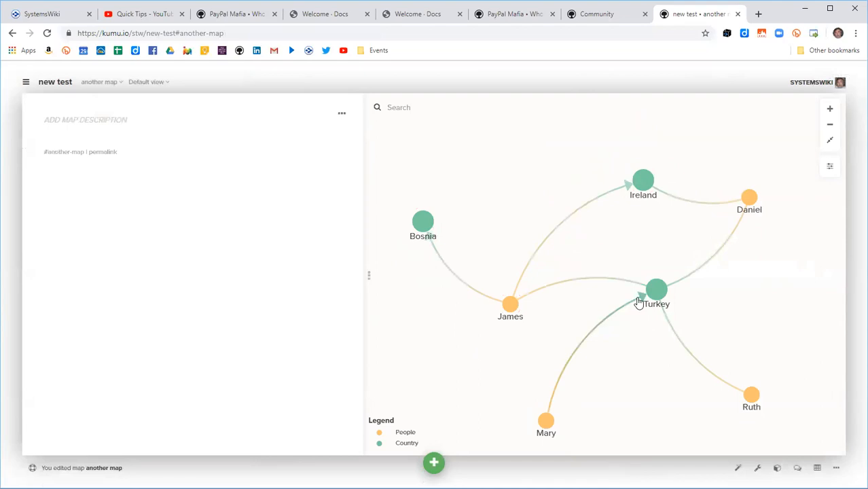
{"action": "left_click", "coordinate": [651, 289]}
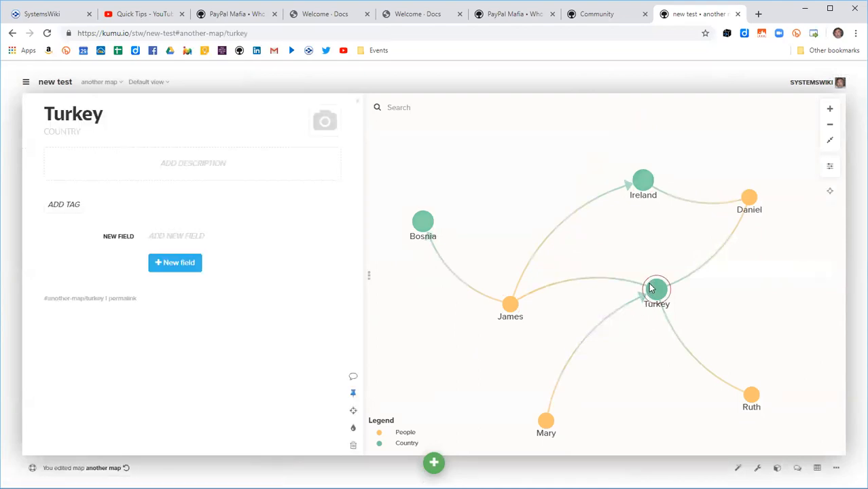
{"action": "left_click", "coordinate": [520, 360]}
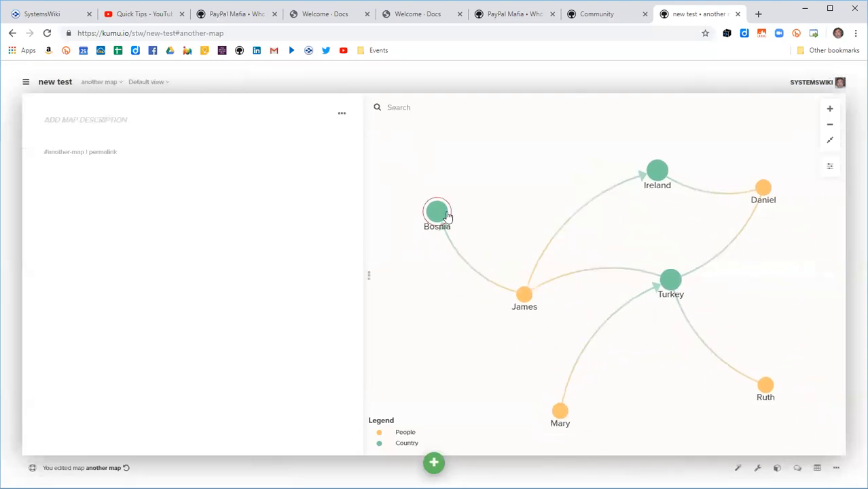
{"action": "left_click_drag", "start_coordinate": [516, 213], "coordinate": [497, 196]}
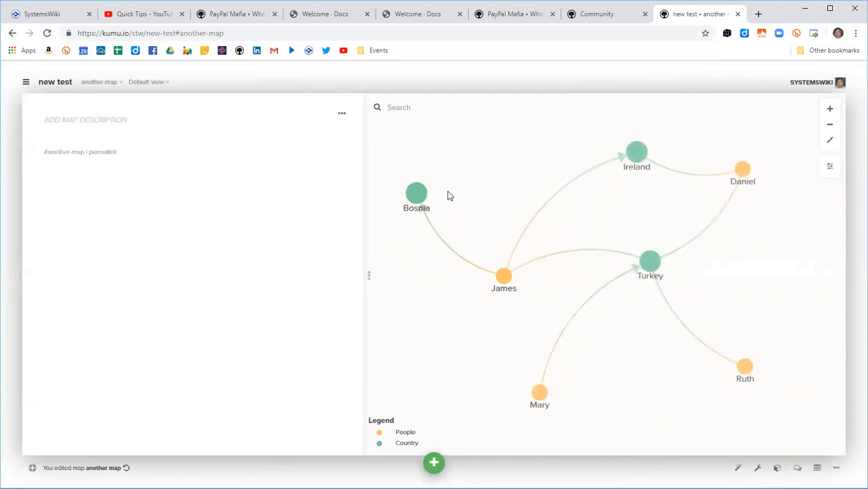
Step: Select all elements and connections on the map, unpin them together, and clear the selection
{"action": "mouse_move", "coordinate": [385, 124]}
{"action": "left_mouse_down"}
{"action": "mouse_move", "coordinate": [678, 361]}
{"action": "mouse_move", "coordinate": [798, 422]}
{"action": "left_mouse_up"}
{"action": "left_click", "coordinate": [353, 358]}
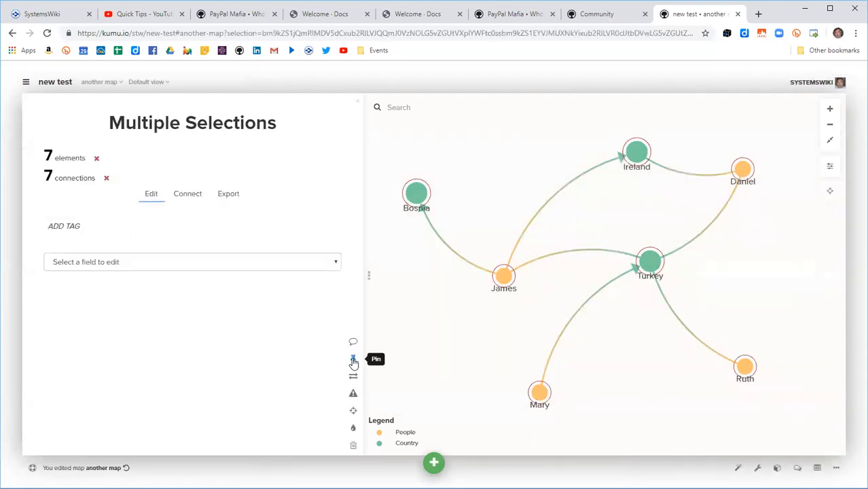
{"action": "left_click", "coordinate": [456, 352]}
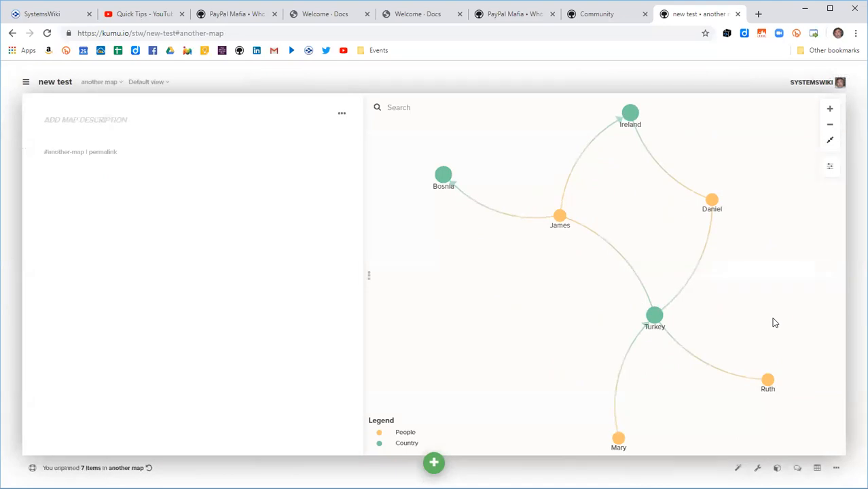
Step: Change the two connections between Turkey and the people above it to Directed
{"action": "left_click", "coordinate": [621, 259]}
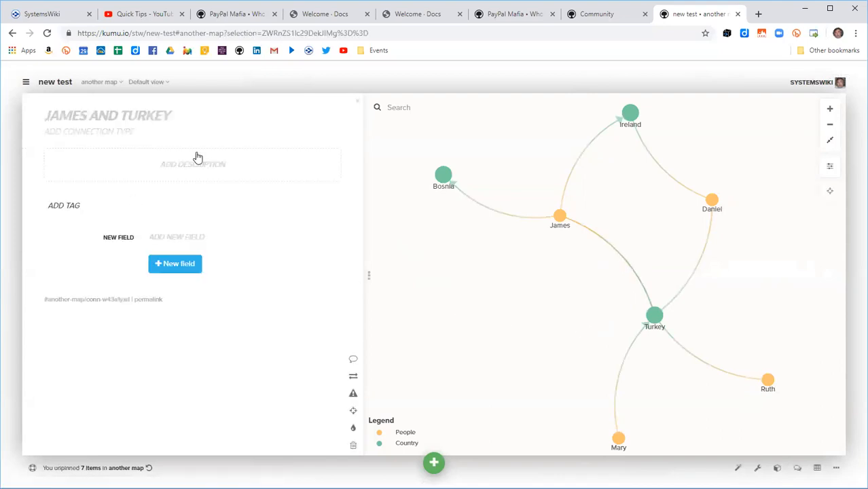
{"action": "left_click", "coordinate": [353, 376]}
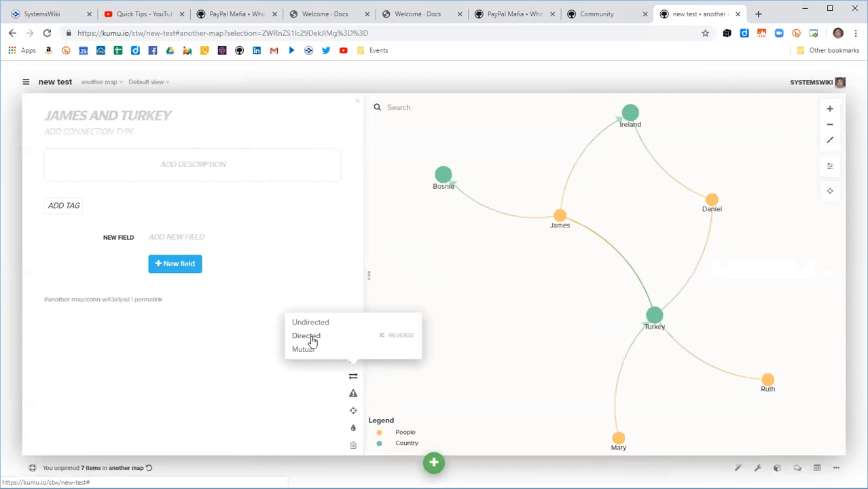
{"action": "left_click", "coordinate": [310, 337]}
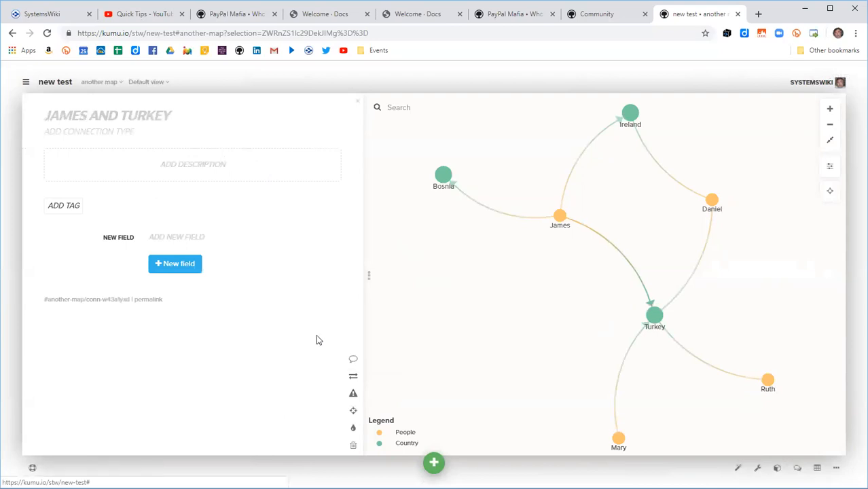
{"action": "left_click", "coordinate": [691, 278]}
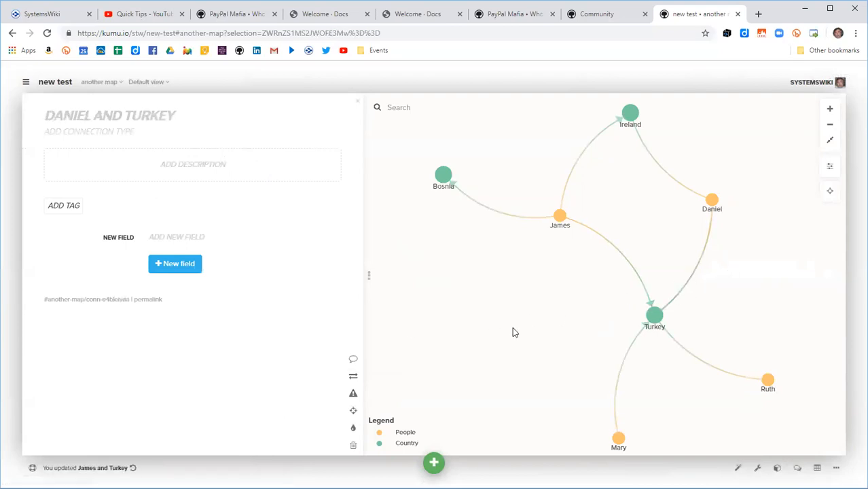
{"action": "left_click", "coordinate": [357, 379]}
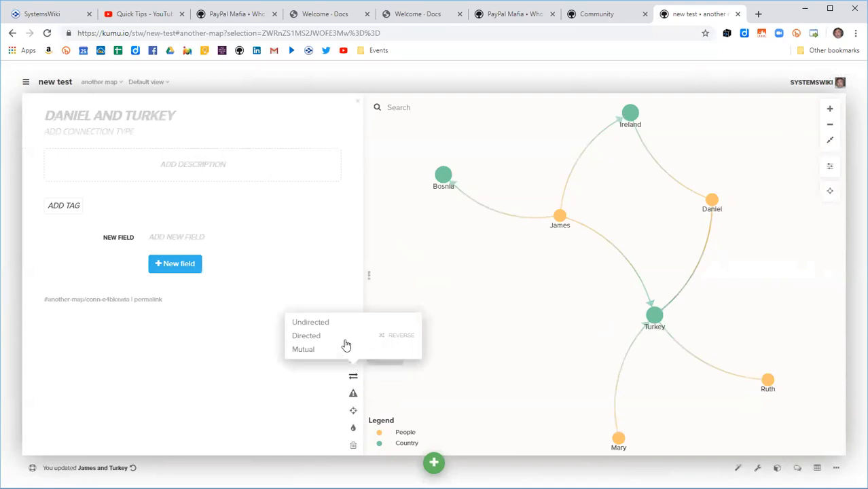
{"action": "left_click", "coordinate": [306, 336]}
{"action": "left_click", "coordinate": [477, 308]}
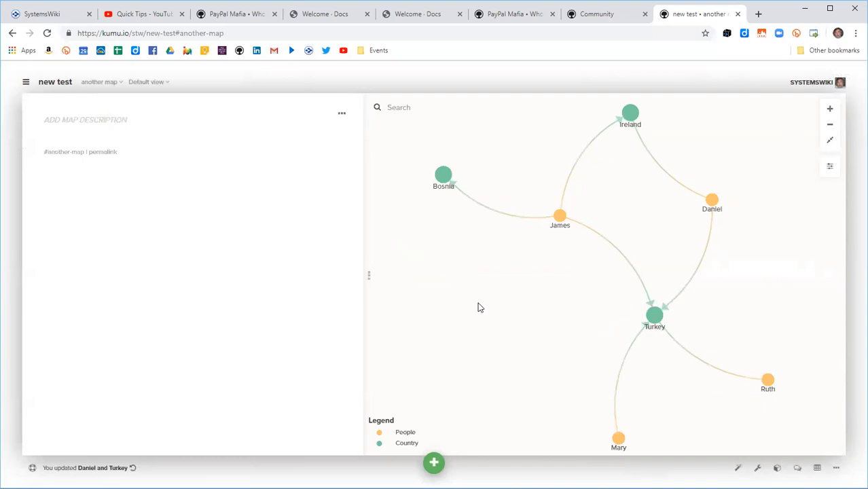
Step: Switch to the Kumu help docs, search for "geo" and open the Geo template page
{"action": "left_click", "coordinate": [318, 15]}
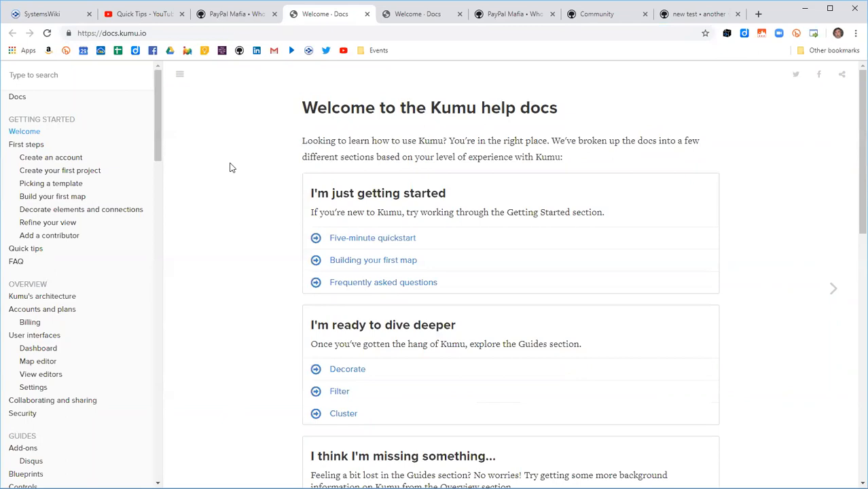
{"action": "left_click", "coordinate": [25, 76]}
{"action": "type", "text": "geo"}
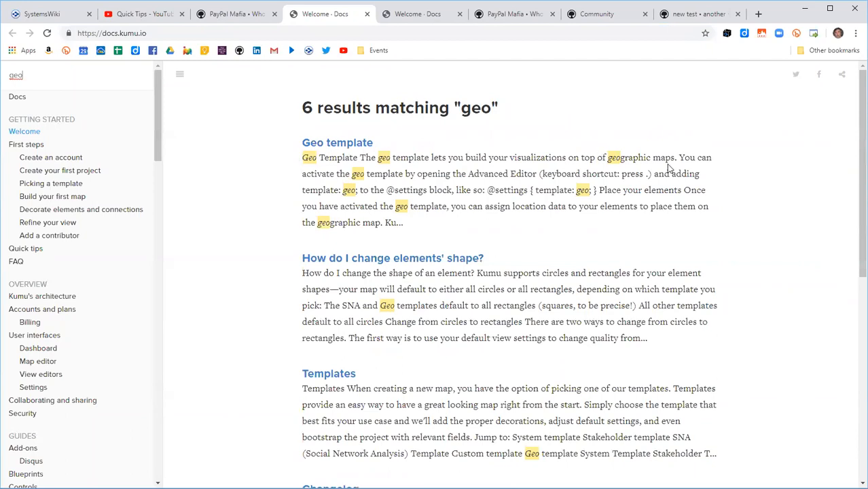
{"action": "left_click", "coordinate": [337, 145]}
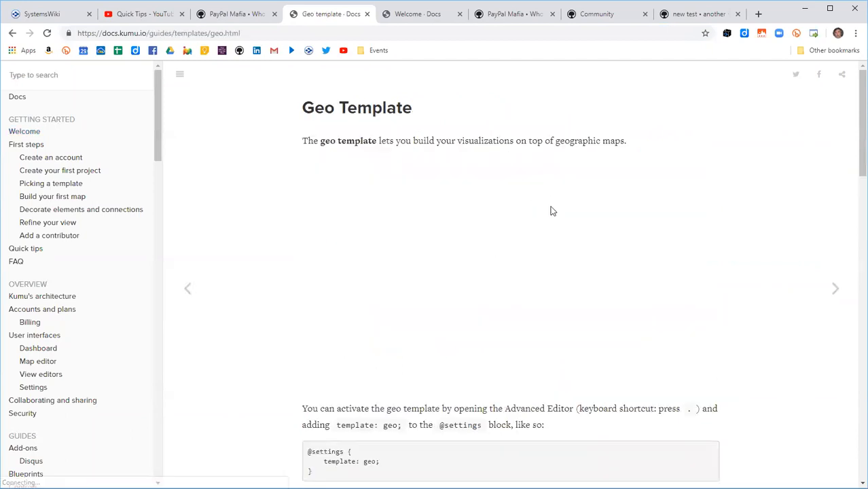
Step: Play the opening of the geographic maps quick tip video, pause it, and read how to activate the geo template
{"action": "left_click", "coordinate": [630, 265]}
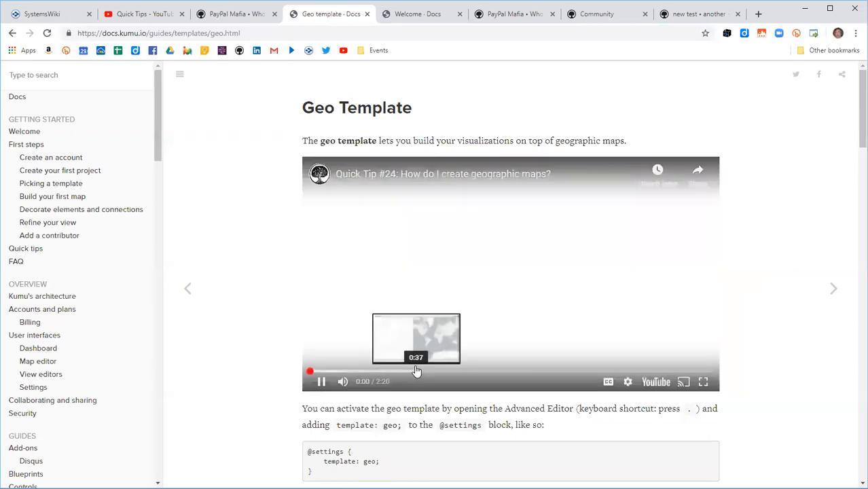
{"action": "left_click", "coordinate": [364, 382]}
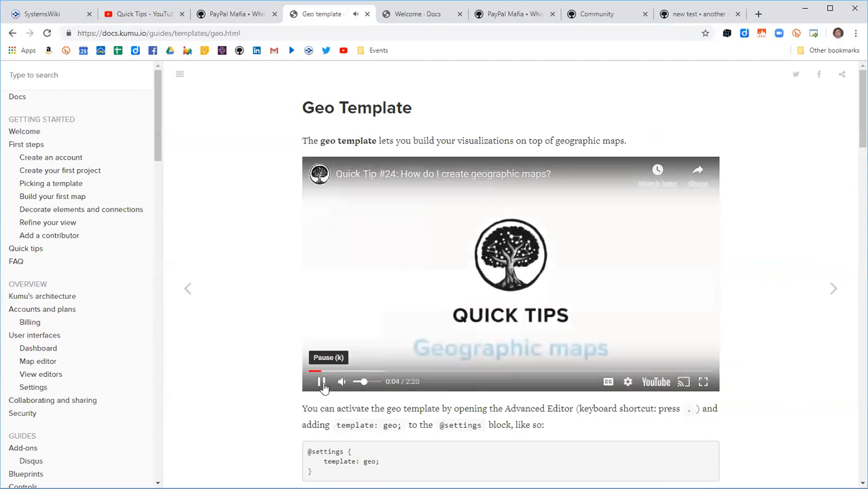
{"action": "left_click", "coordinate": [322, 382]}
{"action": "scroll", "coordinate": [781, 275], "scroll_direction": "down", "scroll_amount": 3}
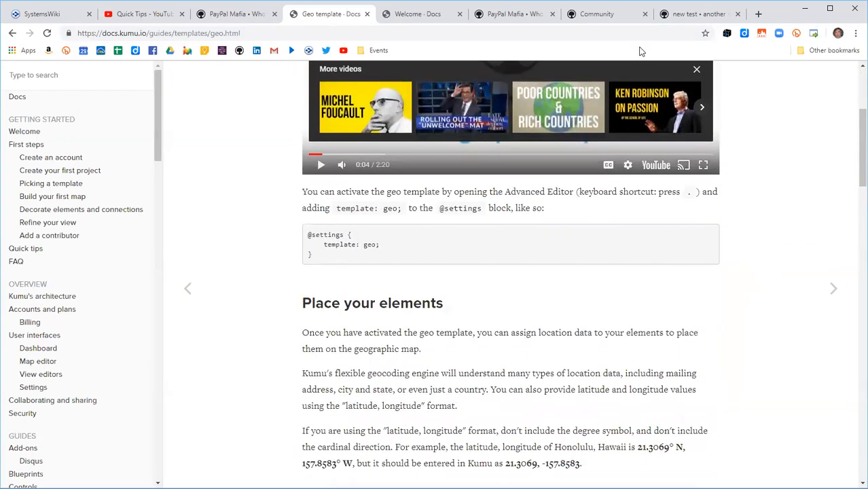
Step: Return to the new test map, change the view's code to "template: geo;" in the advanced editor, and save the view
{"action": "left_click", "coordinate": [425, 19]}
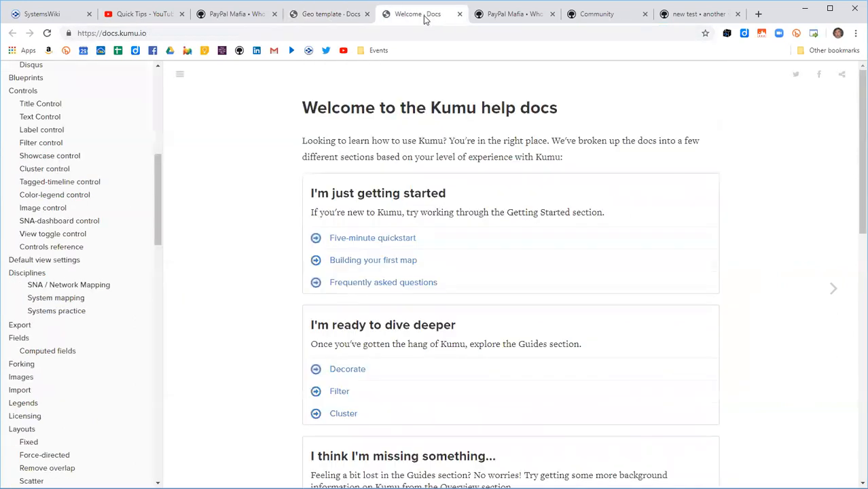
{"action": "left_click", "coordinate": [223, 16]}
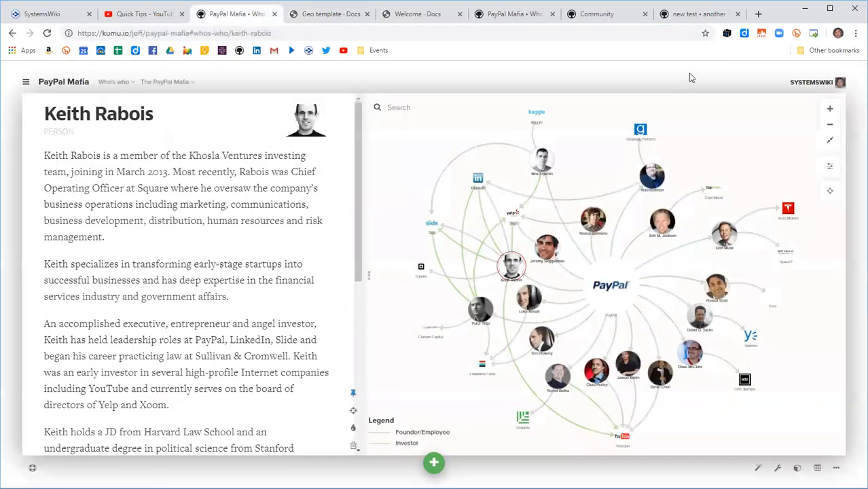
{"action": "left_click", "coordinate": [691, 15]}
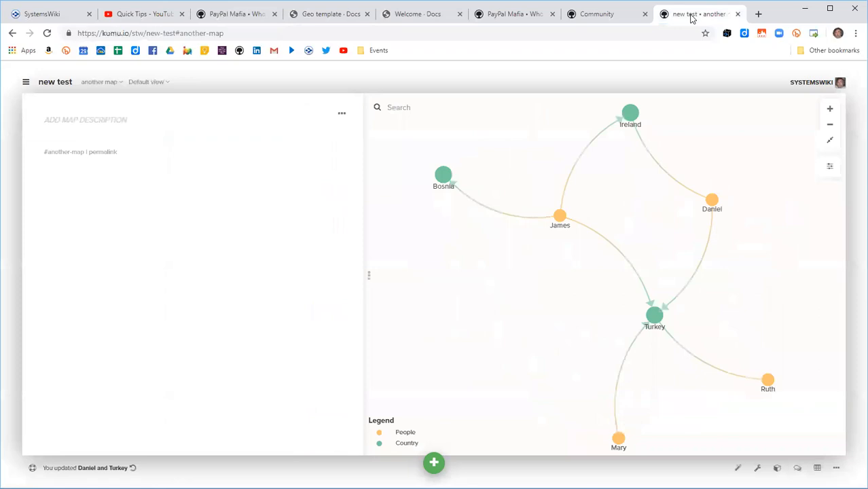
{"action": "left_click", "coordinate": [832, 167]}
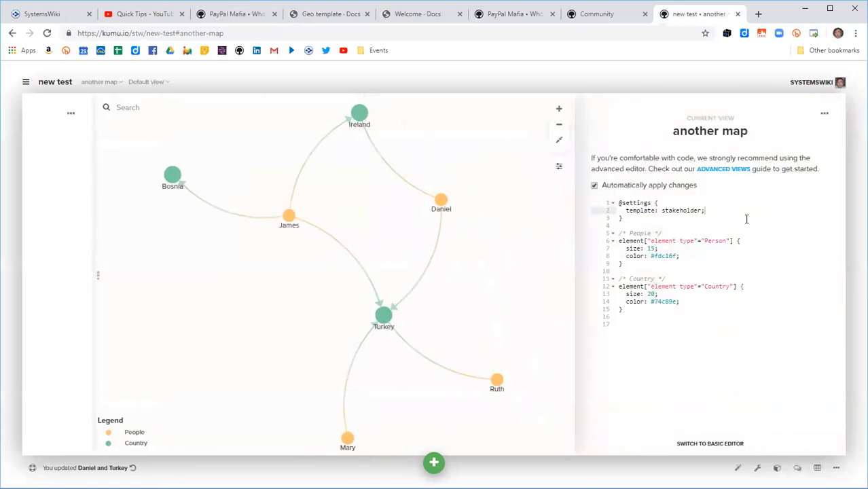
{"action": "left_click_drag", "start_coordinate": [664, 211], "coordinate": [702, 211]}
{"action": "type", "text": "geo"}
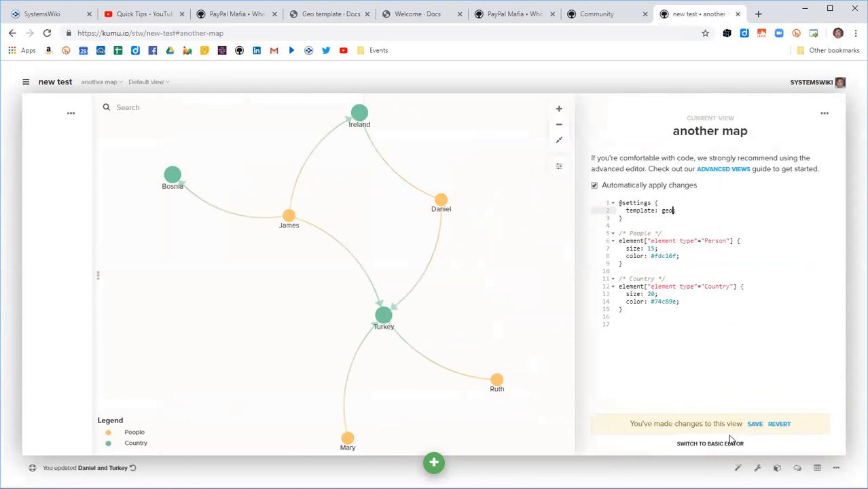
{"action": "type", "text": ";"}
{"action": "left_click", "coordinate": [755, 423]}
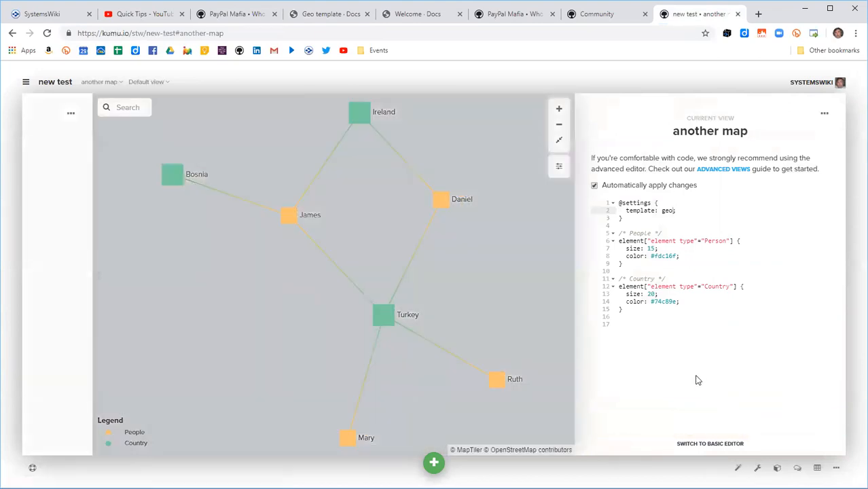
Step: Move the two person elements below Turkey upward and close the view settings
{"action": "left_click_drag", "start_coordinate": [498, 376], "coordinate": [496, 364]}
{"action": "left_click_drag", "start_coordinate": [348, 438], "coordinate": [326, 368]}
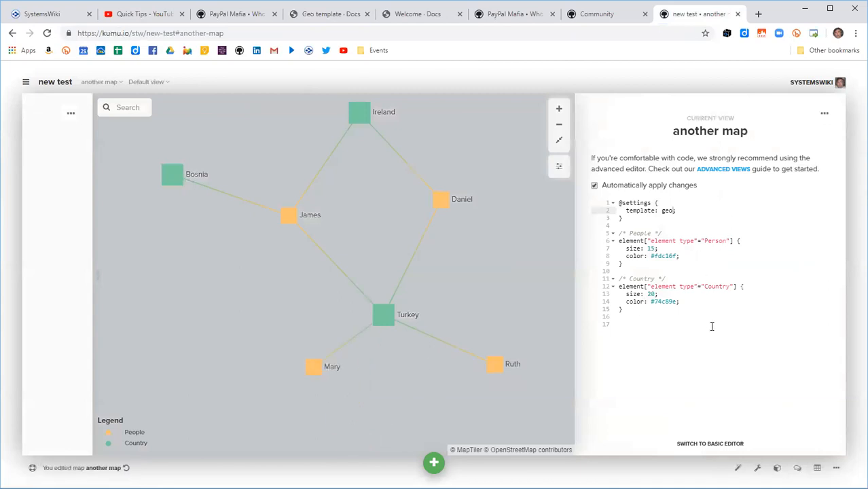
{"action": "left_click", "coordinate": [560, 168]}
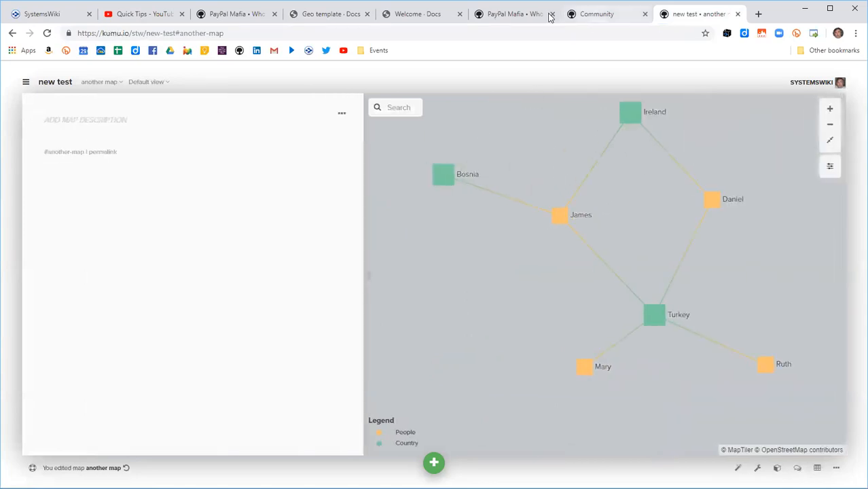
Step: Read the Geo template docs on placing elements with location data and using the geo-location property
{"action": "left_click", "coordinate": [326, 14]}
{"action": "scroll", "coordinate": [804, 291], "scroll_direction": "up", "scroll_amount": 3}
{"action": "scroll", "coordinate": [804, 291], "scroll_direction": "down", "scroll_amount": 4}
{"action": "scroll", "coordinate": [804, 291], "scroll_direction": "down", "scroll_amount": 5}
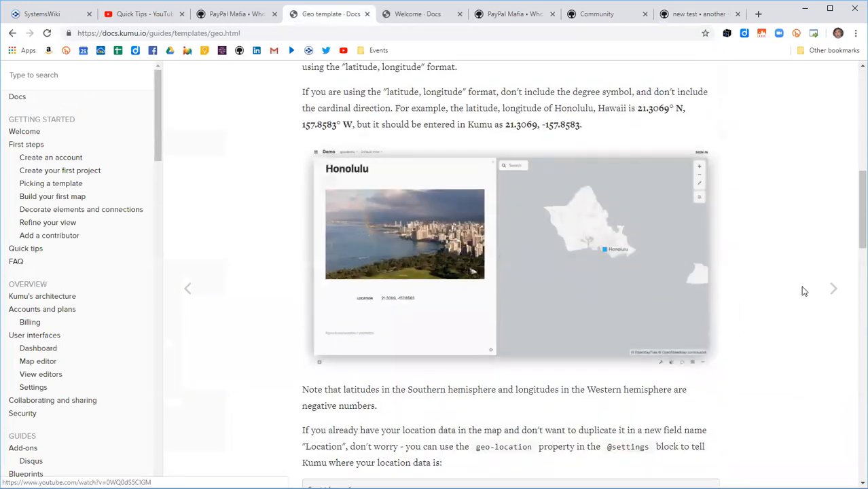
{"action": "scroll", "coordinate": [804, 291], "scroll_direction": "down", "scroll_amount": 3}
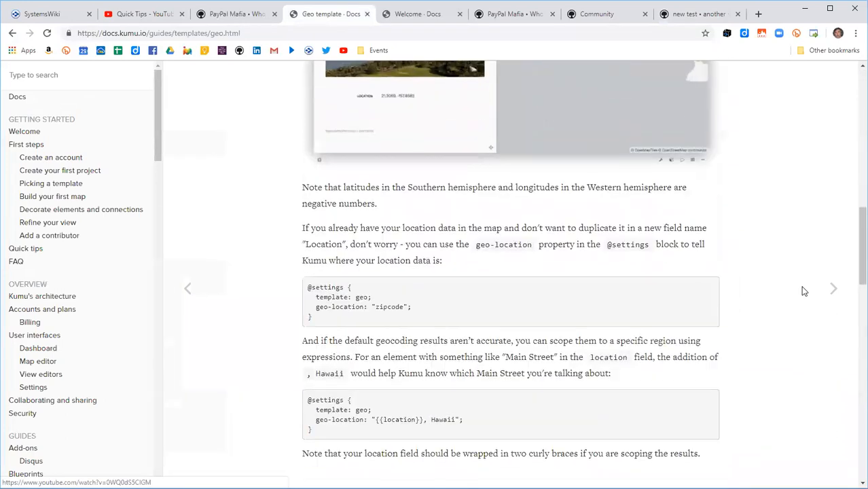
{"action": "scroll", "coordinate": [804, 291], "scroll_direction": "down", "scroll_amount": 1}
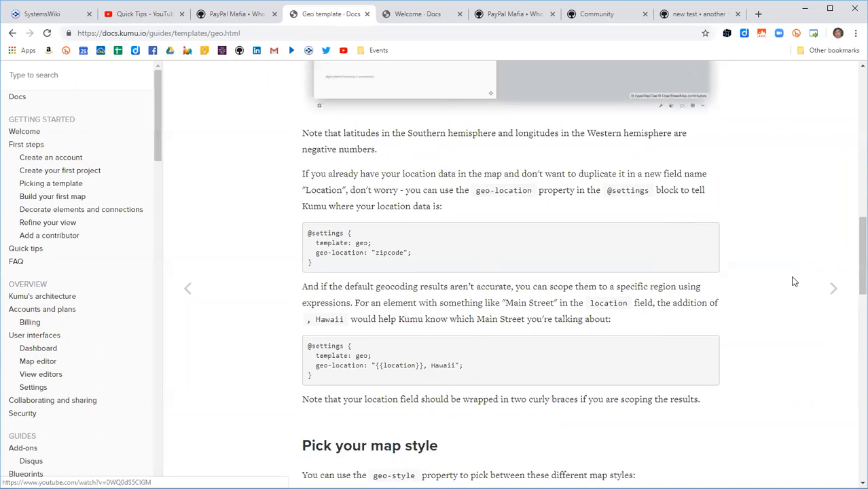
{"action": "scroll", "coordinate": [800, 289], "scroll_direction": "up", "scroll_amount": 4}
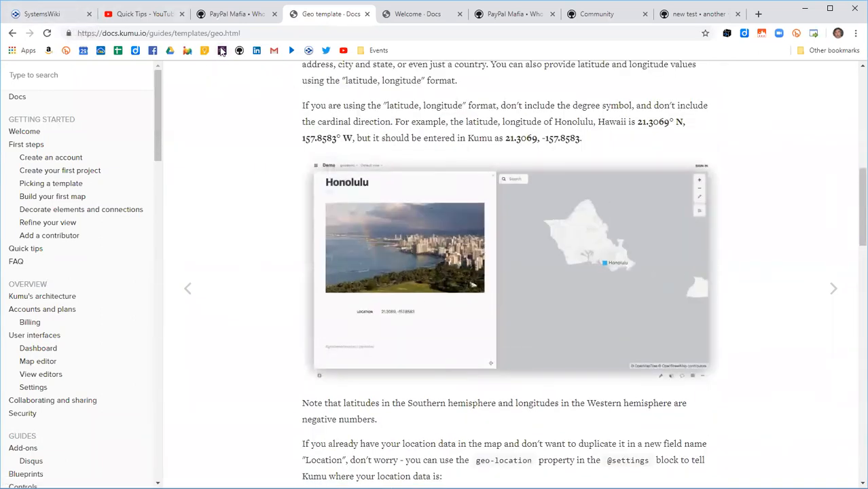
Step: Open the bookmarked Slack workspace in a new browser tab and switch to the Kumunity workspace
{"action": "right_click", "coordinate": [221, 51]}
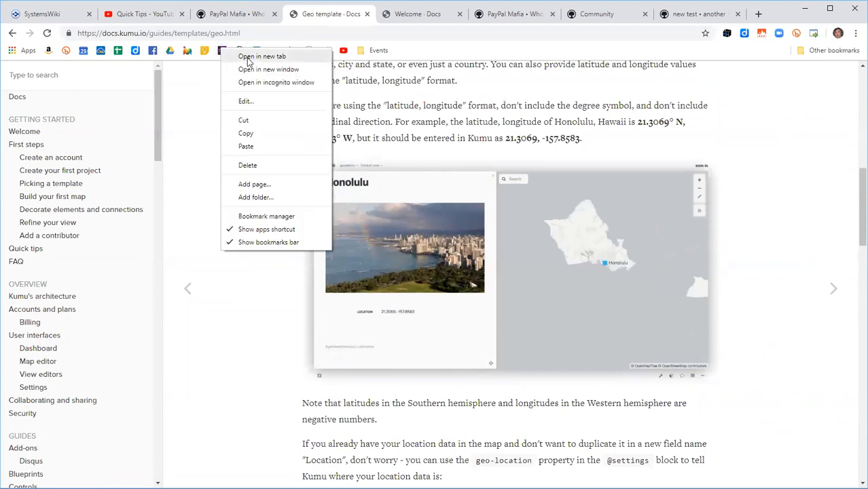
{"action": "left_click", "coordinate": [249, 57]}
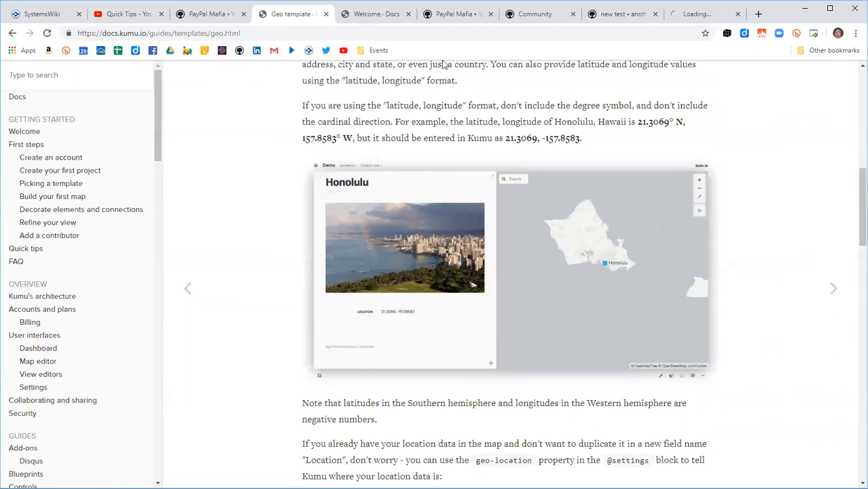
{"action": "left_click", "coordinate": [696, 15]}
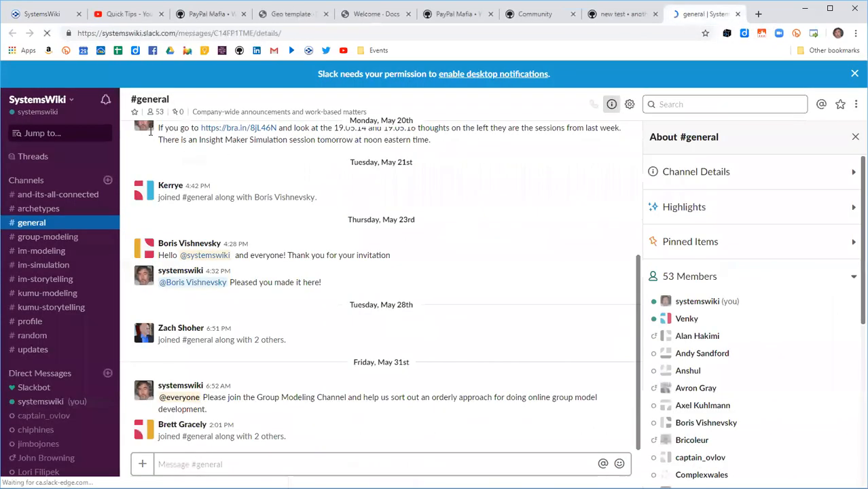
{"action": "left_click", "coordinate": [71, 101]}
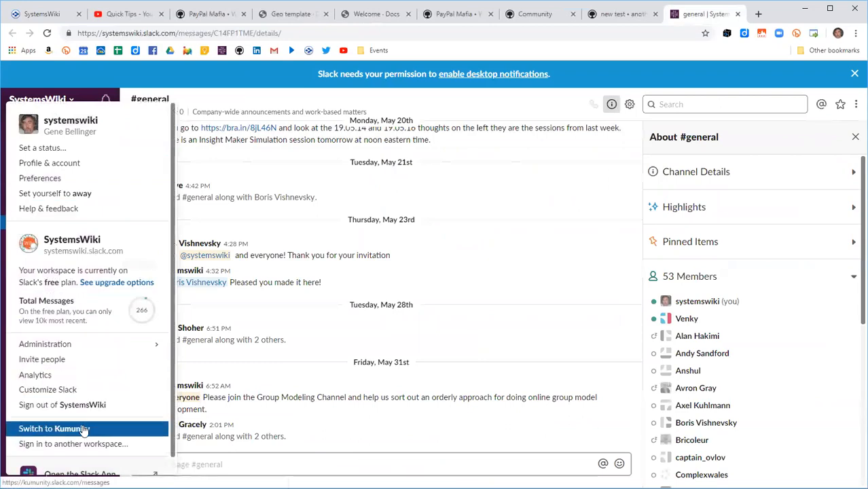
{"action": "left_click", "coordinate": [54, 428]}
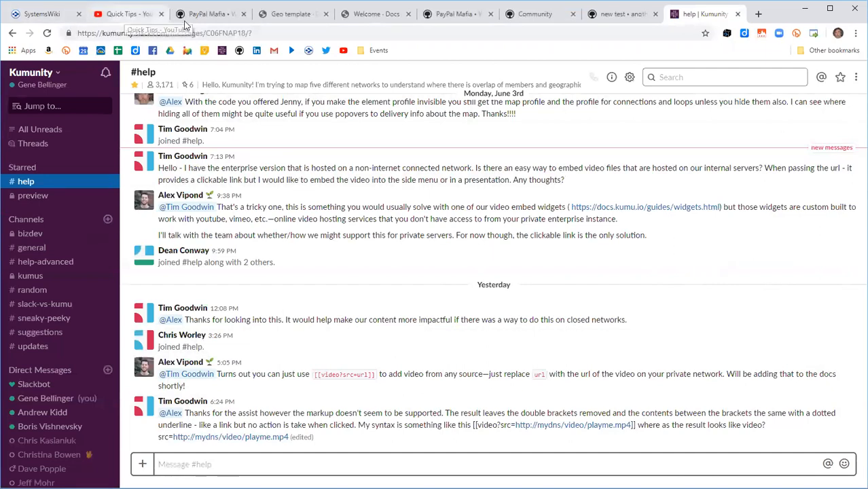
Step: Open the Kumunity Slack invite page through the Chat / Slack link at the end of Kumu's community page and select its web address
{"action": "left_click", "coordinate": [537, 18]}
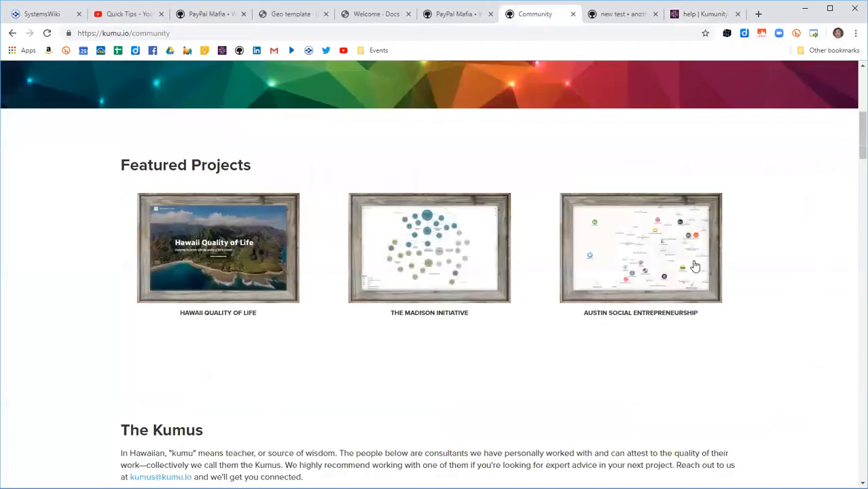
{"action": "scroll", "coordinate": [693, 266], "scroll_direction": "down", "scroll_amount": 8}
{"action": "scroll", "coordinate": [707, 270], "scroll_direction": "up", "scroll_amount": 1}
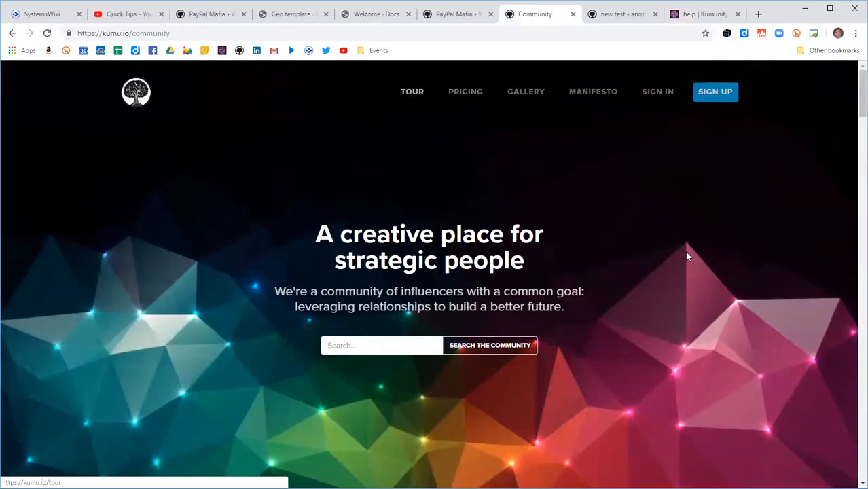
{"action": "left_click", "coordinate": [411, 93]}
{"action": "scroll", "coordinate": [592, 284], "scroll_direction": "down", "scroll_amount": 5}
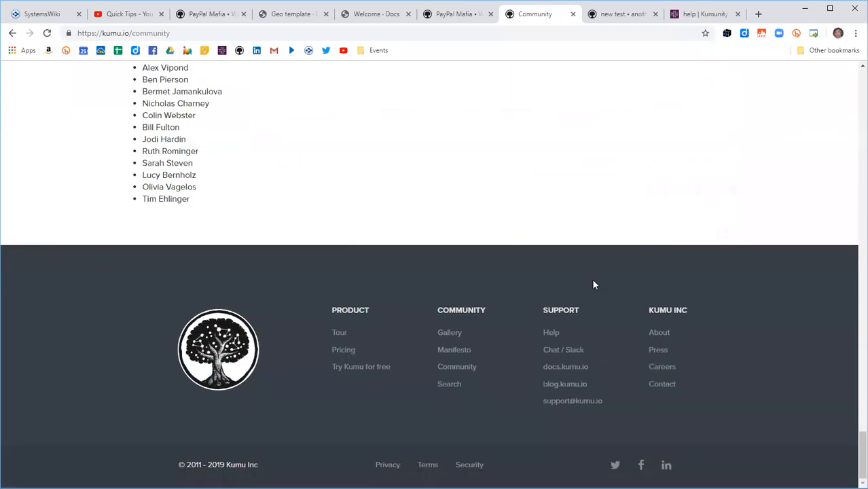
{"action": "left_click", "coordinate": [569, 354]}
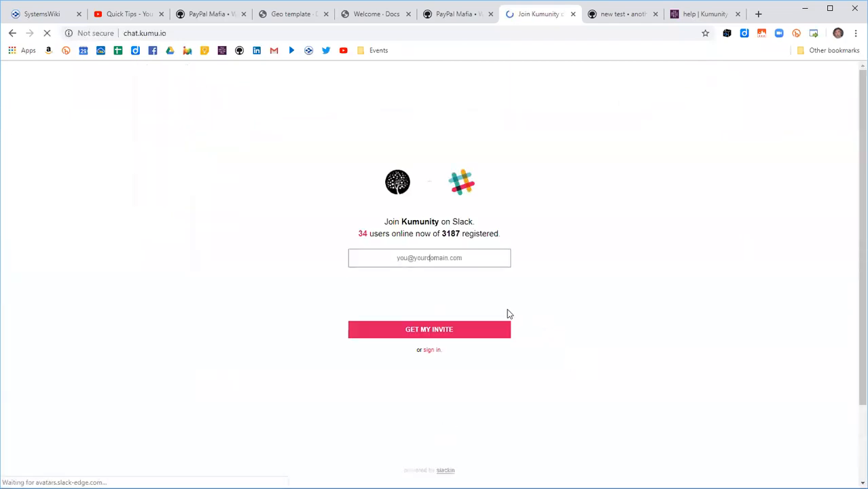
{"action": "left_click", "coordinate": [183, 32]}
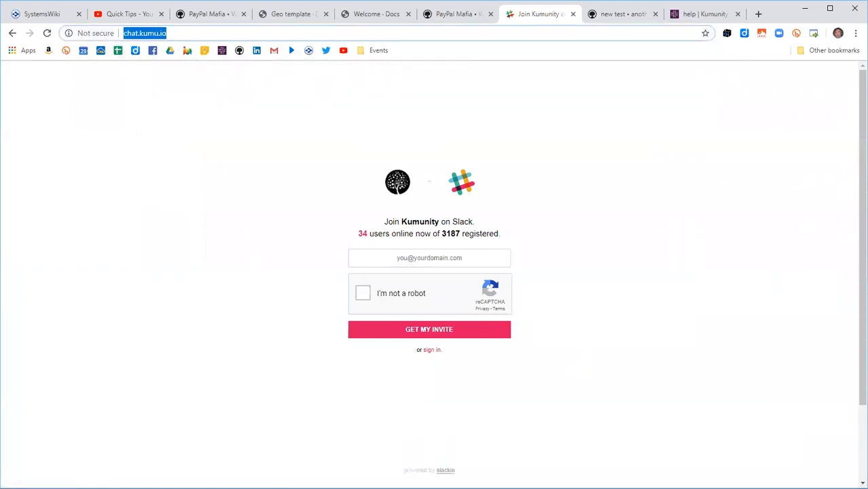
{"action": "key", "text": "alt+Tab"}
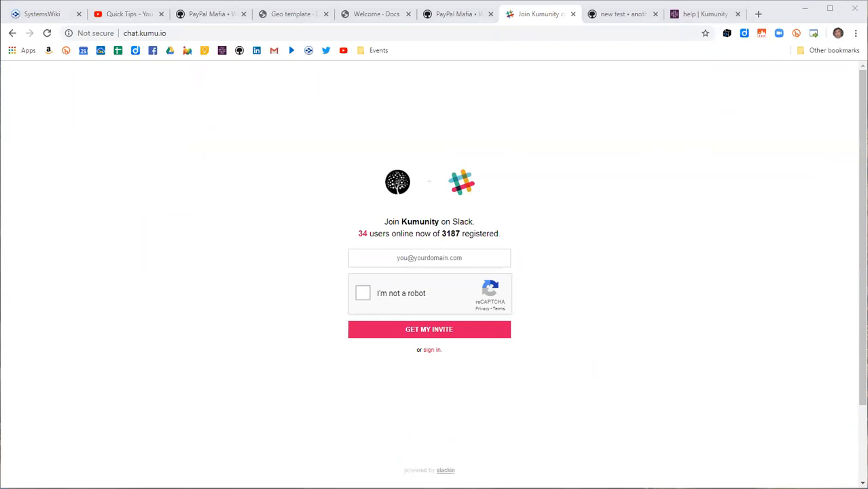
Step: Look back at the Kumunity help channel, the Kumu help docs and the Geo template article, and return to the PayPal Mafia map
{"action": "left_click", "coordinate": [706, 15]}
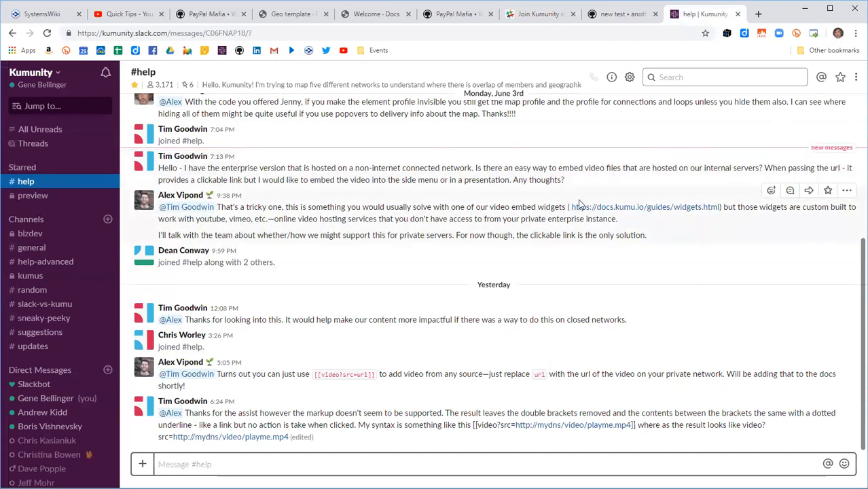
{"action": "left_click", "coordinate": [373, 15]}
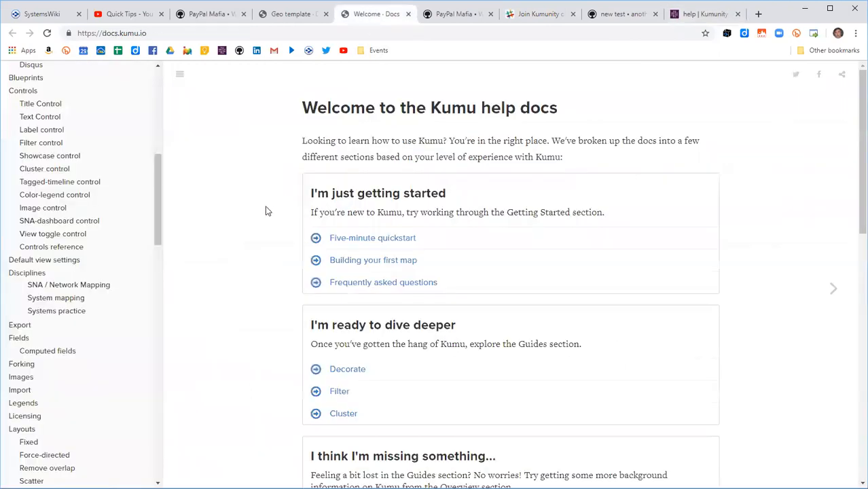
{"action": "left_click", "coordinate": [279, 16]}
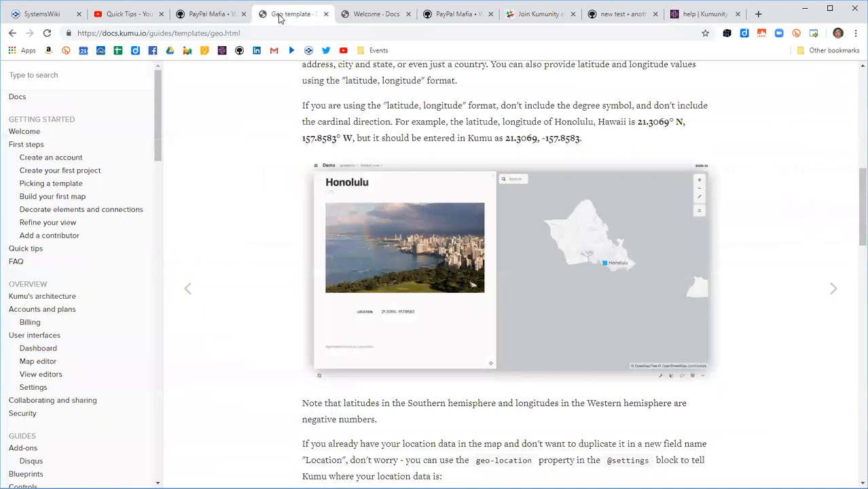
{"action": "left_click", "coordinate": [217, 18]}
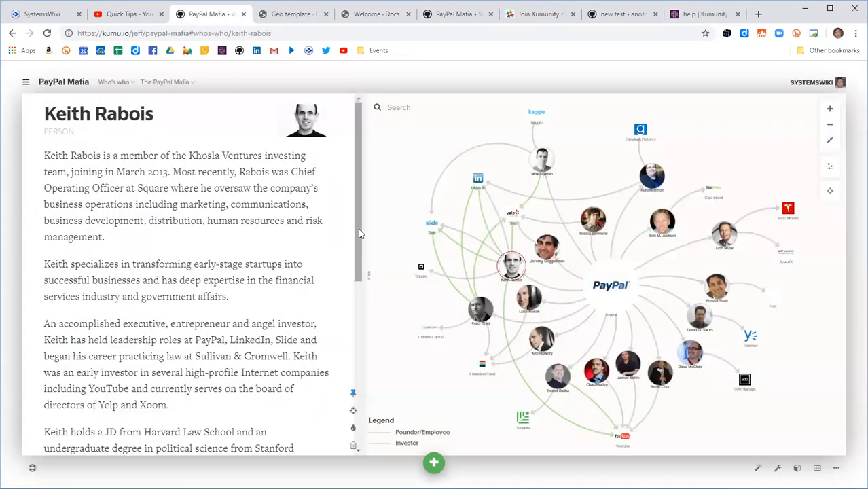
Step: Look over the PayPal Mafia project overview and the options for adding map content, and open the LinkedIn element's profile
{"action": "left_click", "coordinate": [26, 82]}
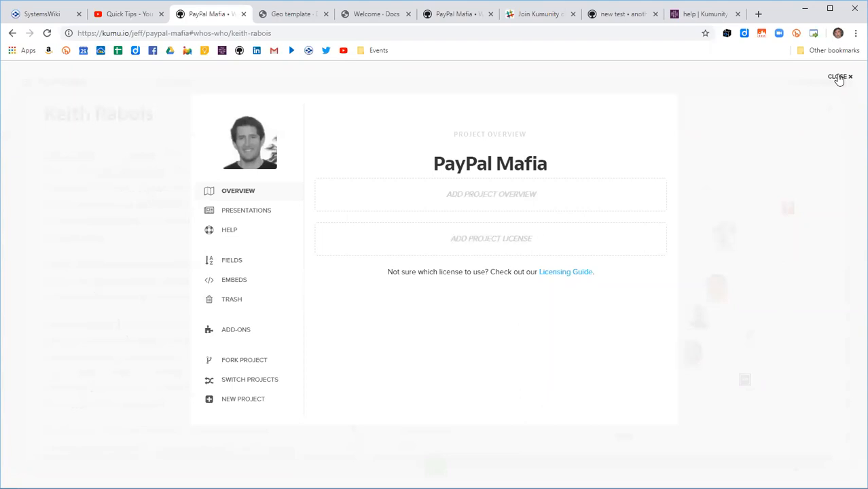
{"action": "left_click", "coordinate": [840, 78]}
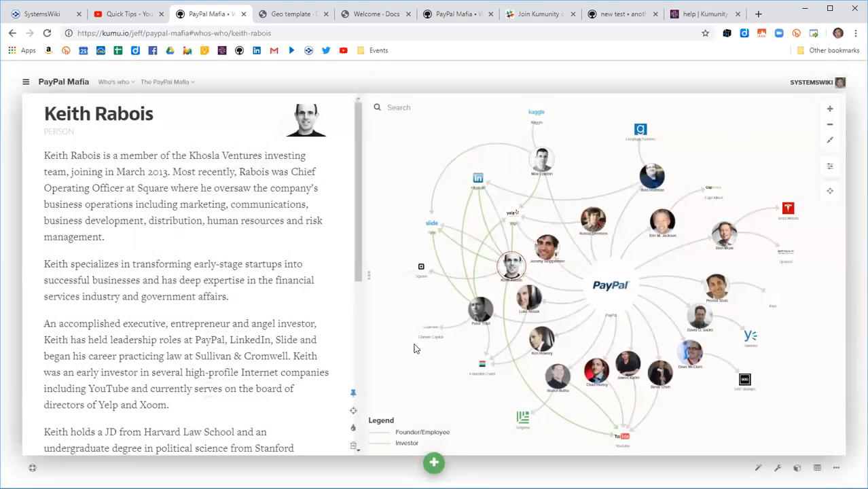
{"action": "left_click", "coordinate": [434, 464]}
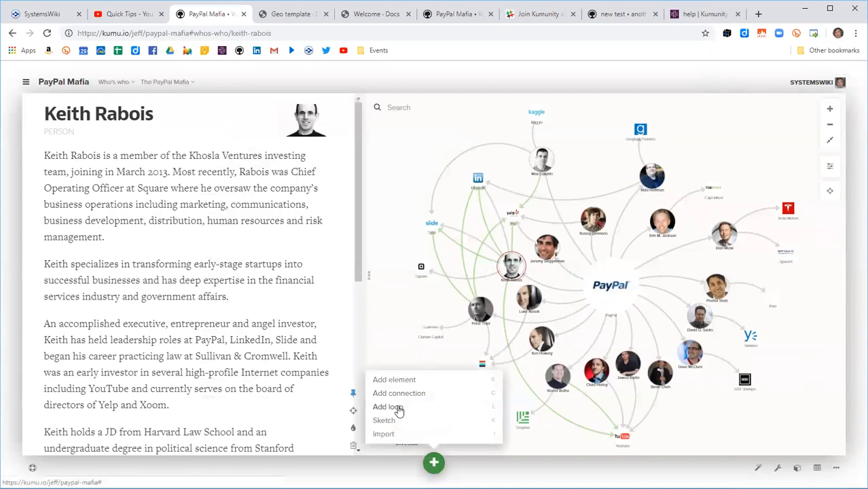
{"action": "left_click", "coordinate": [375, 273]}
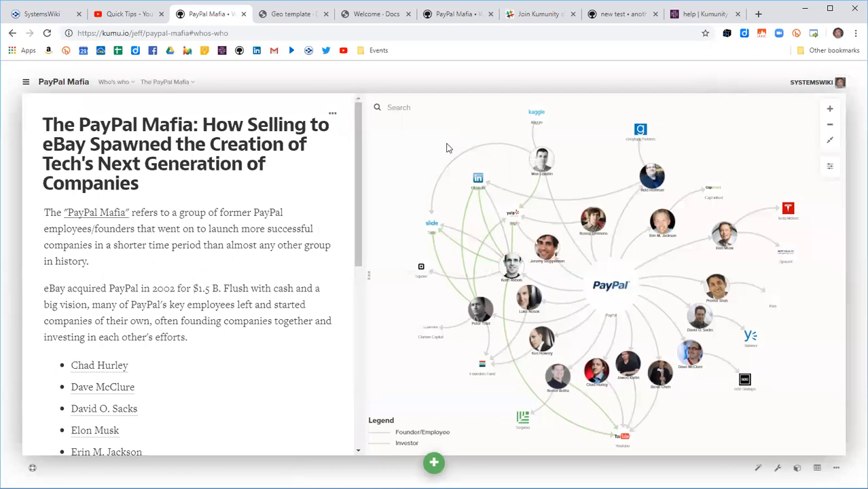
{"action": "left_click", "coordinate": [478, 180]}
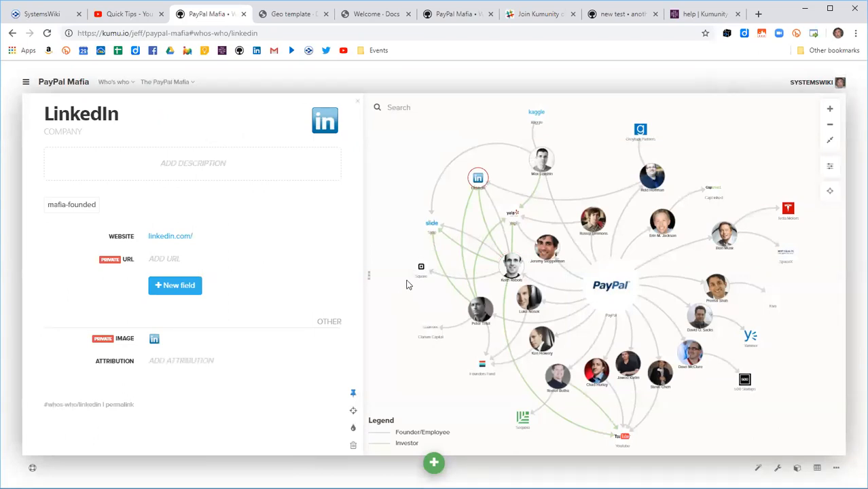
{"action": "mouse_move", "coordinate": [195, 236]}
Step: Examine the Companies Founded field's settings in the PayPal Mafia project's fields, and return to the new test map
{"action": "left_click", "coordinate": [26, 82]}
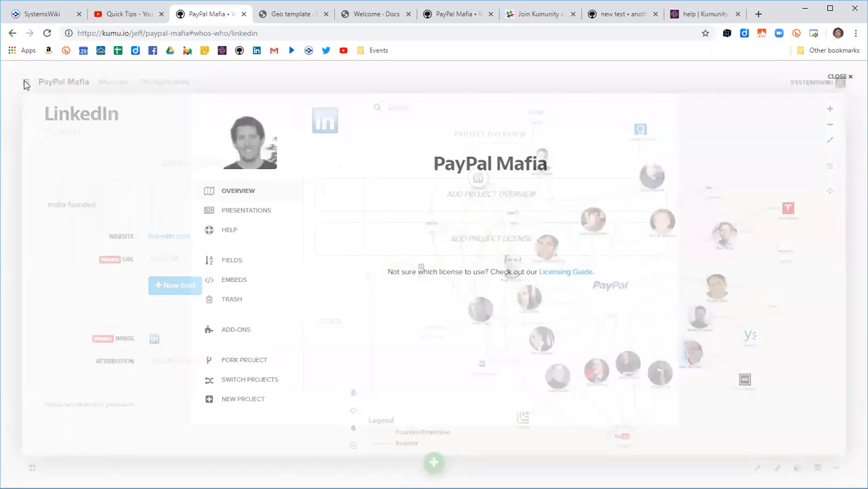
{"action": "left_click", "coordinate": [232, 262]}
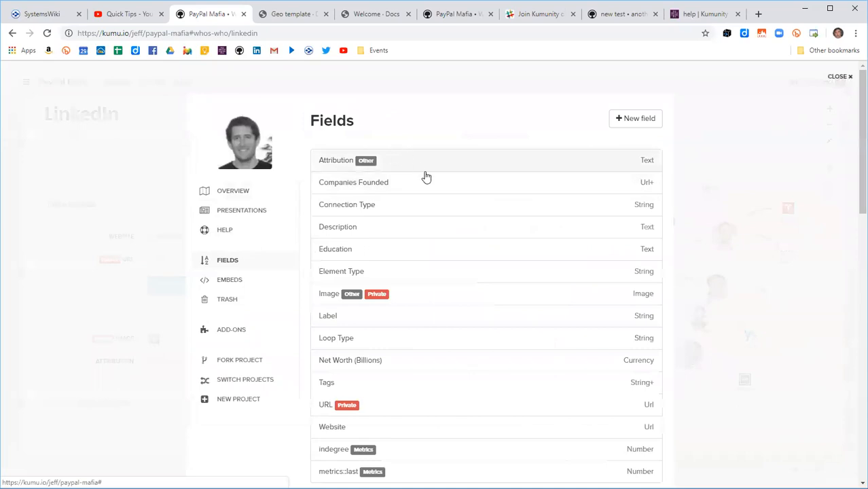
{"action": "left_click", "coordinate": [380, 187]}
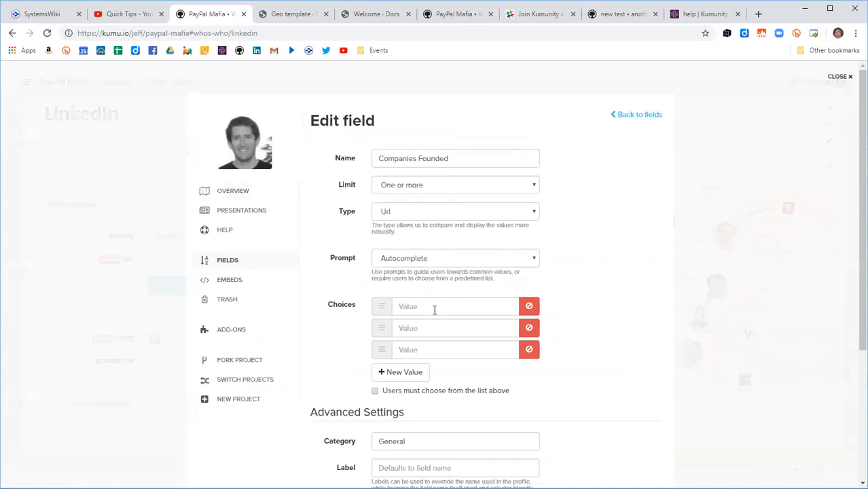
{"action": "scroll", "coordinate": [615, 319], "scroll_direction": "down", "scroll_amount": 3}
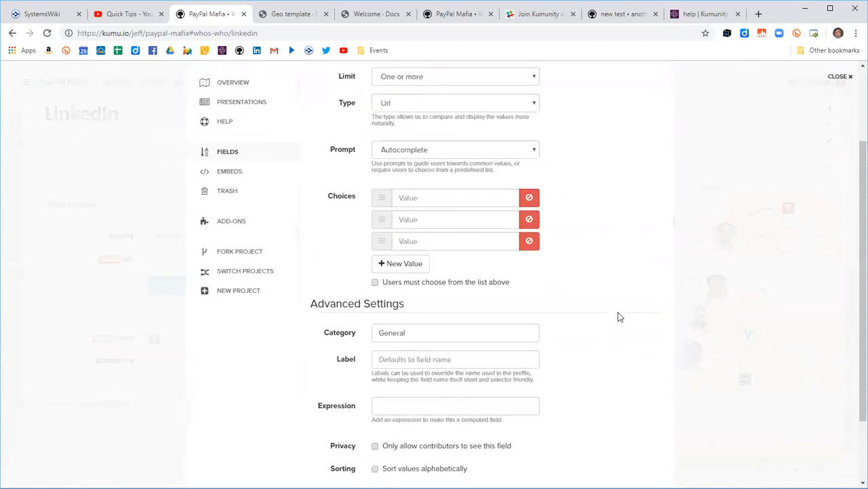
{"action": "scroll", "coordinate": [618, 317], "scroll_direction": "up", "scroll_amount": 3}
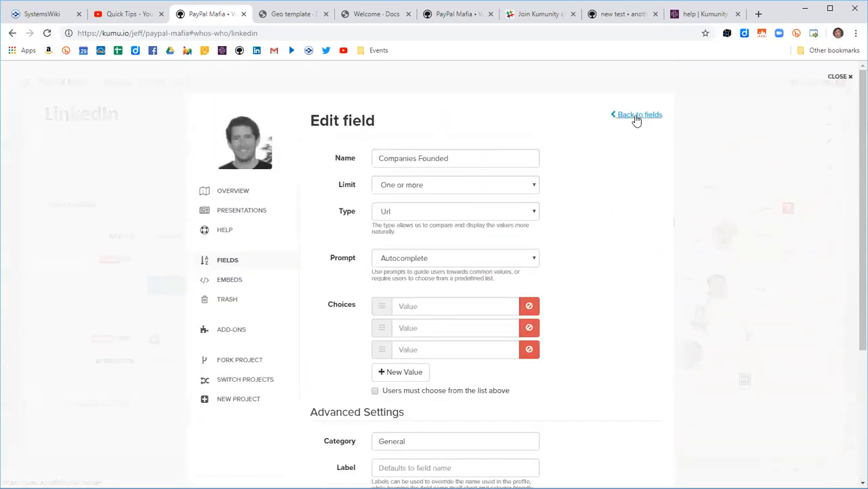
{"action": "left_click", "coordinate": [636, 117]}
{"action": "left_click", "coordinate": [837, 78]}
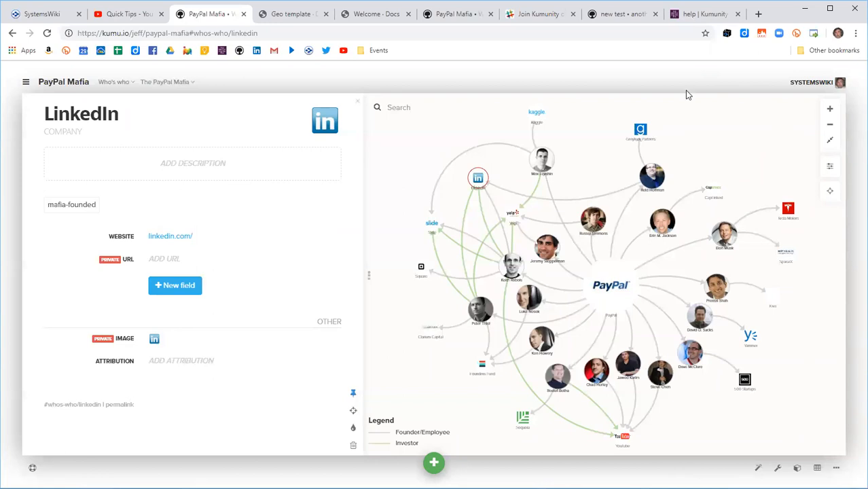
{"action": "left_click", "coordinate": [618, 14]}
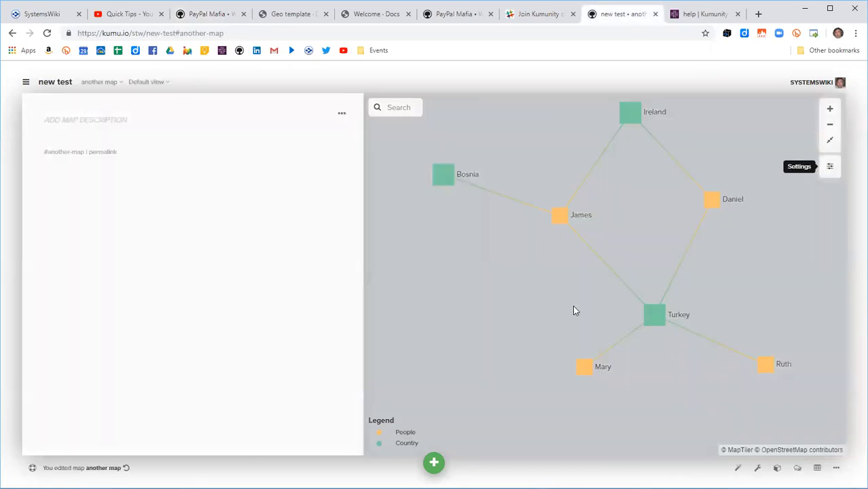